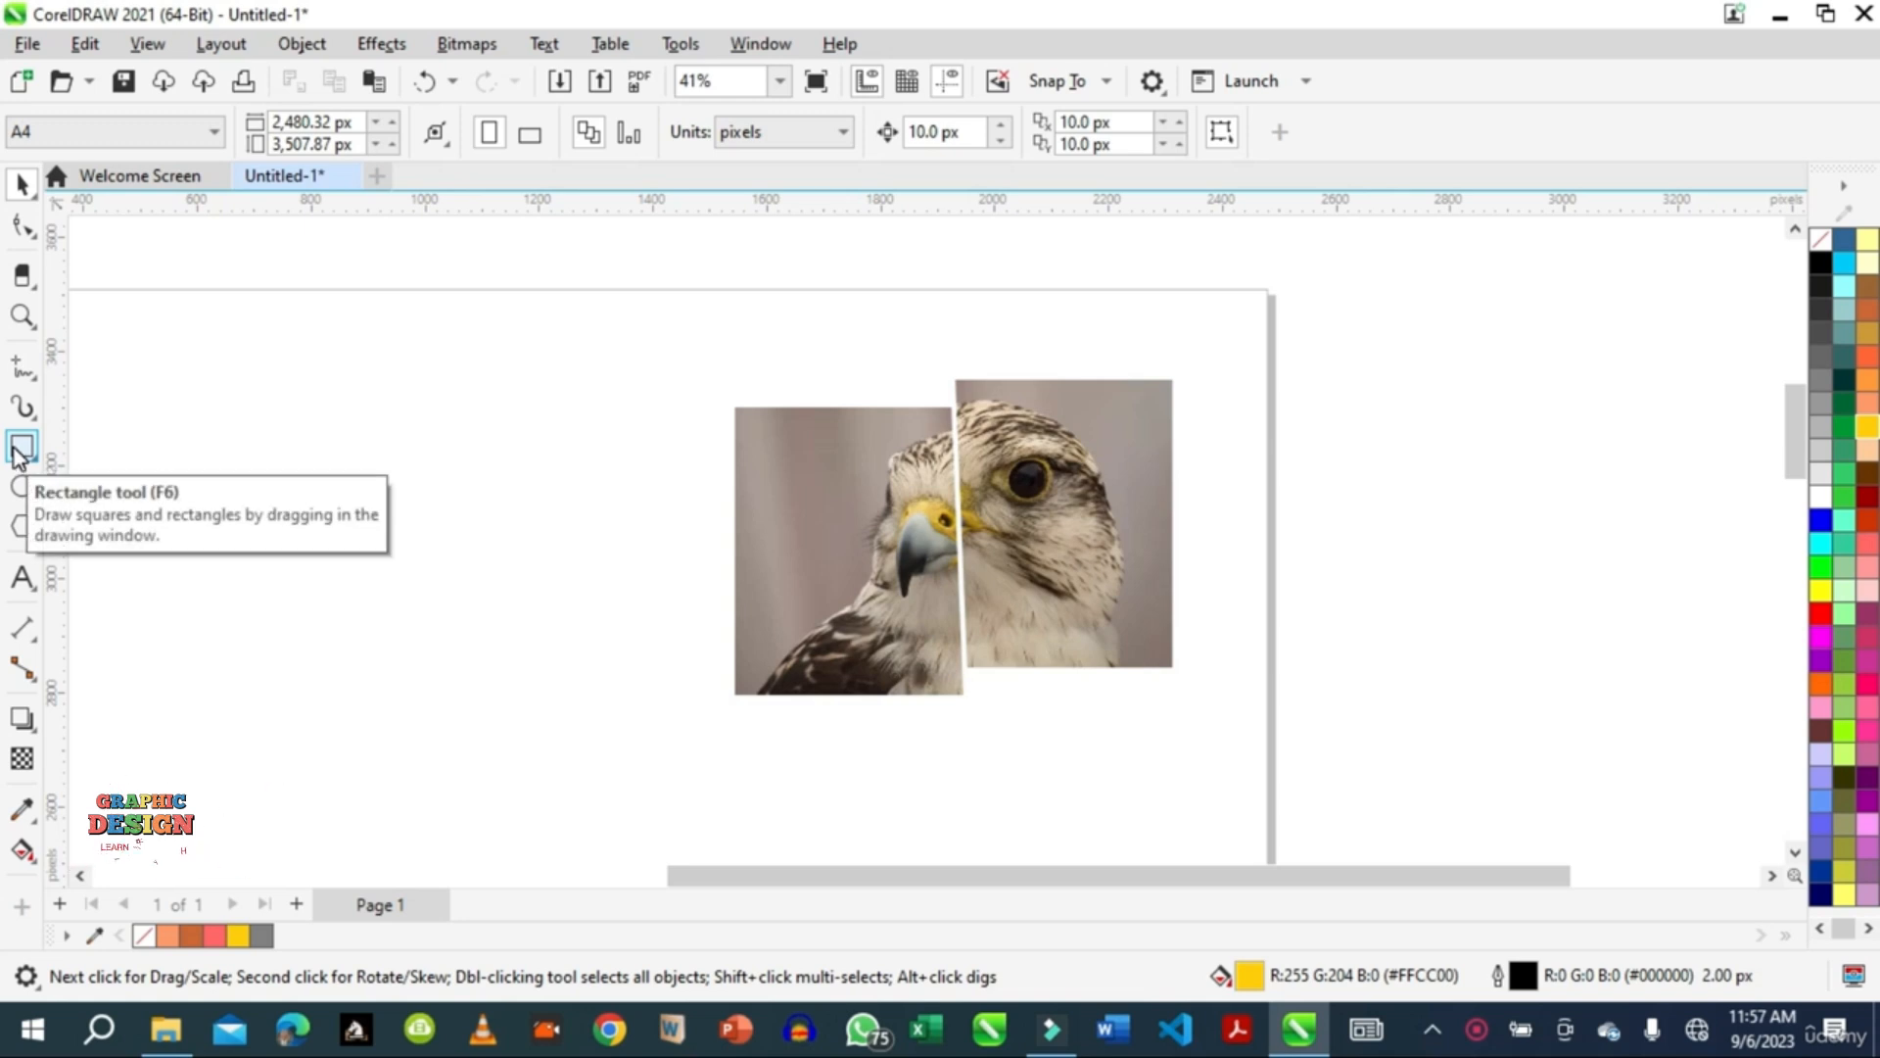
Step: Draw a rectangle in the empty area left of the falcon picture and resize it to about 498 by 381 px
left_click_drag(782, 880, 588, 902)
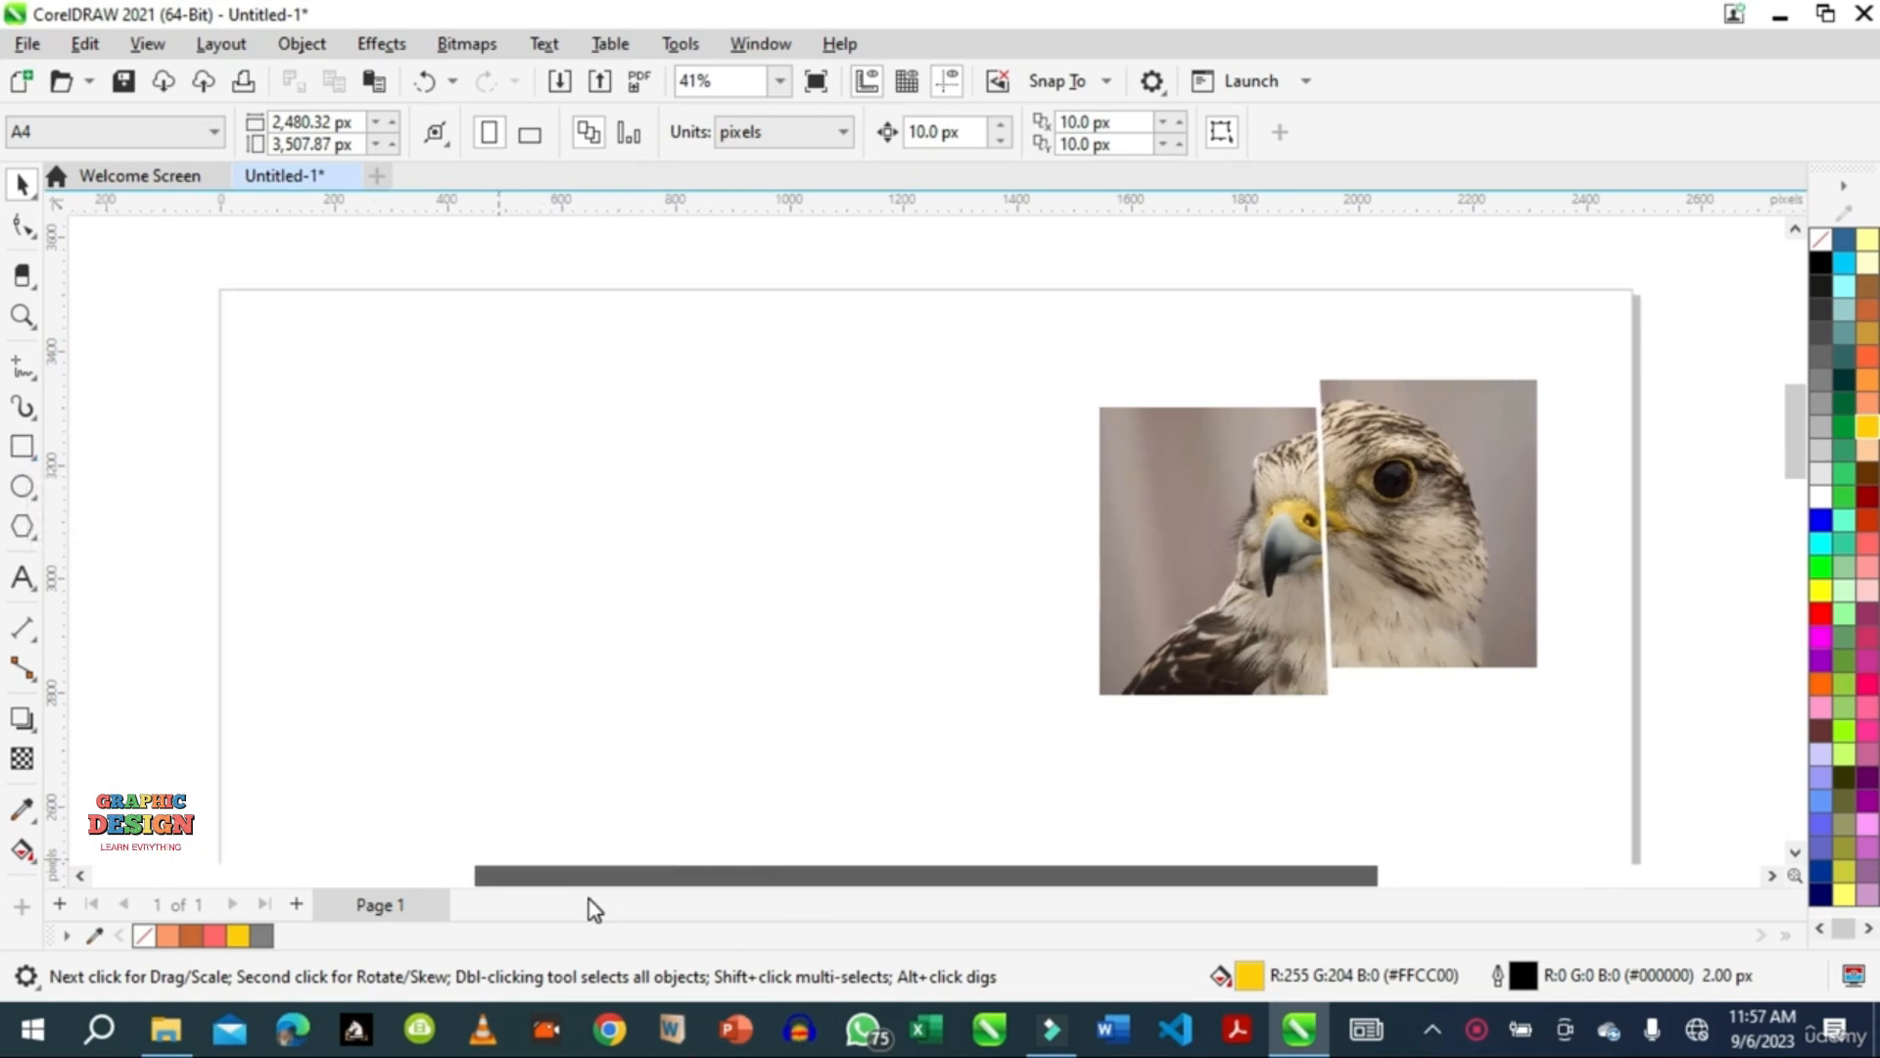
left_click(23, 447)
left_click_drag(381, 331, 593, 494)
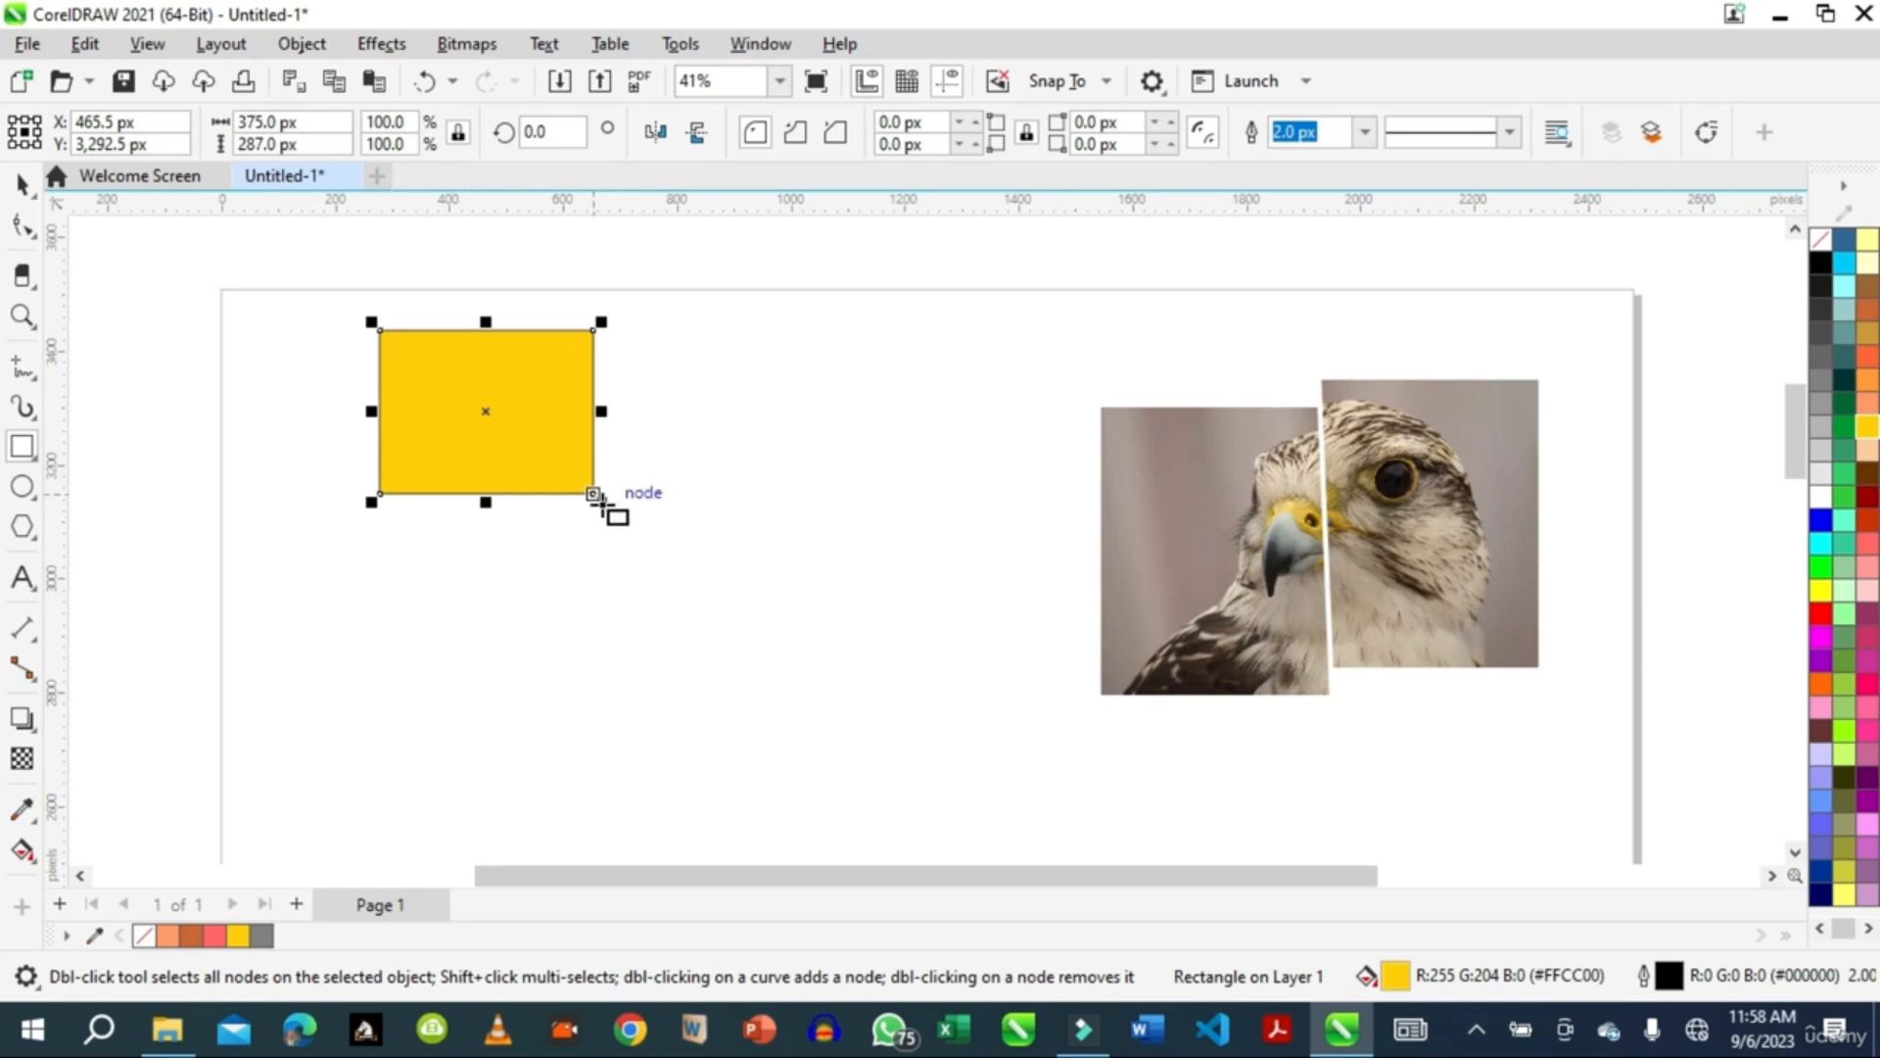
left_click_drag(593, 493, 693, 577)
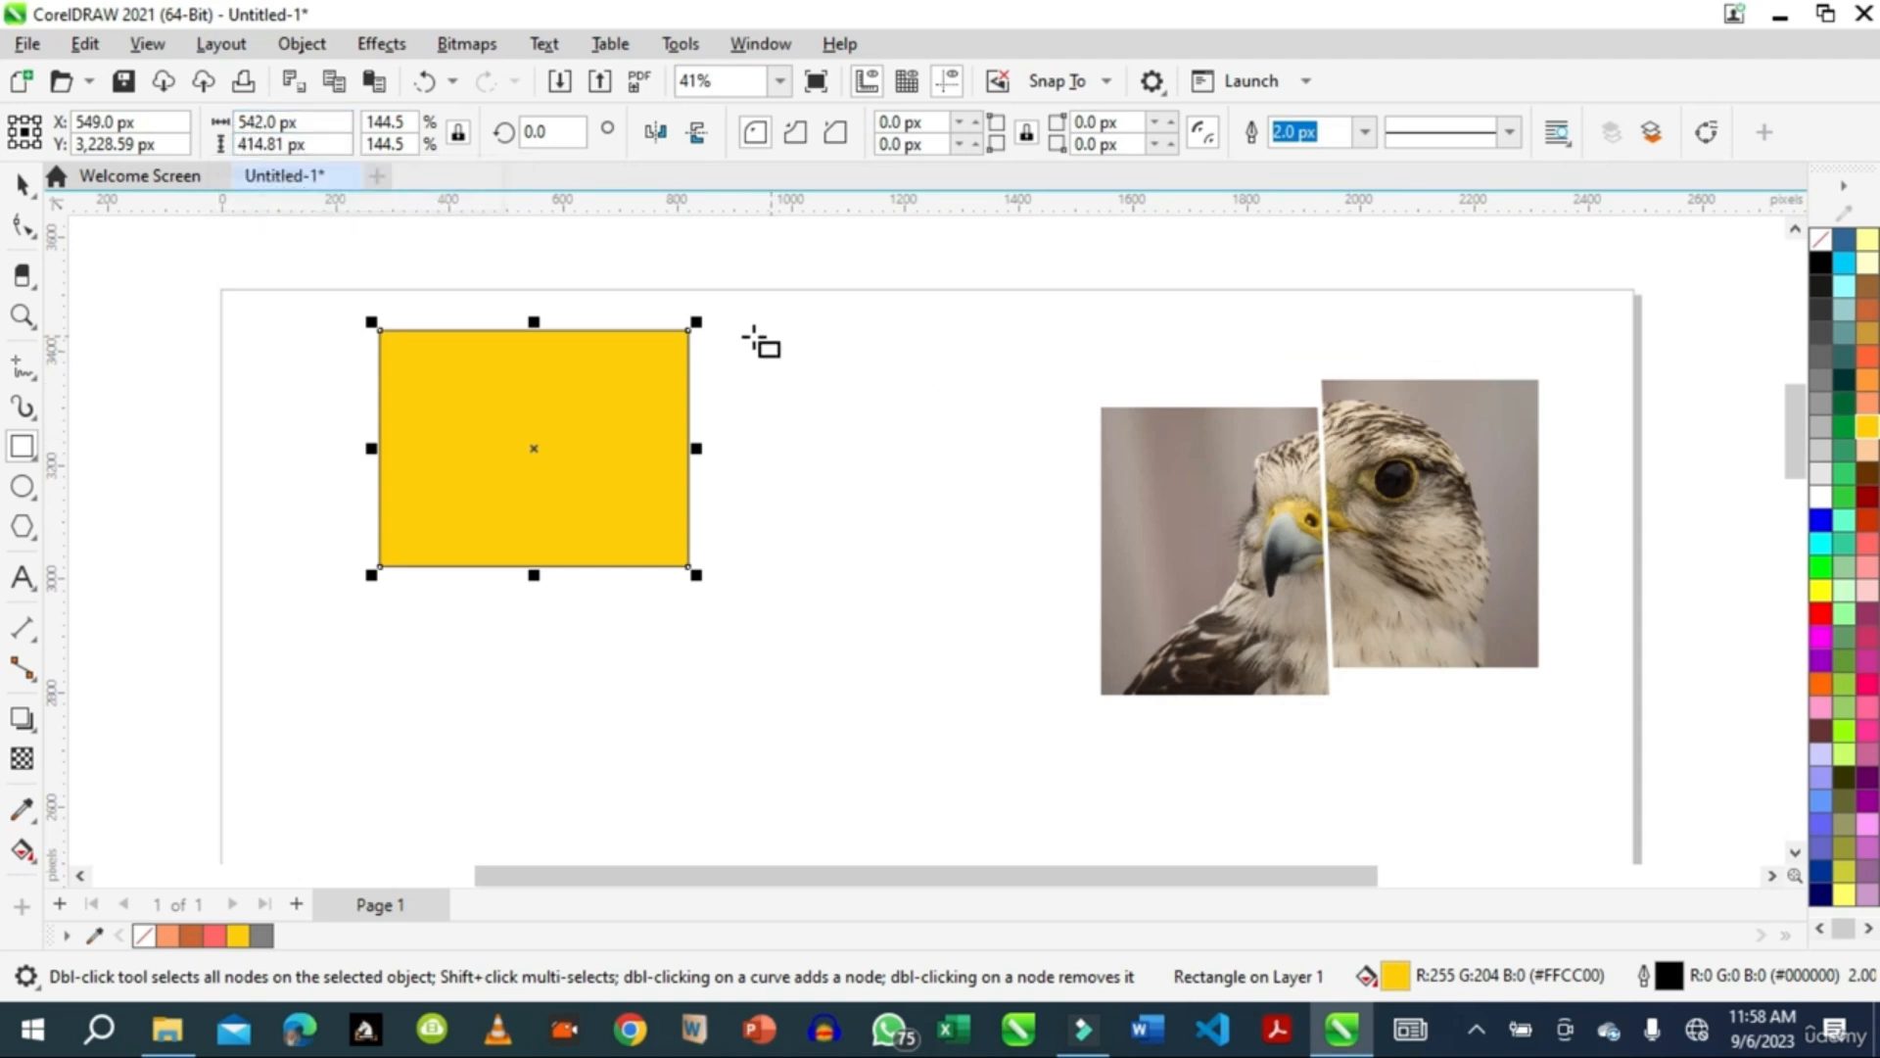
mouse_move(703, 327)
left_mouse_down()
mouse_move(705, 357)
mouse_move(678, 345)
left_mouse_up()
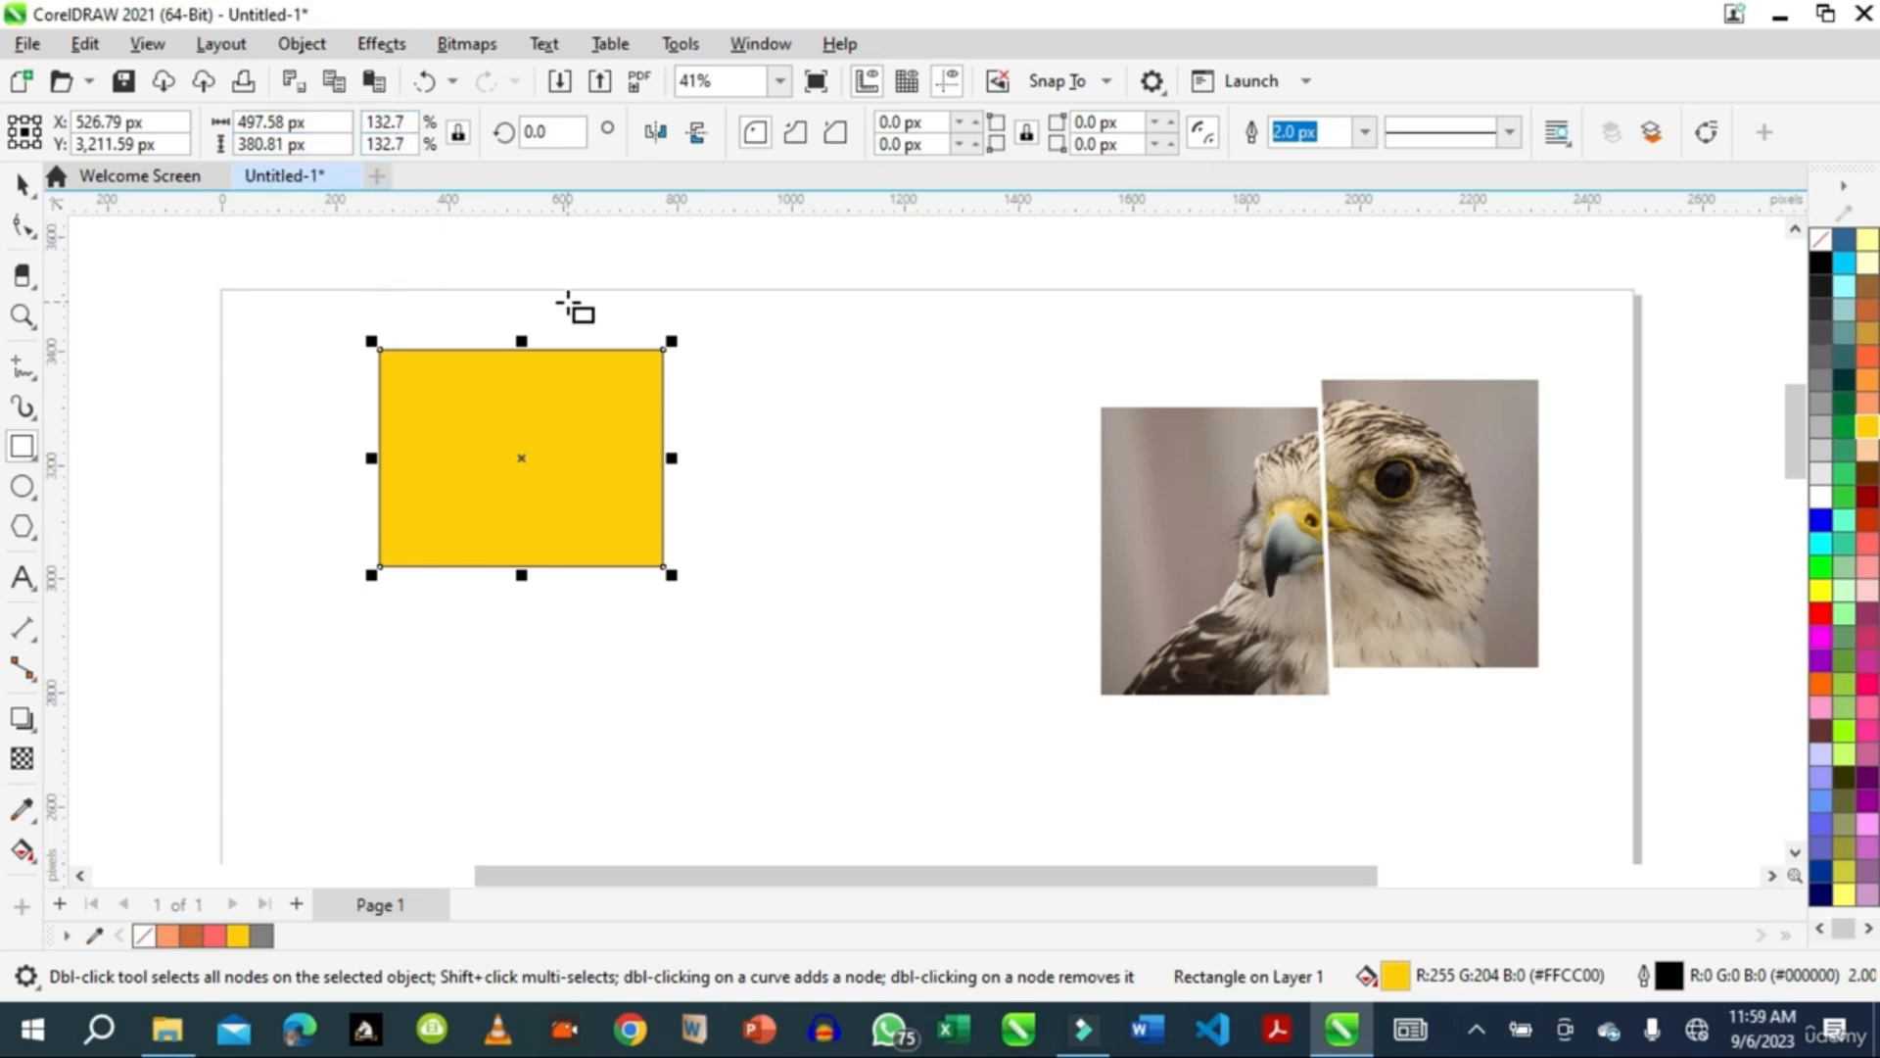
Step: Rotate the rectangle freehand about its center to an angle of about 344 degrees
left_click(22, 185)
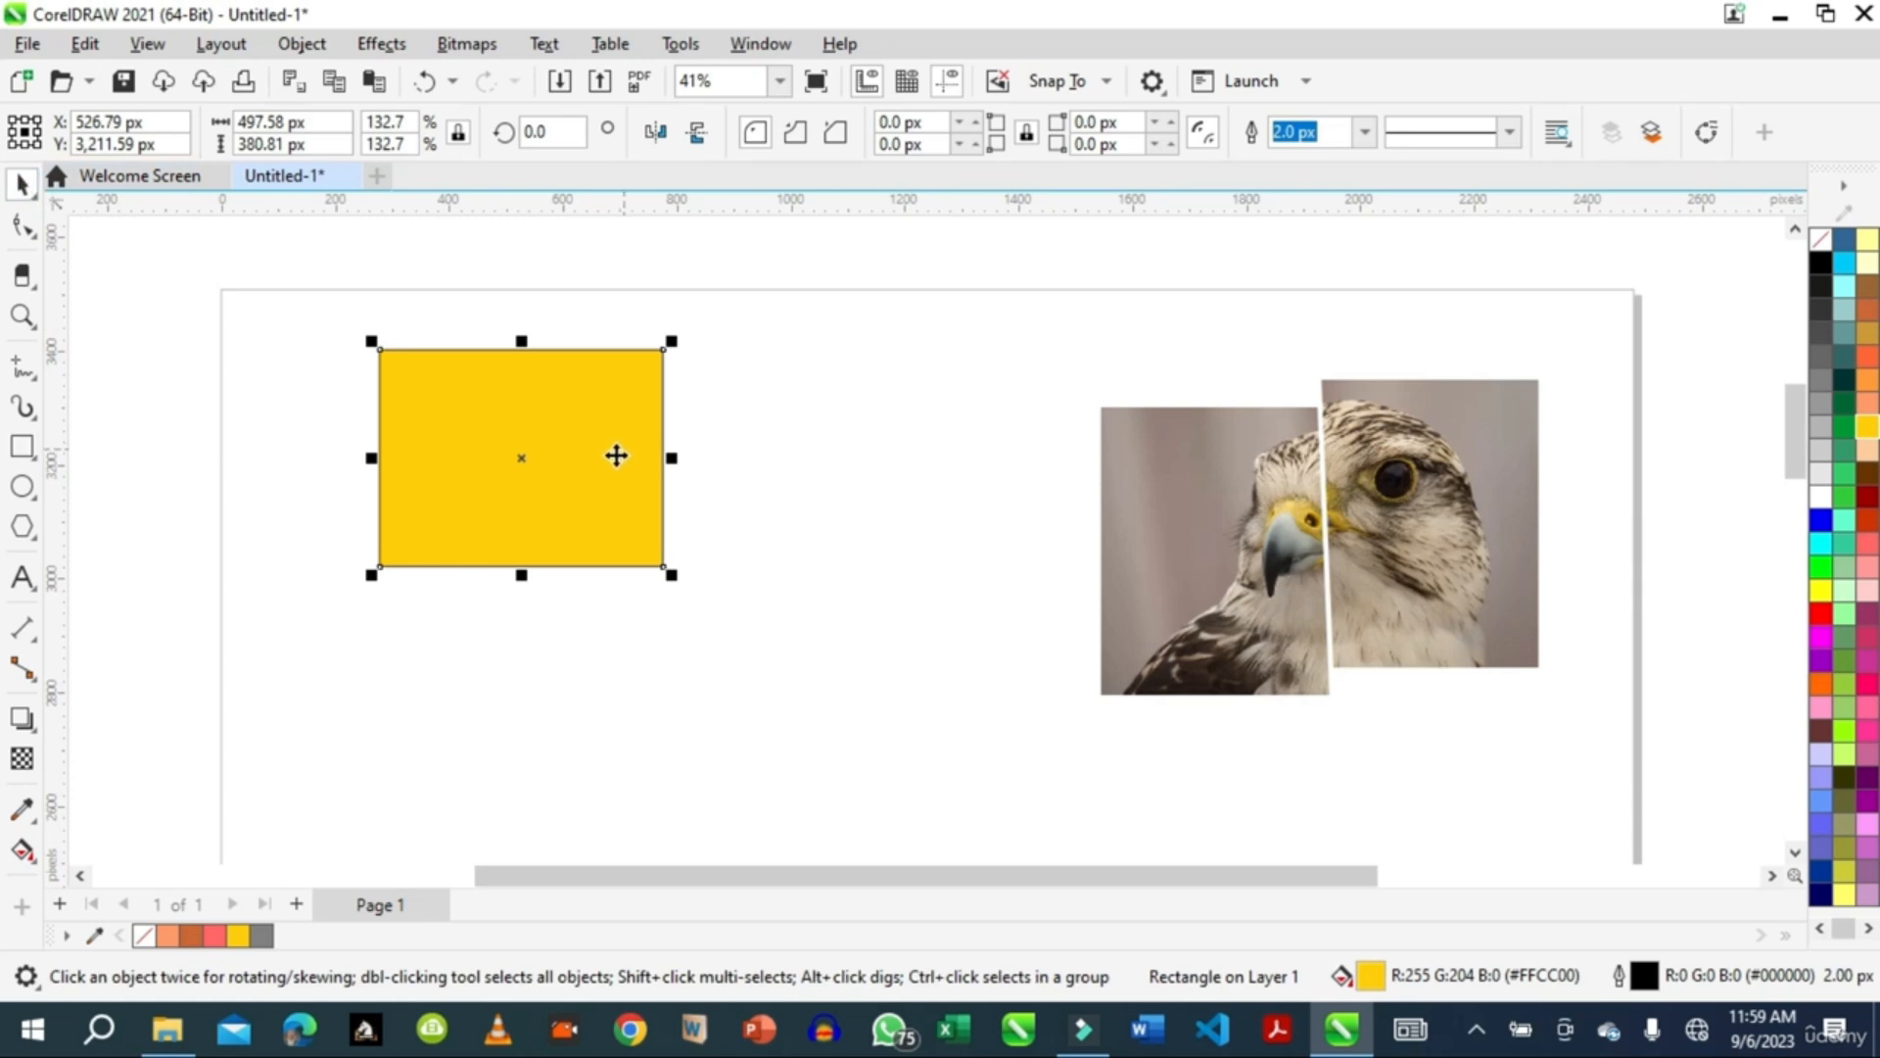
left_click(542, 419)
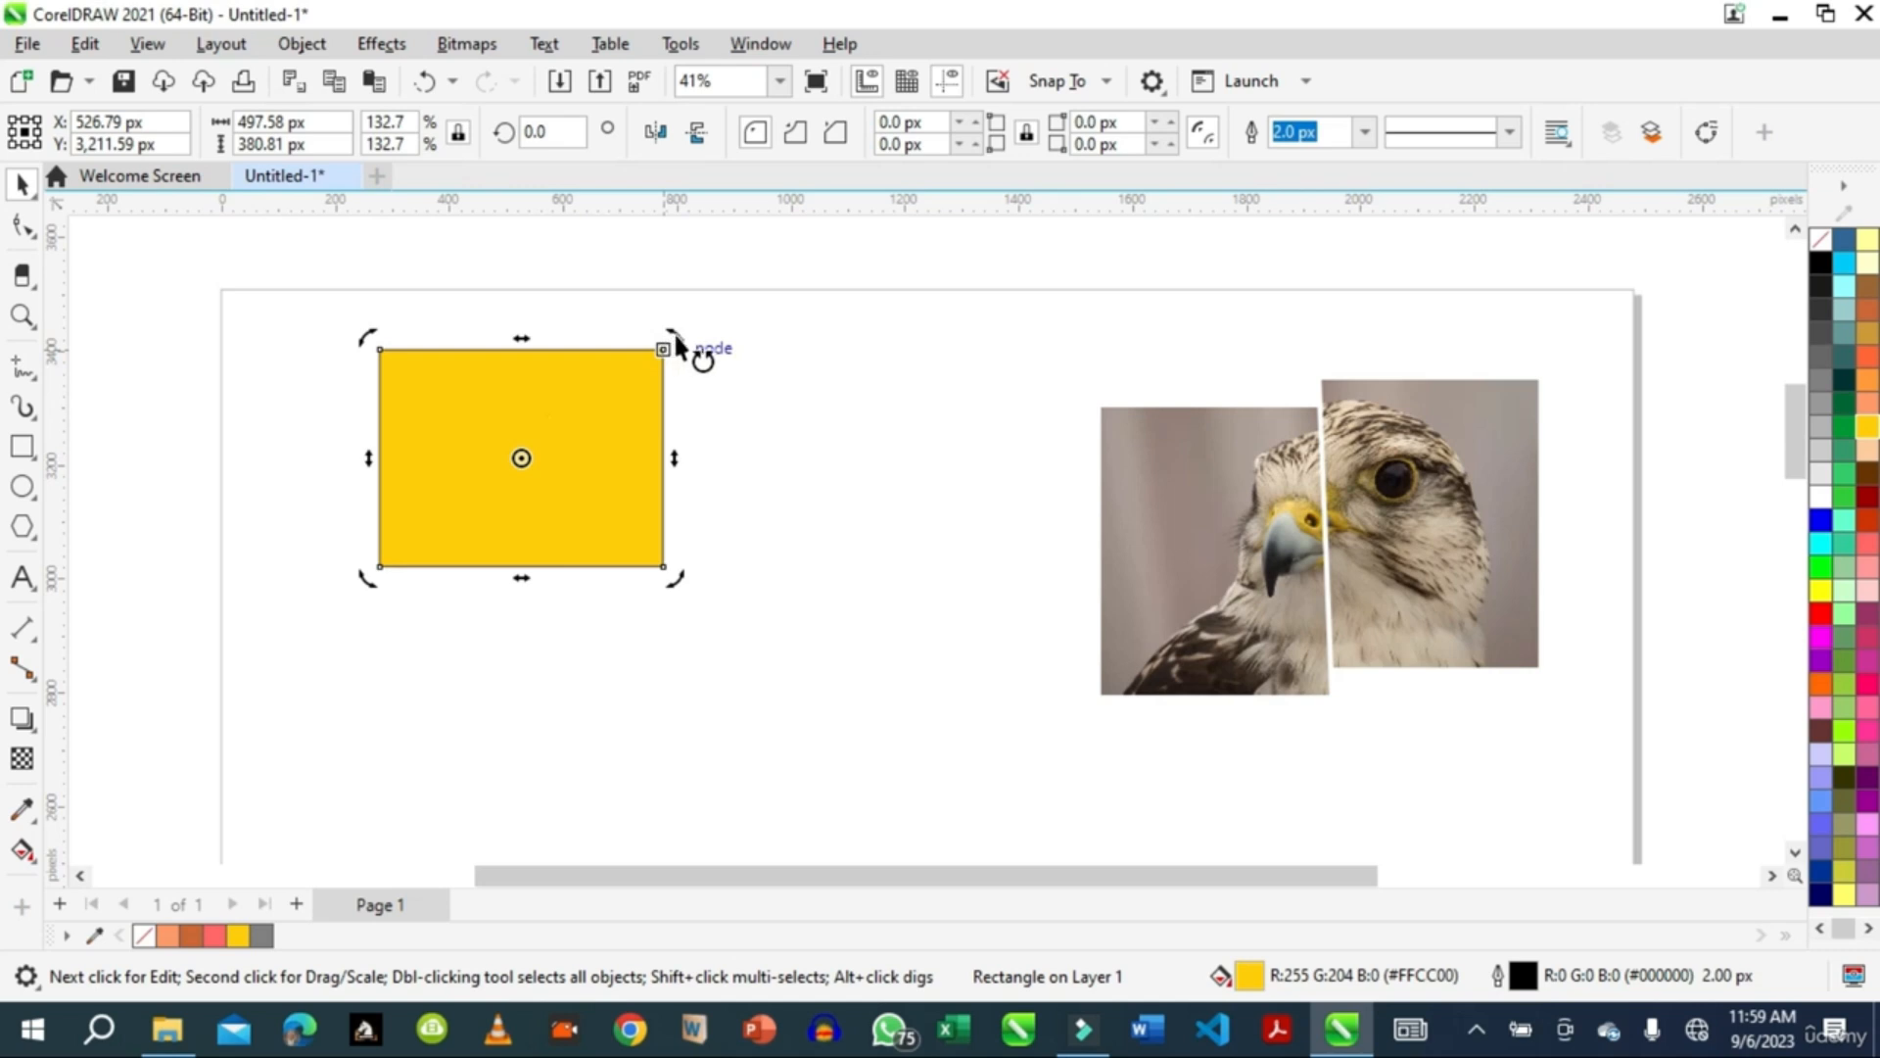
left_click_drag(678, 337, 689, 393)
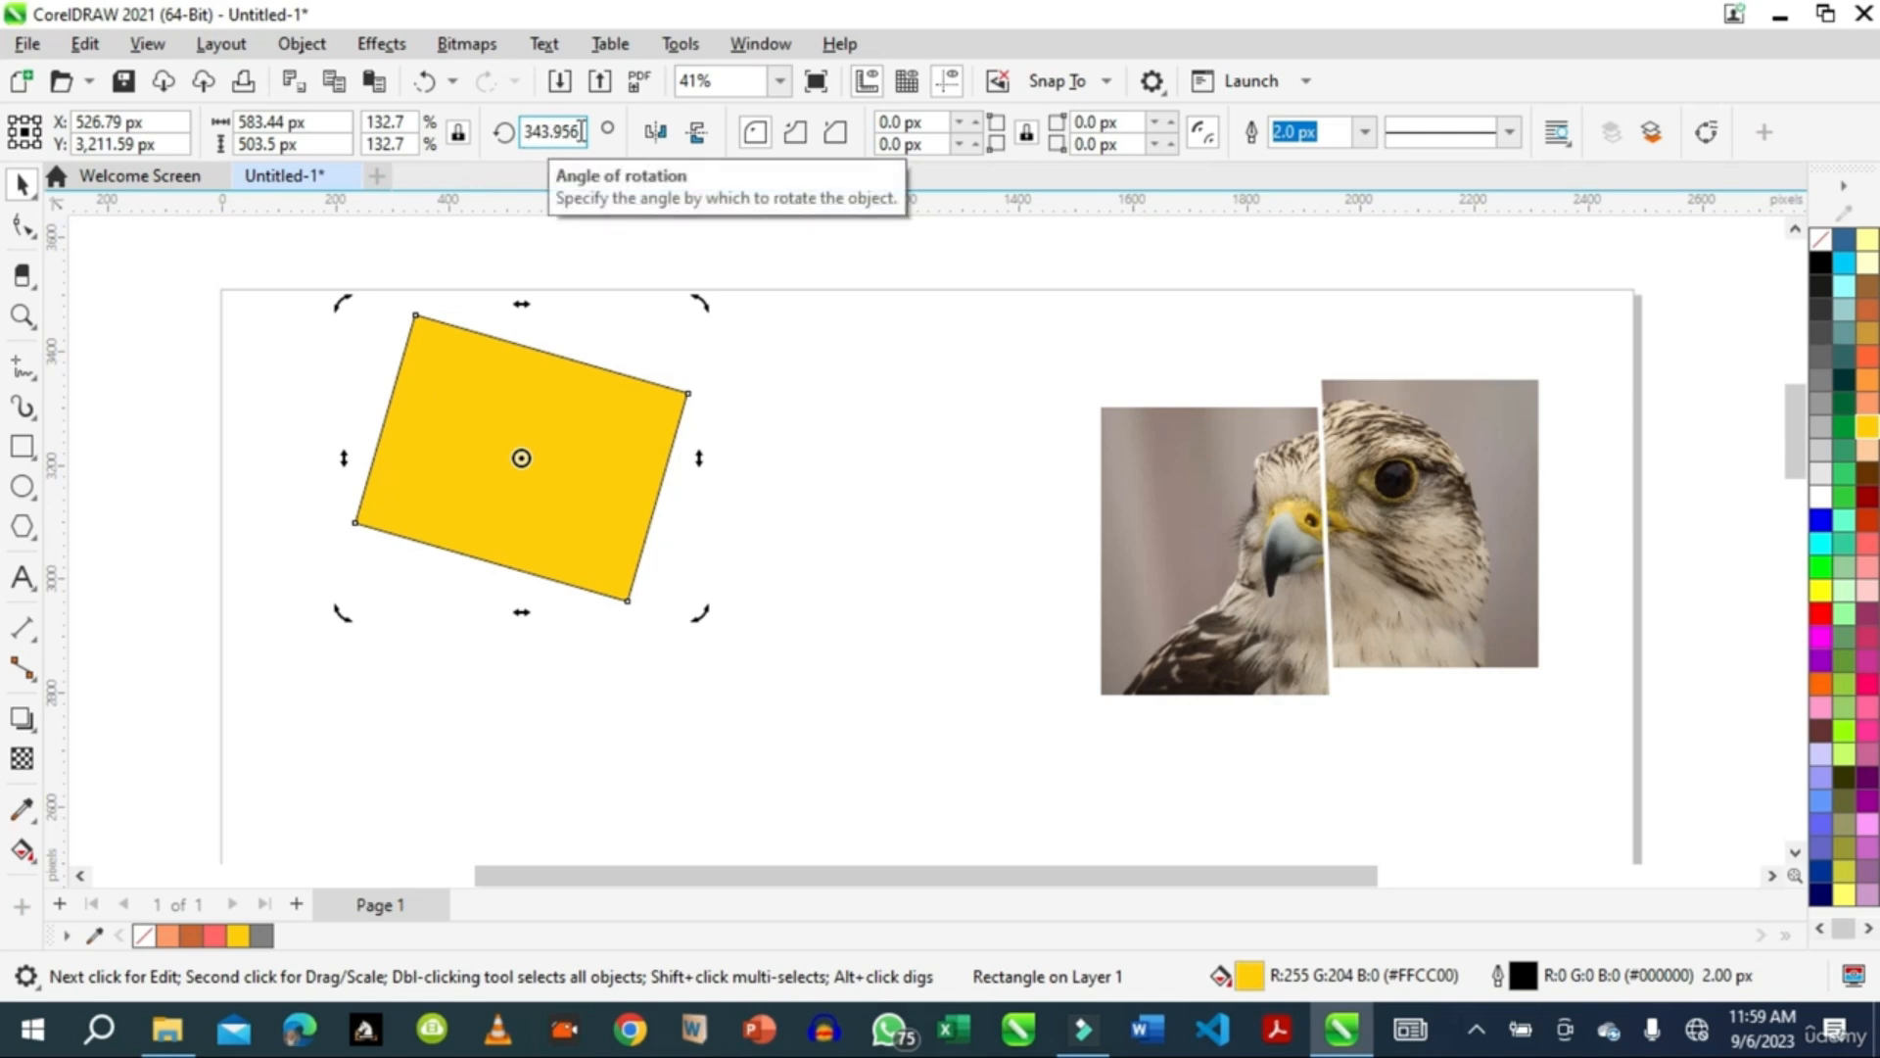
Step: Reset the rectangle's rotation angle to 0 degrees and deselect it
left_click_drag(582, 130, 517, 134)
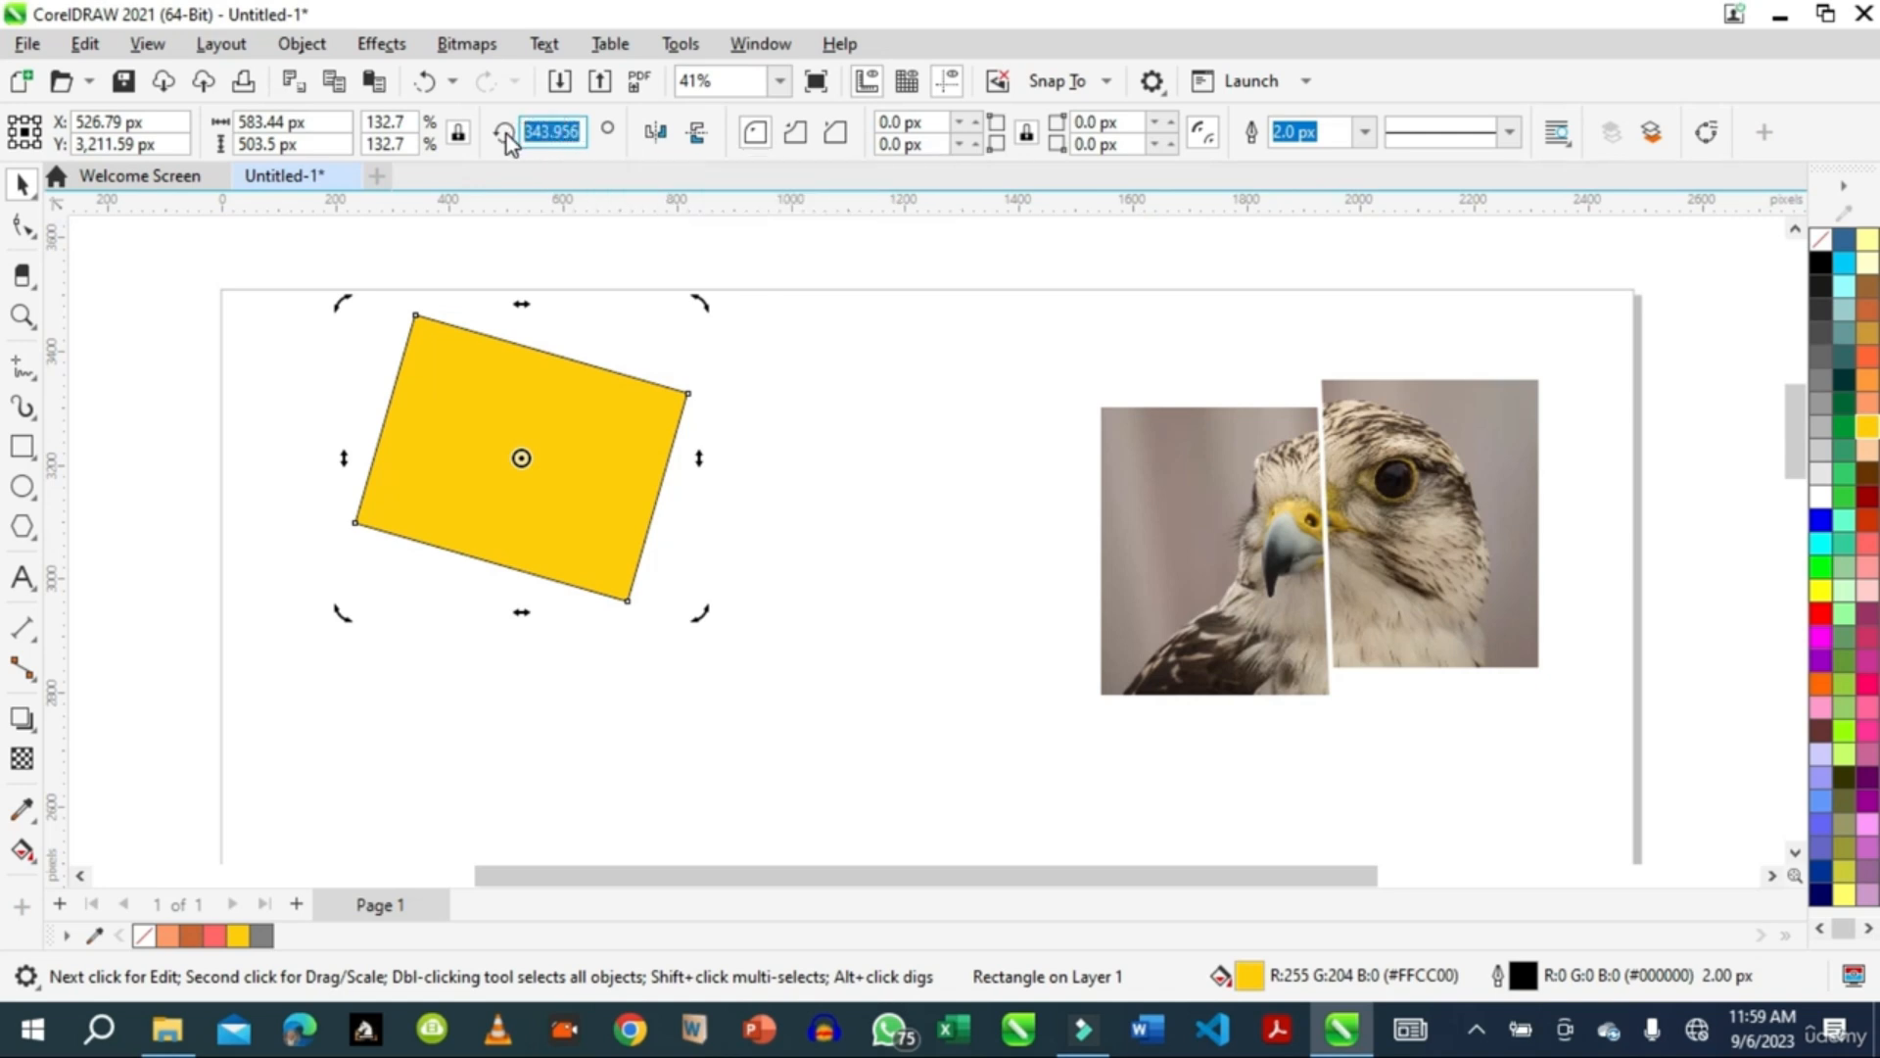
type("0")
key("Return")
left_click(867, 422)
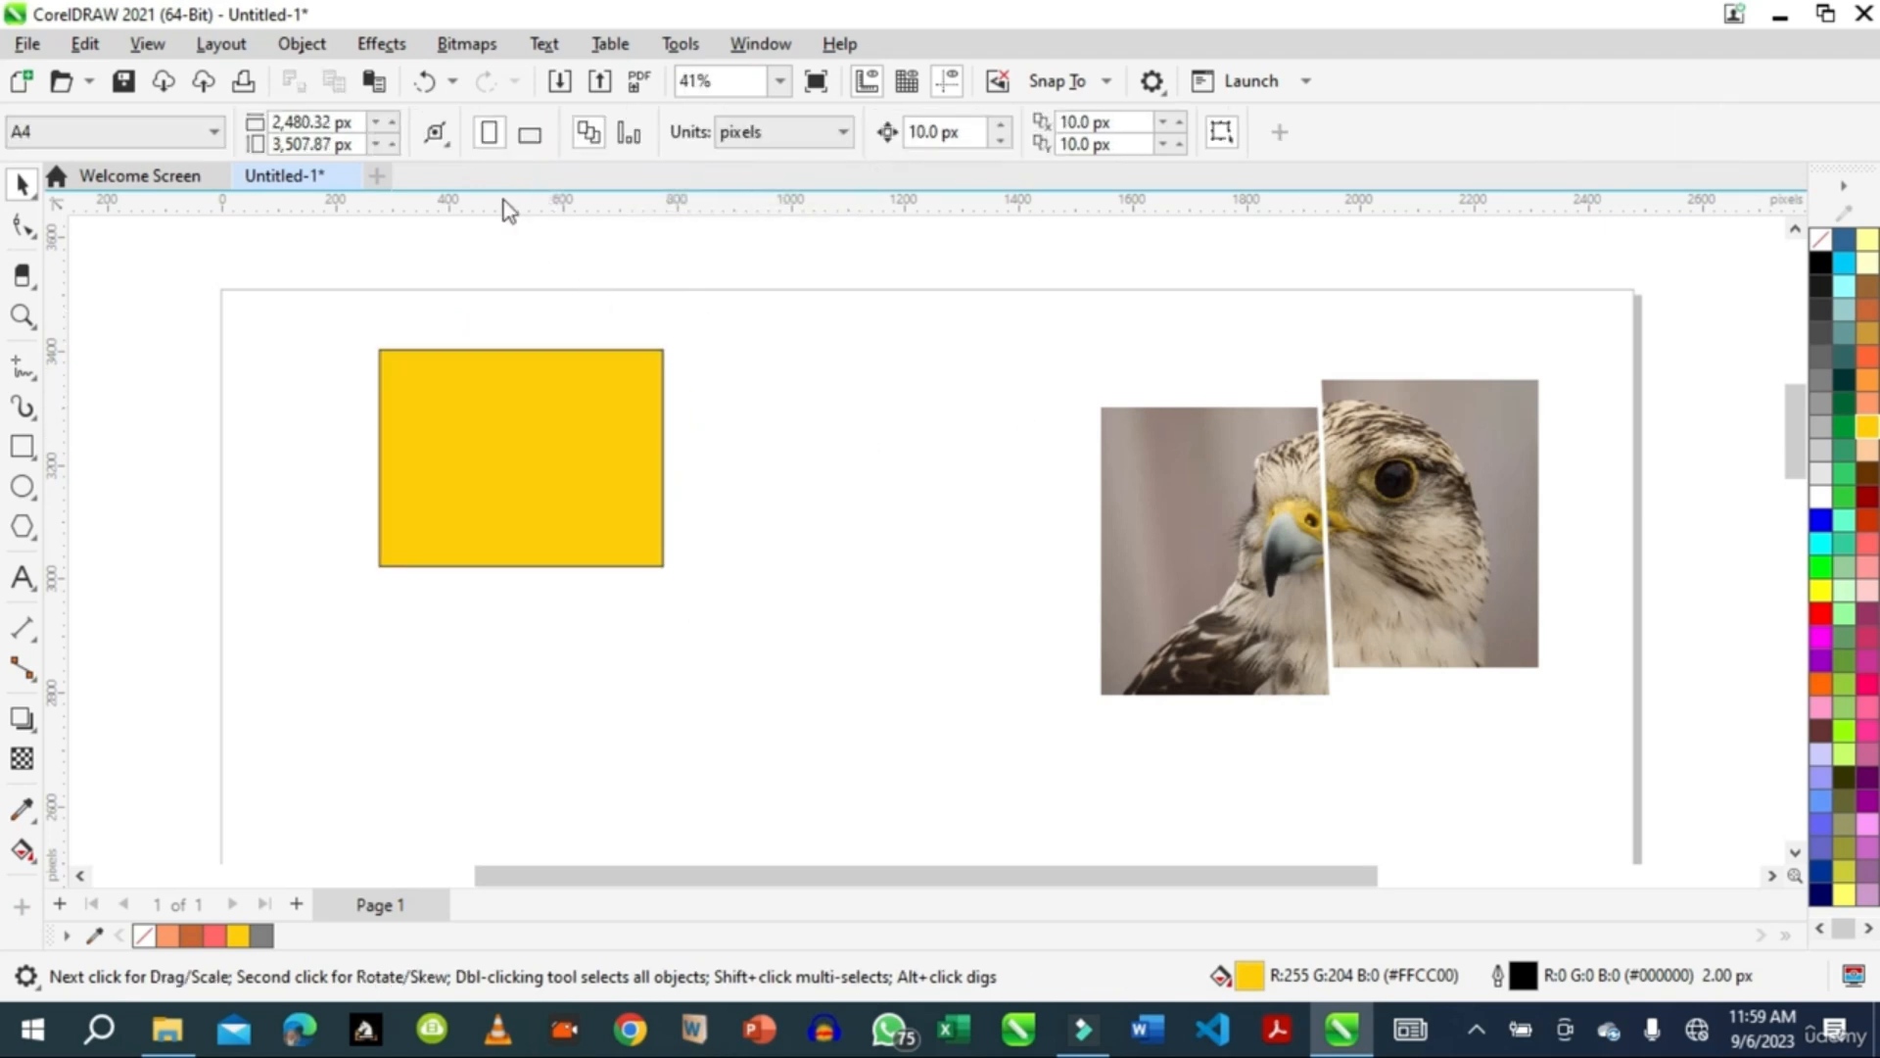
Step: Set the rectangle's rotation angle to 45 degrees and undo that rotation
left_click(451, 418)
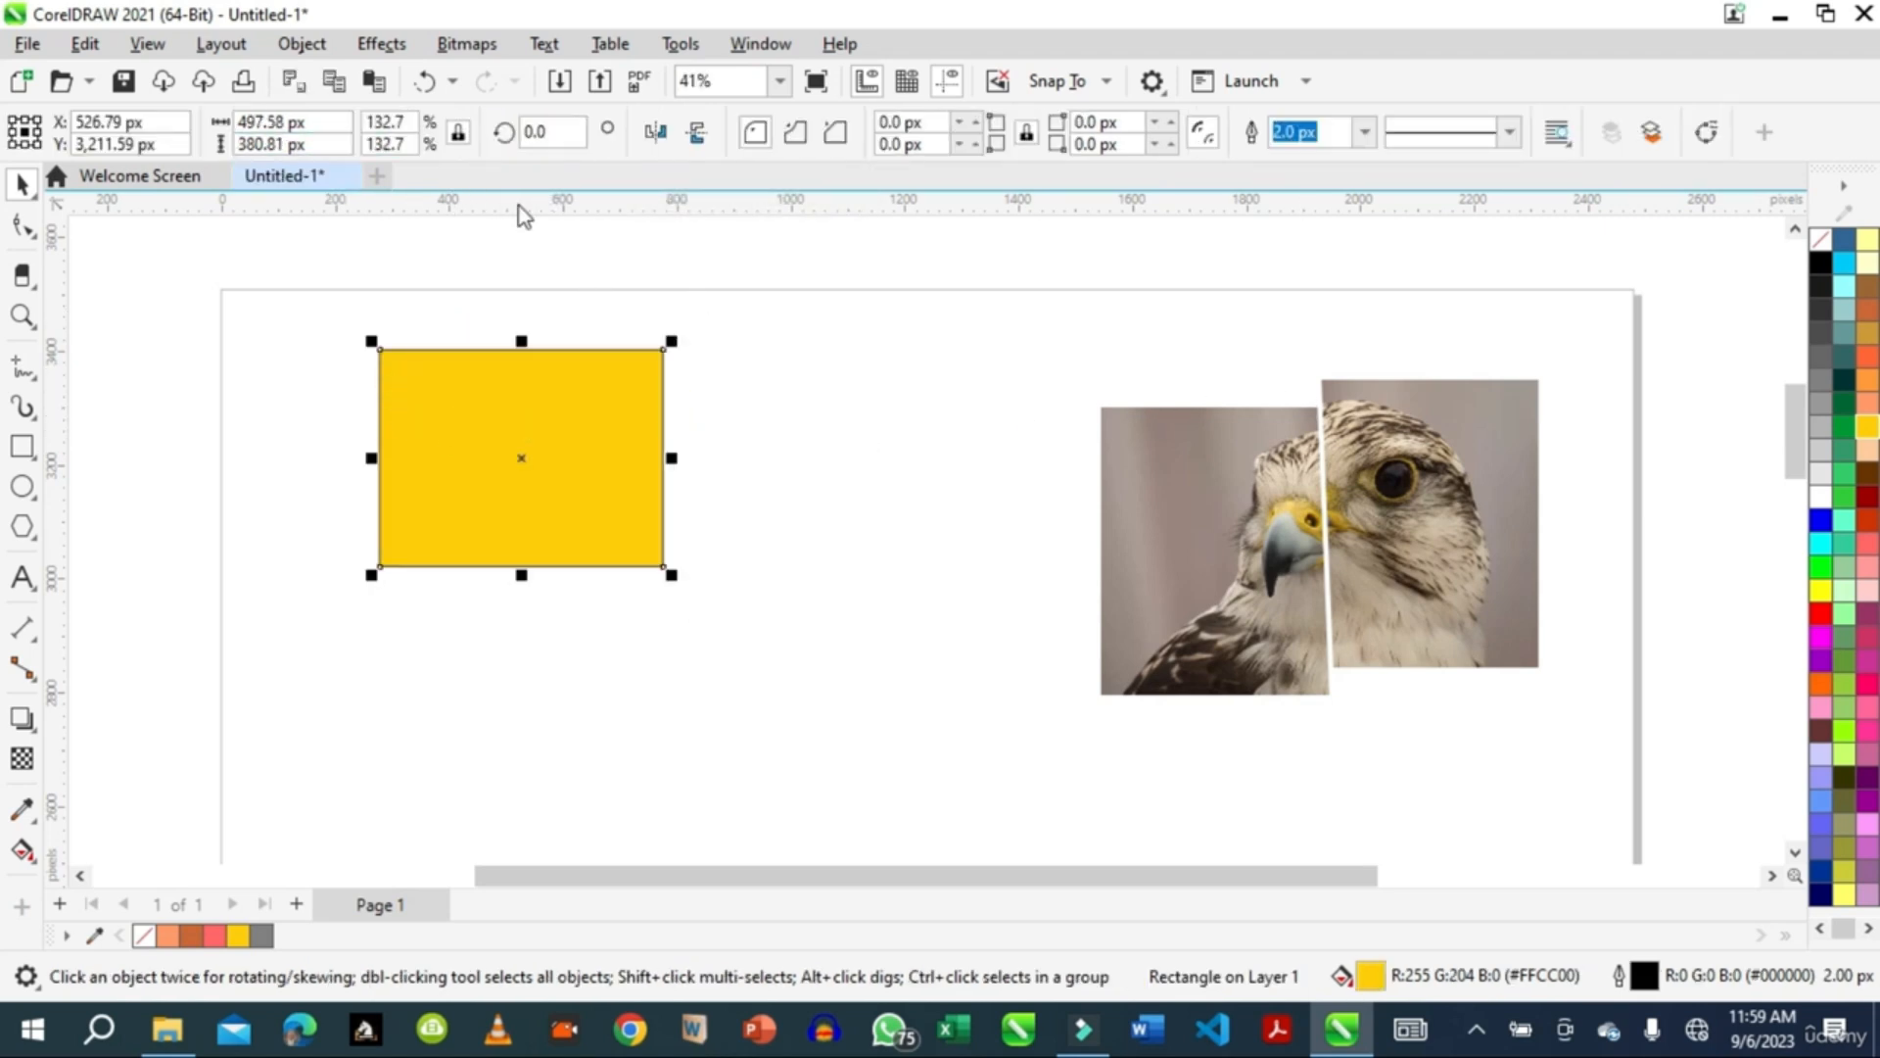
left_click_drag(556, 131, 522, 131)
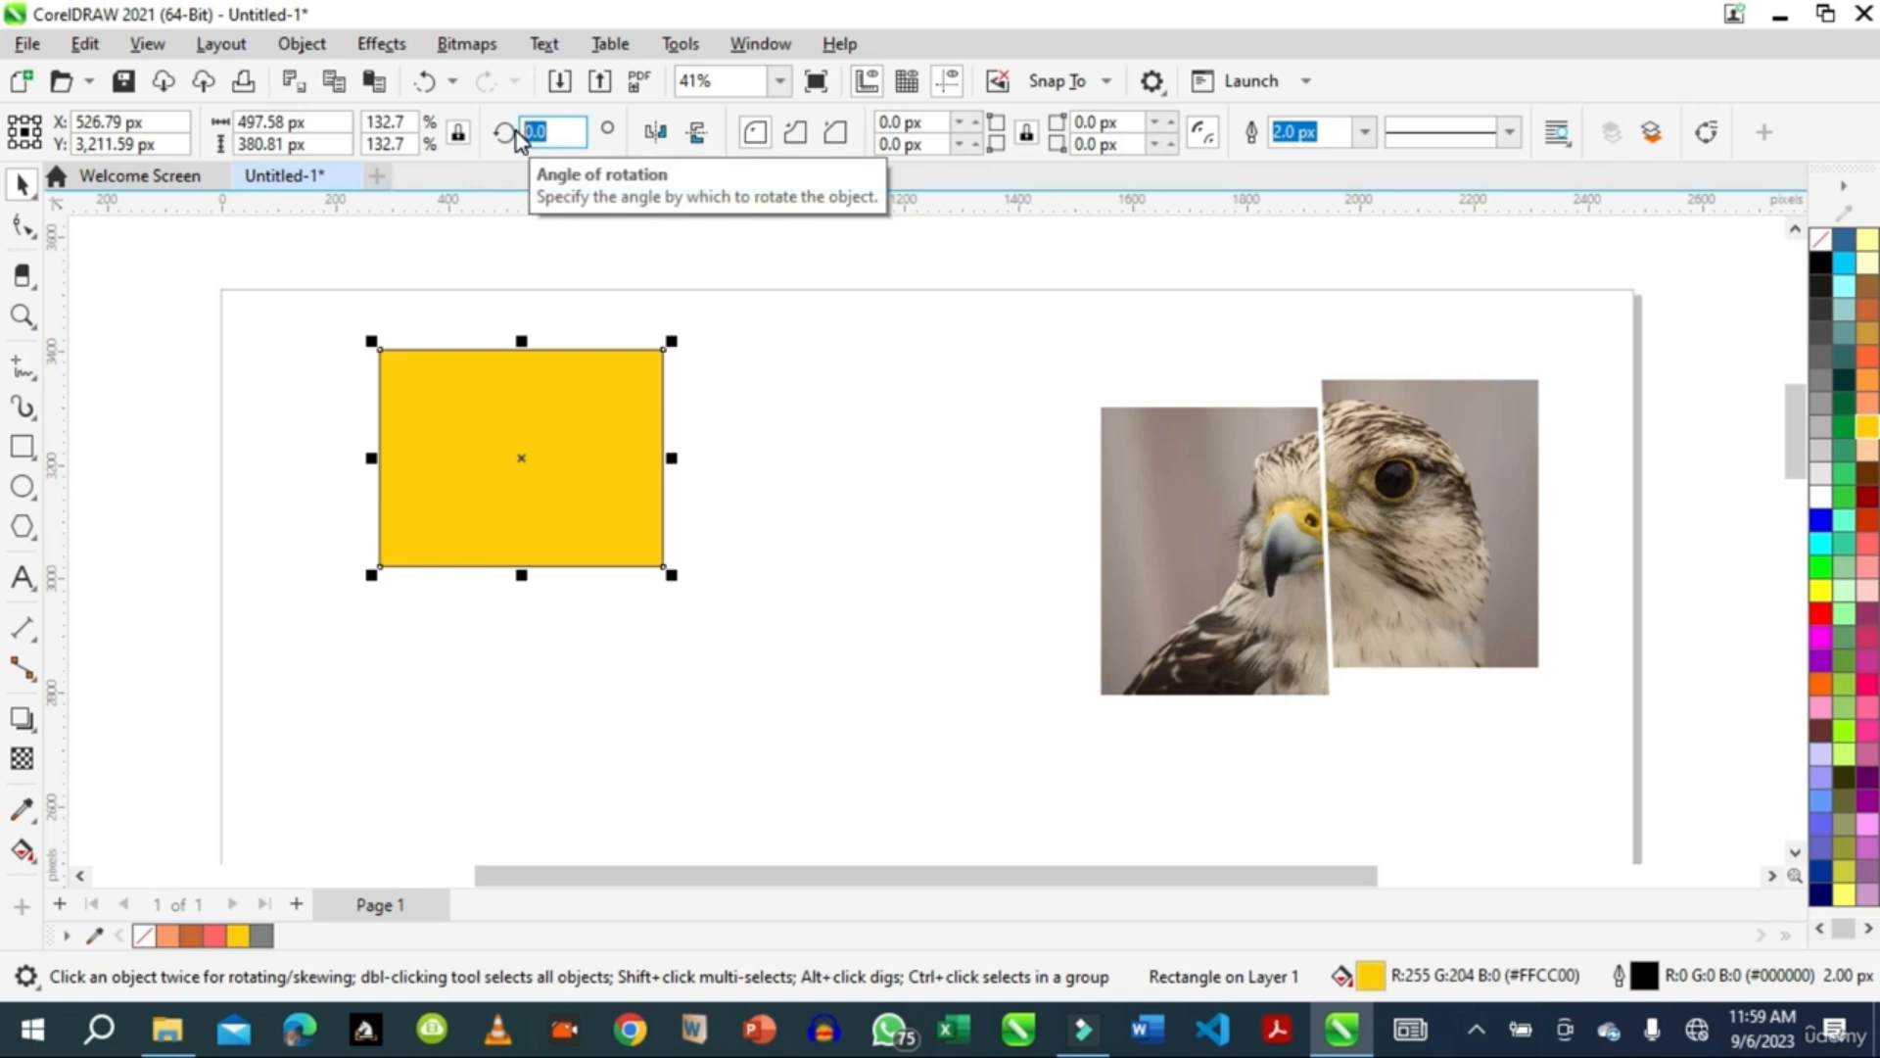
type("45")
key("Return")
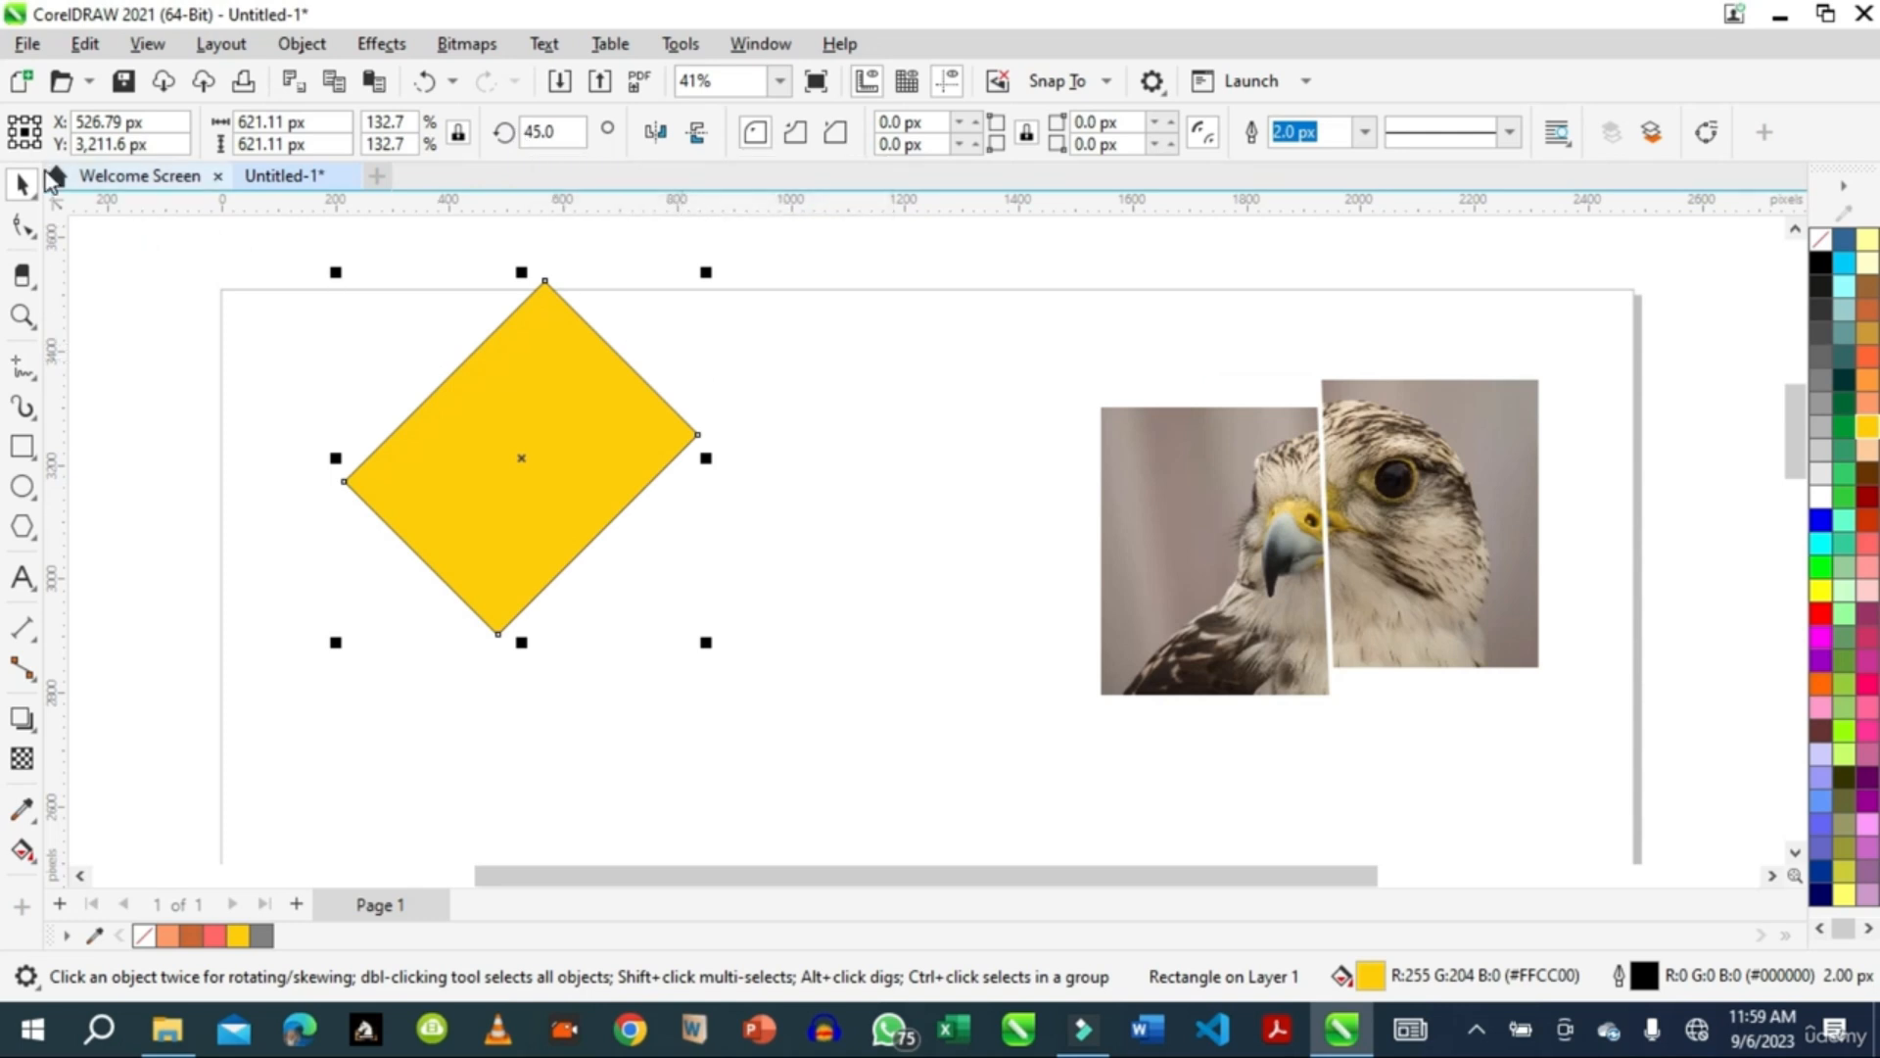
left_click(90, 43)
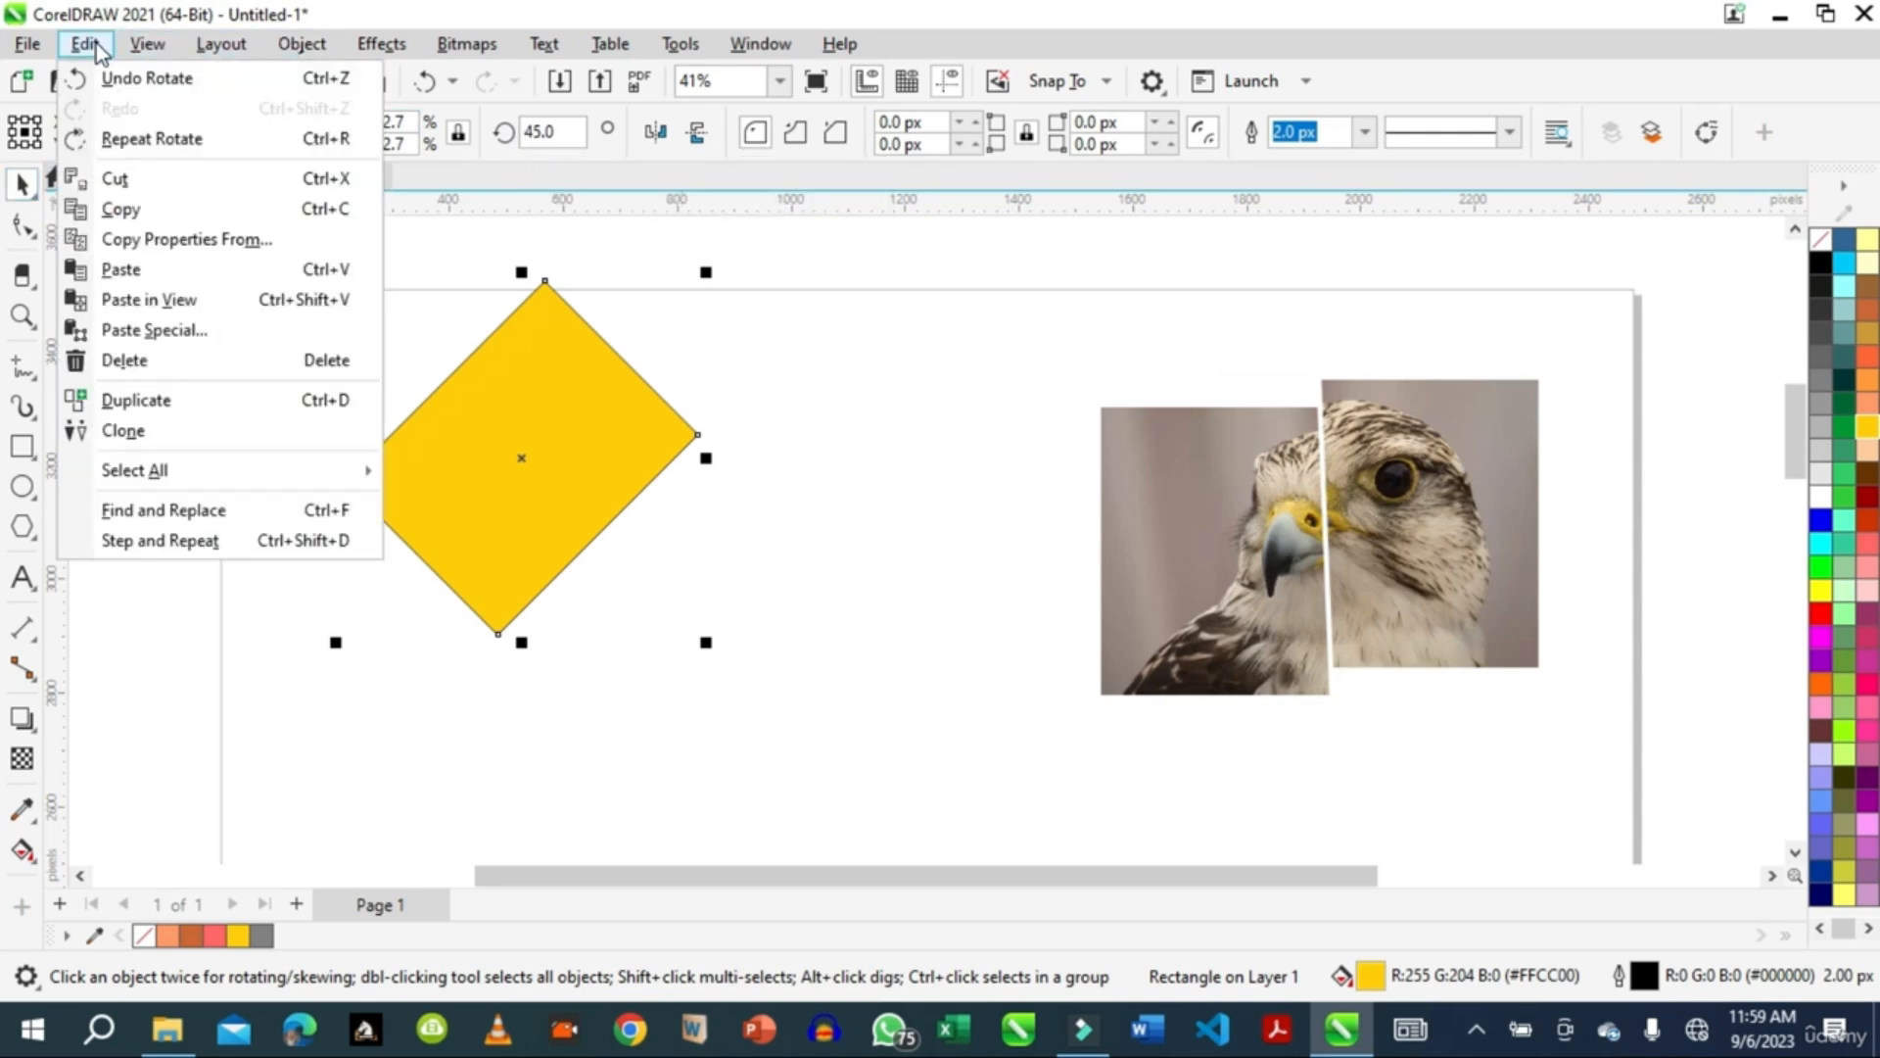
left_click(127, 82)
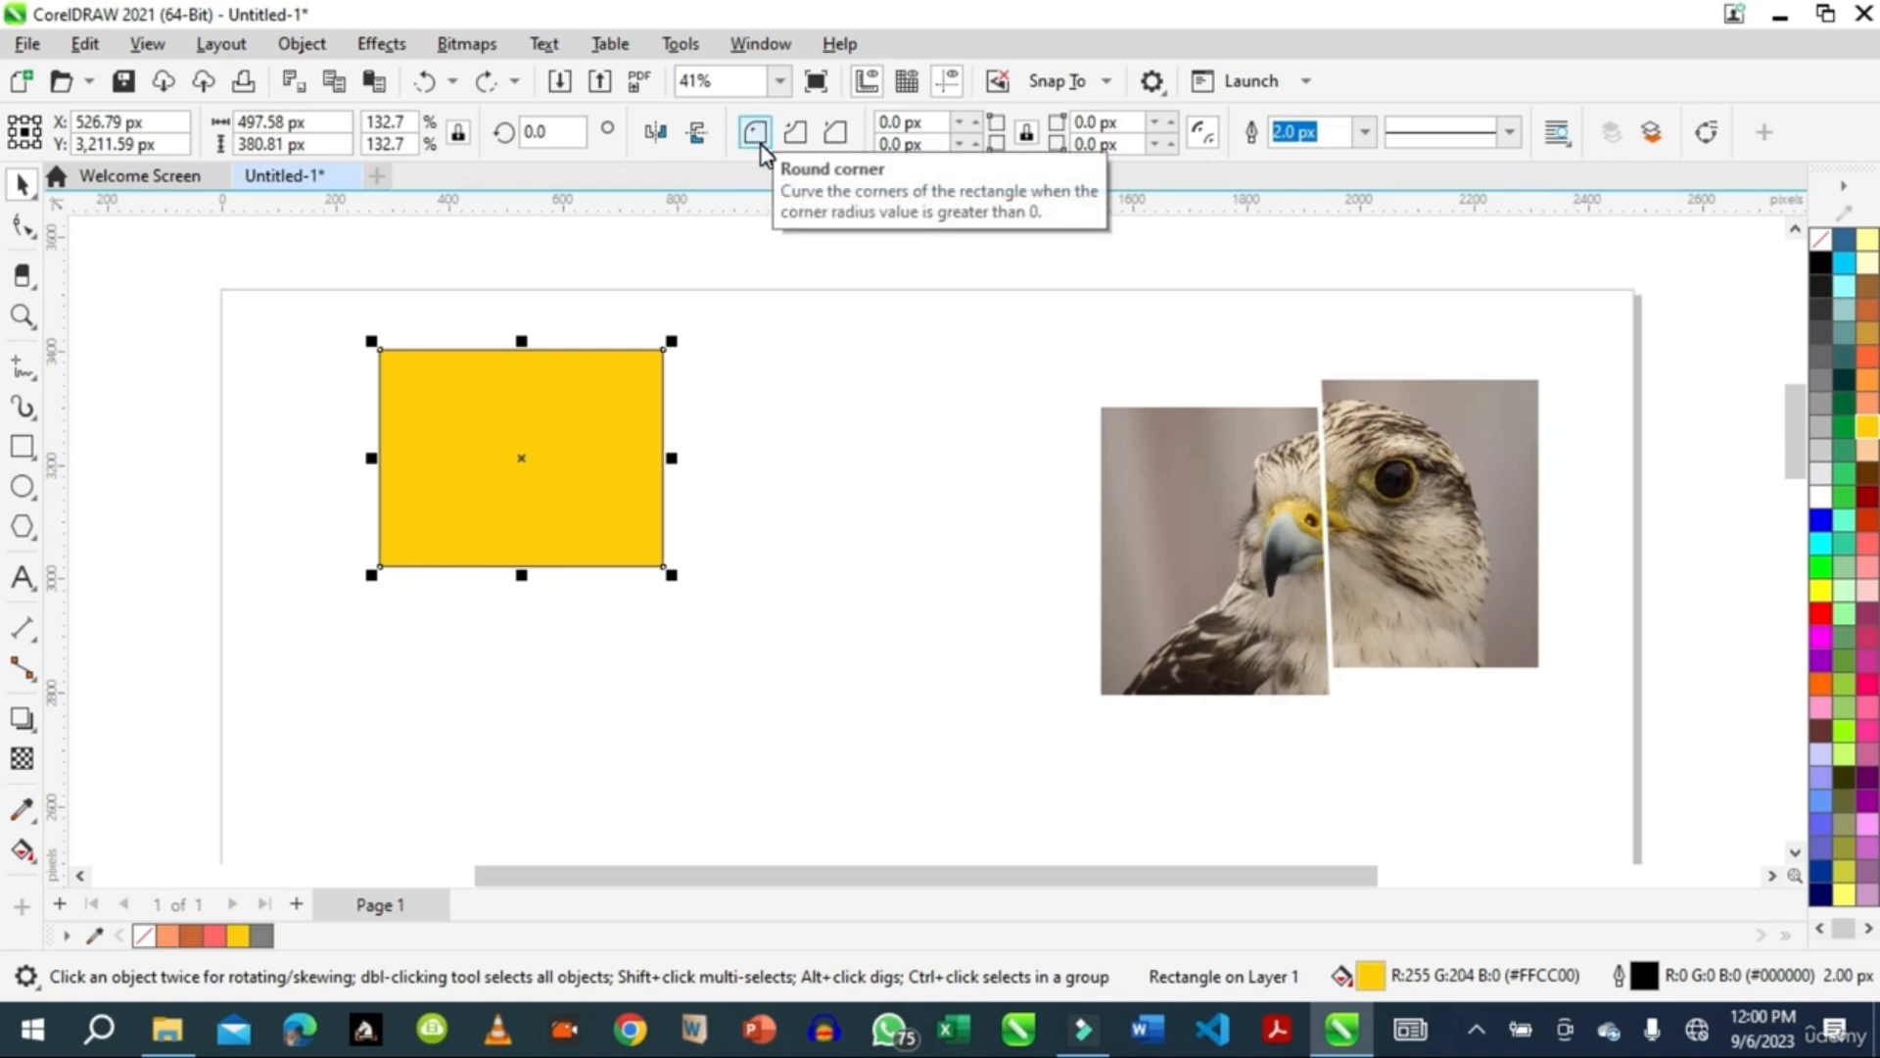
Step: Round all four corners of the rectangle to a 62 px radius, keeping the corners edited together
left_click(21, 316)
left_click_drag(576, 307, 754, 462)
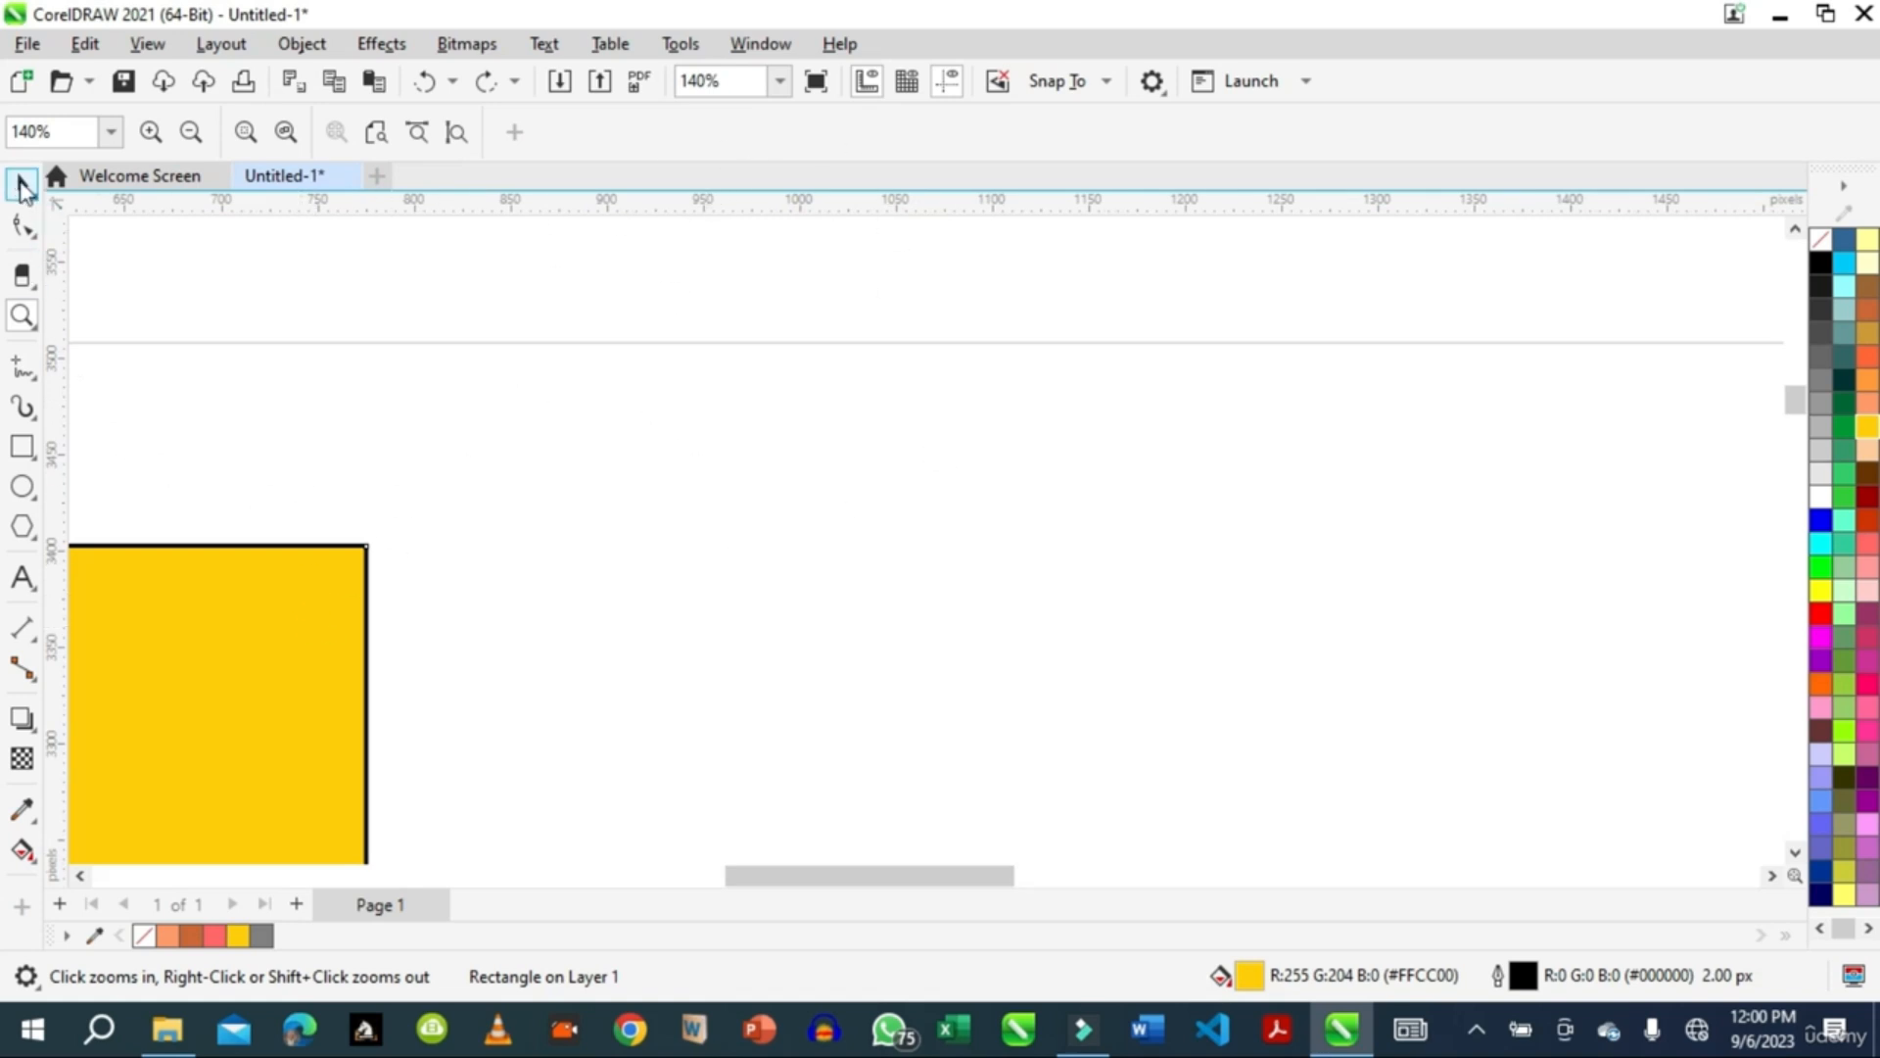
left_click(21, 183)
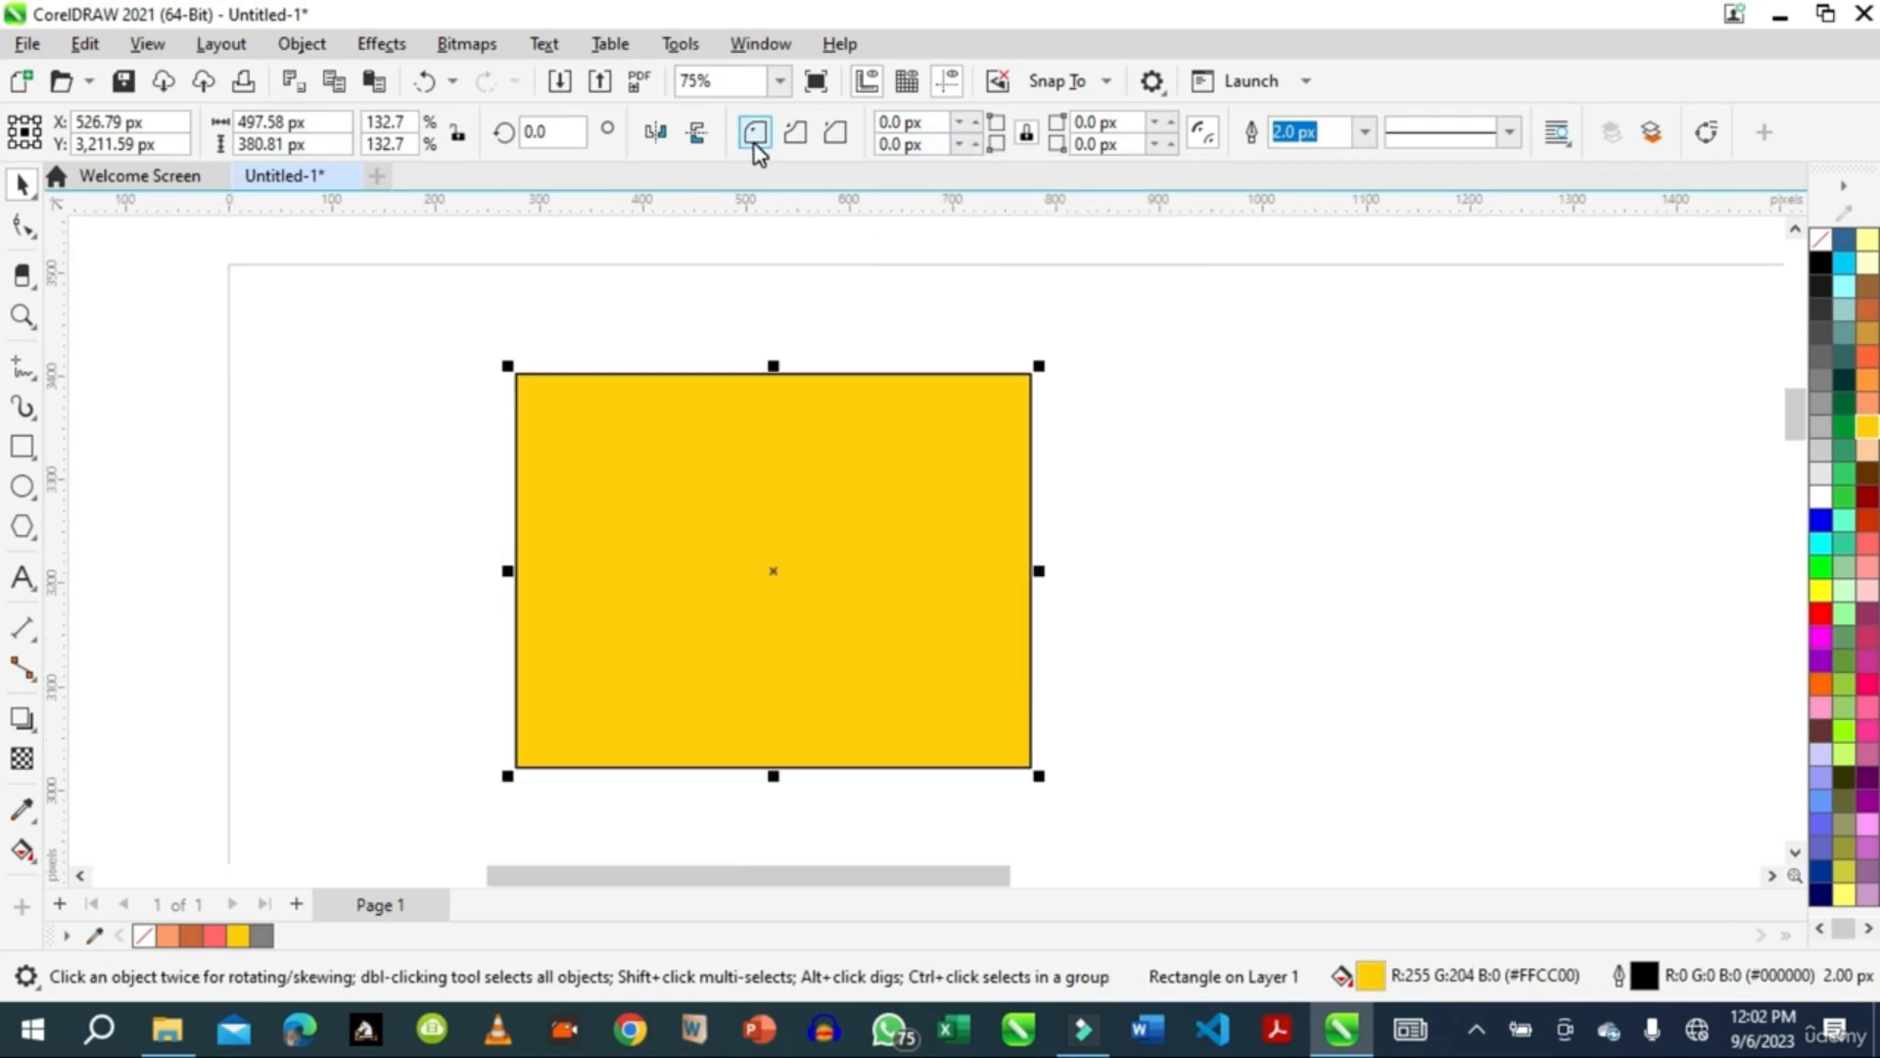
left_click(931, 122)
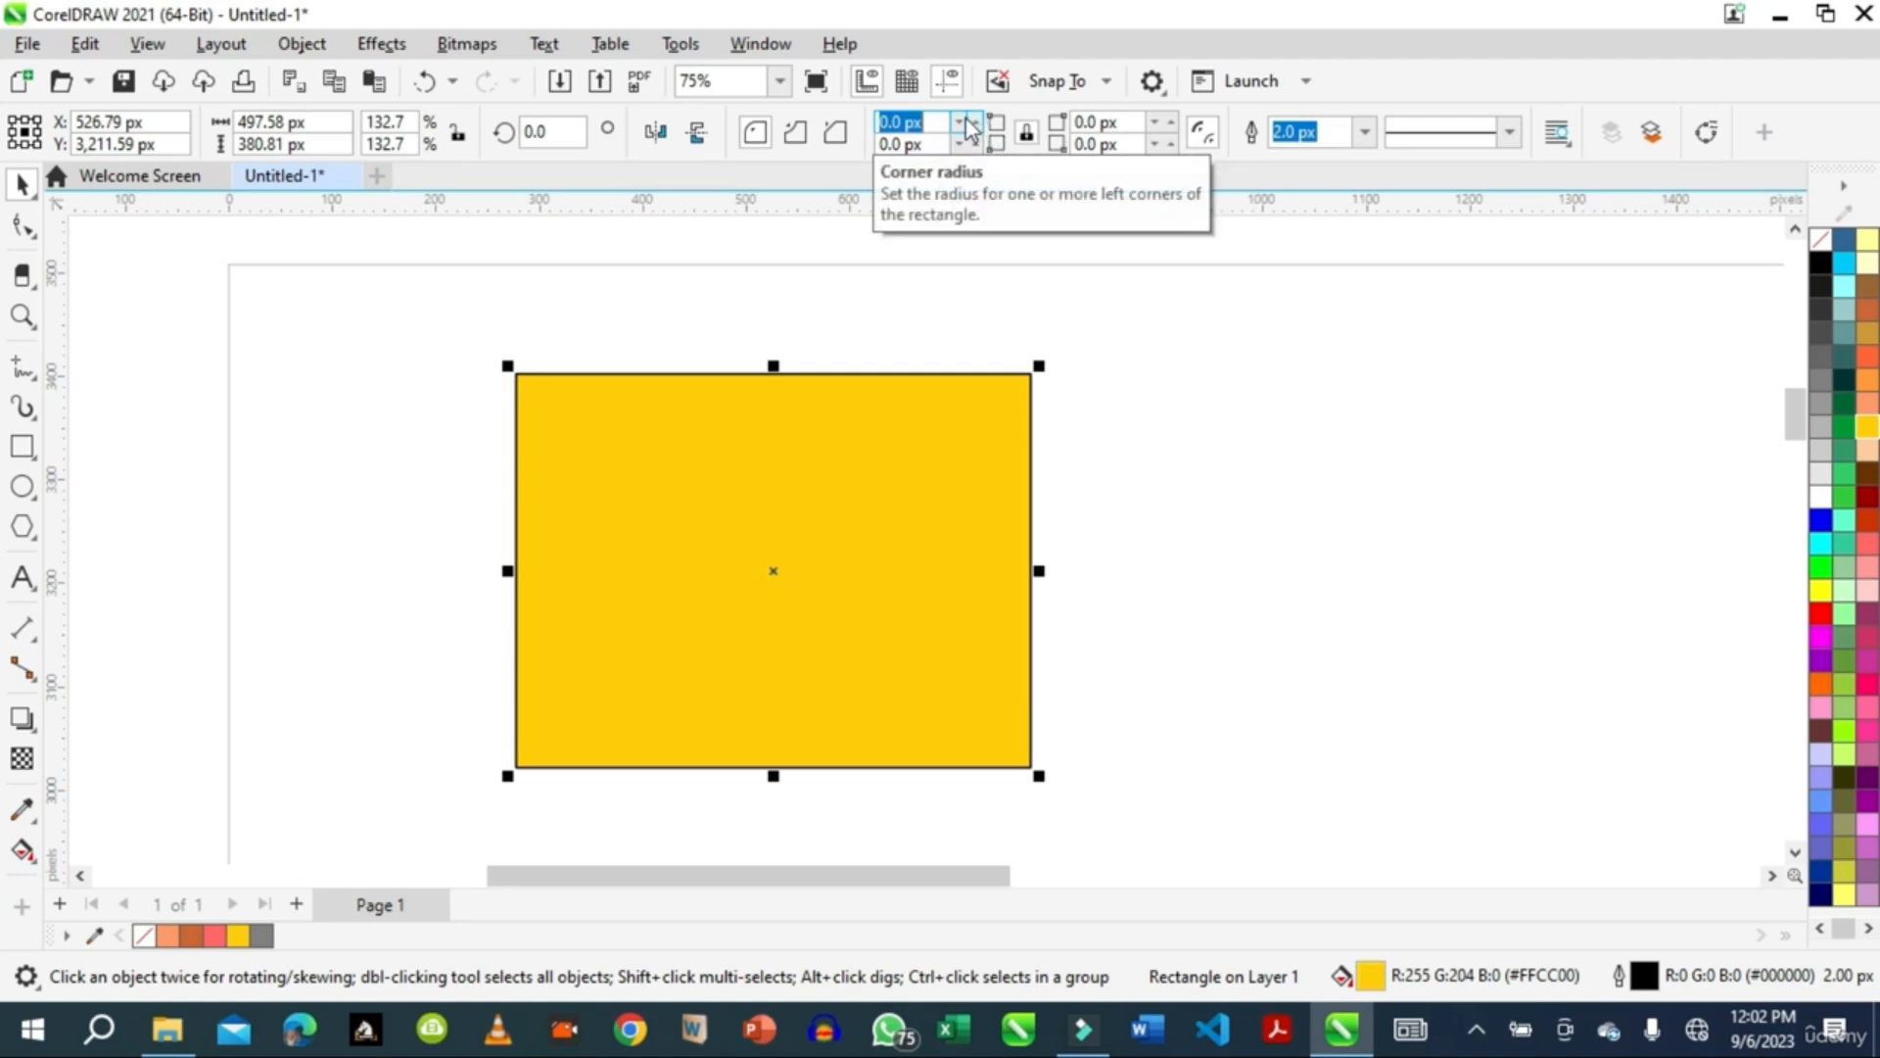
left_click(974, 124)
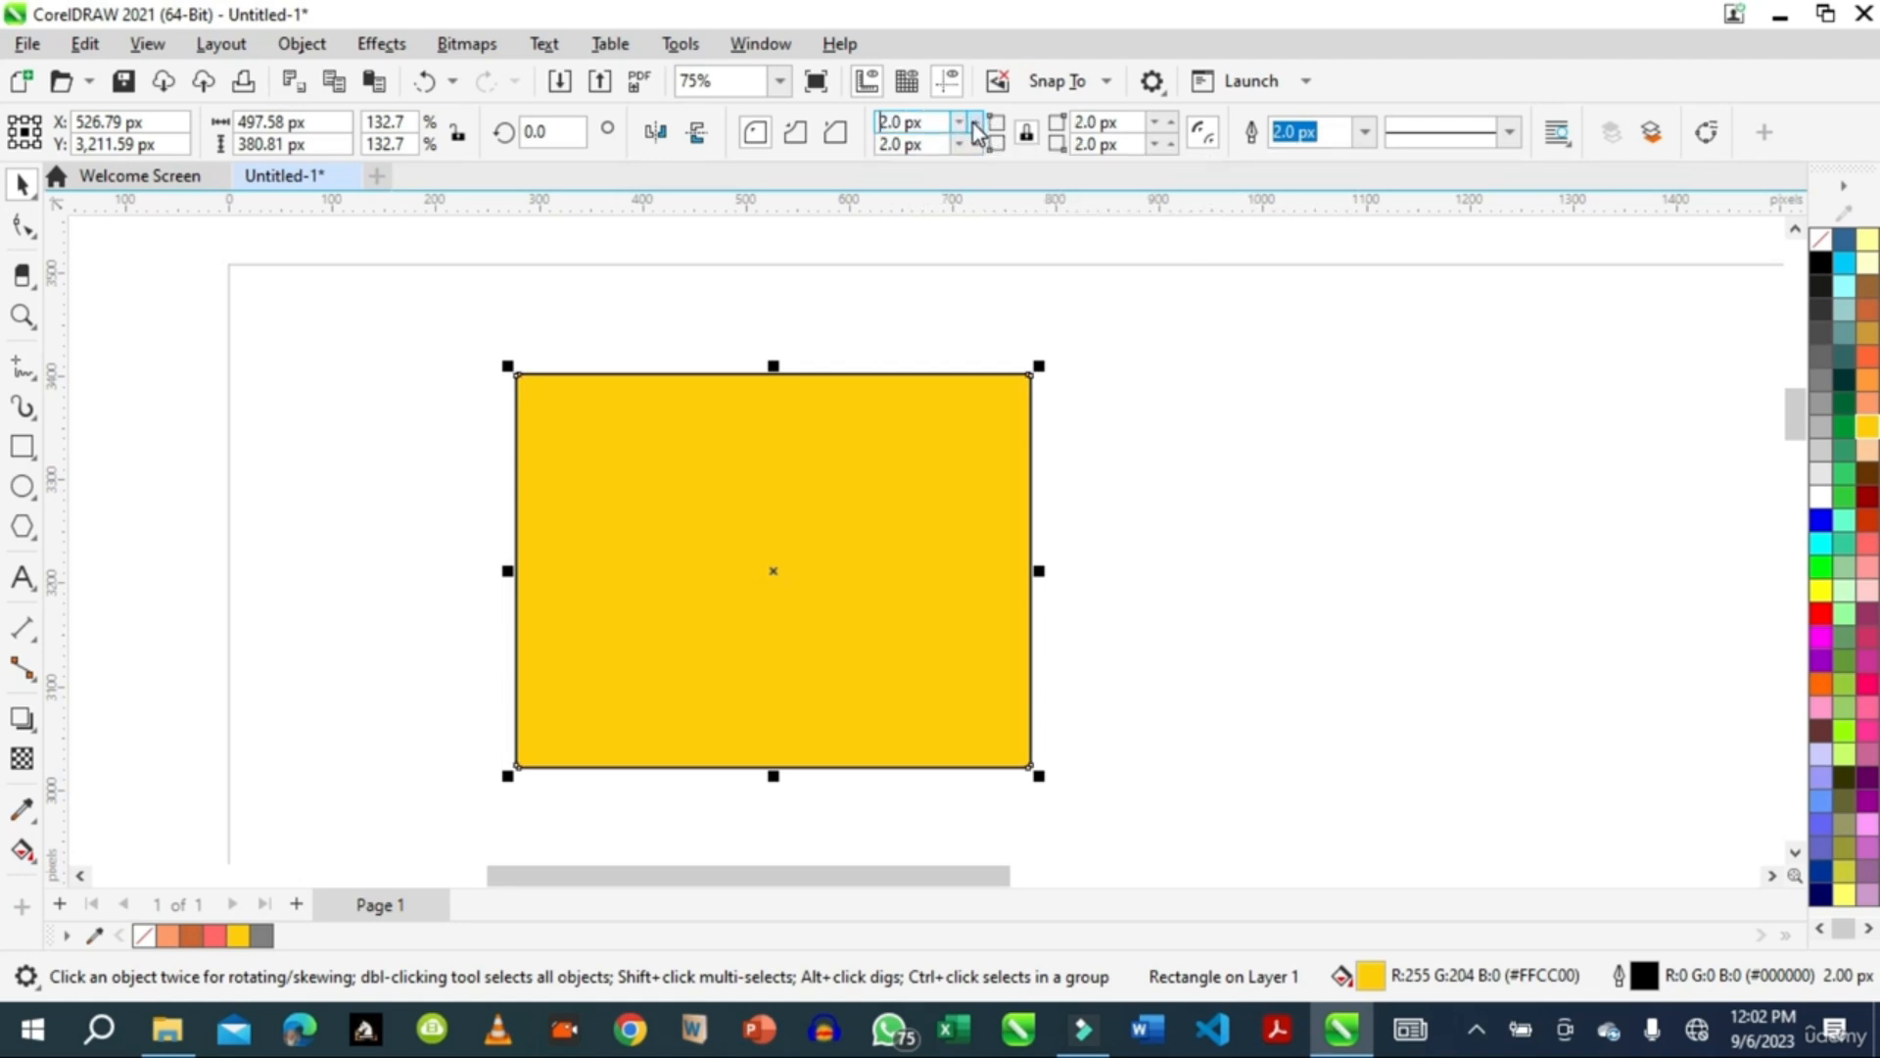
left_click(975, 125)
left_click(974, 125)
left_click(974, 124)
left_click(974, 125)
left_click(974, 124)
left_click(974, 125)
left_click(975, 125)
left_click(975, 124)
left_click(974, 124)
left_click(974, 125)
left_click(974, 124)
left_click(975, 125)
left_click(975, 125)
left_click(974, 124)
left_click(975, 124)
left_click(974, 124)
left_click(974, 124)
left_click(975, 124)
left_click(974, 124)
left_click(974, 125)
left_click(975, 124)
left_click(974, 124)
left_click(974, 124)
left_click(975, 124)
left_click(975, 124)
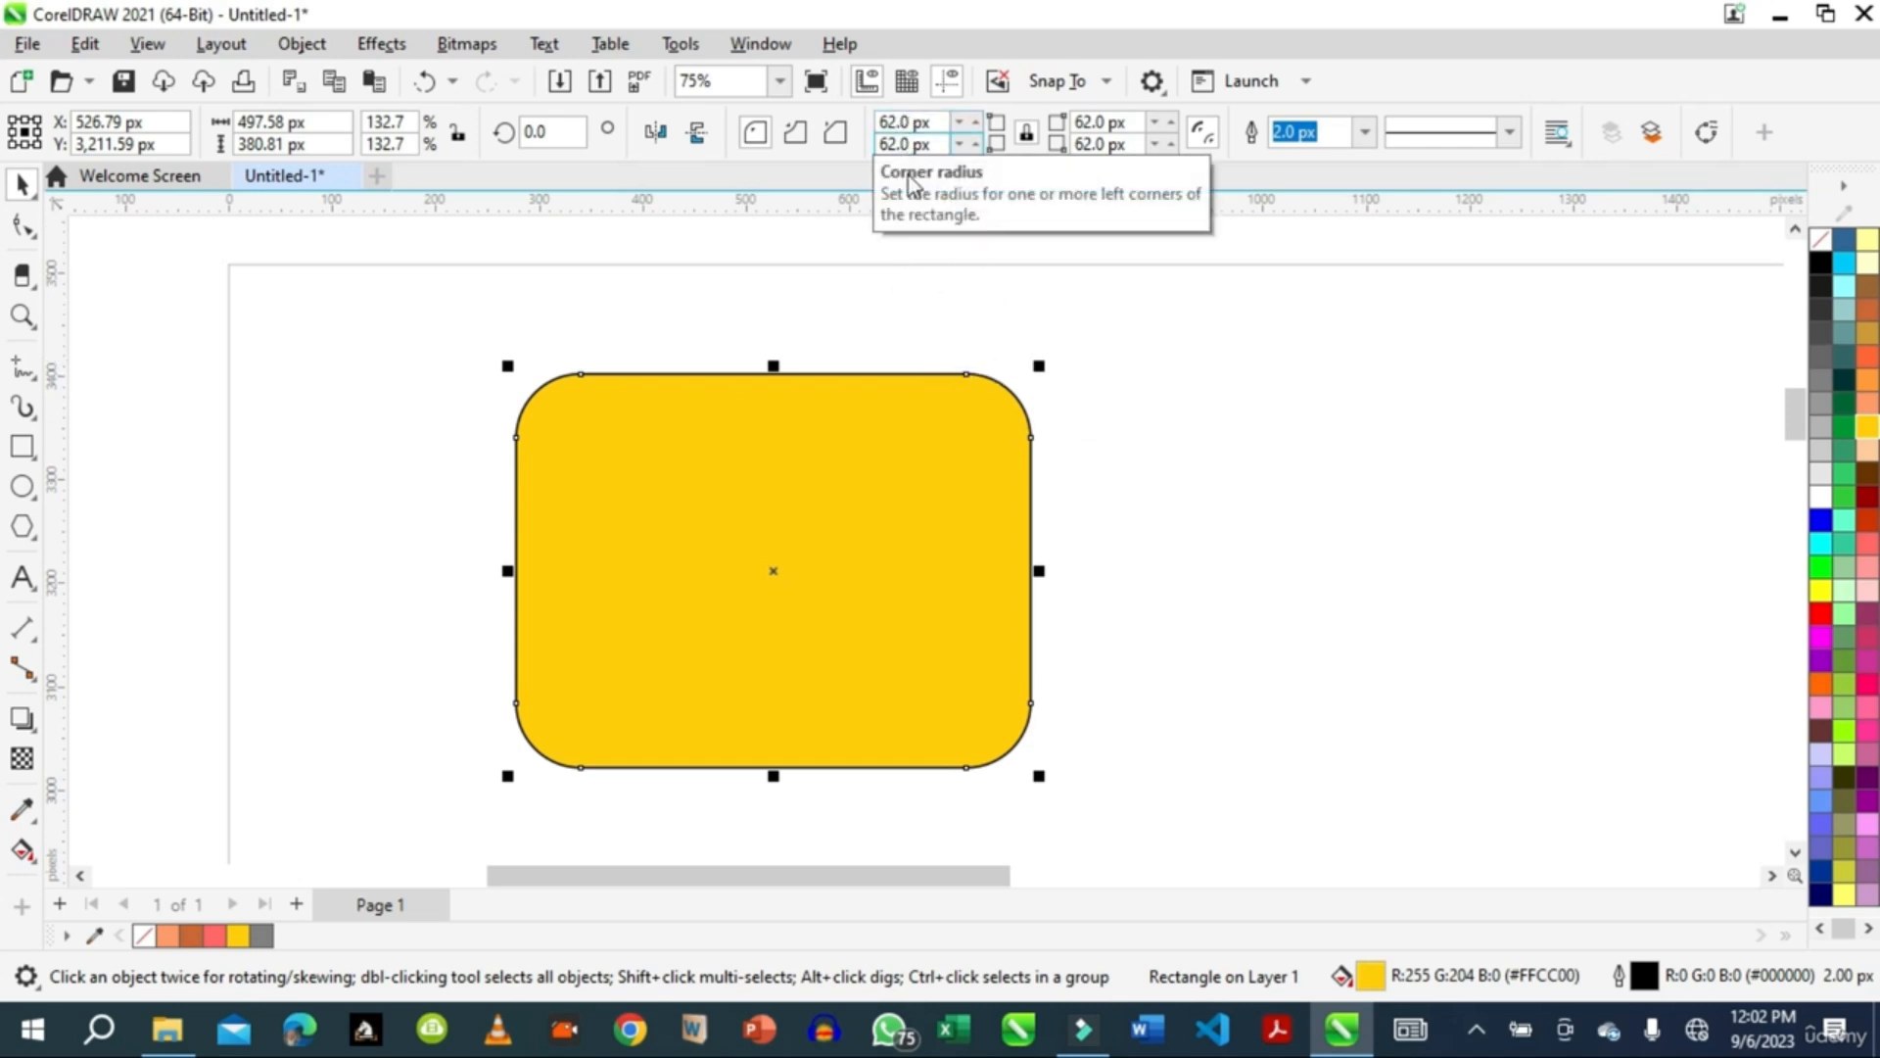
left_click(1026, 136)
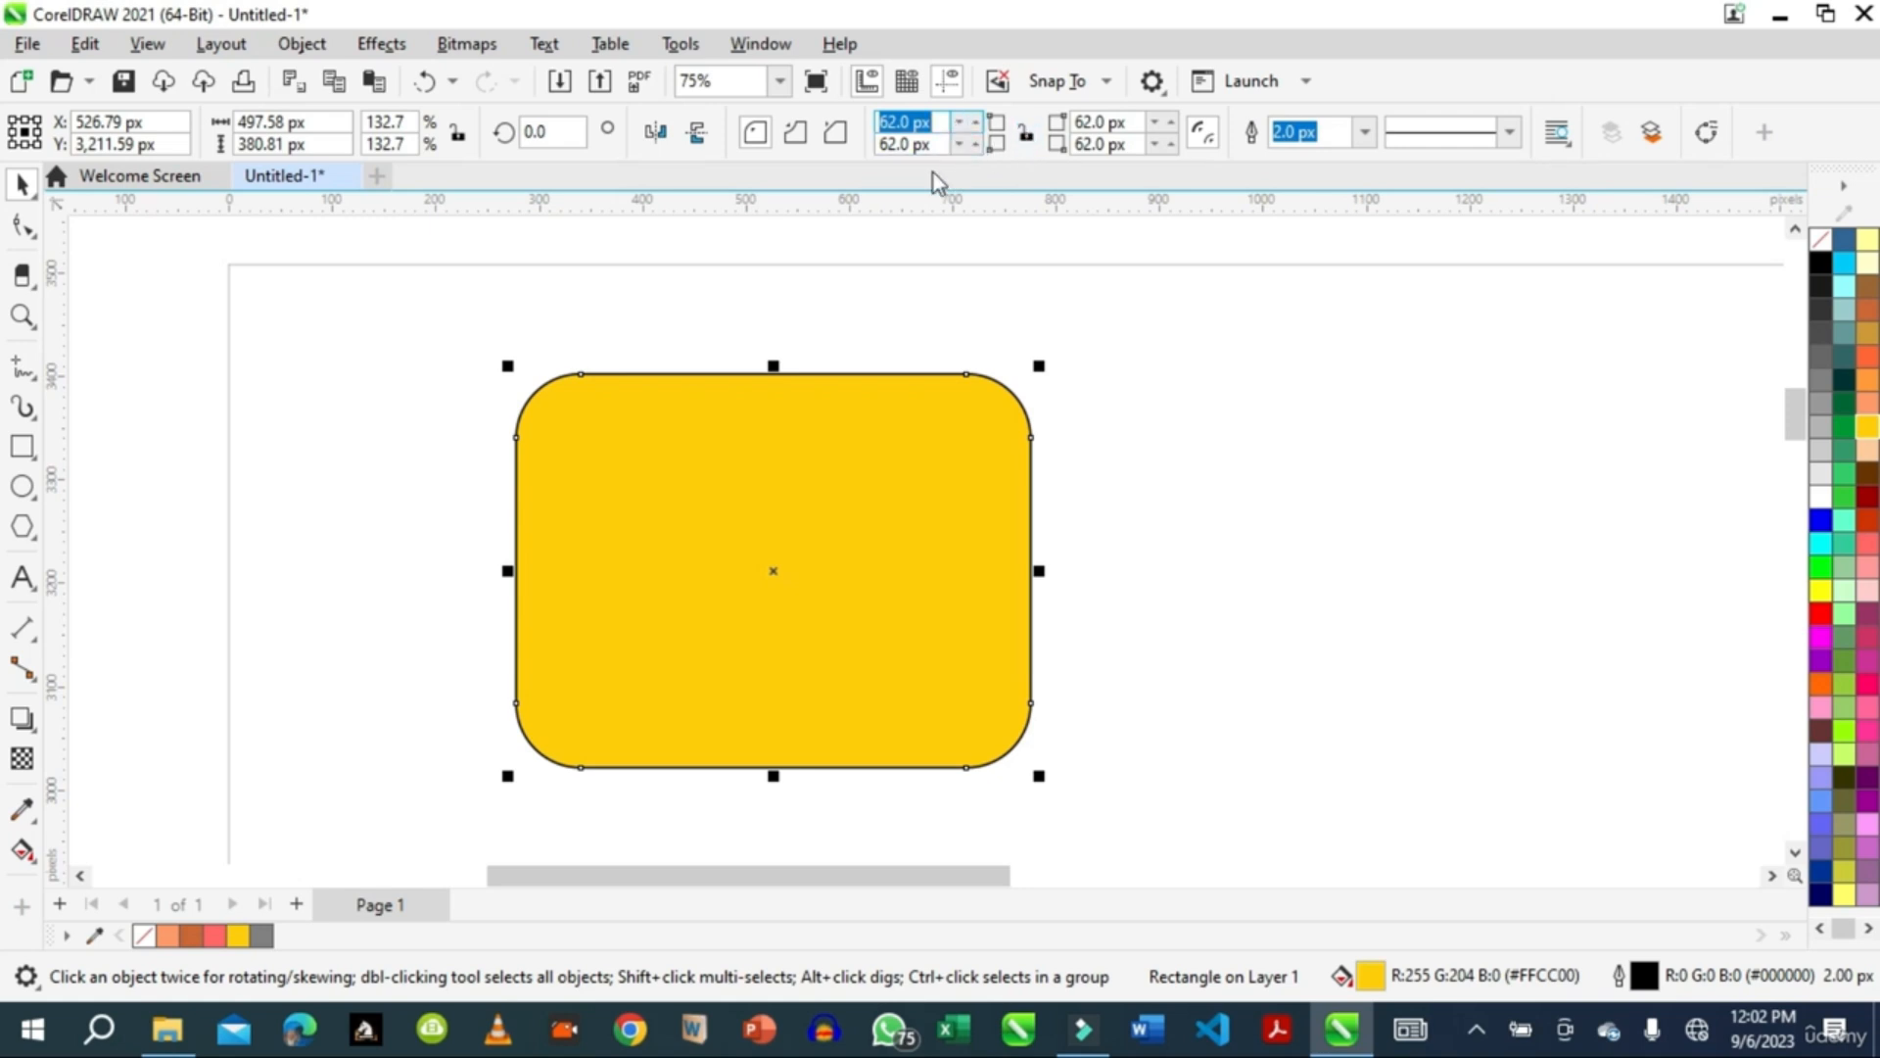
left_click(1025, 137)
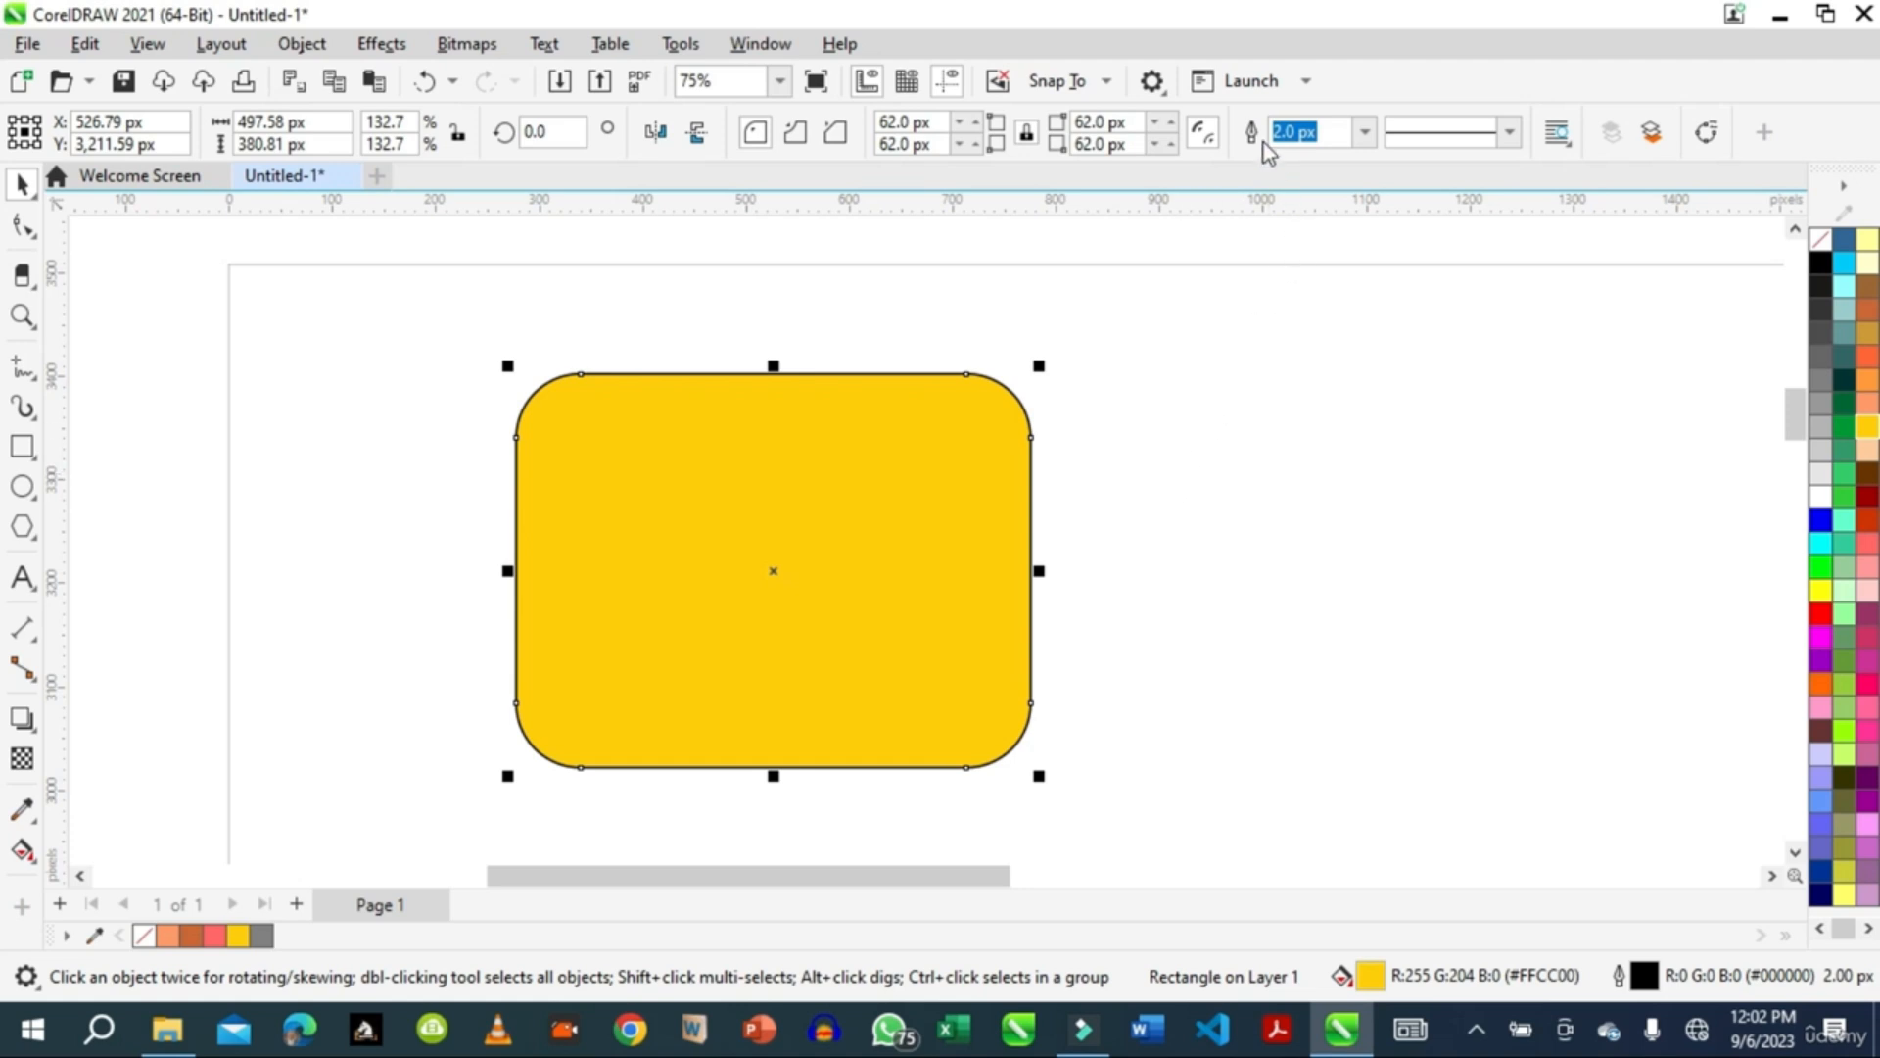
Step: Try to set the rounded rectangle's outline width to 10 px and 25 px
left_click(1365, 135)
left_click(1295, 327)
left_click(1365, 136)
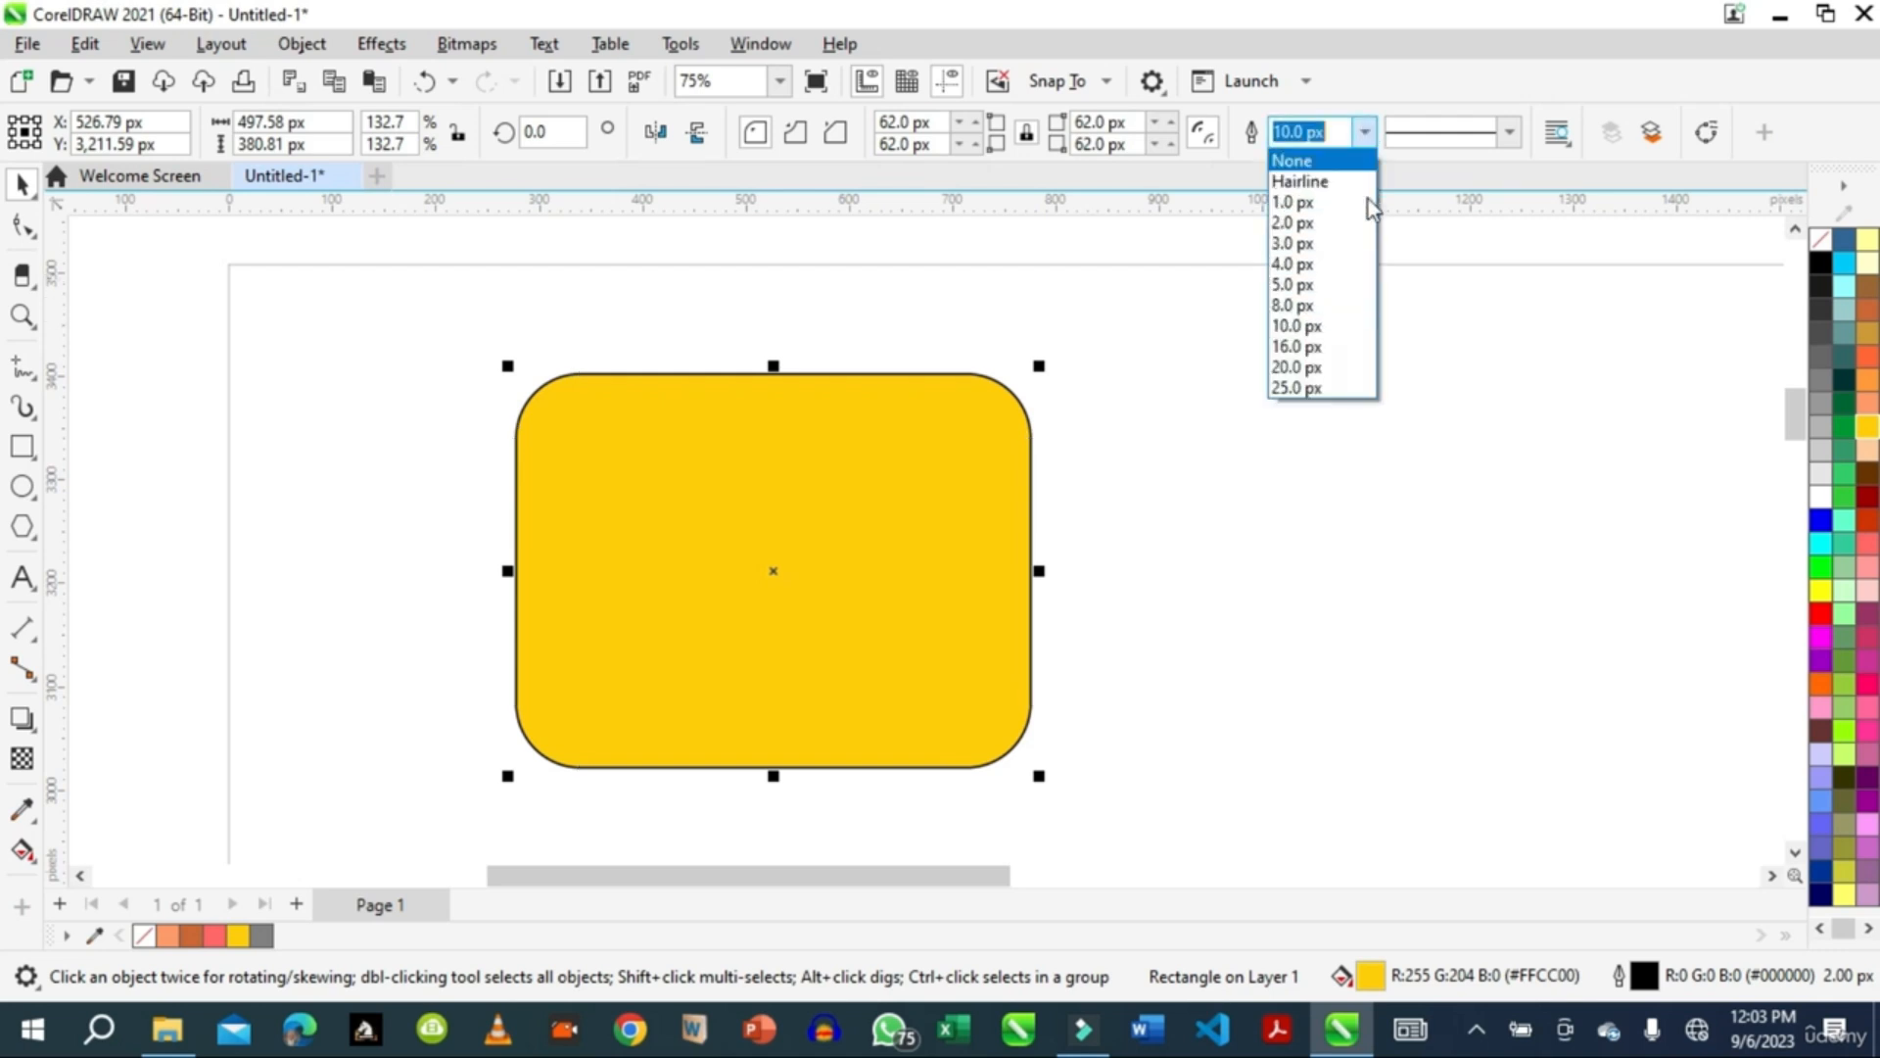
left_click(1329, 387)
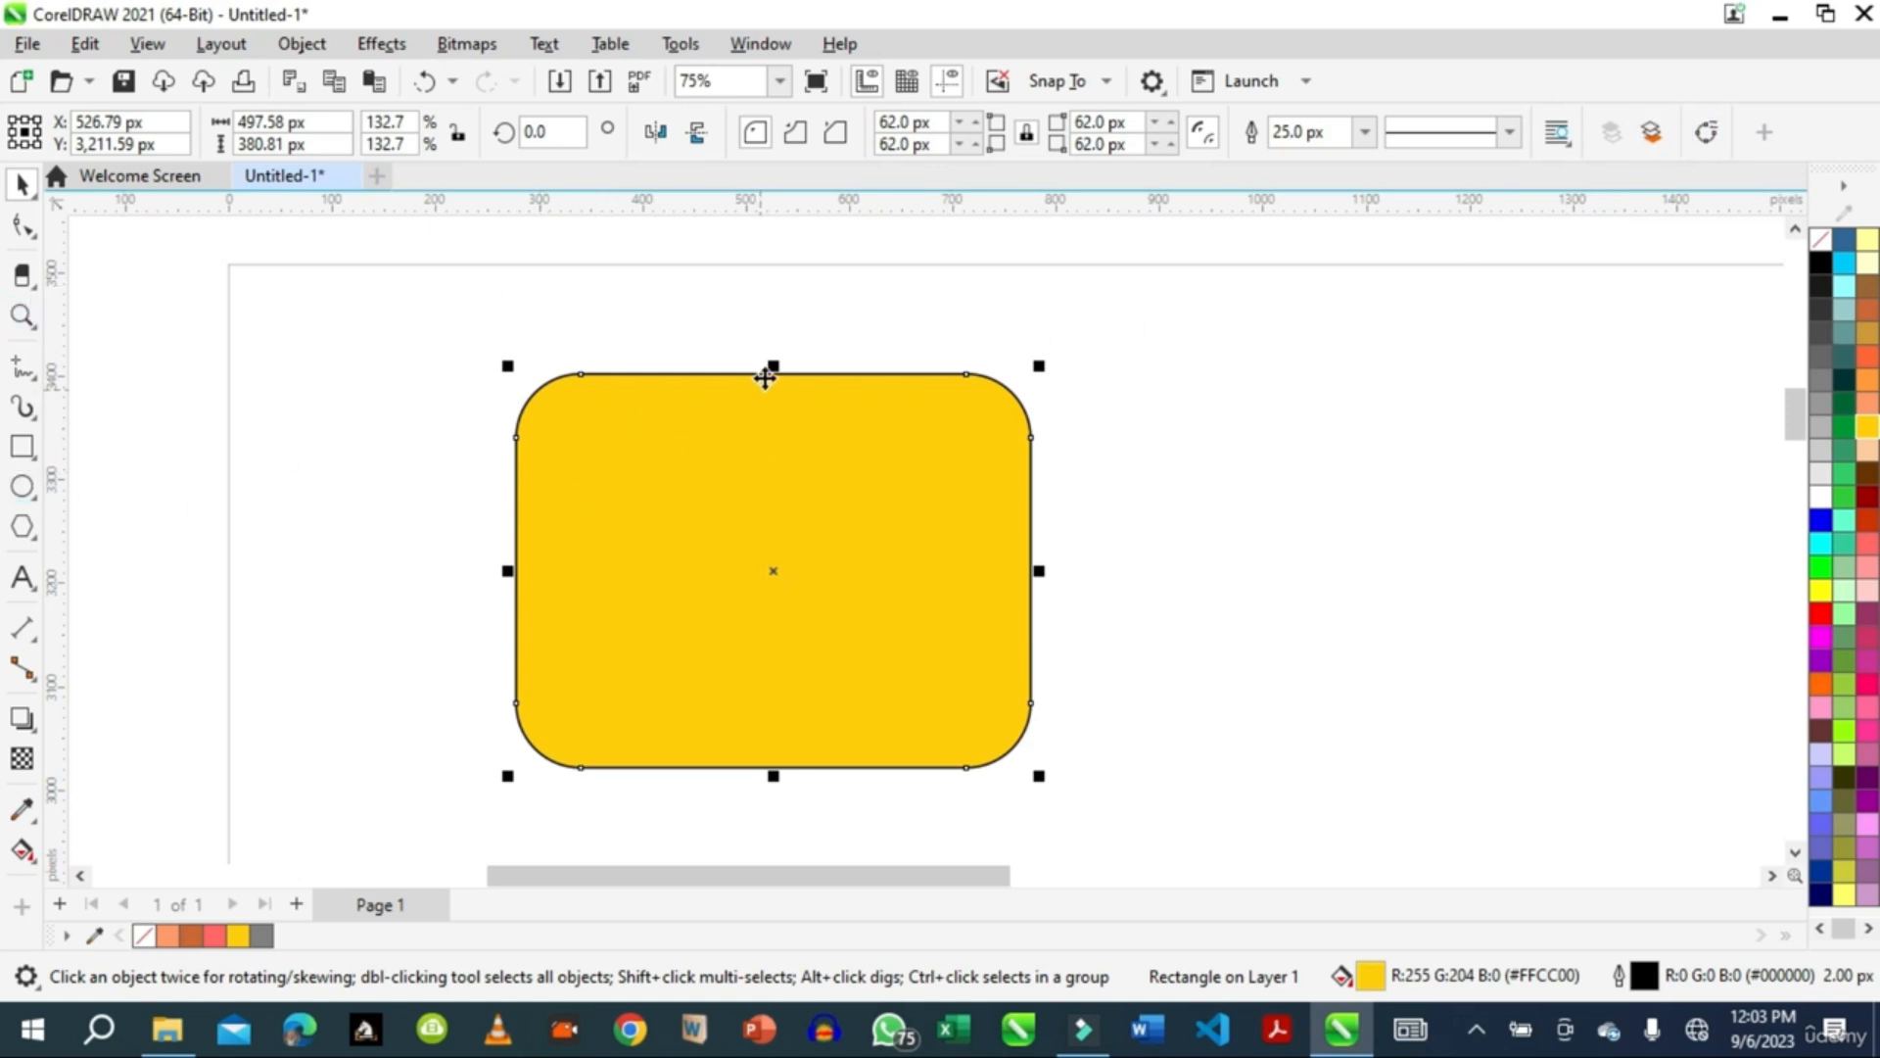
Step: Draw an ellipse about 262 by 308 px to the right of the rounded rectangle and turn it into a pie
left_click(23, 487)
mouse_move(1134, 378)
left_mouse_down()
mouse_move(1293, 461)
mouse_move(1417, 706)
left_mouse_up()
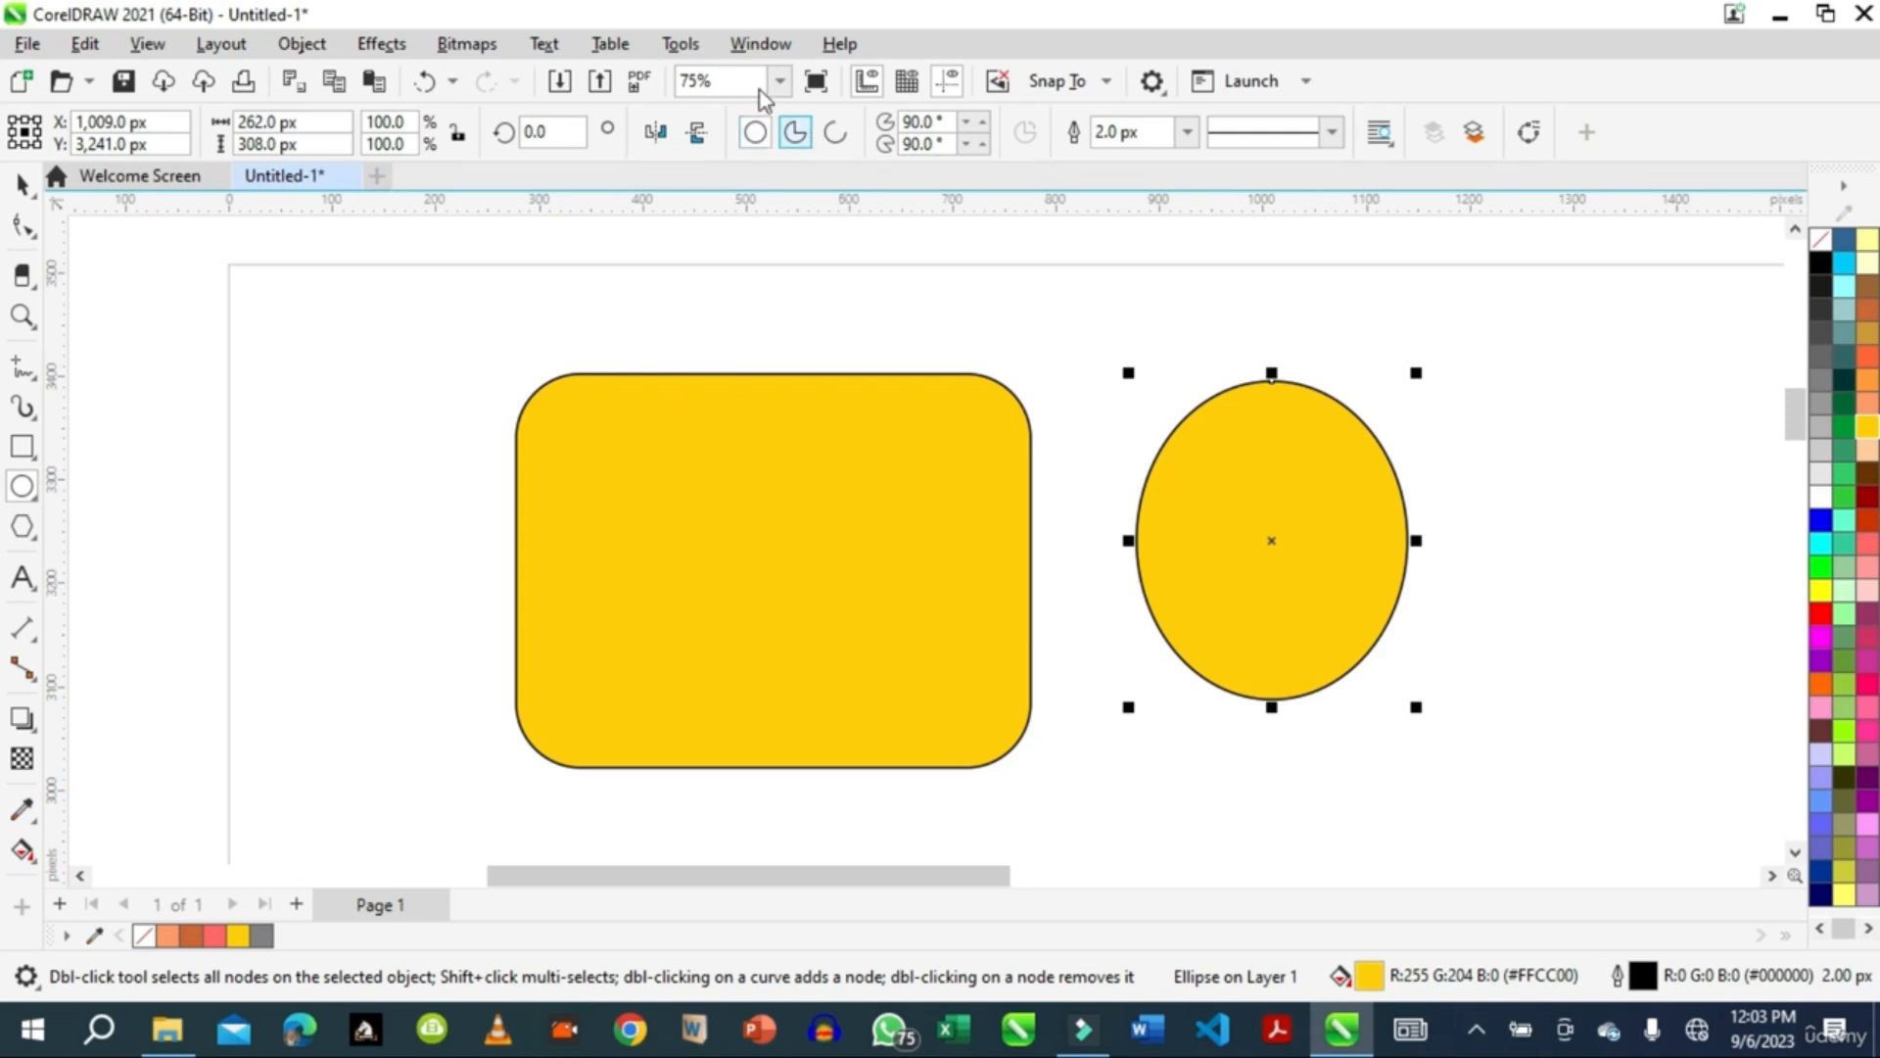
left_click(794, 138)
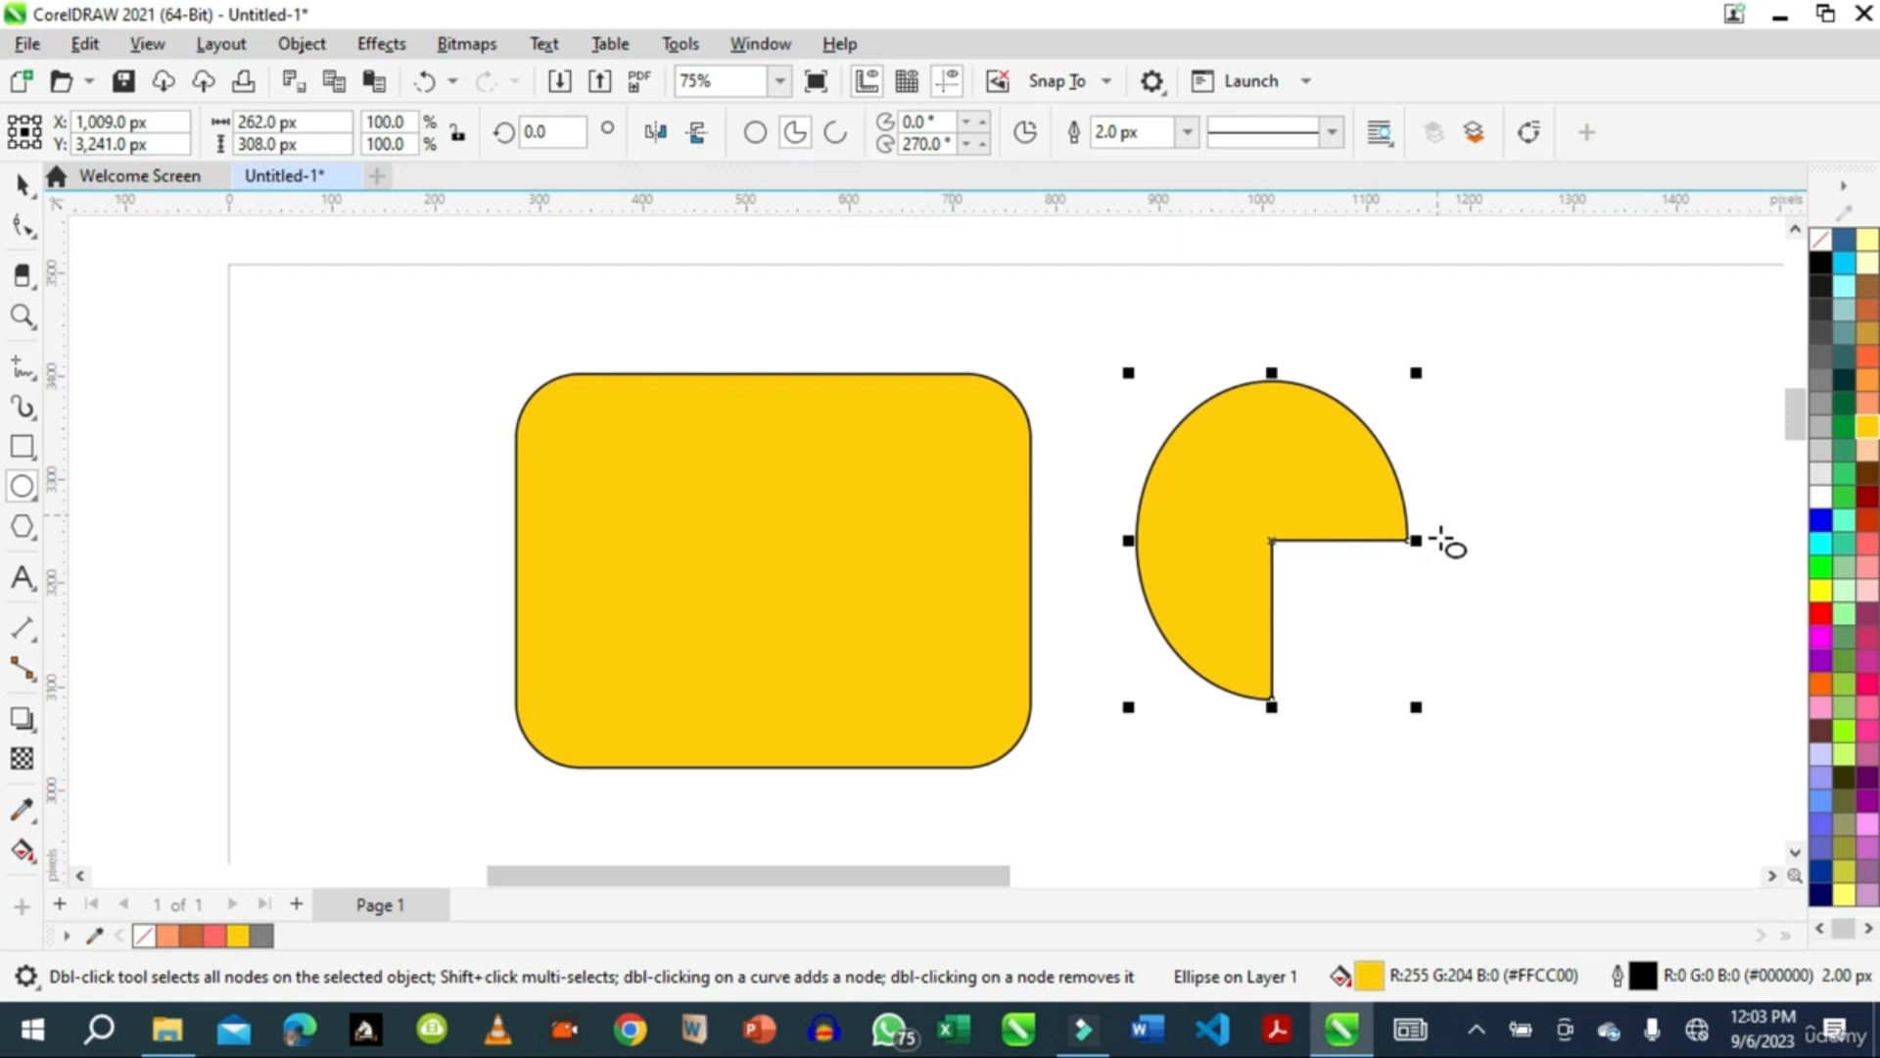
Step: Reshape the pie so its starting angle is about 12 degrees, and convert it to an open arc
left_click(22, 227)
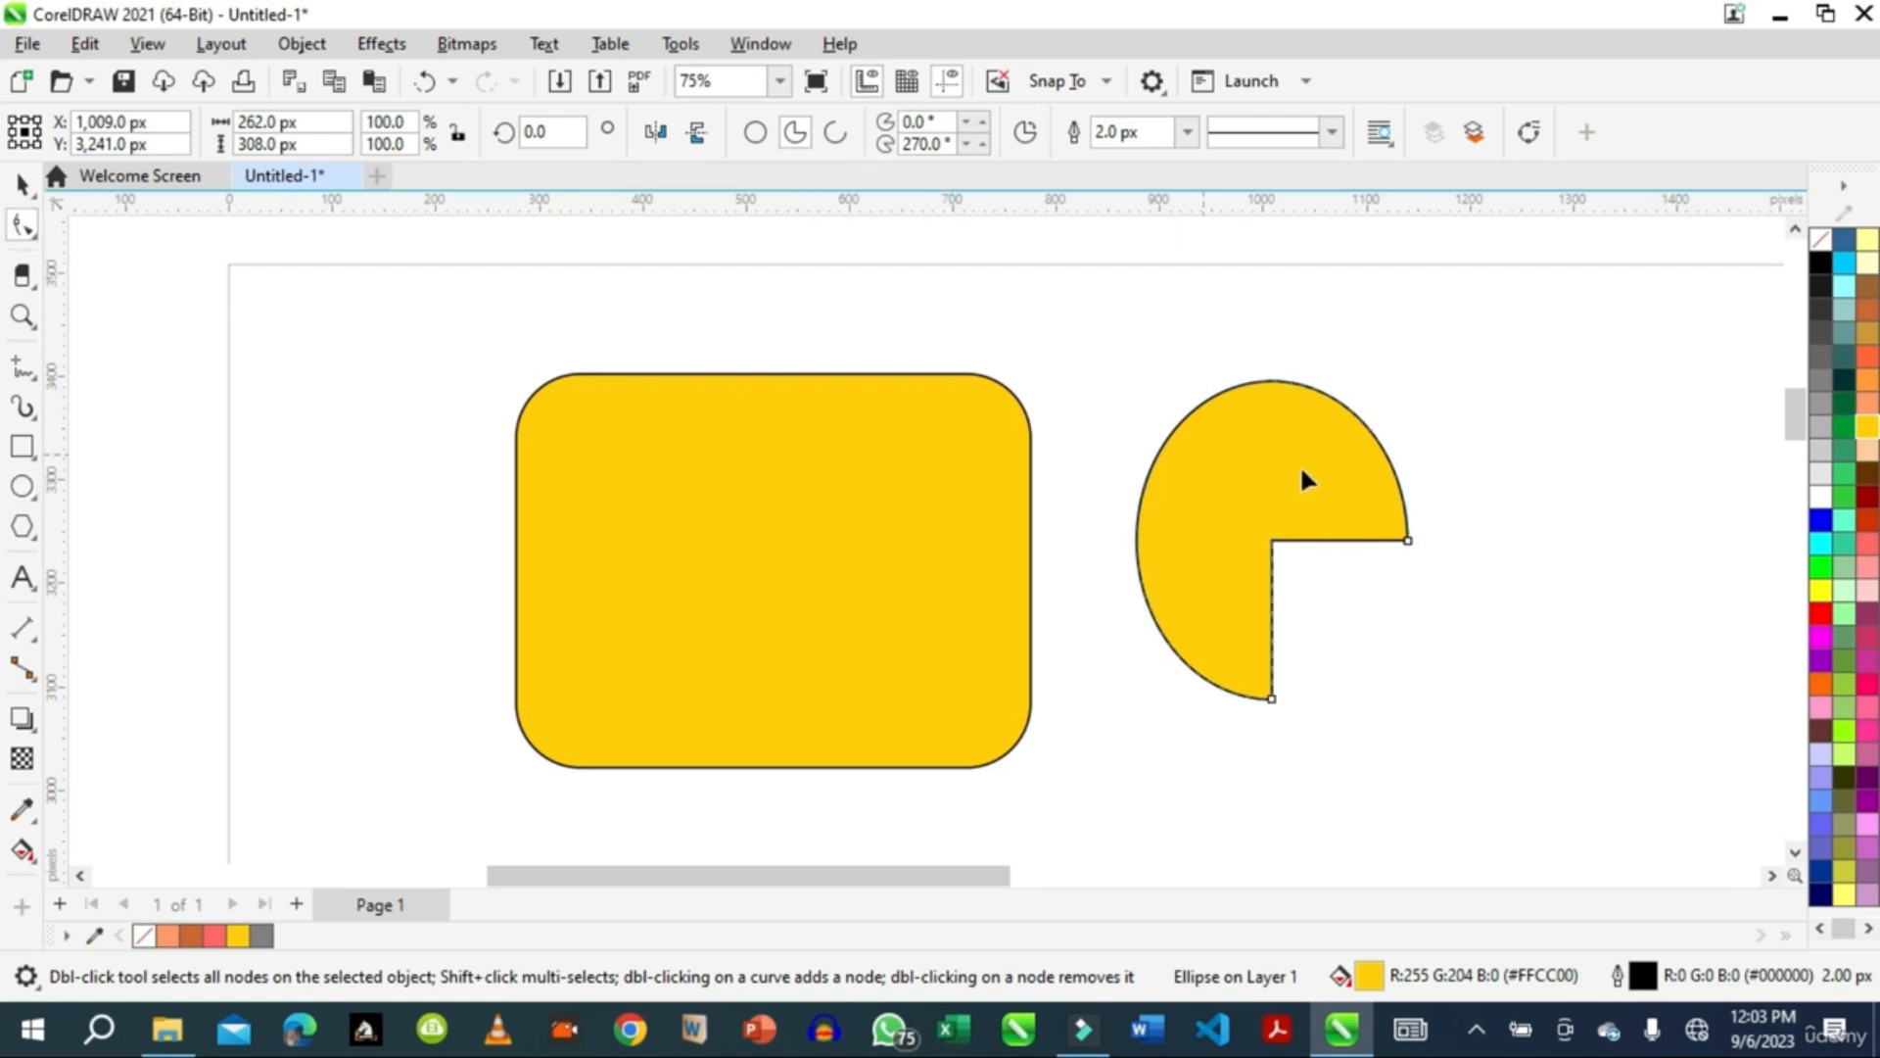
left_click_drag(1404, 540, 1403, 506)
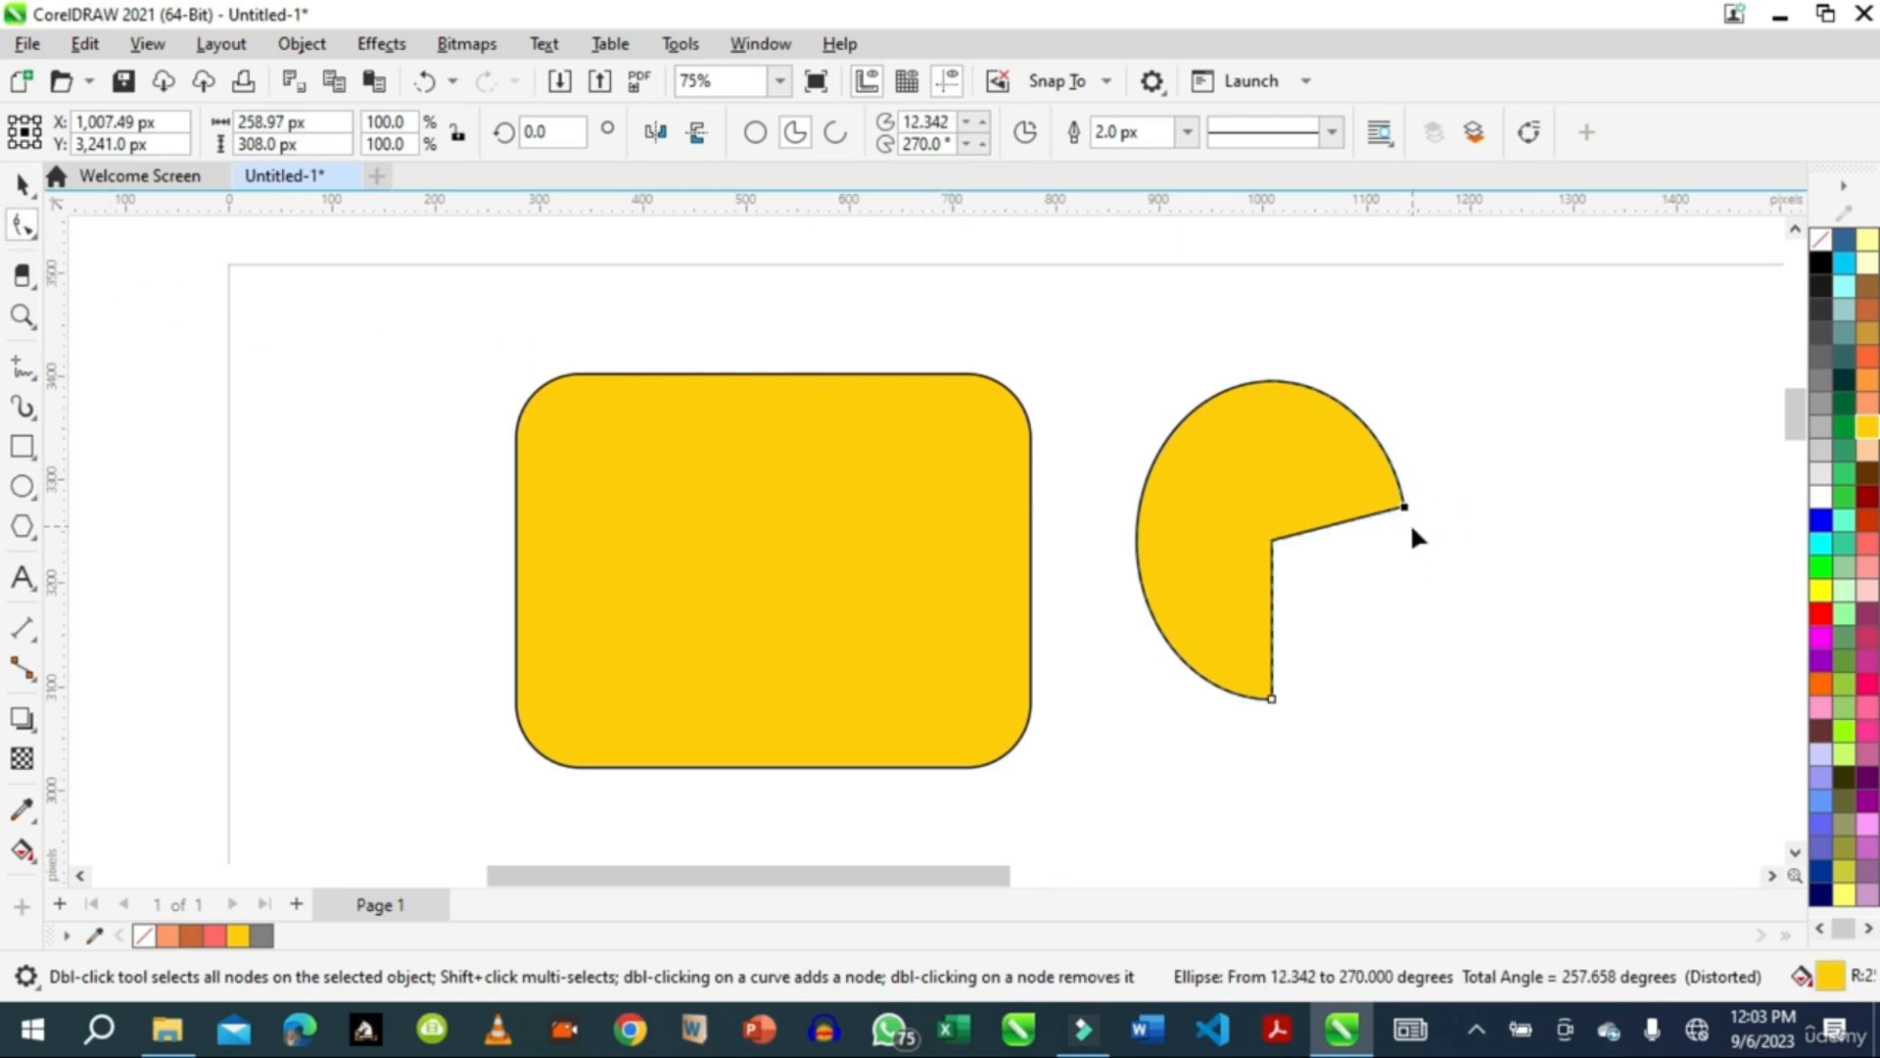
left_click(837, 137)
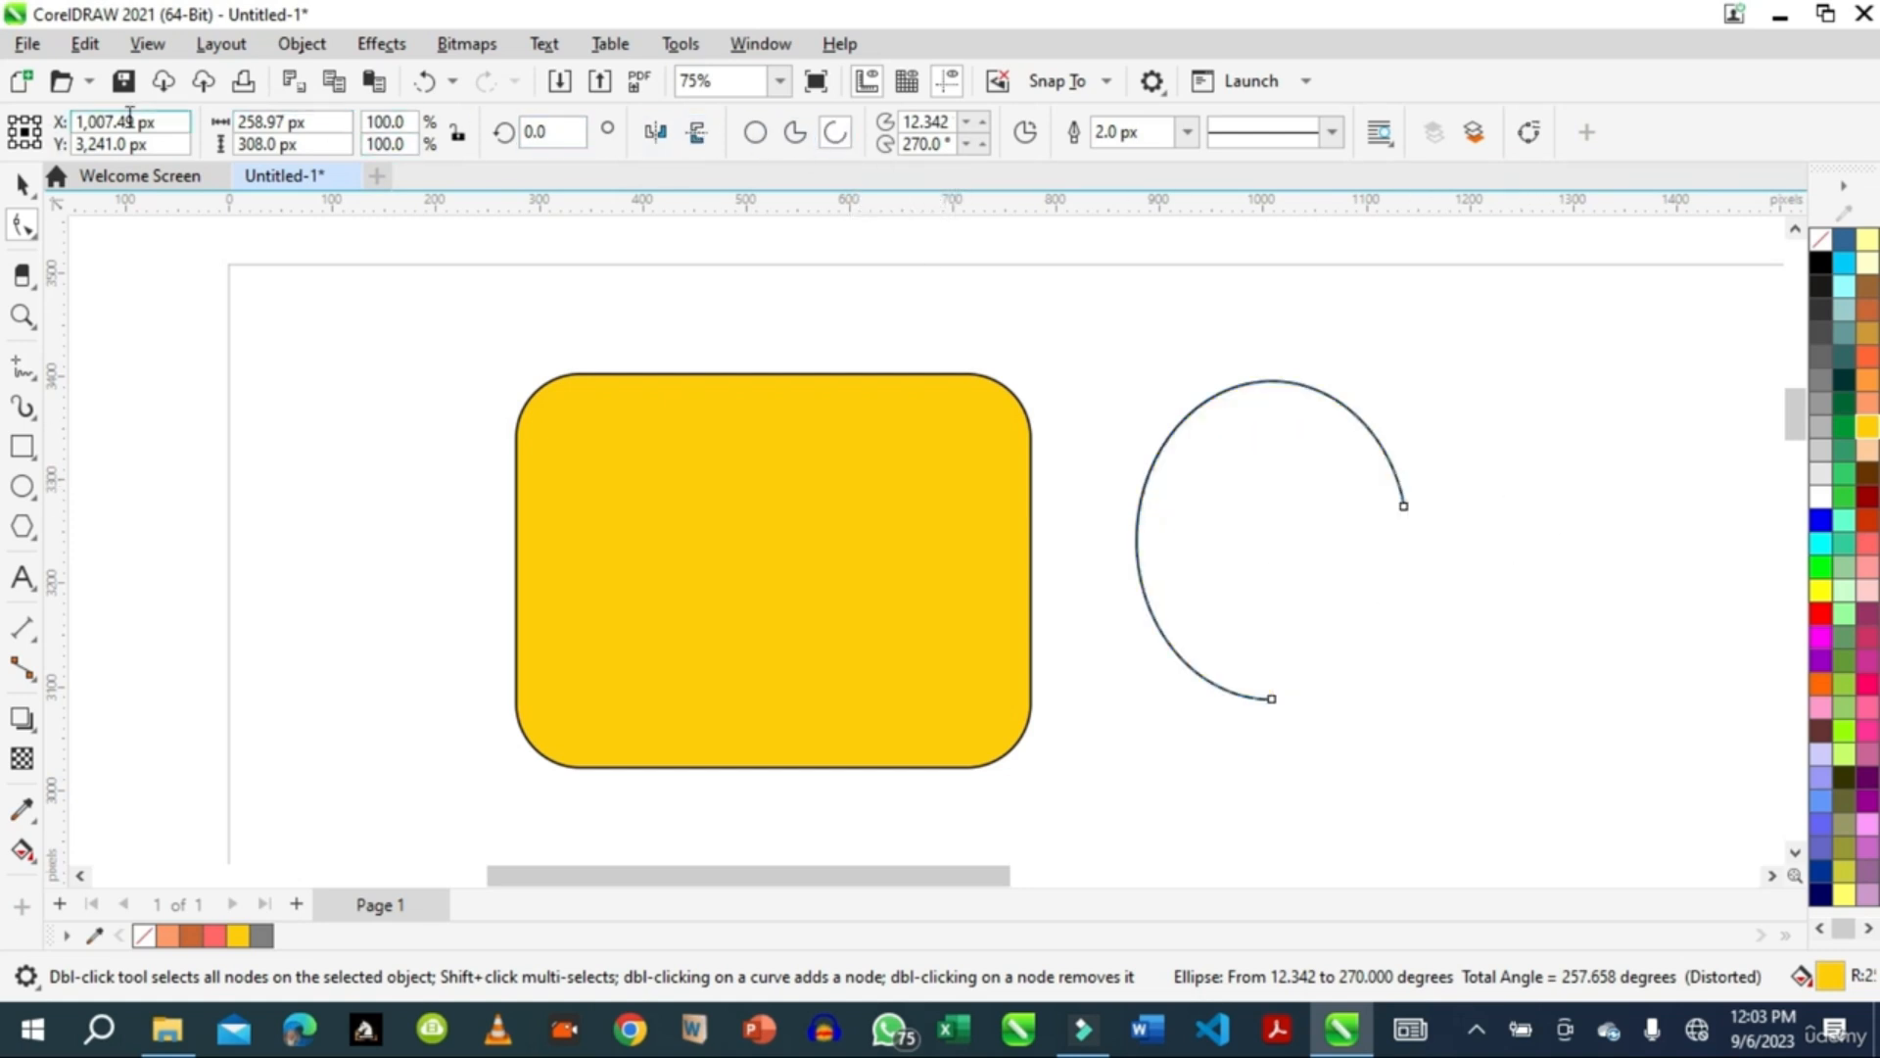
Step: Draw a tilted five-sided polygon about 309 by 317 px and move it over the left edge of the rounded rectangle
left_click(34, 539)
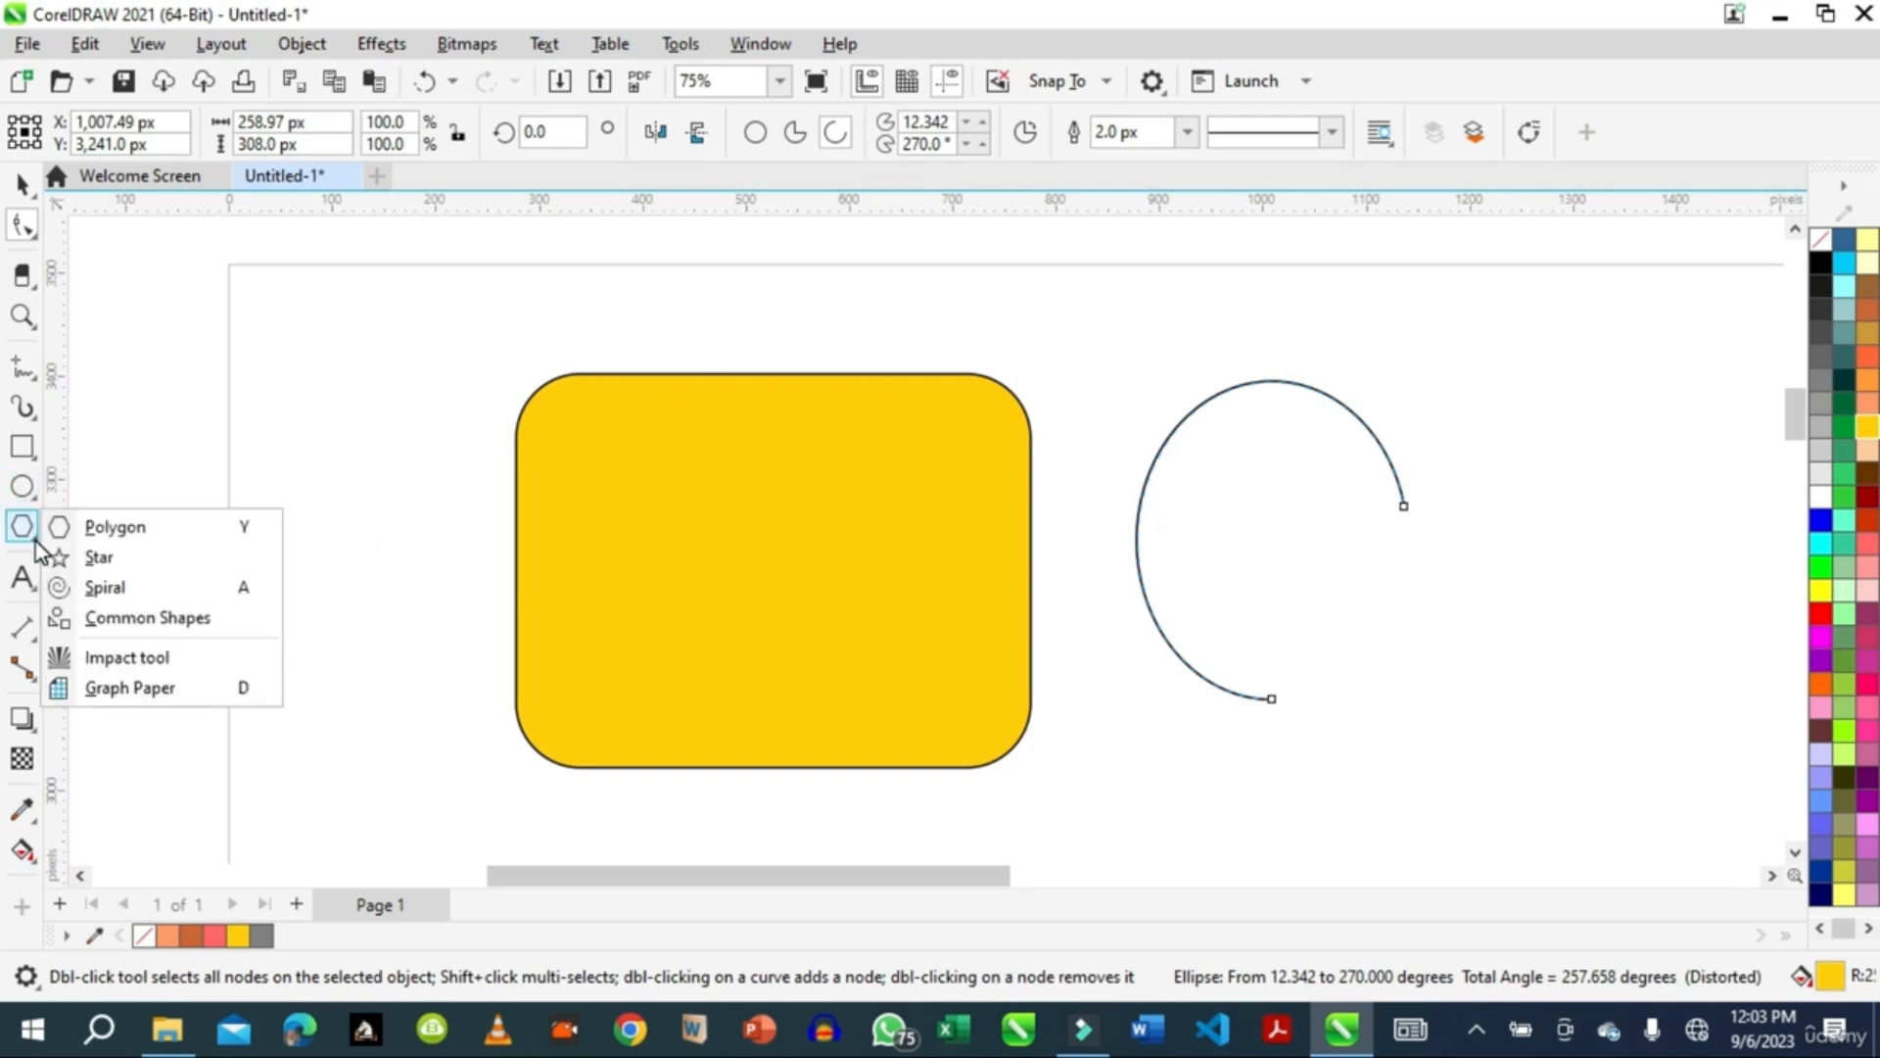
left_click(115, 530)
left_click_drag(262, 319, 410, 409)
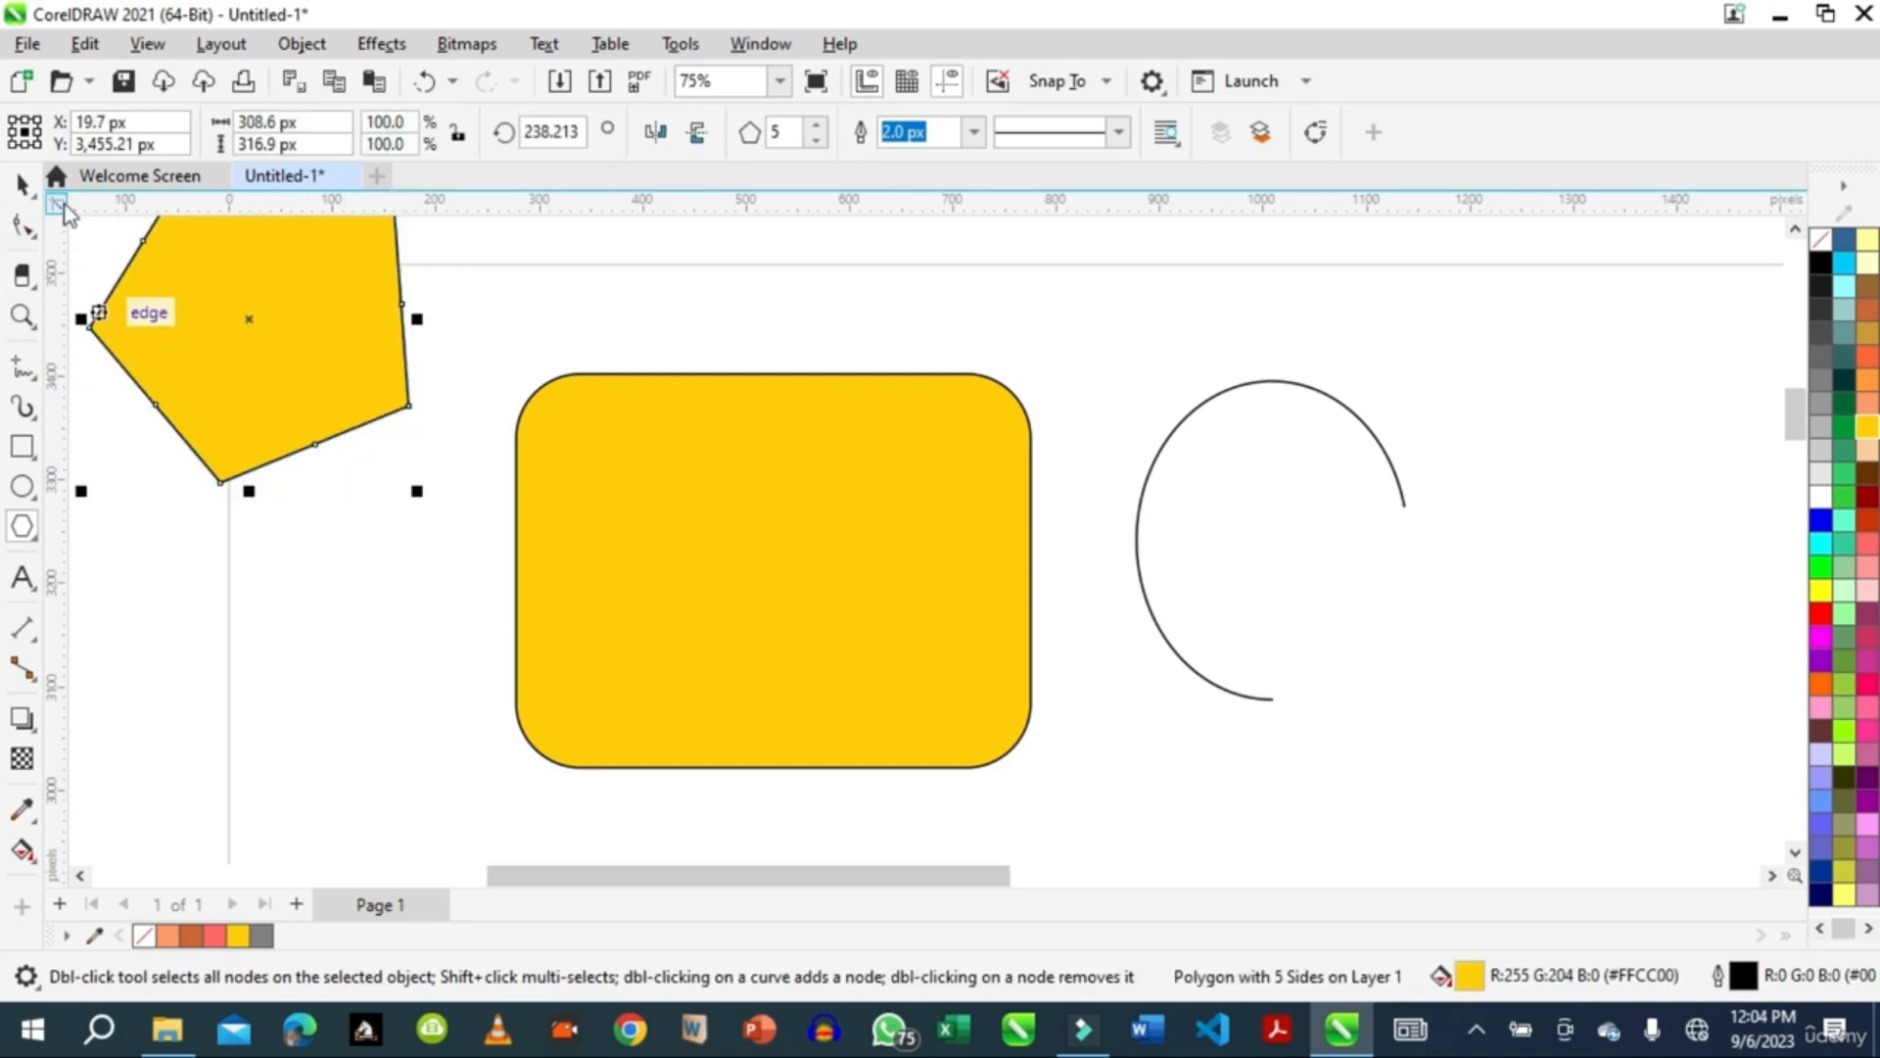
left_click(24, 191)
left_click_drag(278, 306, 435, 529)
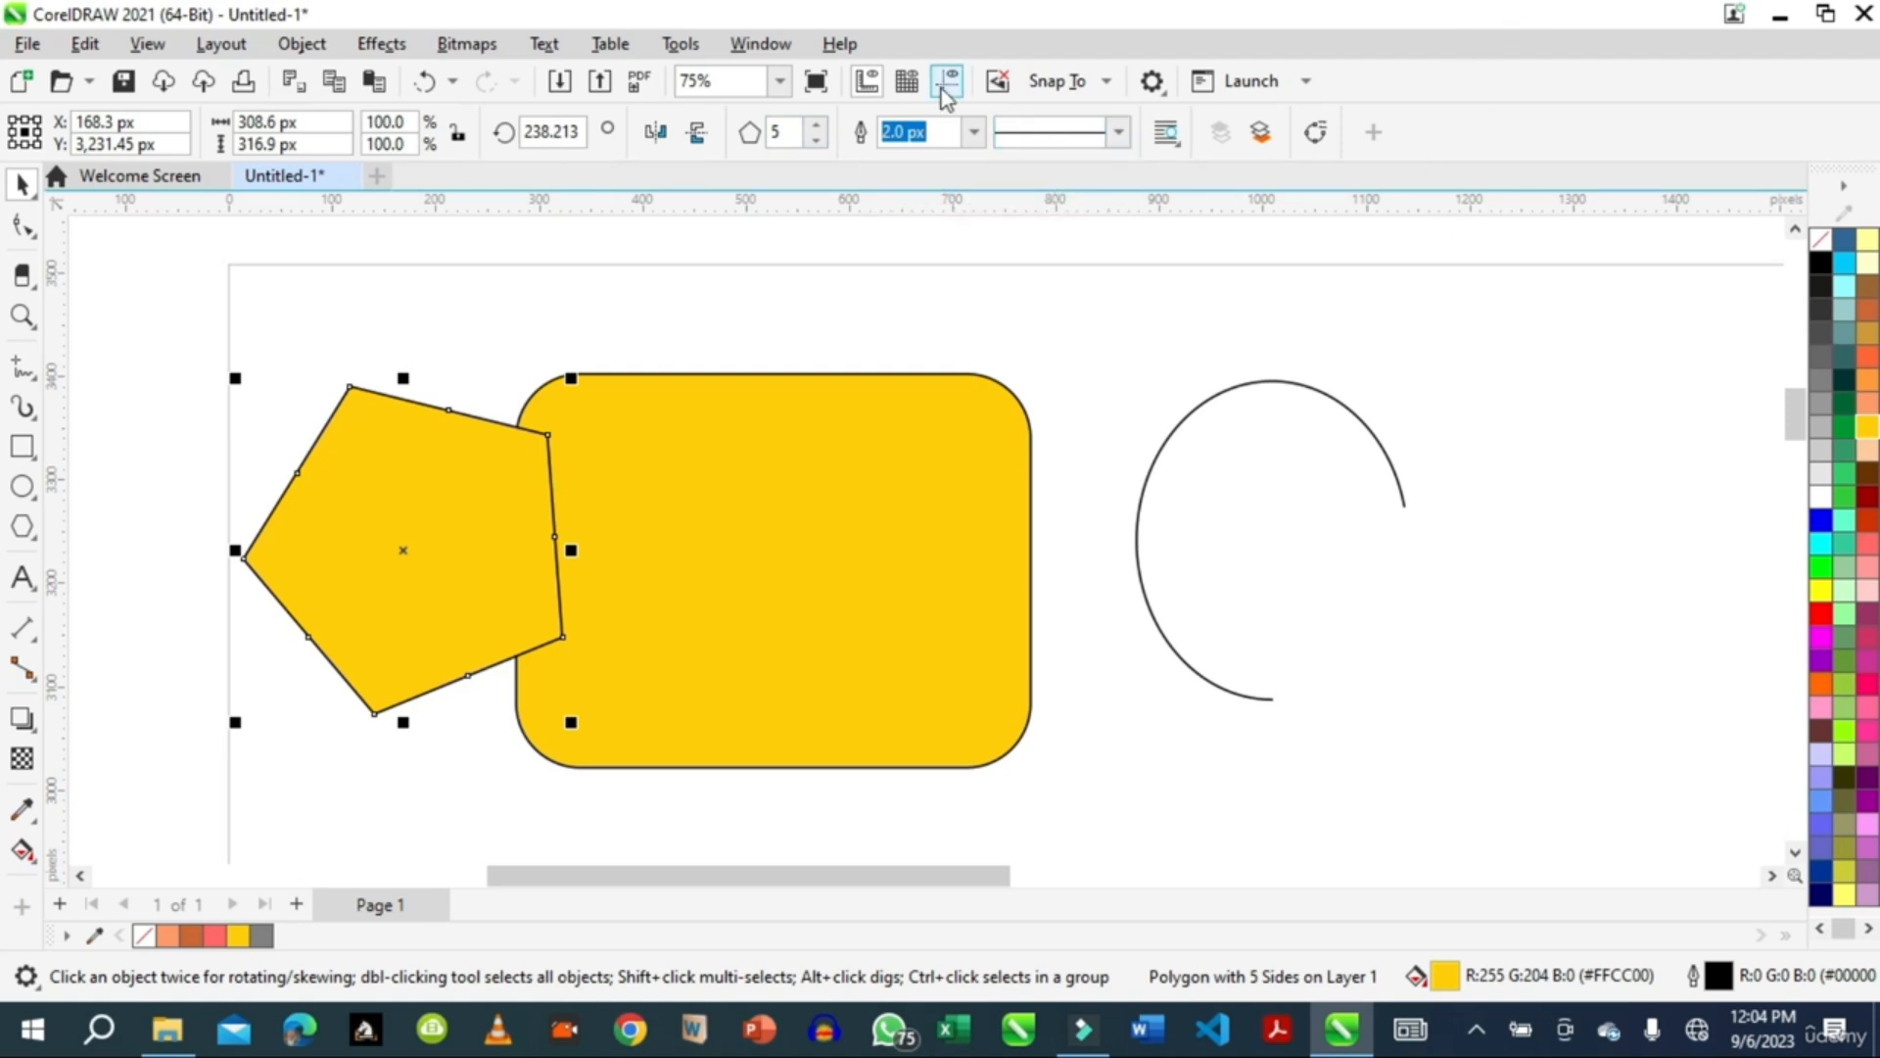
Step: Set the polygon's number of sides to 8
left_click(817, 127)
left_click(817, 127)
left_click(817, 127)
left_click(819, 129)
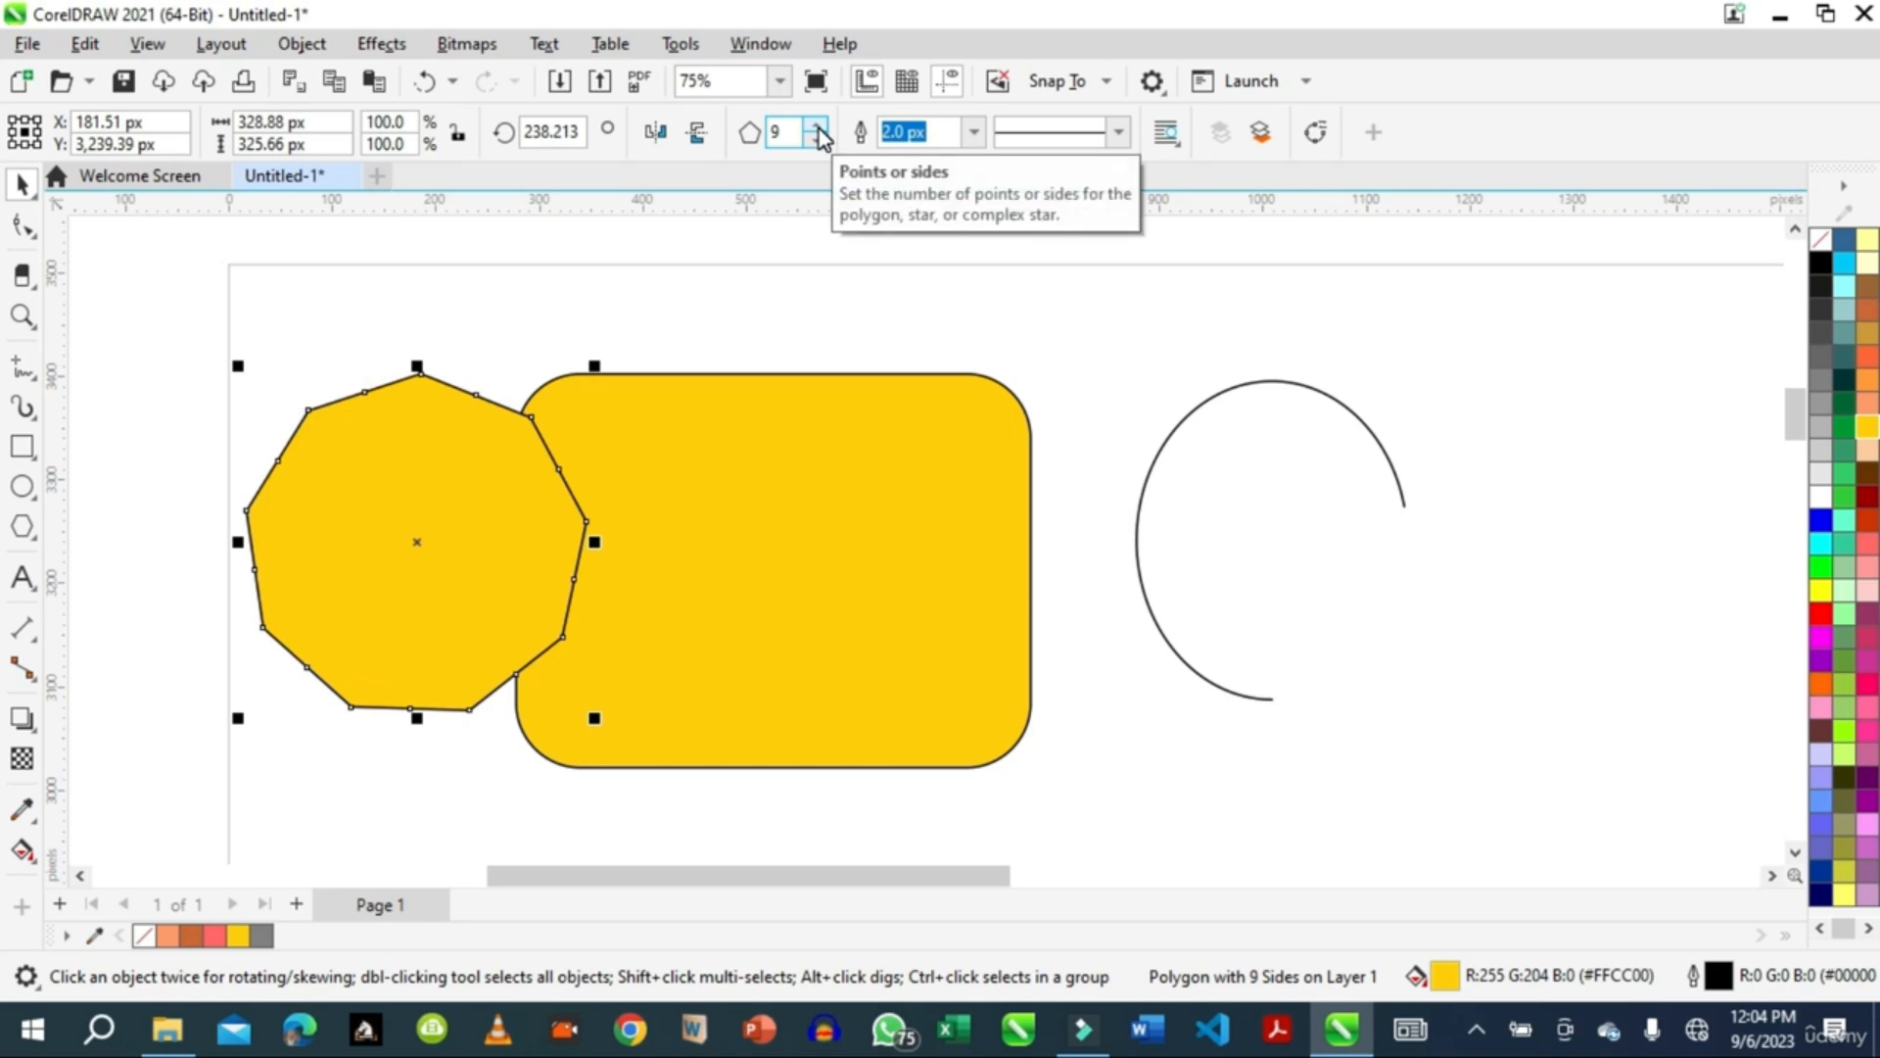
left_click(818, 142)
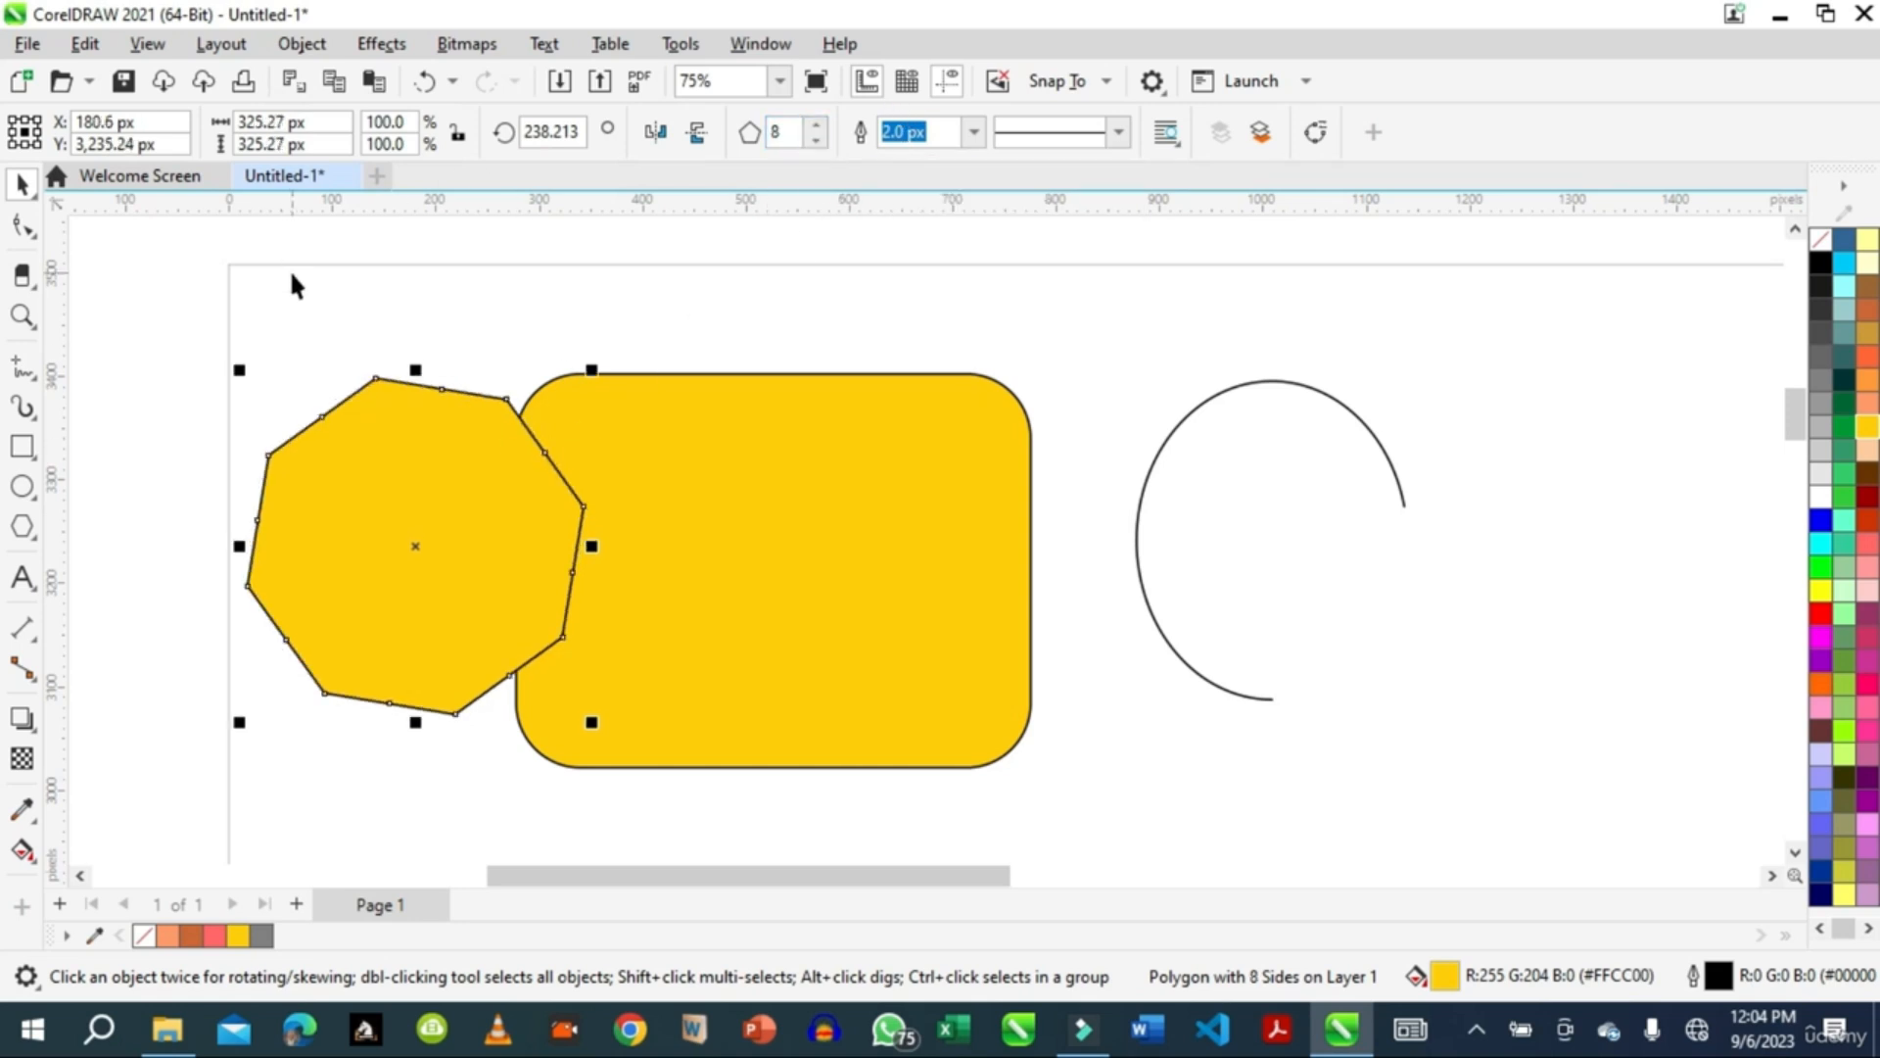
Step: Pull one of the polygon's corner nodes inward with the Shape tool to form an eight-pointed star
left_click(36, 235)
left_click(122, 235)
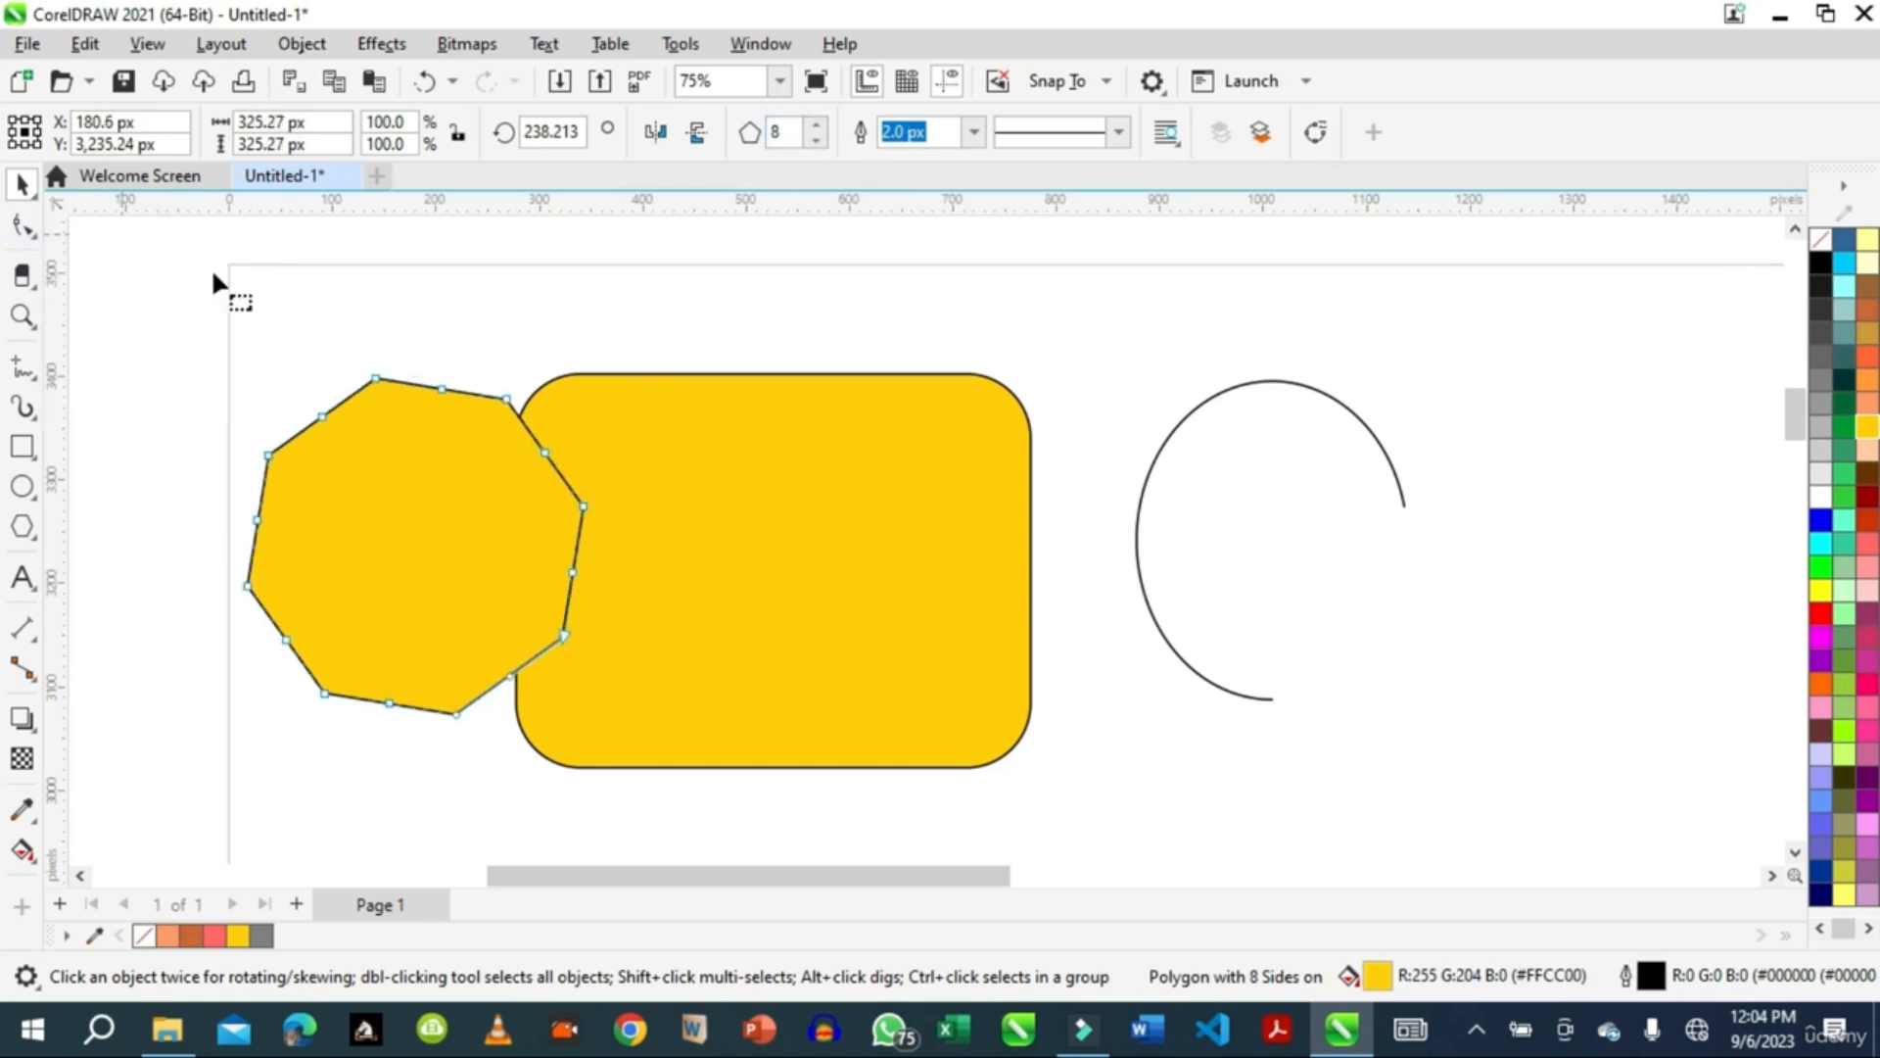
left_click_drag(376, 379, 397, 442)
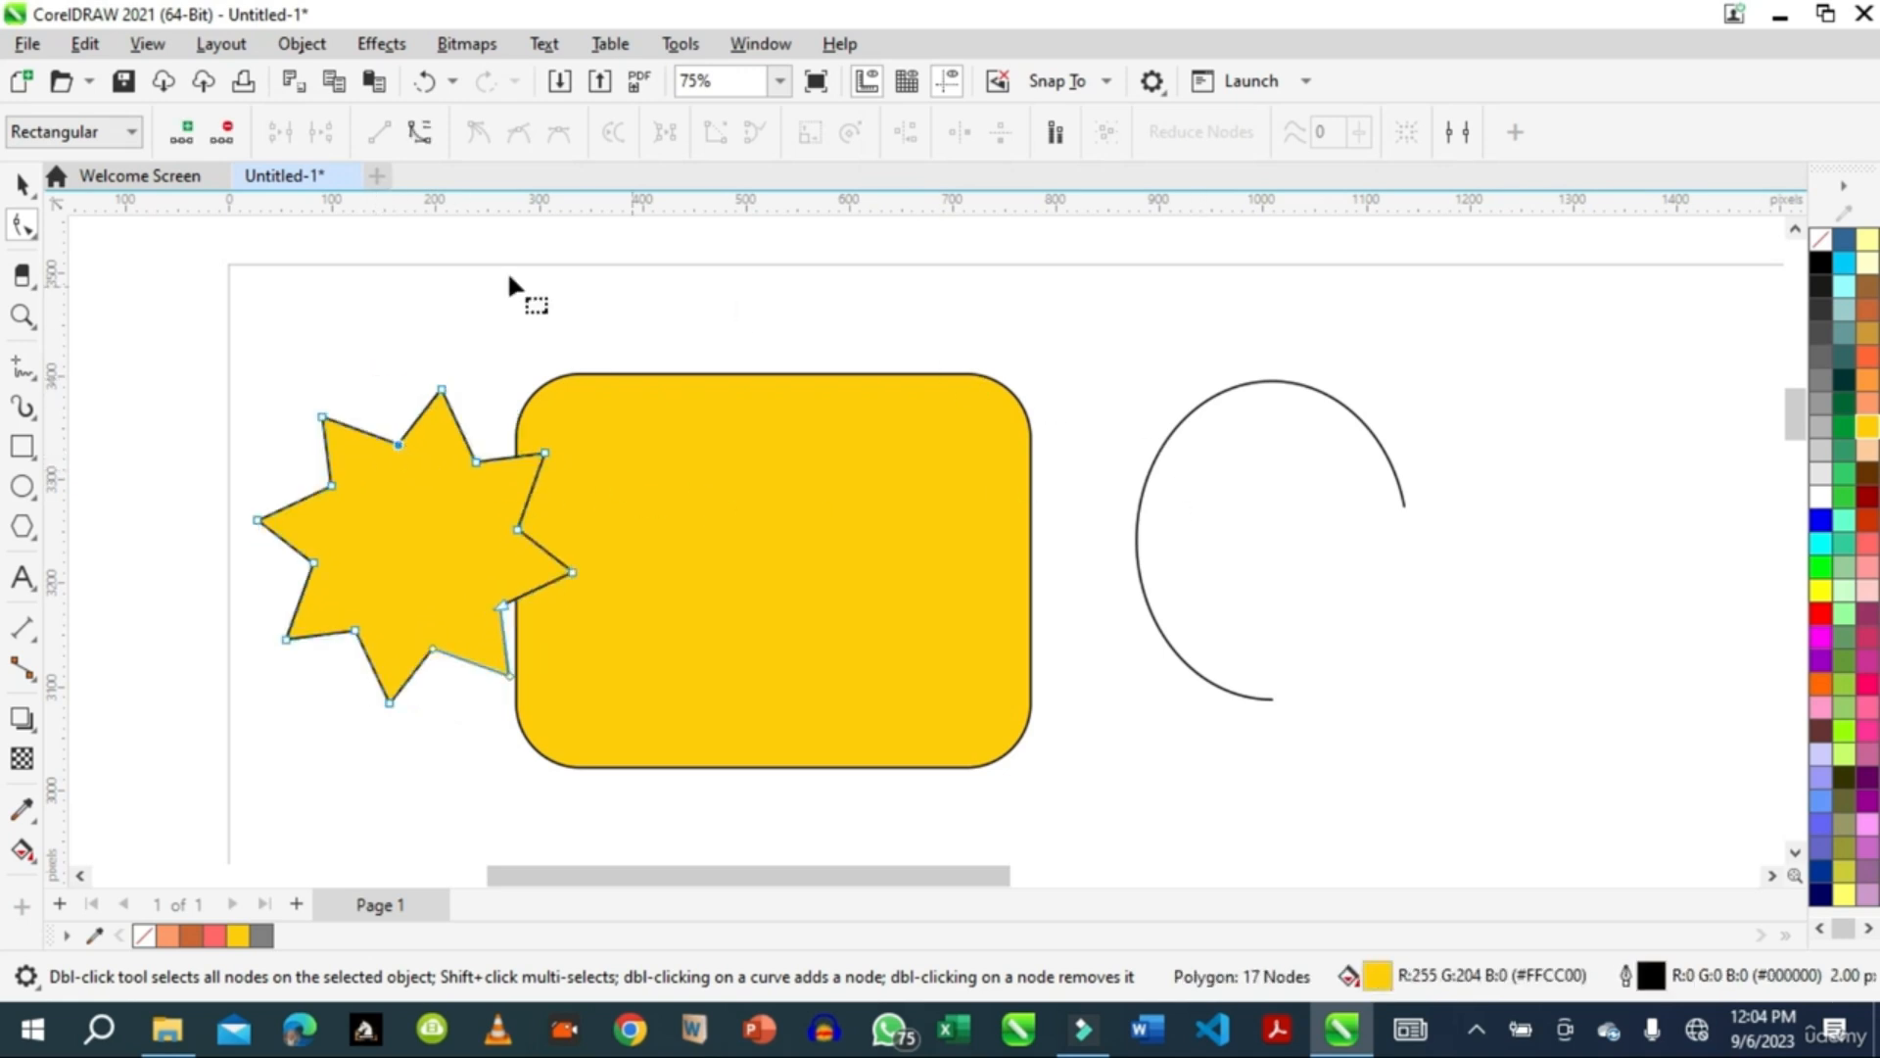
Step: Draw a 3-point ellipse about 224 by 196 px overlapping the left side of the open arc
left_click(26, 491)
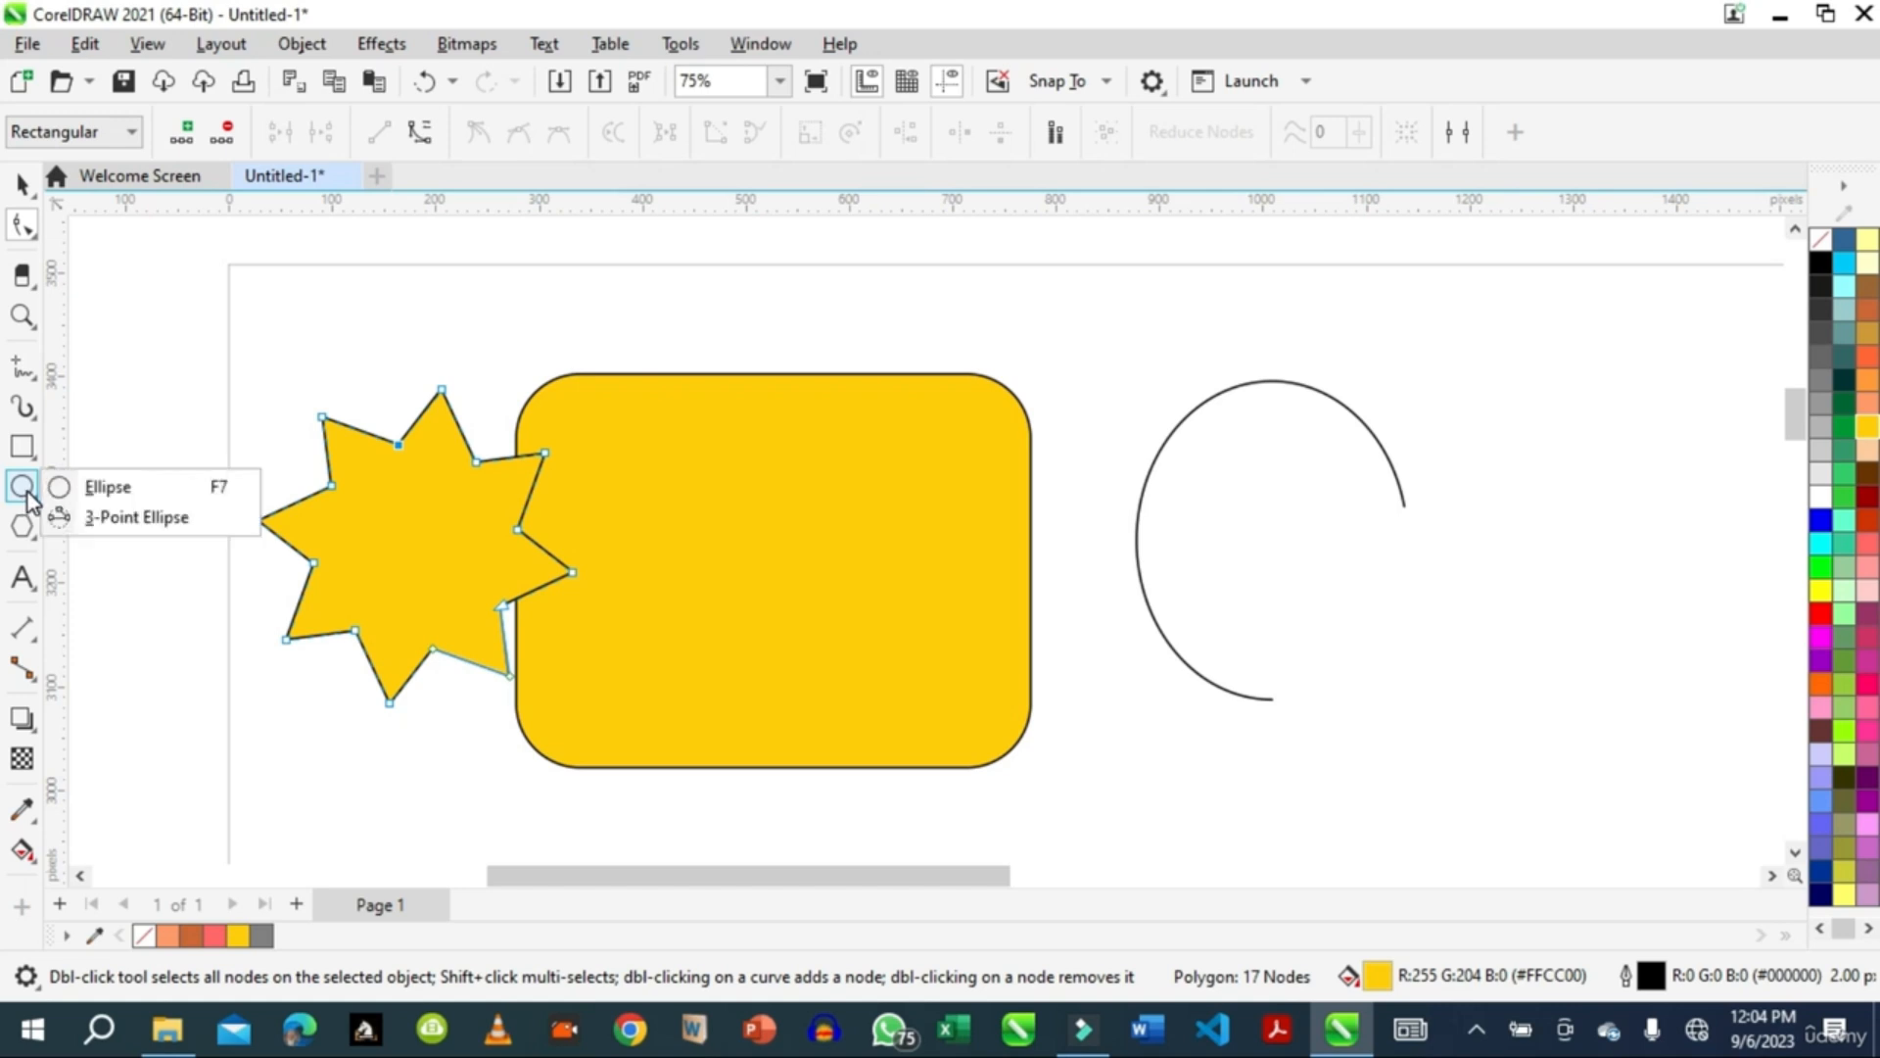
left_click(109, 519)
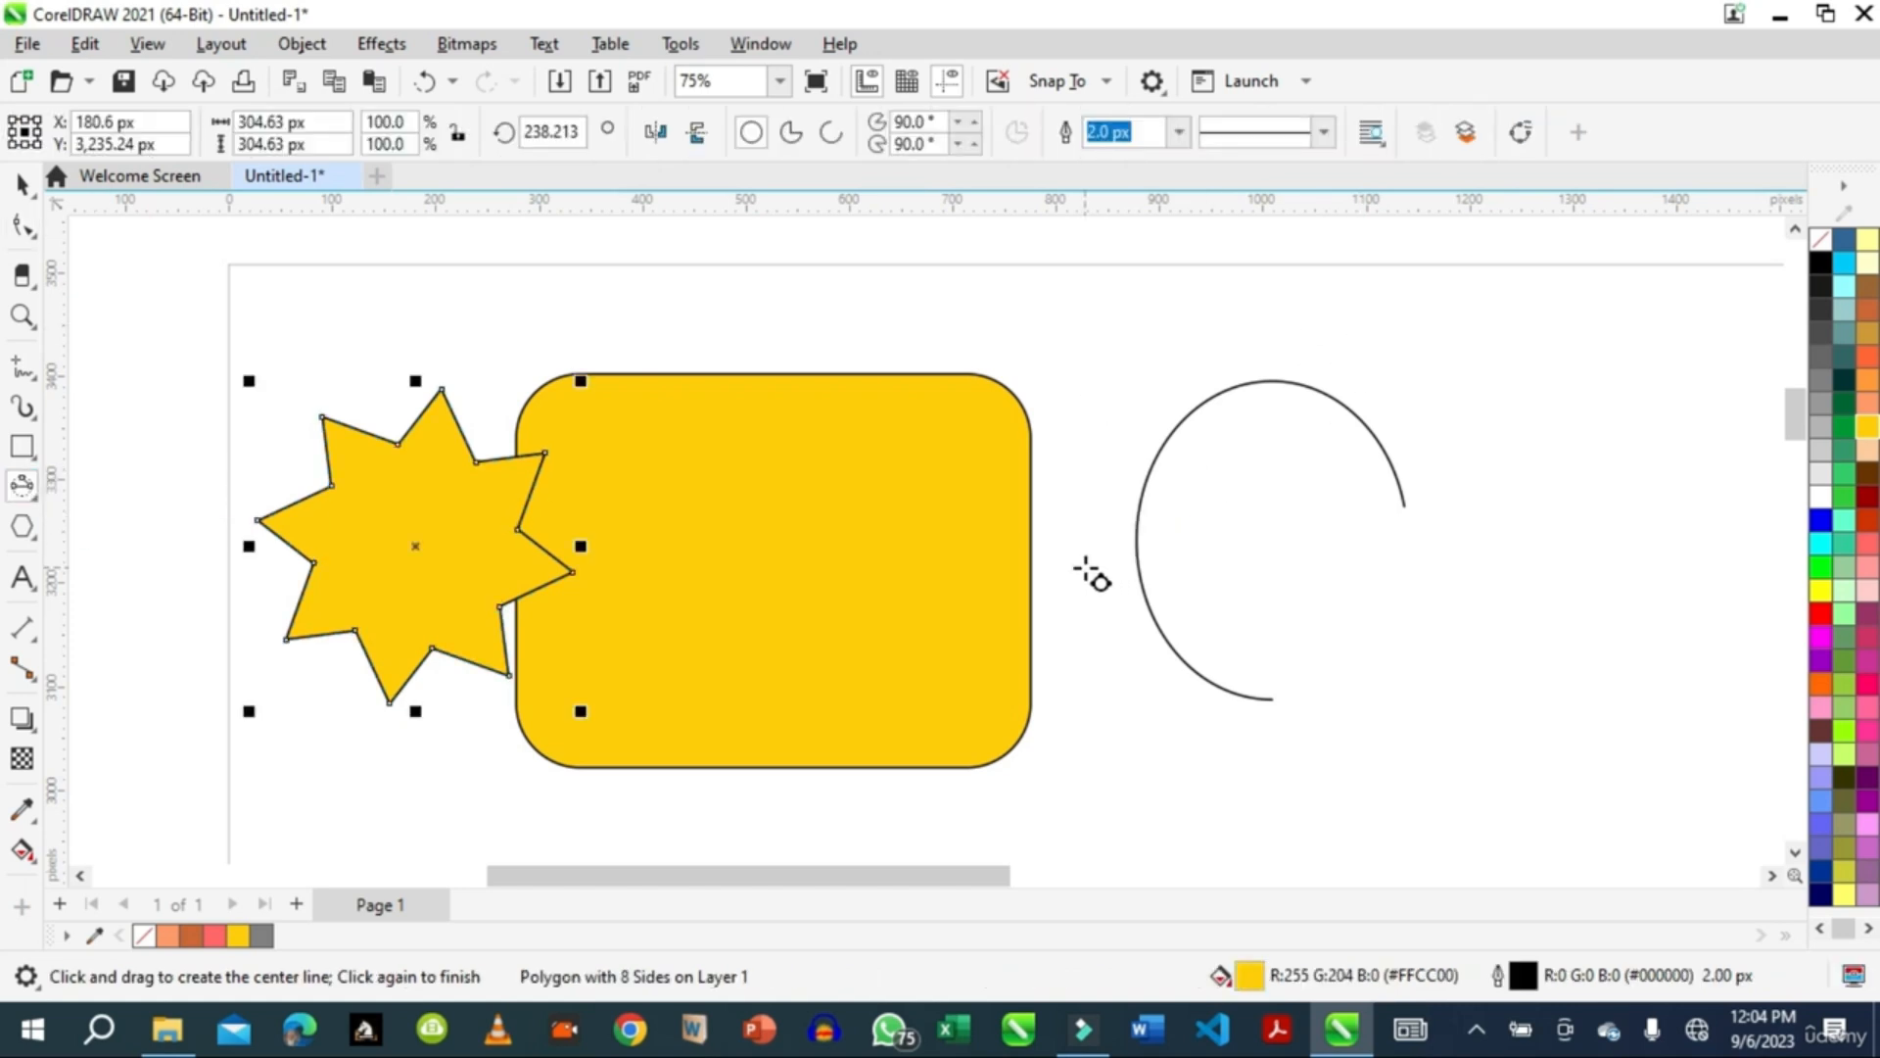
left_click_drag(1084, 566, 1317, 560)
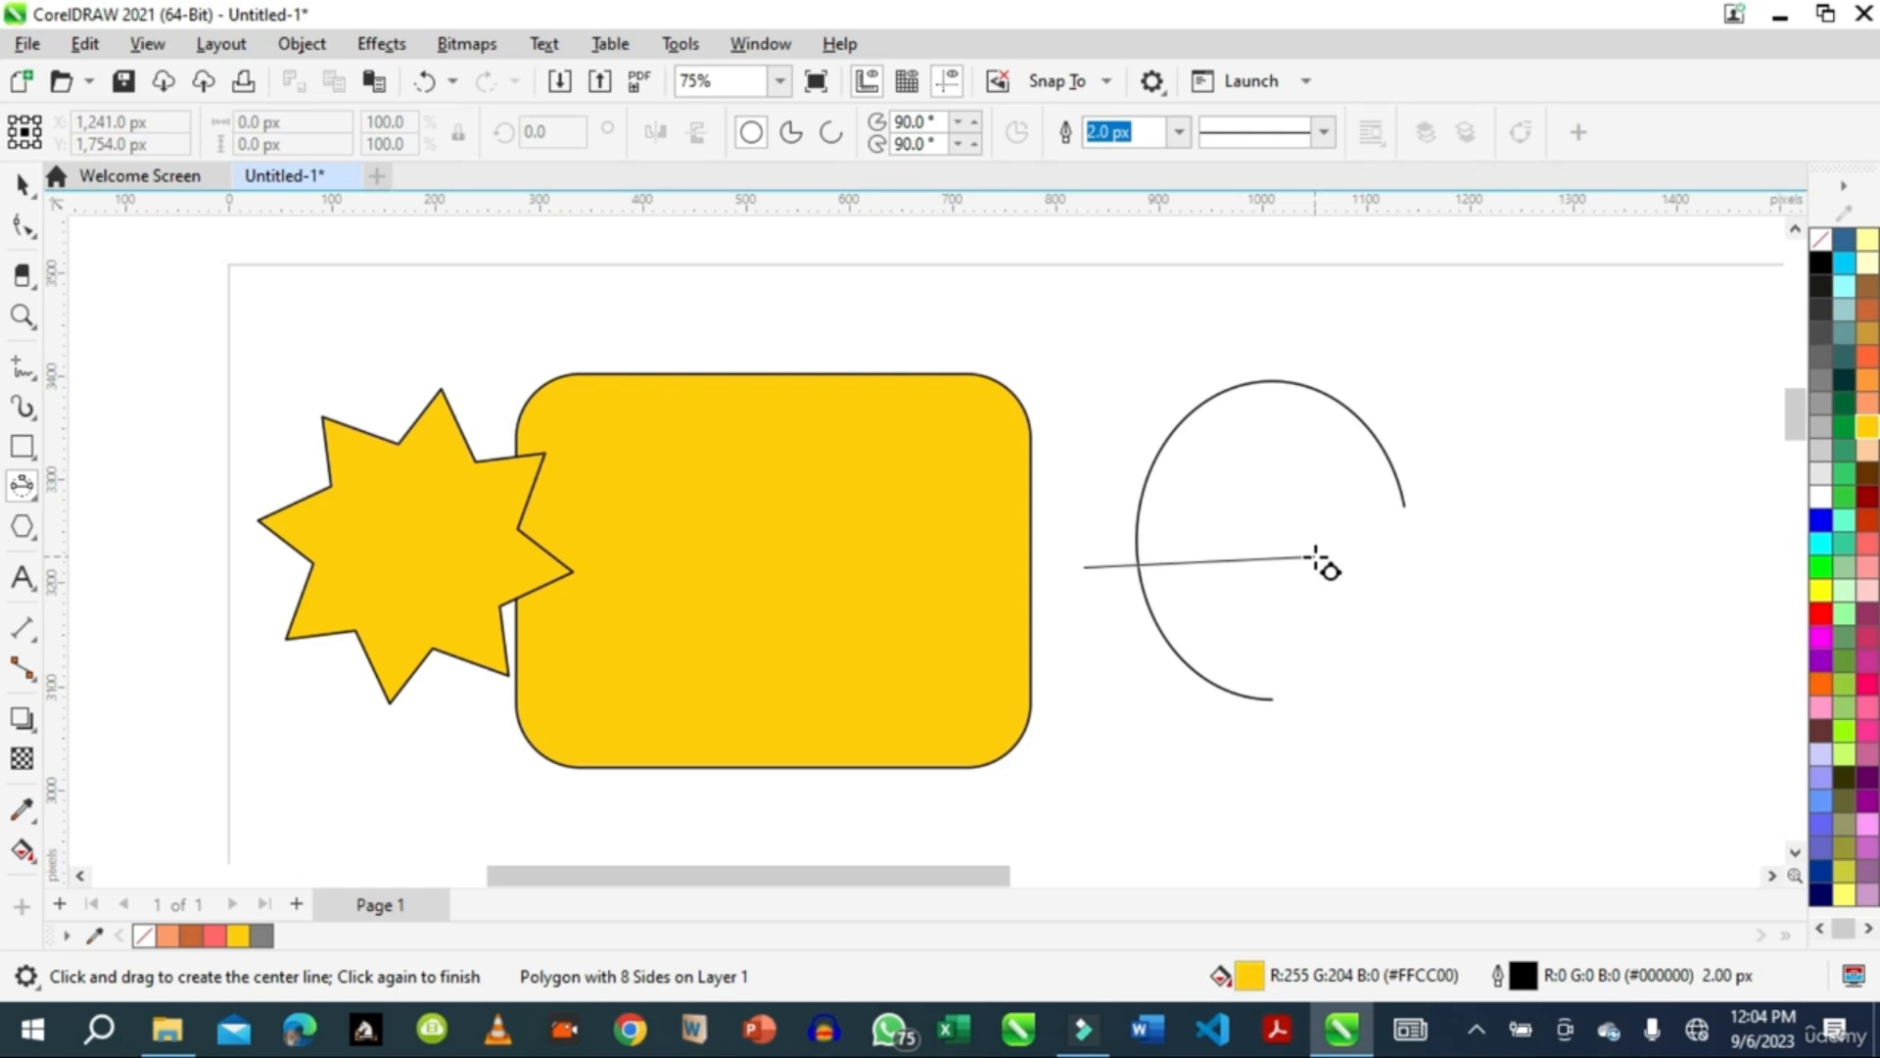
left_click(1319, 456)
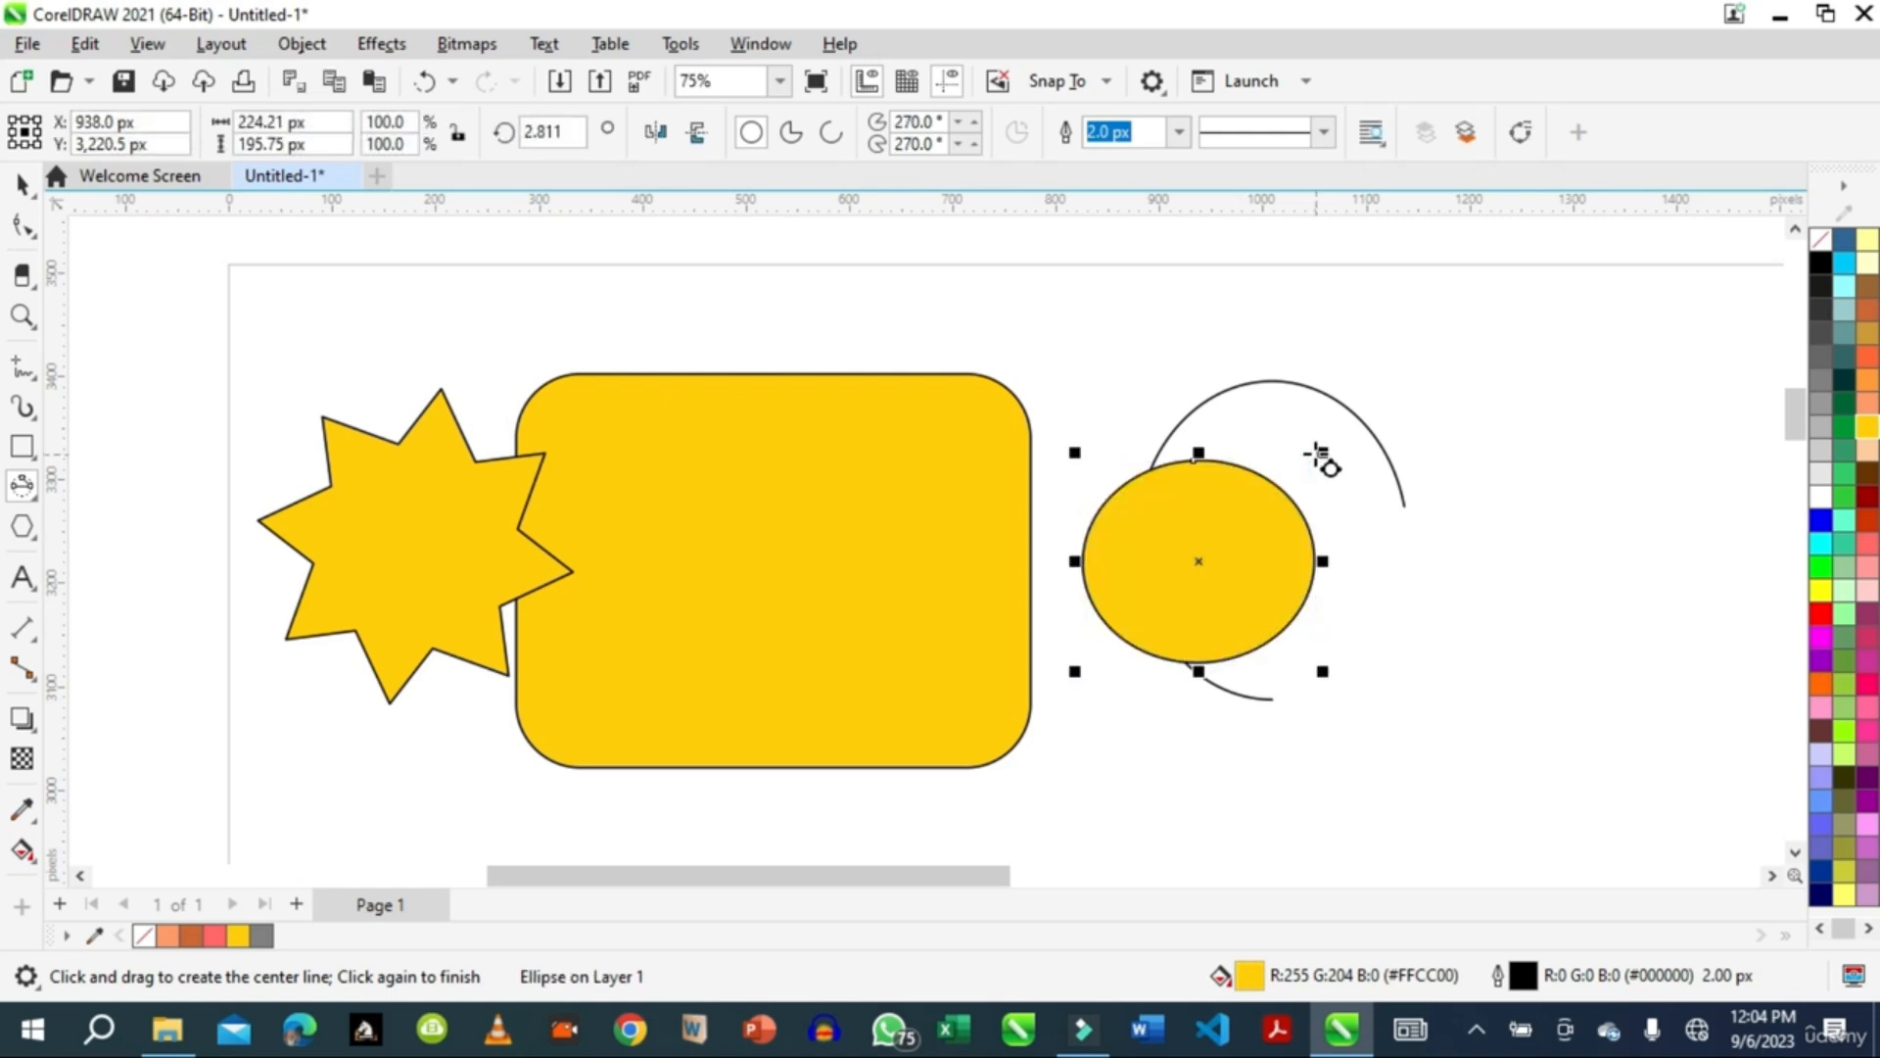
Step: Draw a 3-point rectangle with a nearly horizontal baseline above the star, extending down over the star's upper part
left_click(34, 460)
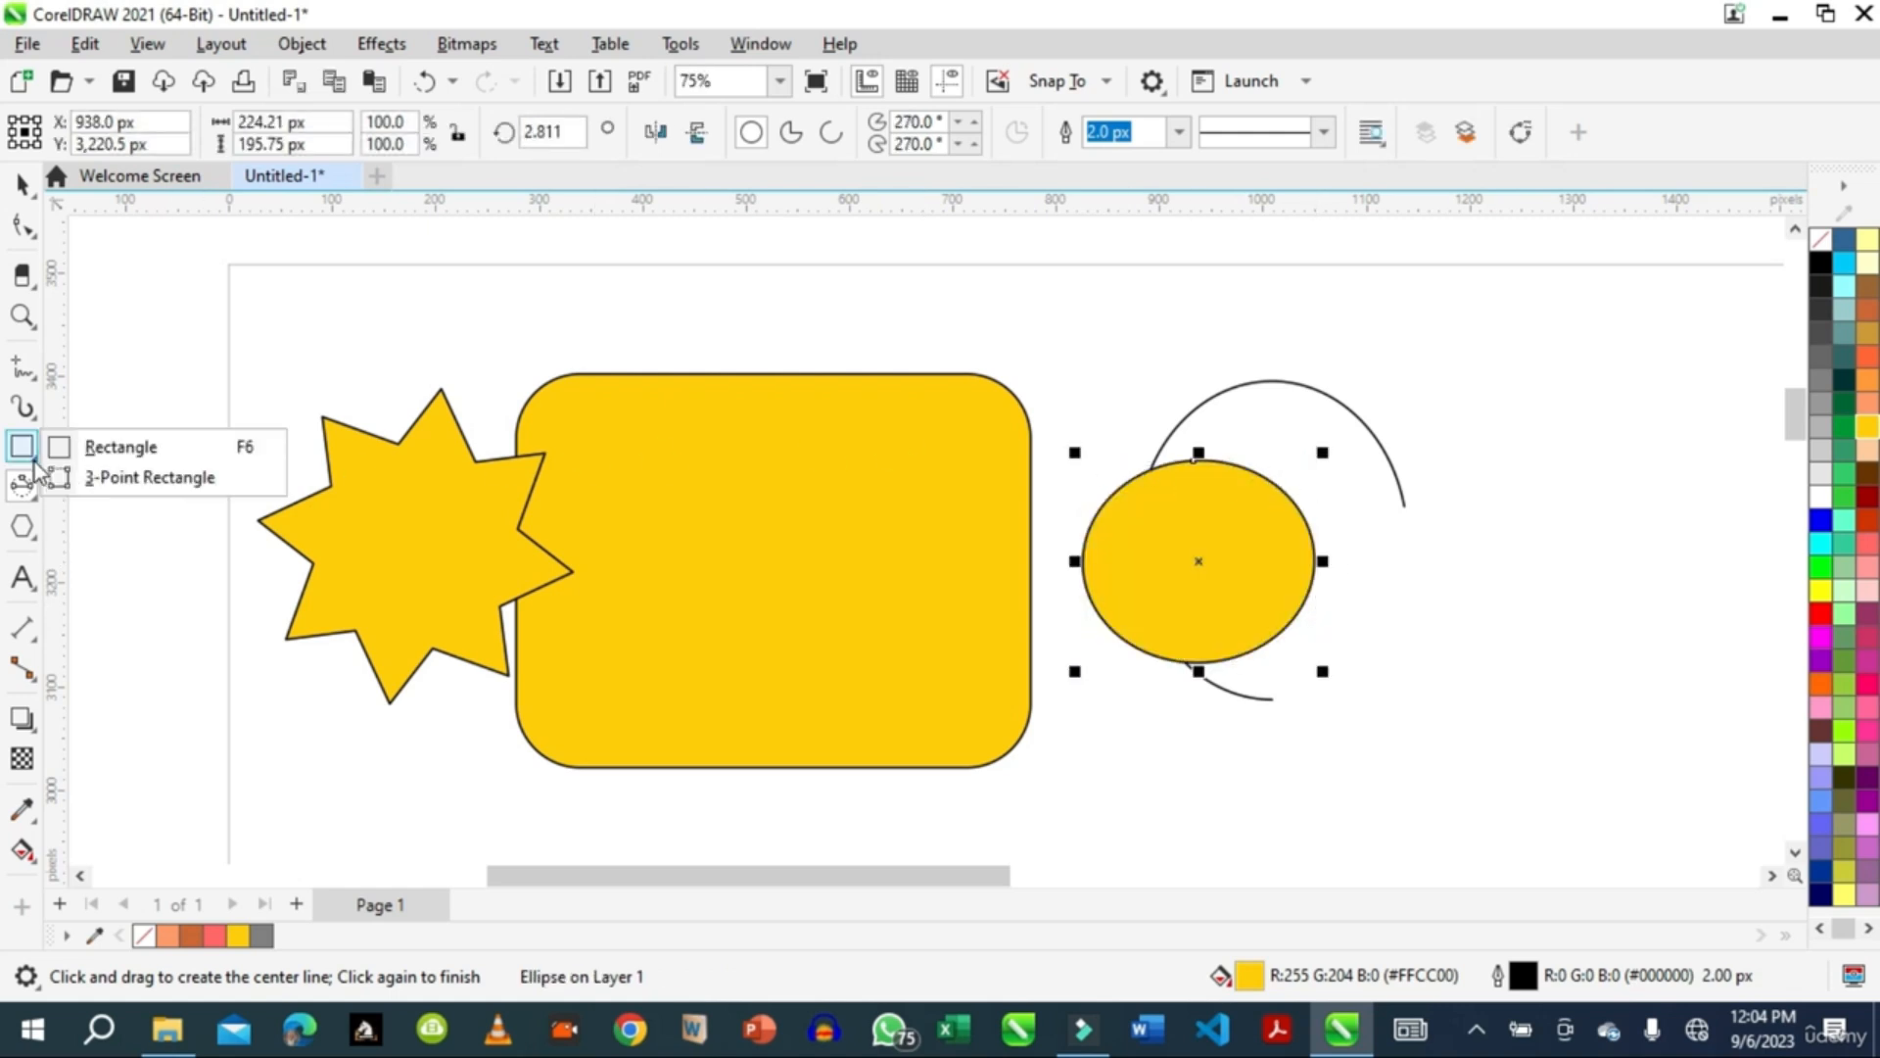
left_click(142, 480)
left_click_drag(286, 342, 475, 340)
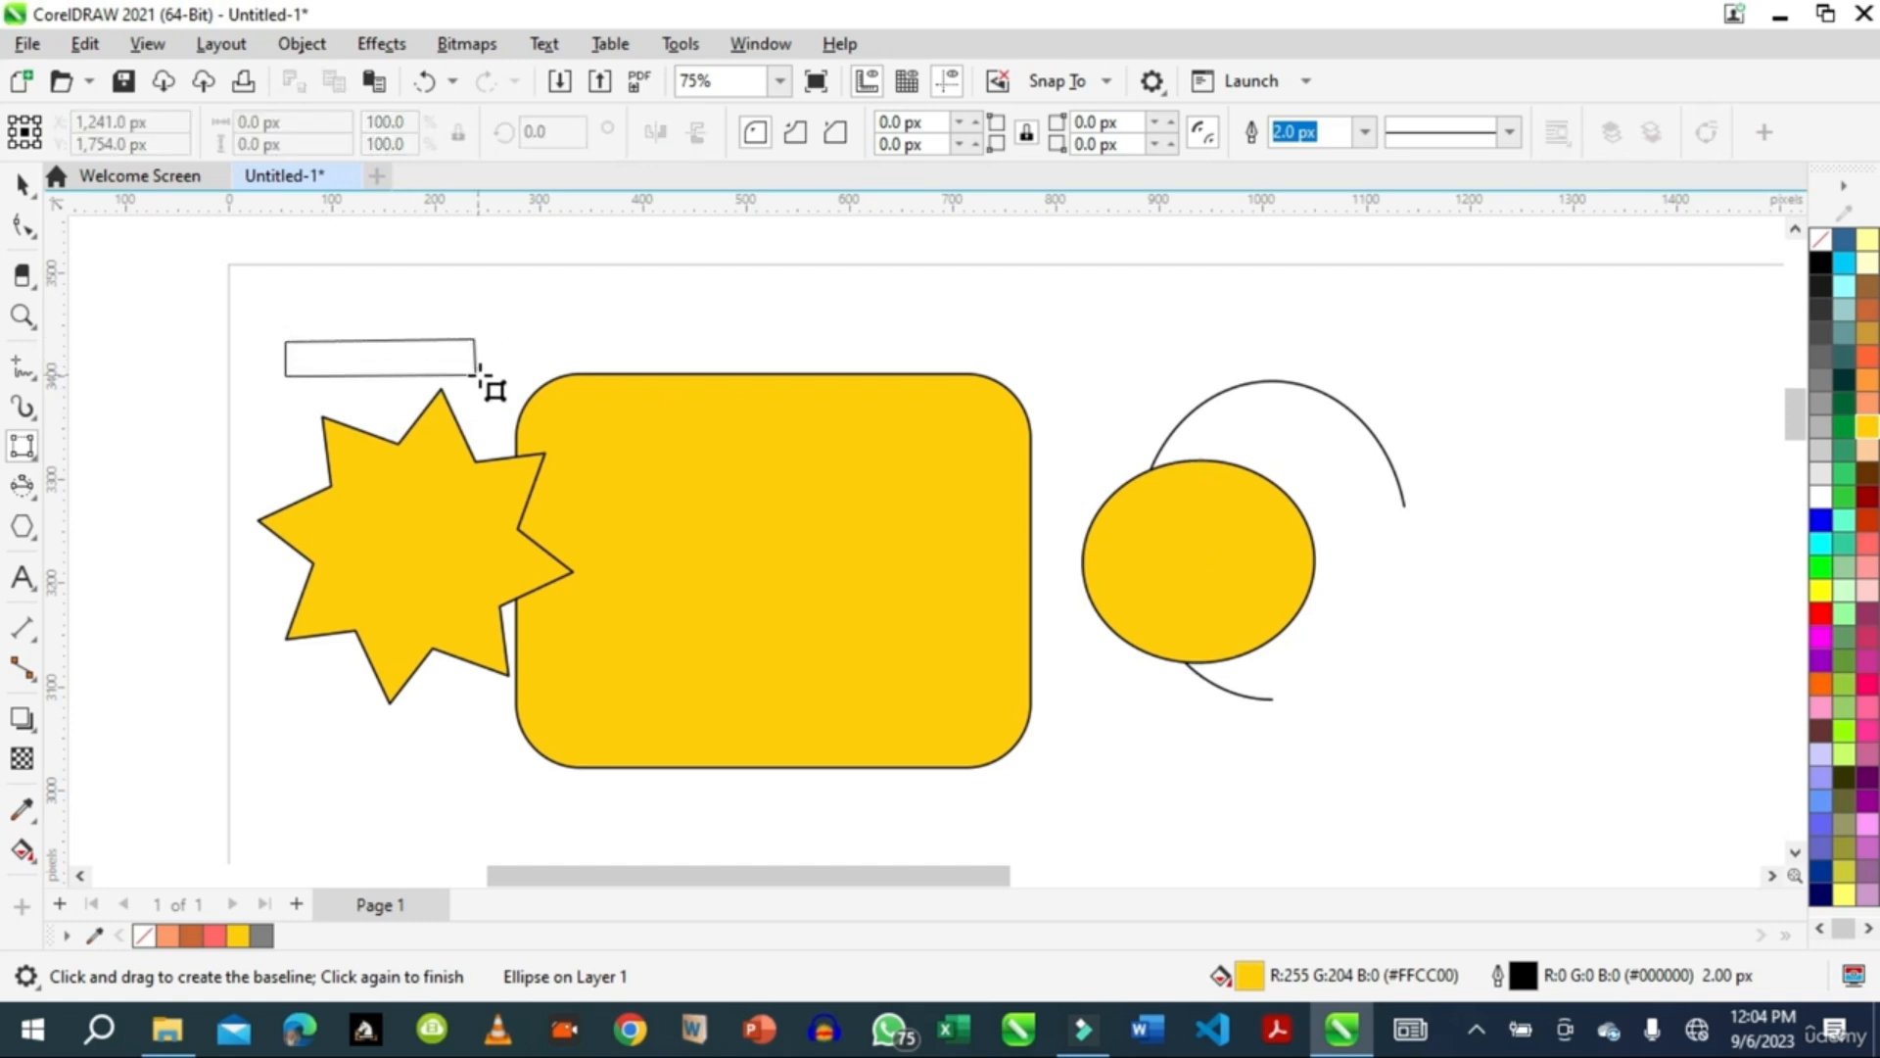
left_click(474, 463)
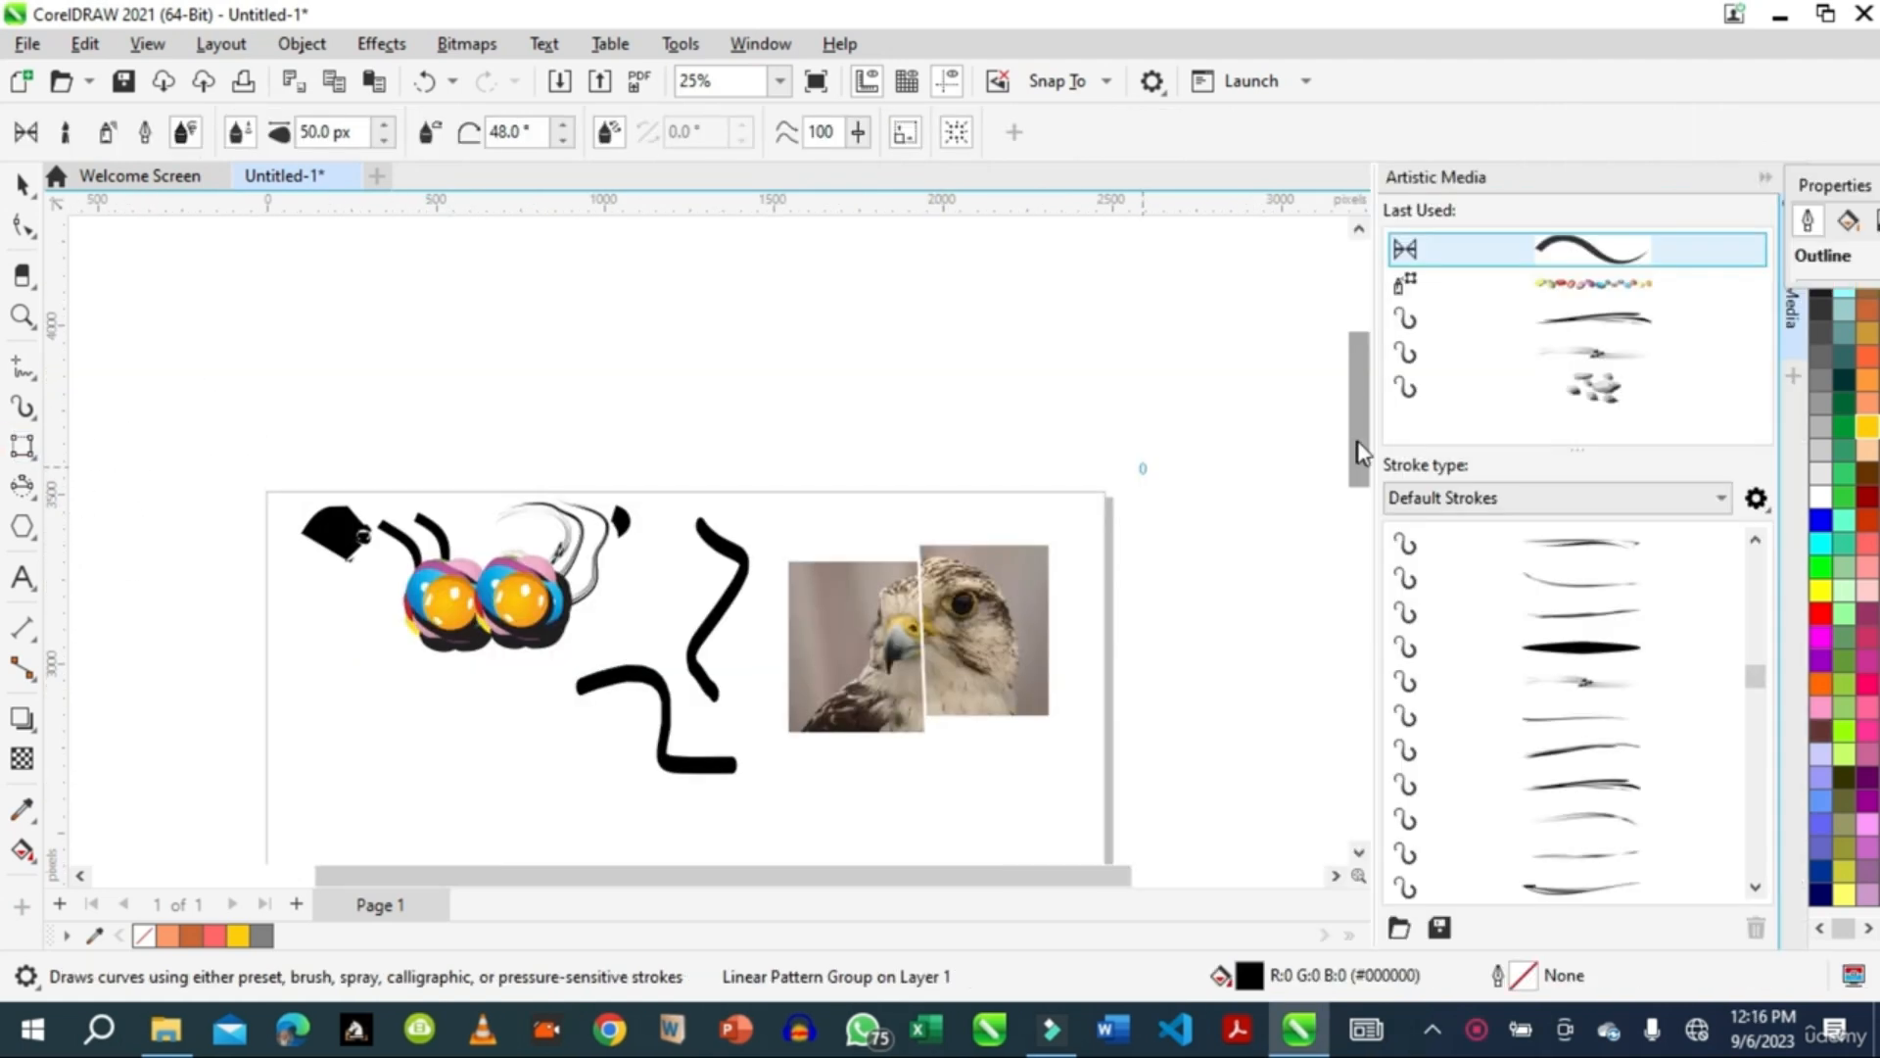
Step: Draw a rectangle about 489 by 566 px in the blank area above the rainbow-striped picture
left_click_drag(1361, 452, 1354, 588)
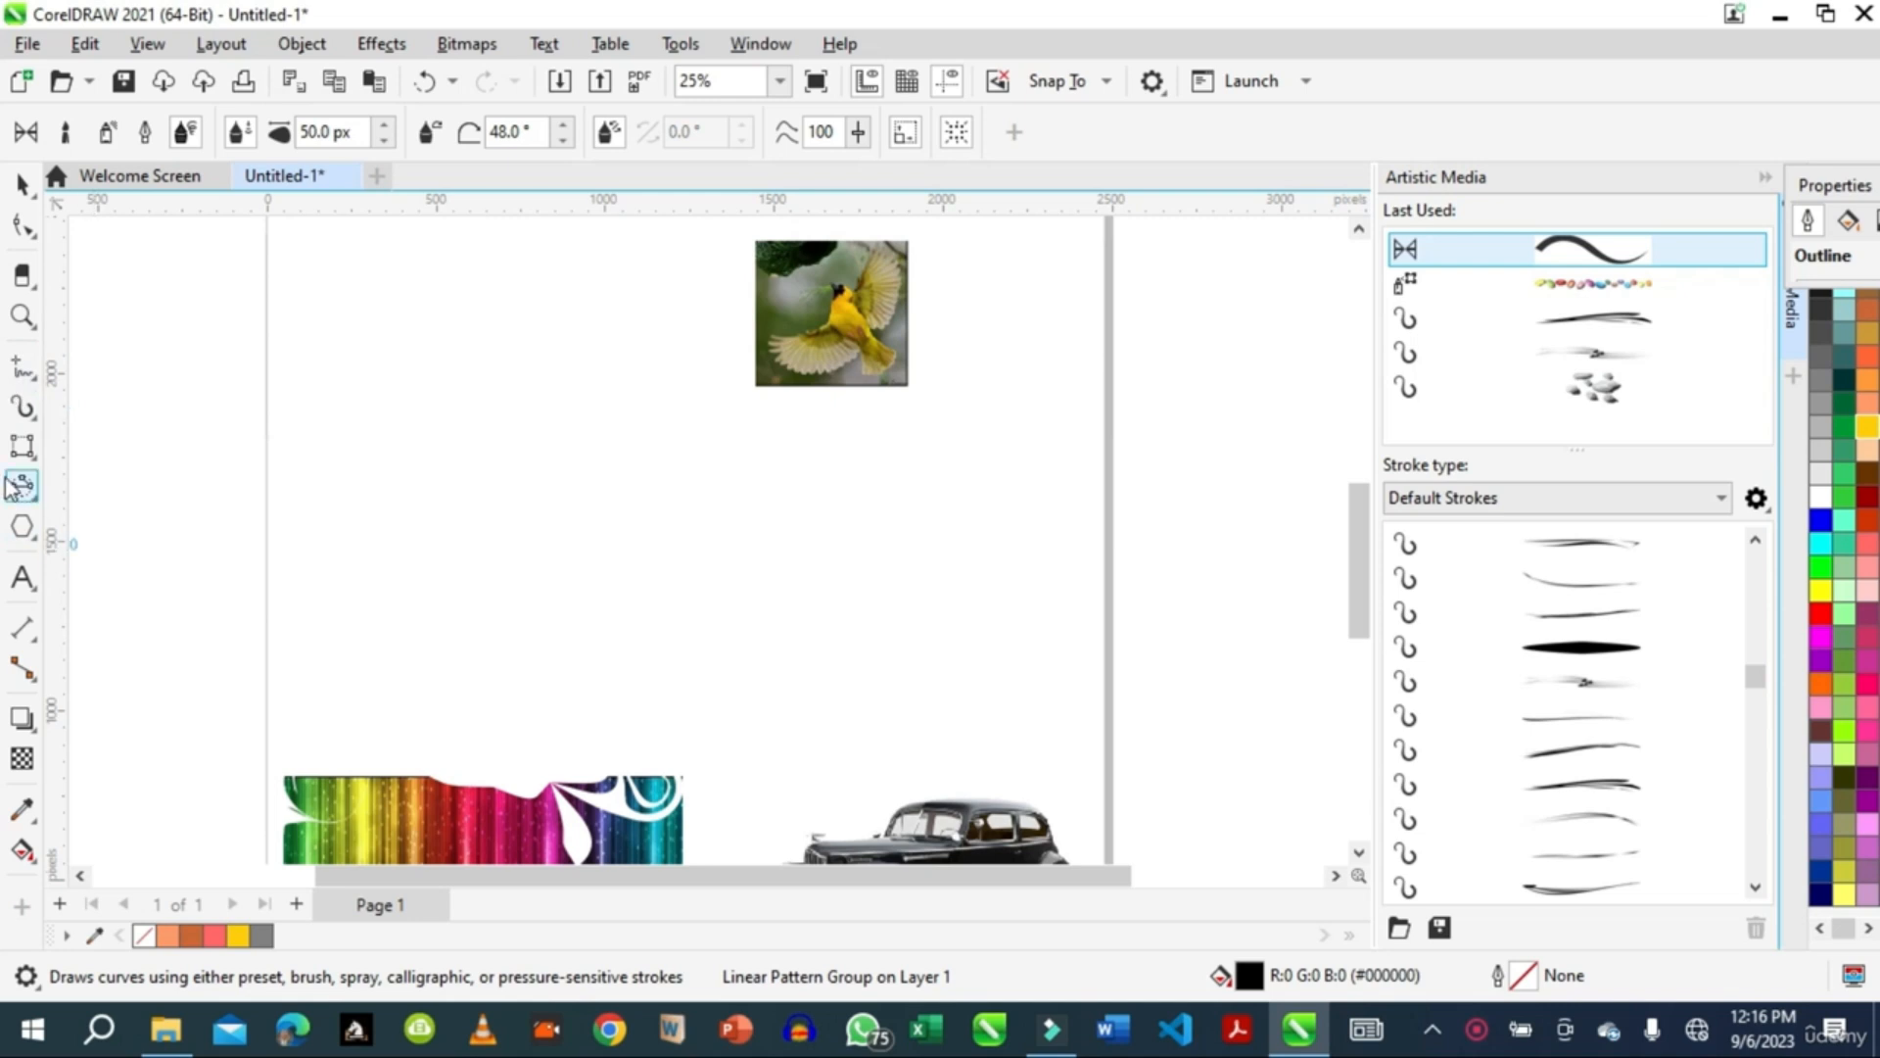
left_click(34, 468)
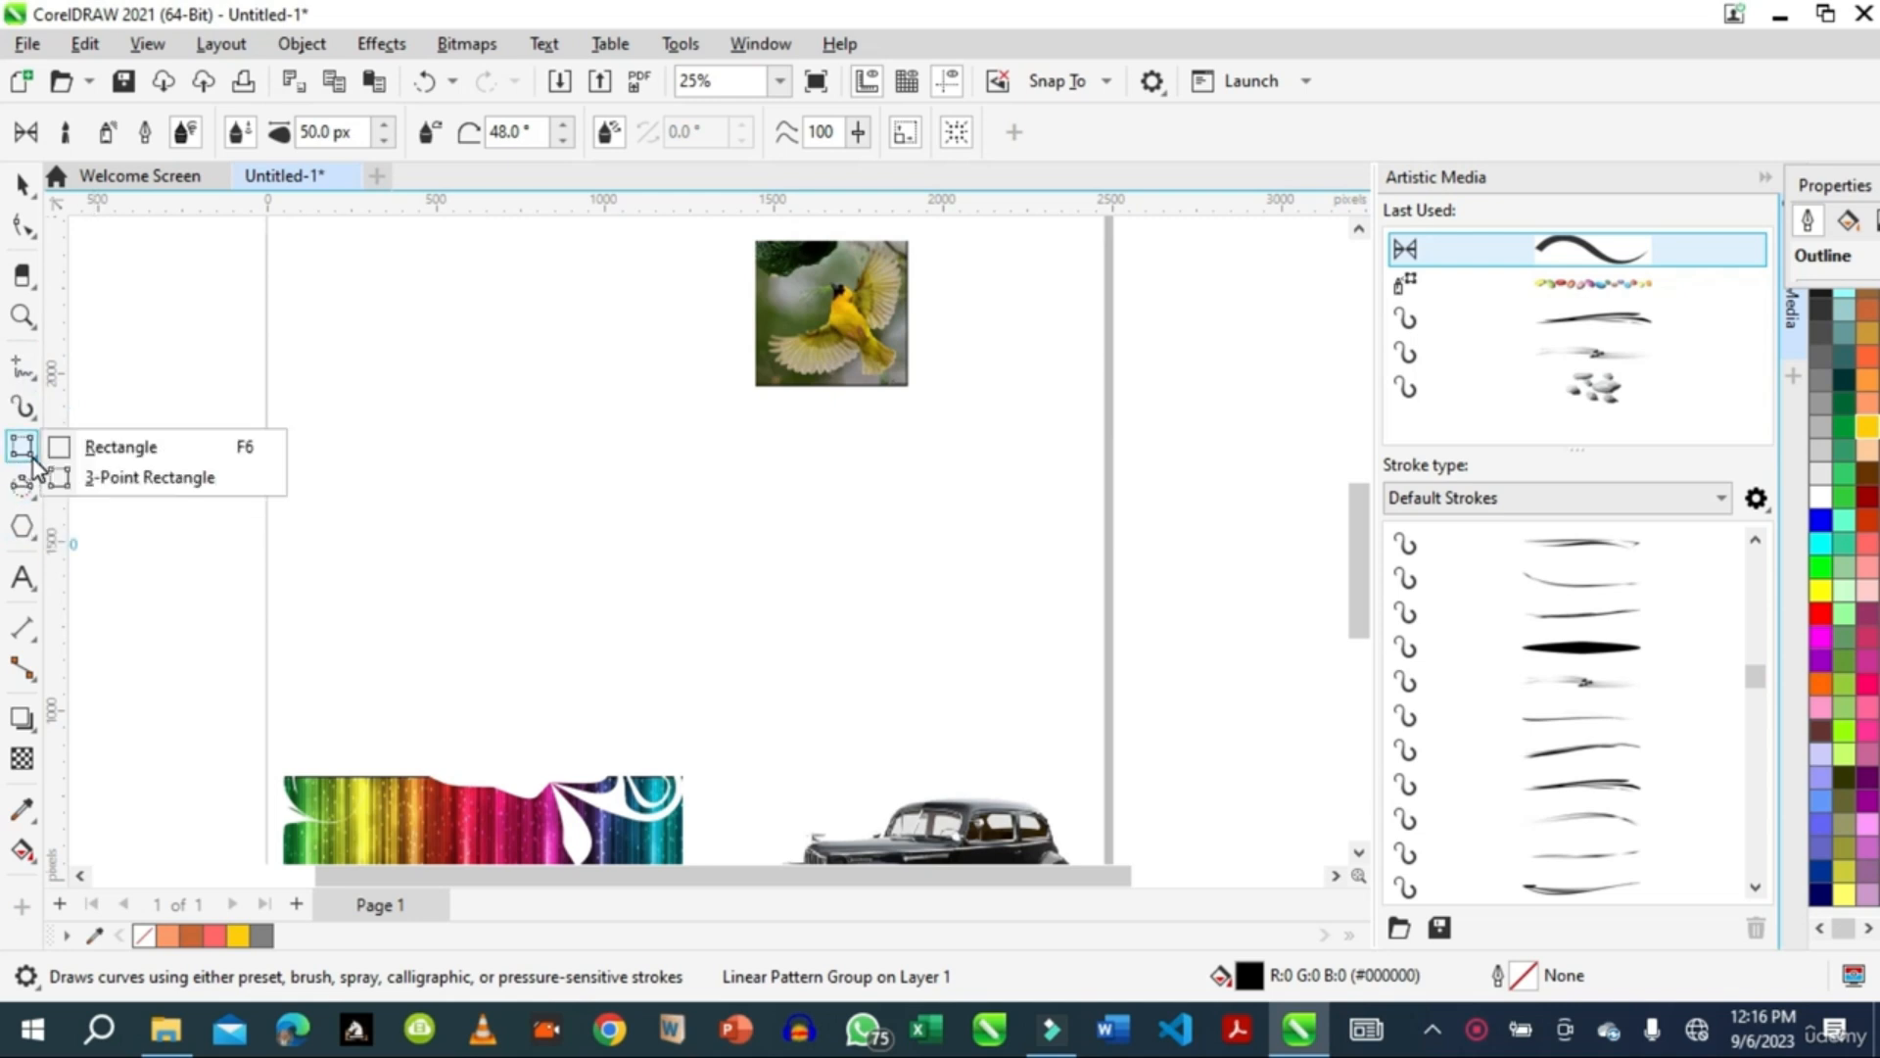
left_click(90, 447)
left_click_drag(392, 420, 559, 613)
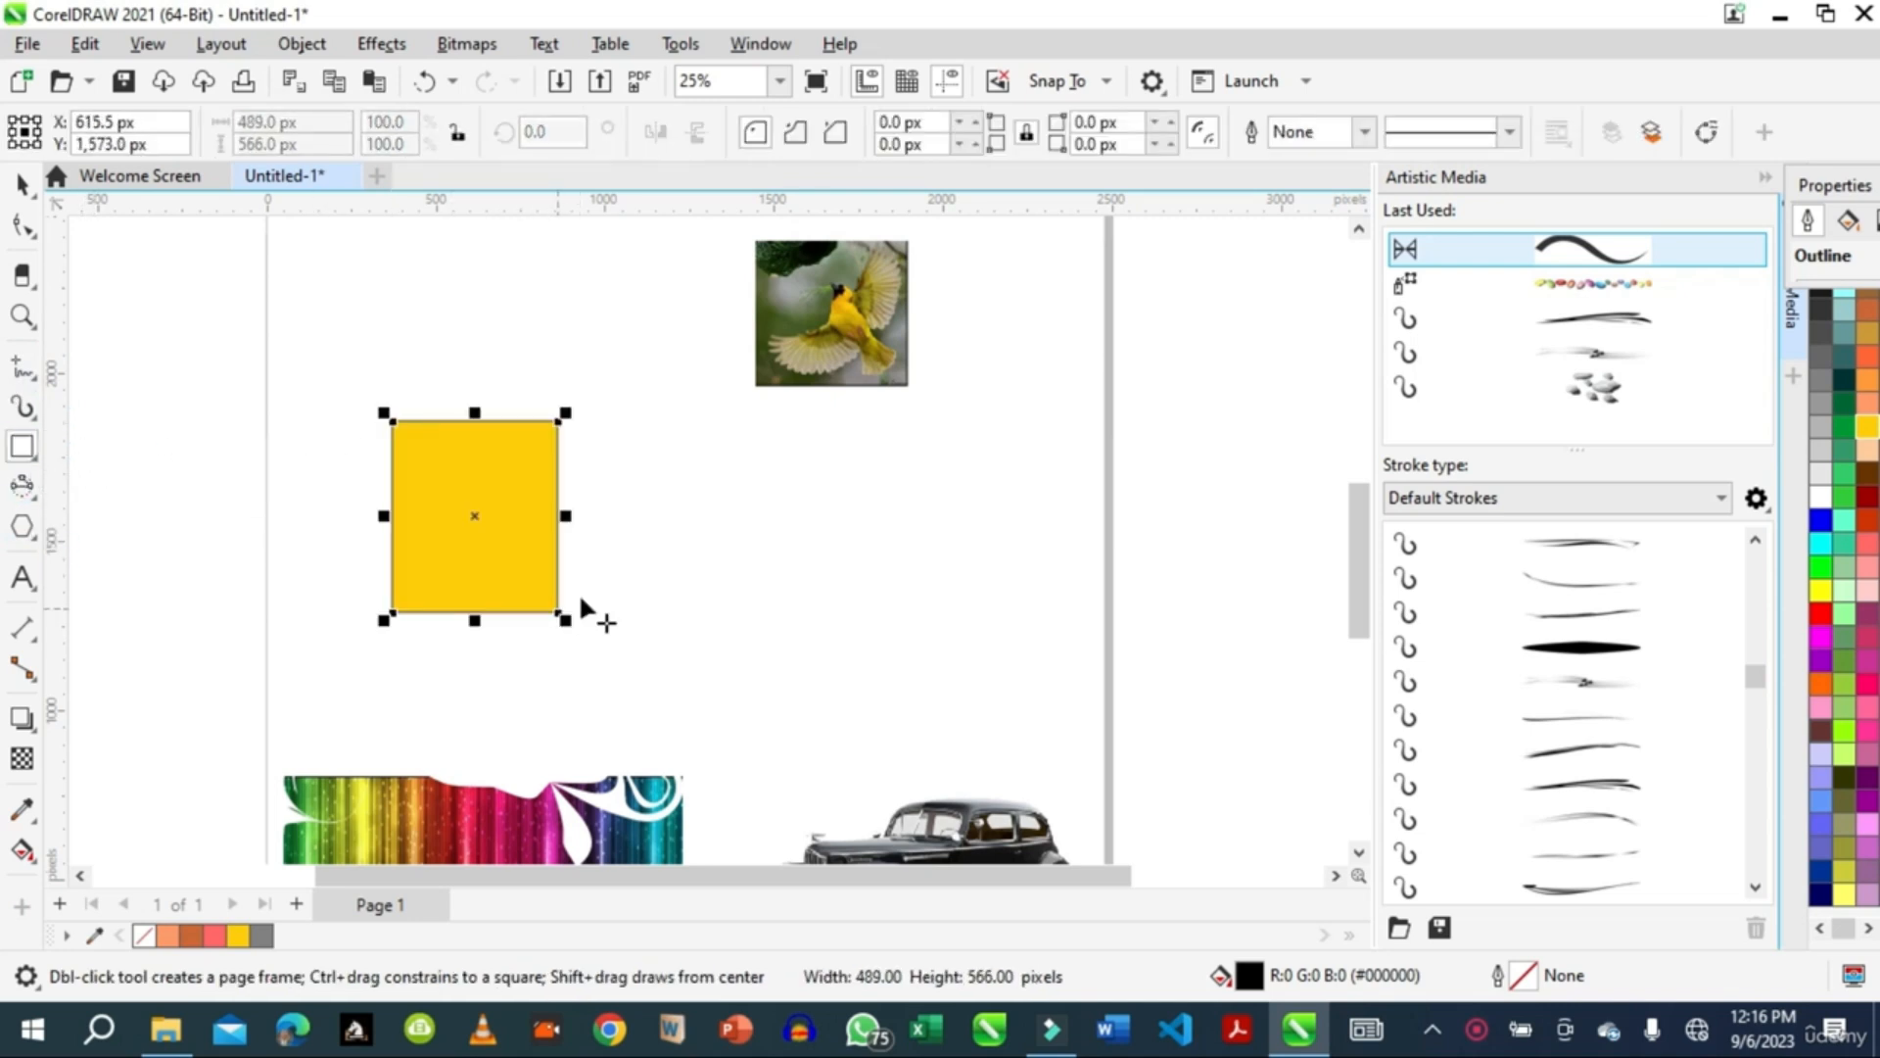
Step: Round all four corners of the new rectangle to a radius of about 139 px with the Shape tool
left_click(22, 227)
left_click(22, 226)
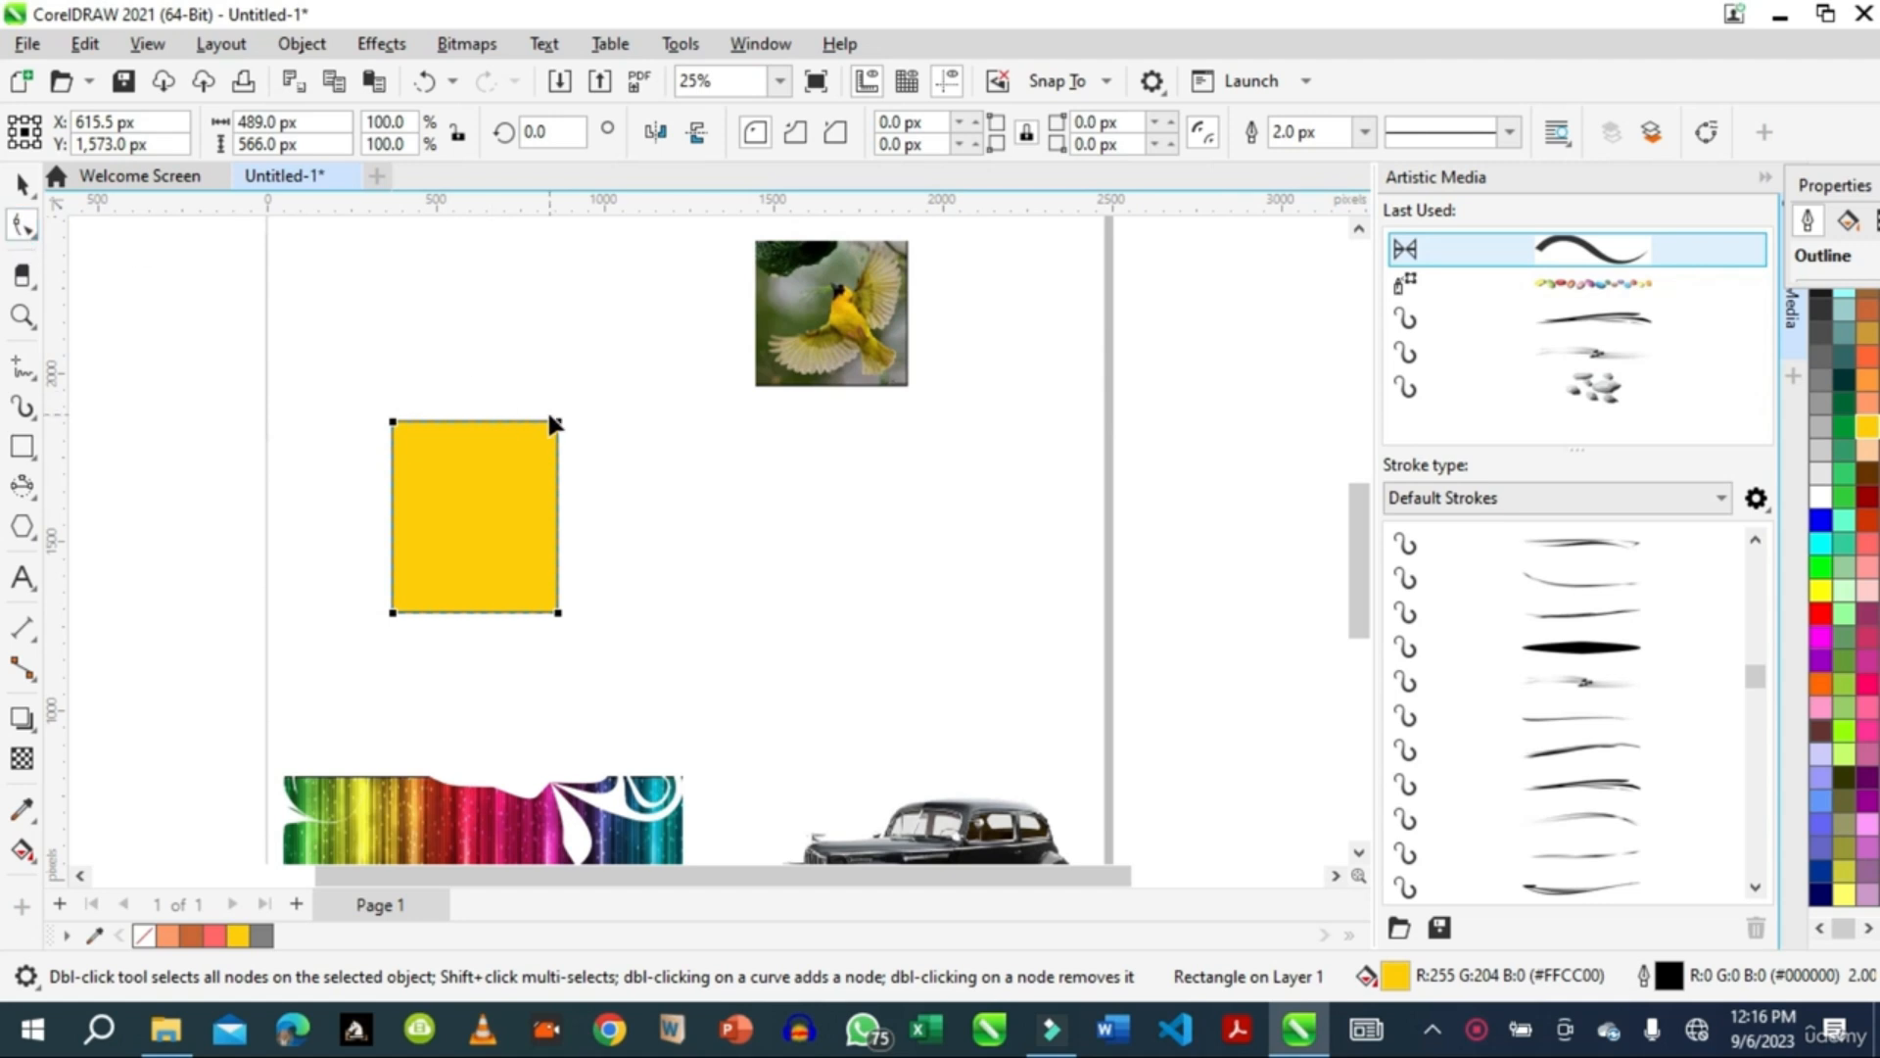
left_click_drag(559, 424, 510, 456)
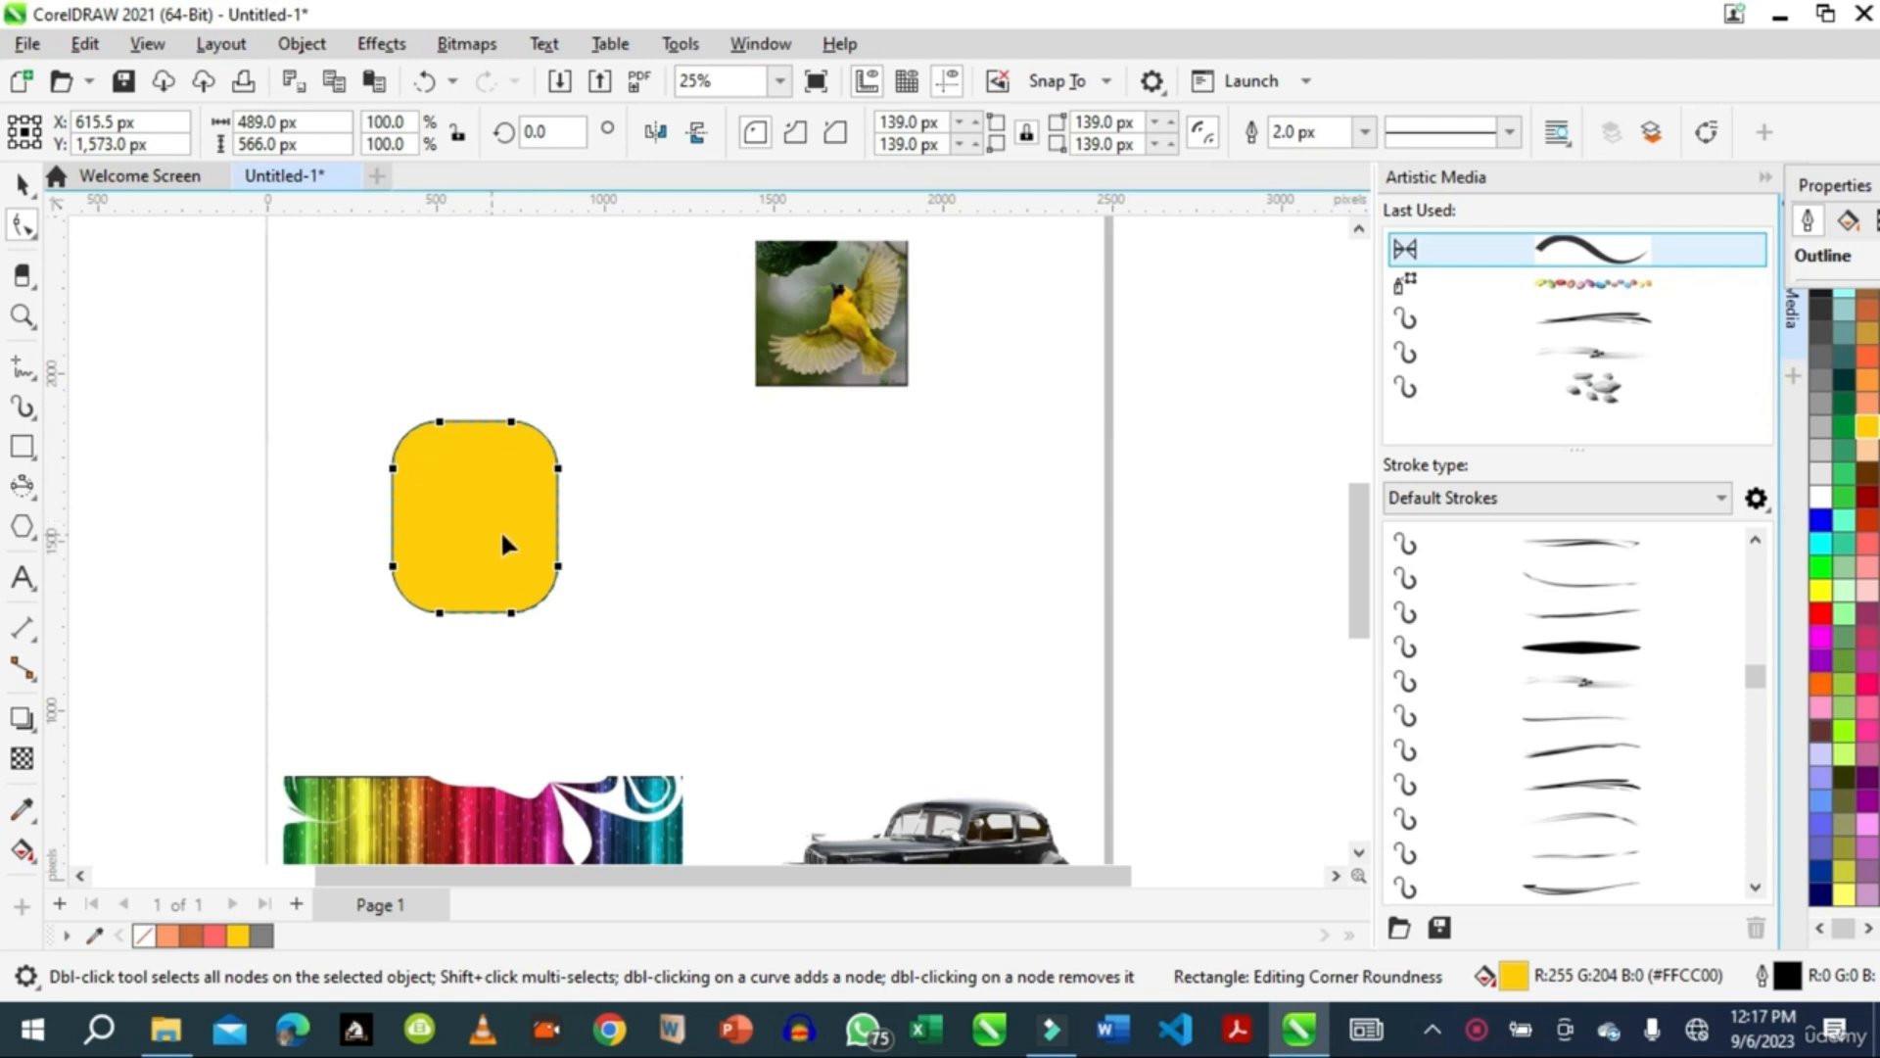
Step: Convert the rounded rectangle to curves, add a node at each upper corner and pull both nodes inward
left_click(1709, 133)
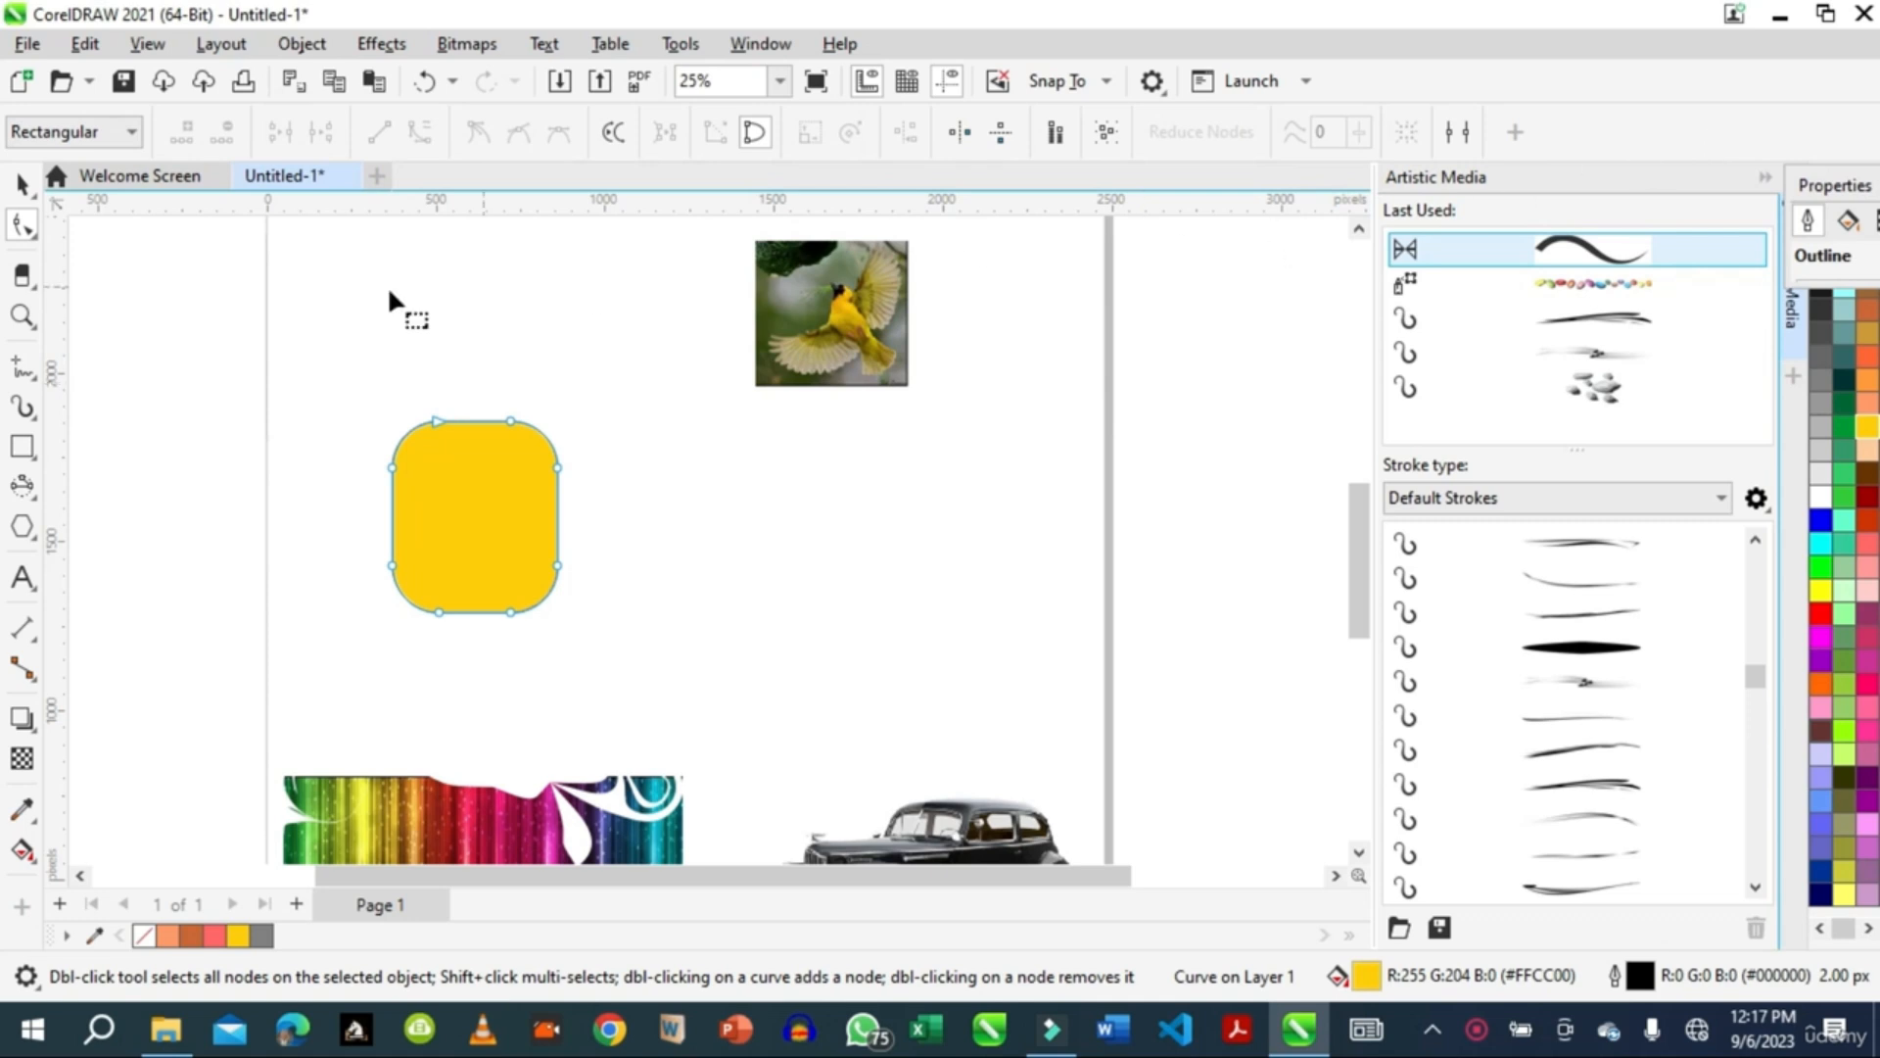
left_click(21, 229)
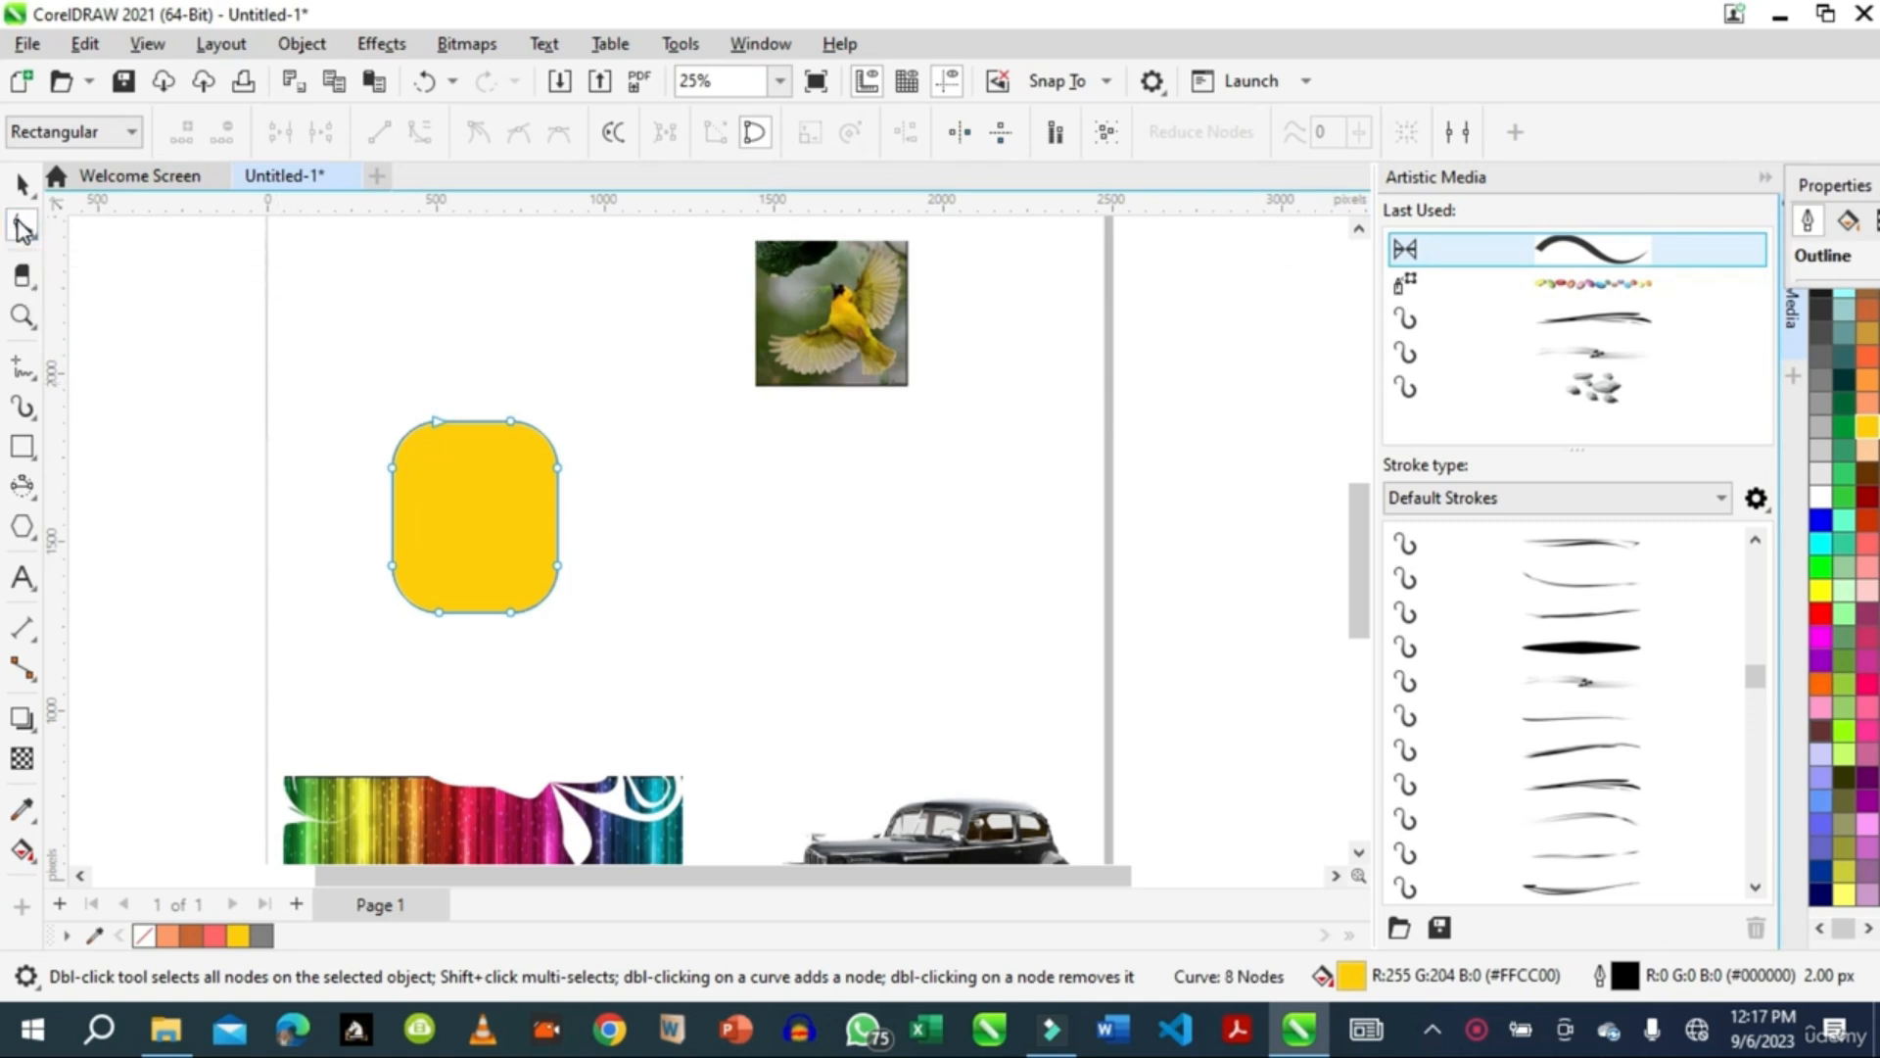
double_click(402, 431)
left_click_drag(402, 431, 514, 480)
double_click(541, 433)
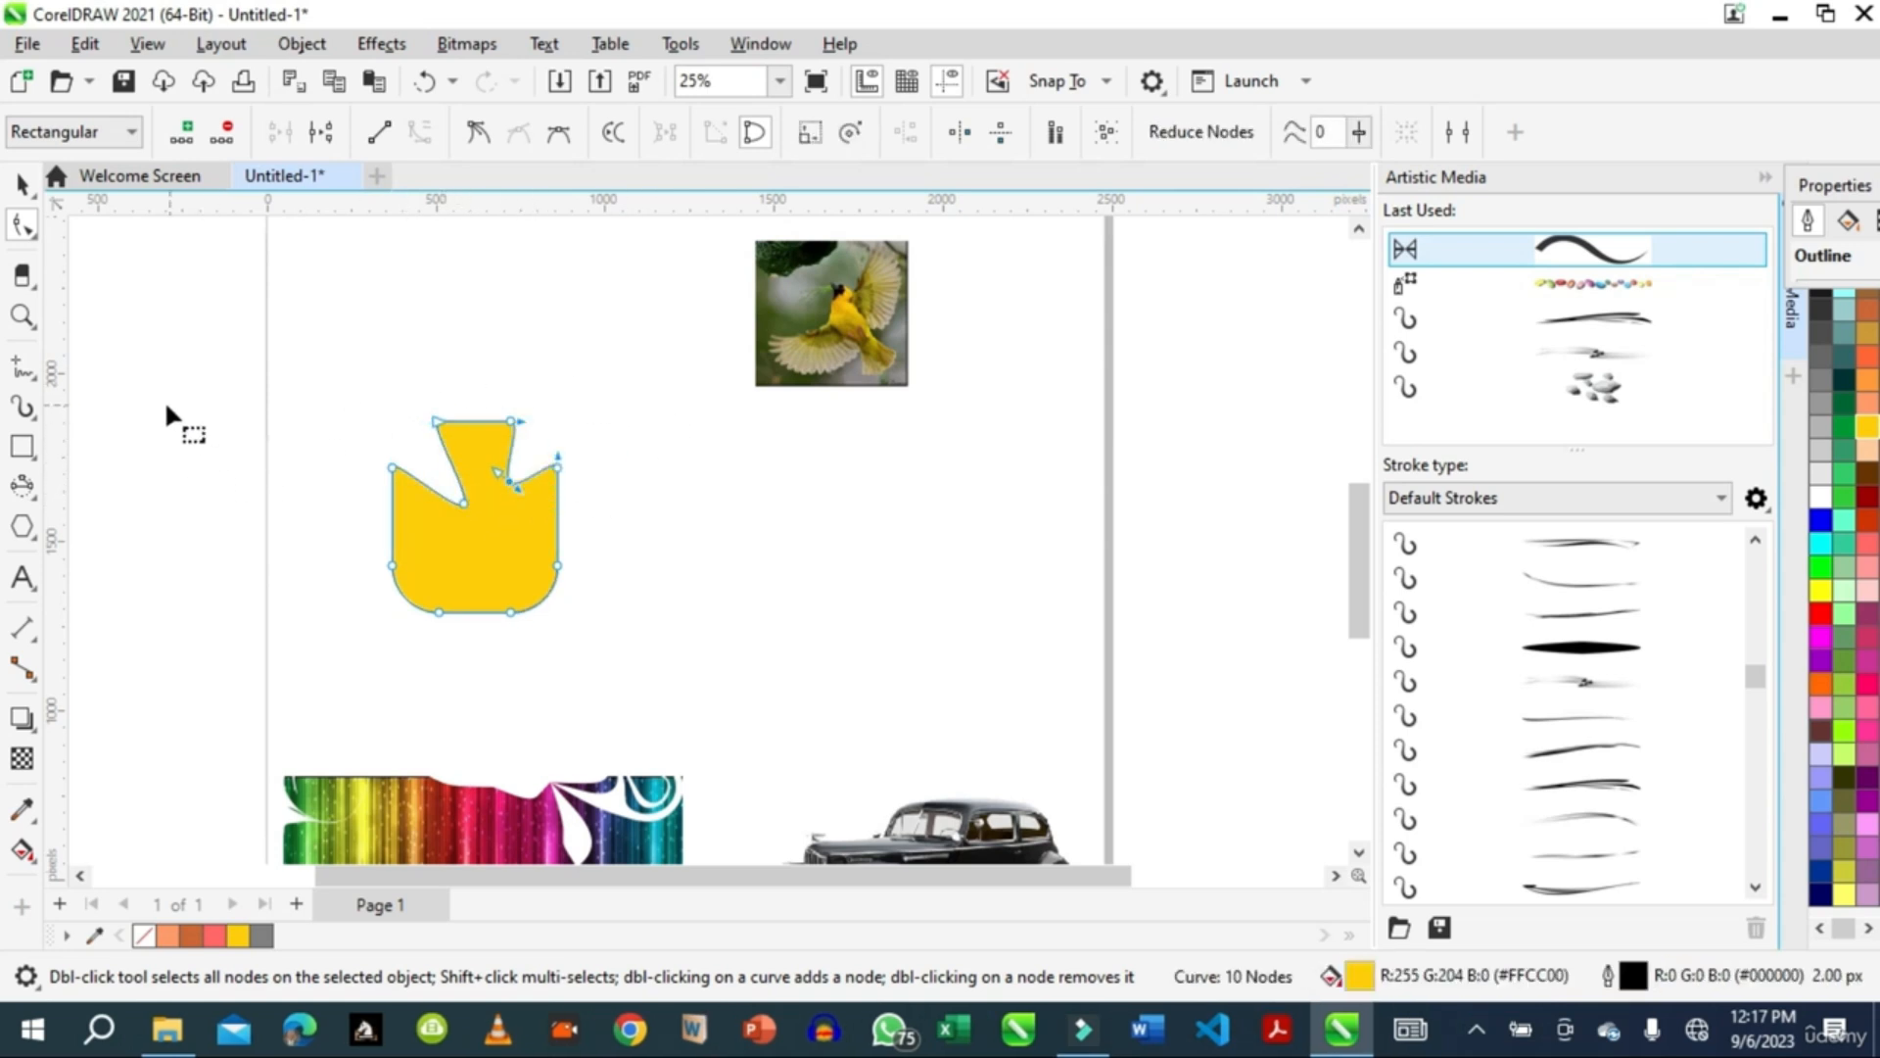
Step: Draw an ellipse about 415 by 501 px to the right of the reshaped rectangle
left_click(27, 455)
left_click(27, 459)
left_click(41, 499)
left_click(68, 492)
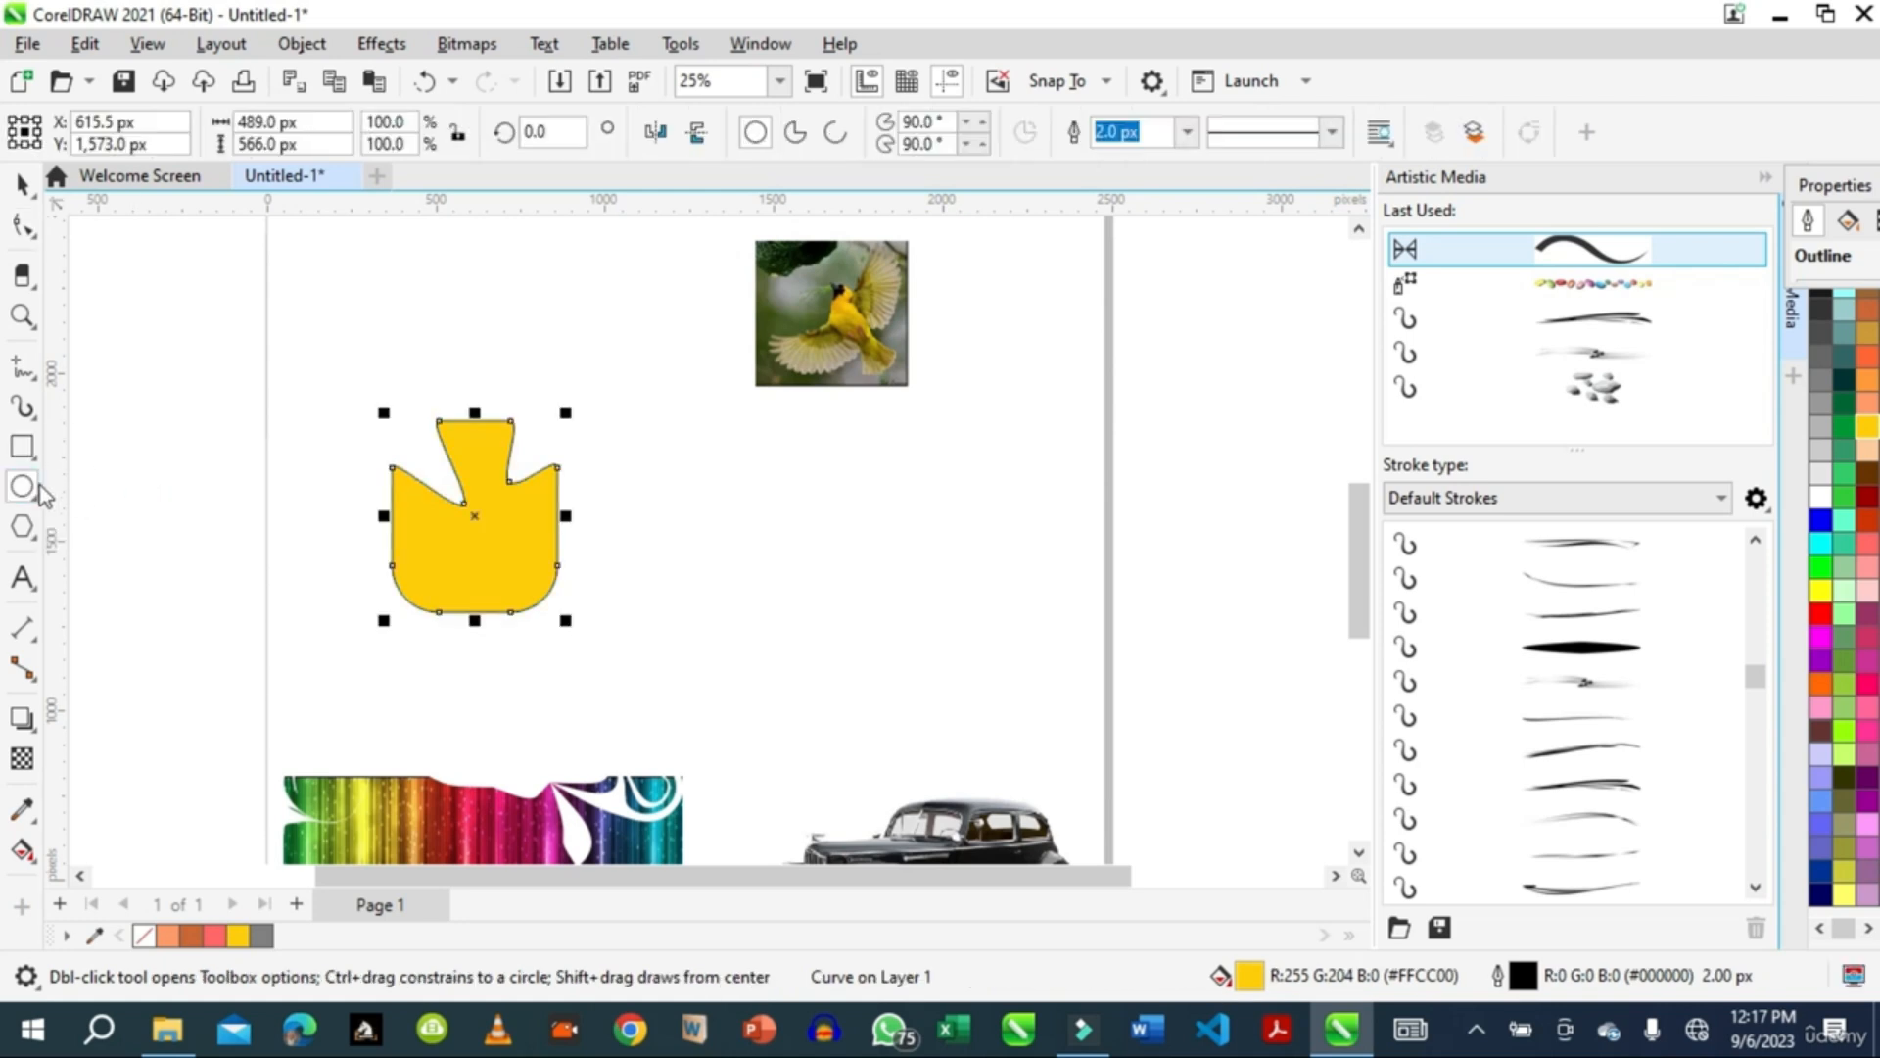
left_click_drag(648, 417, 805, 602)
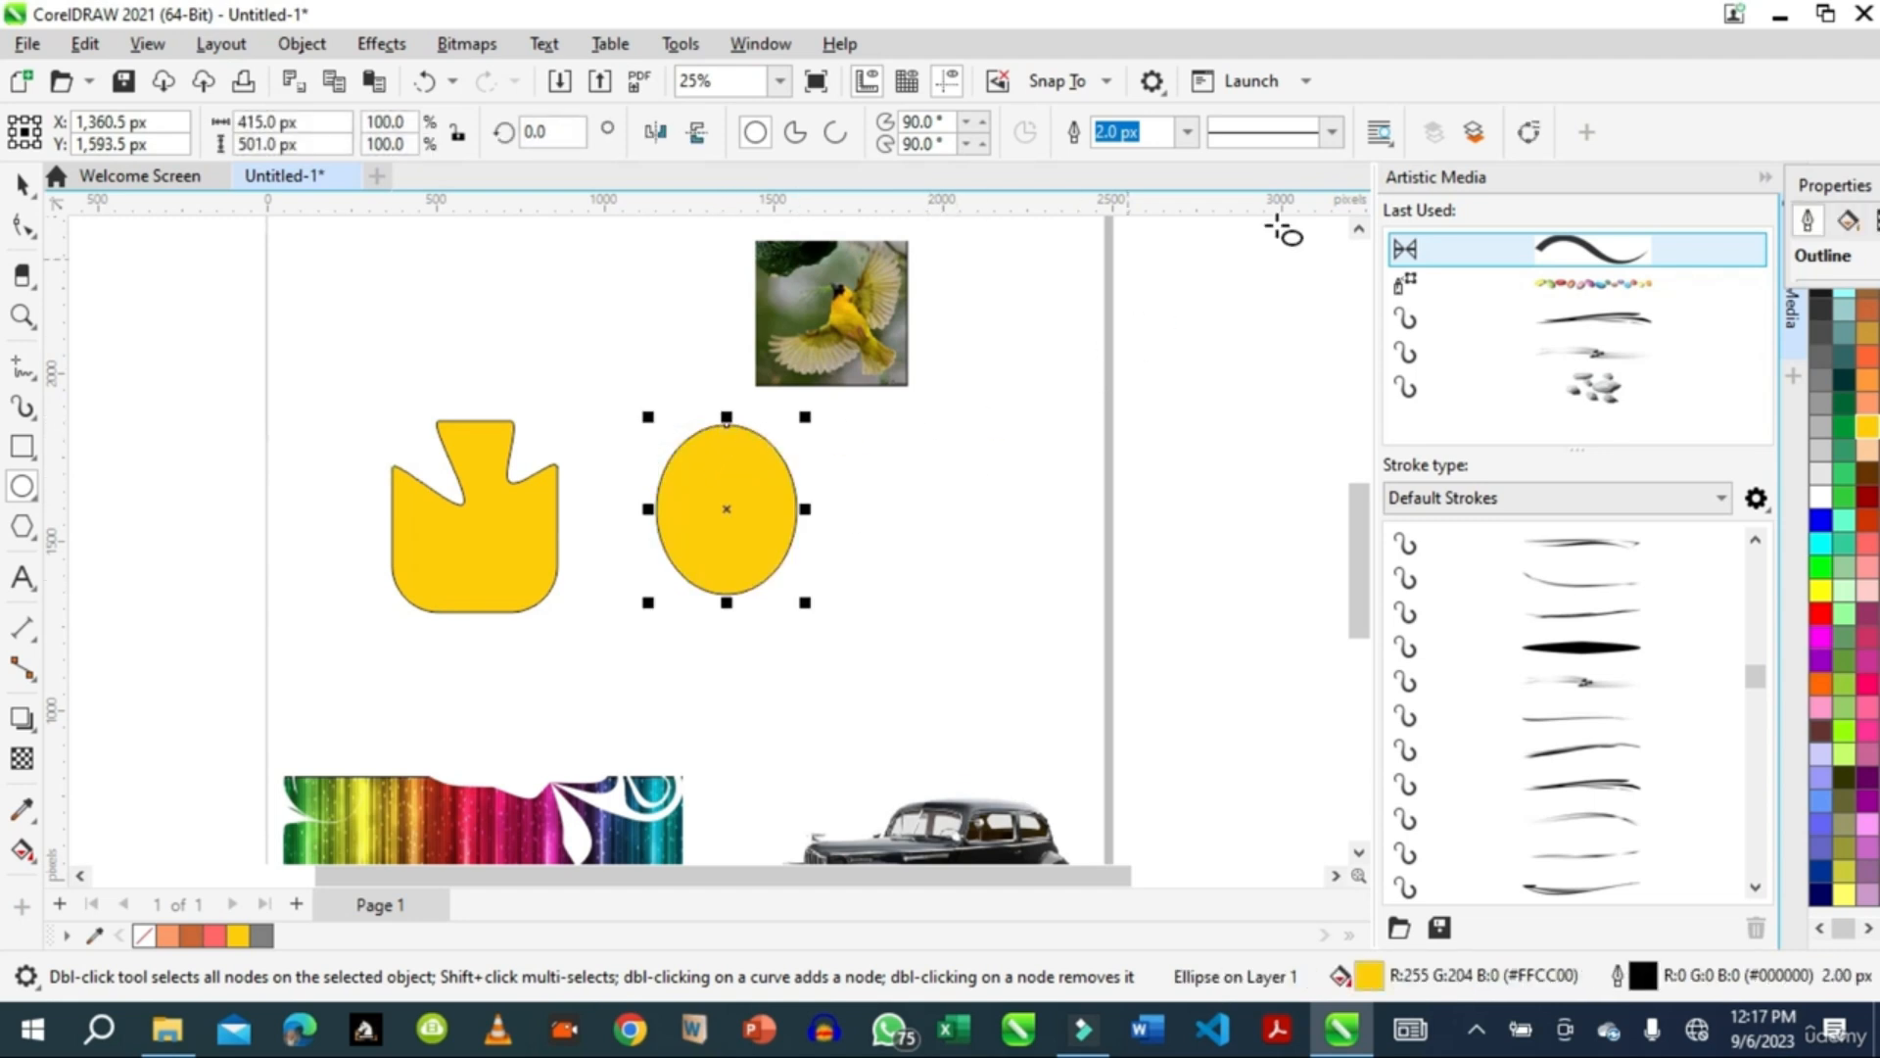
Step: Try reshaping the ellipse into a pie by moving its node with the Shape tool, and undo the change
left_click(20, 228)
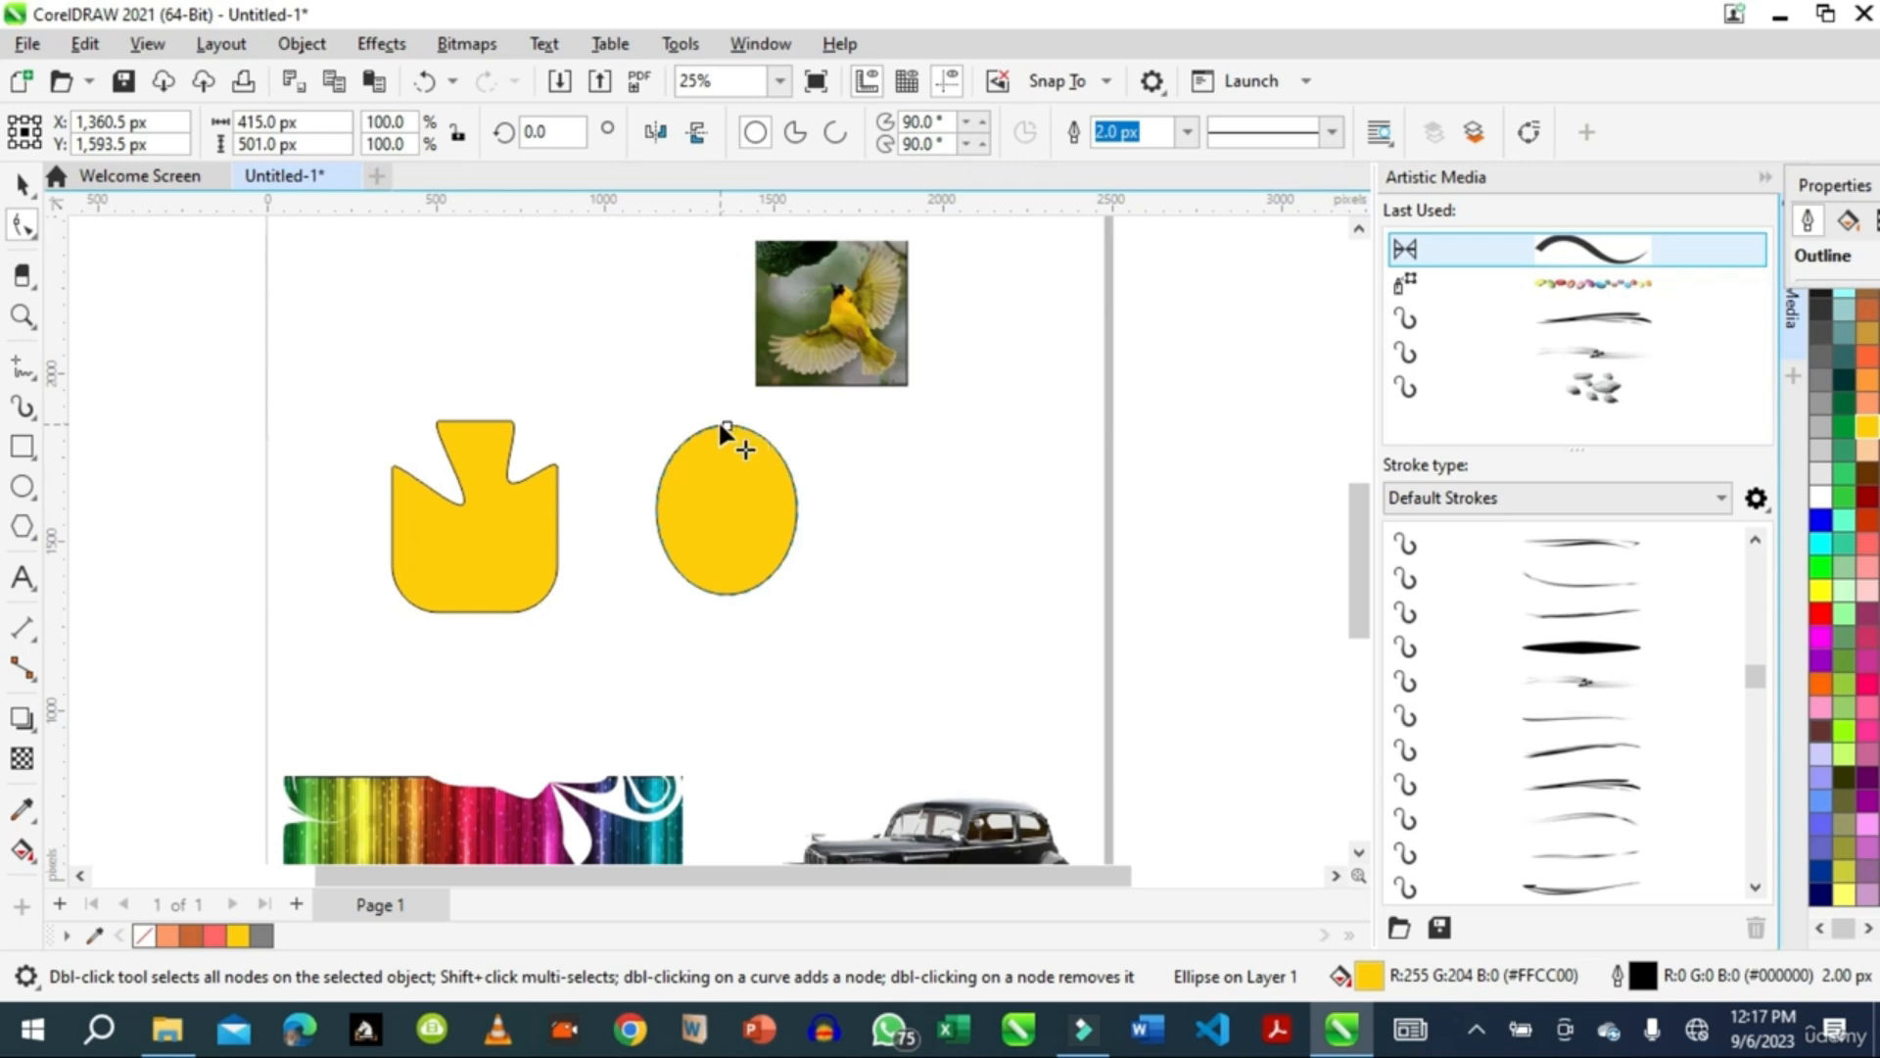
mouse_move(725, 425)
left_mouse_down()
mouse_move(783, 455)
mouse_move(727, 426)
left_mouse_up()
left_click(86, 53)
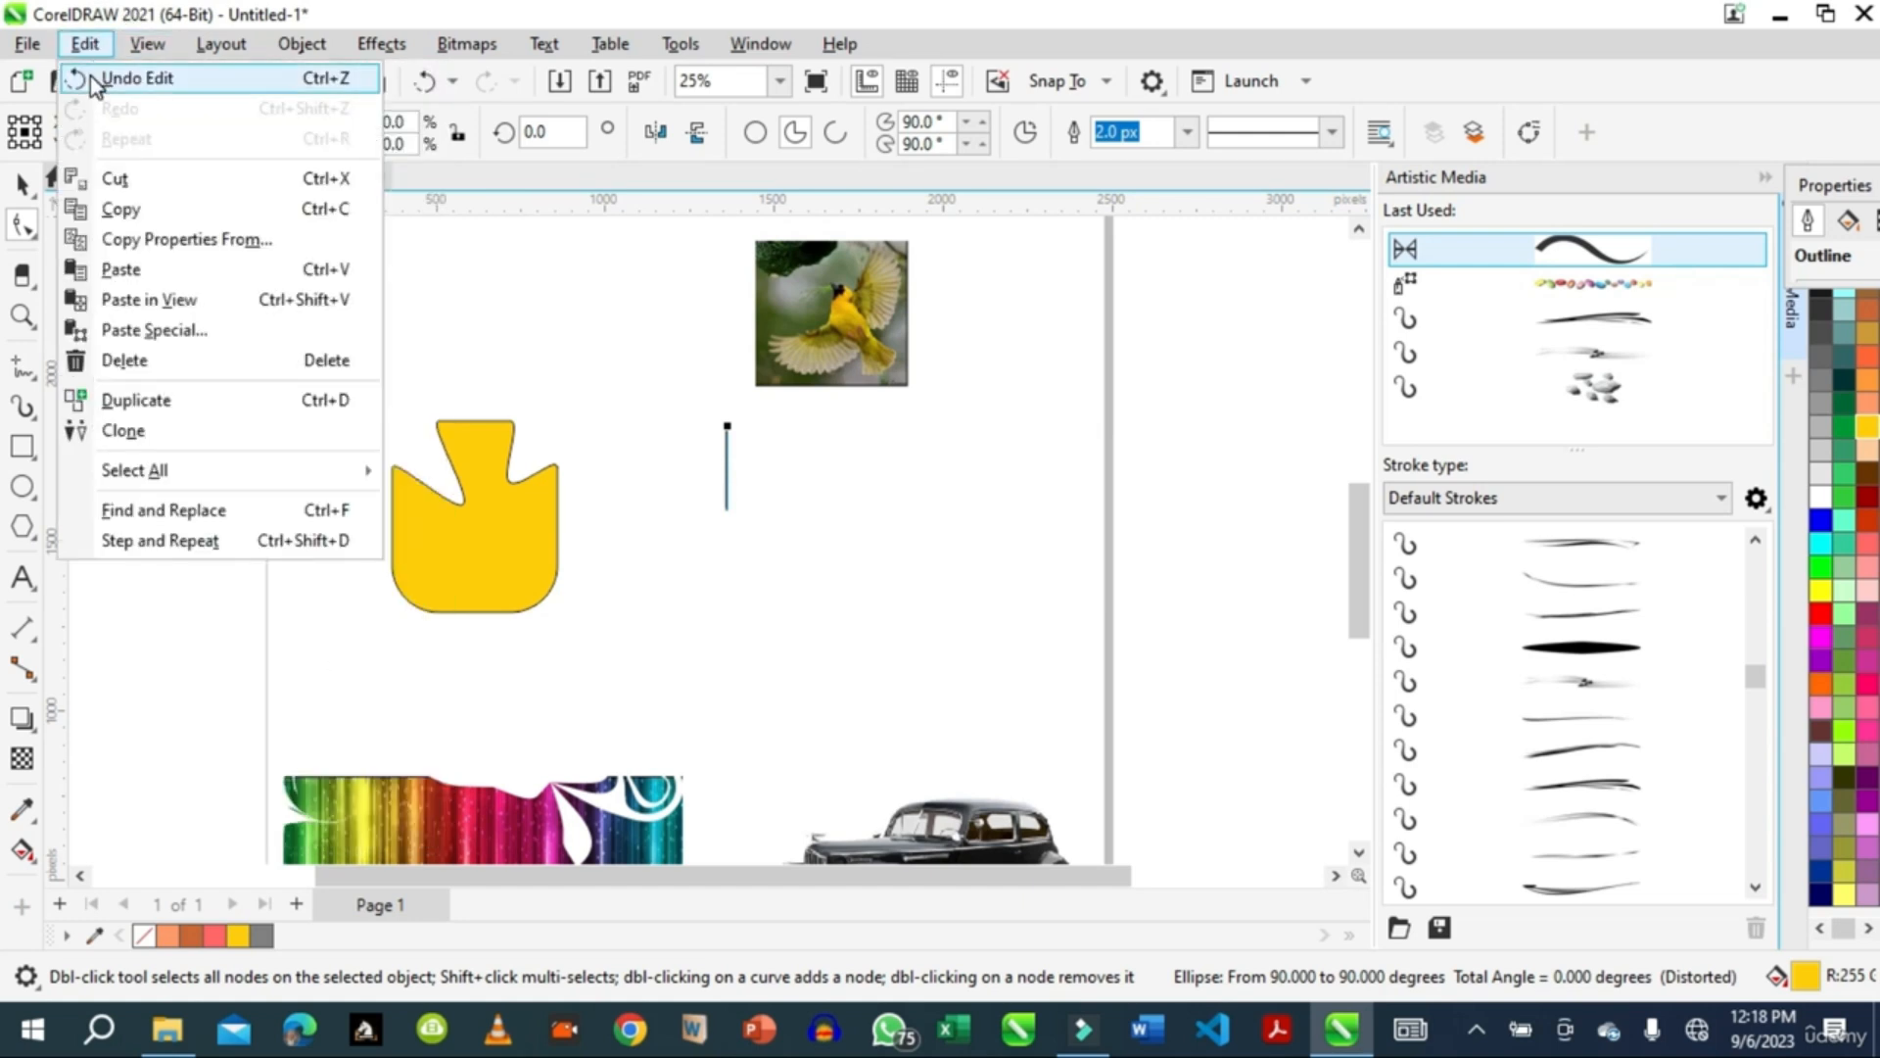
left_click(93, 80)
left_click(85, 44)
left_click(93, 79)
left_click(84, 44)
left_click(93, 78)
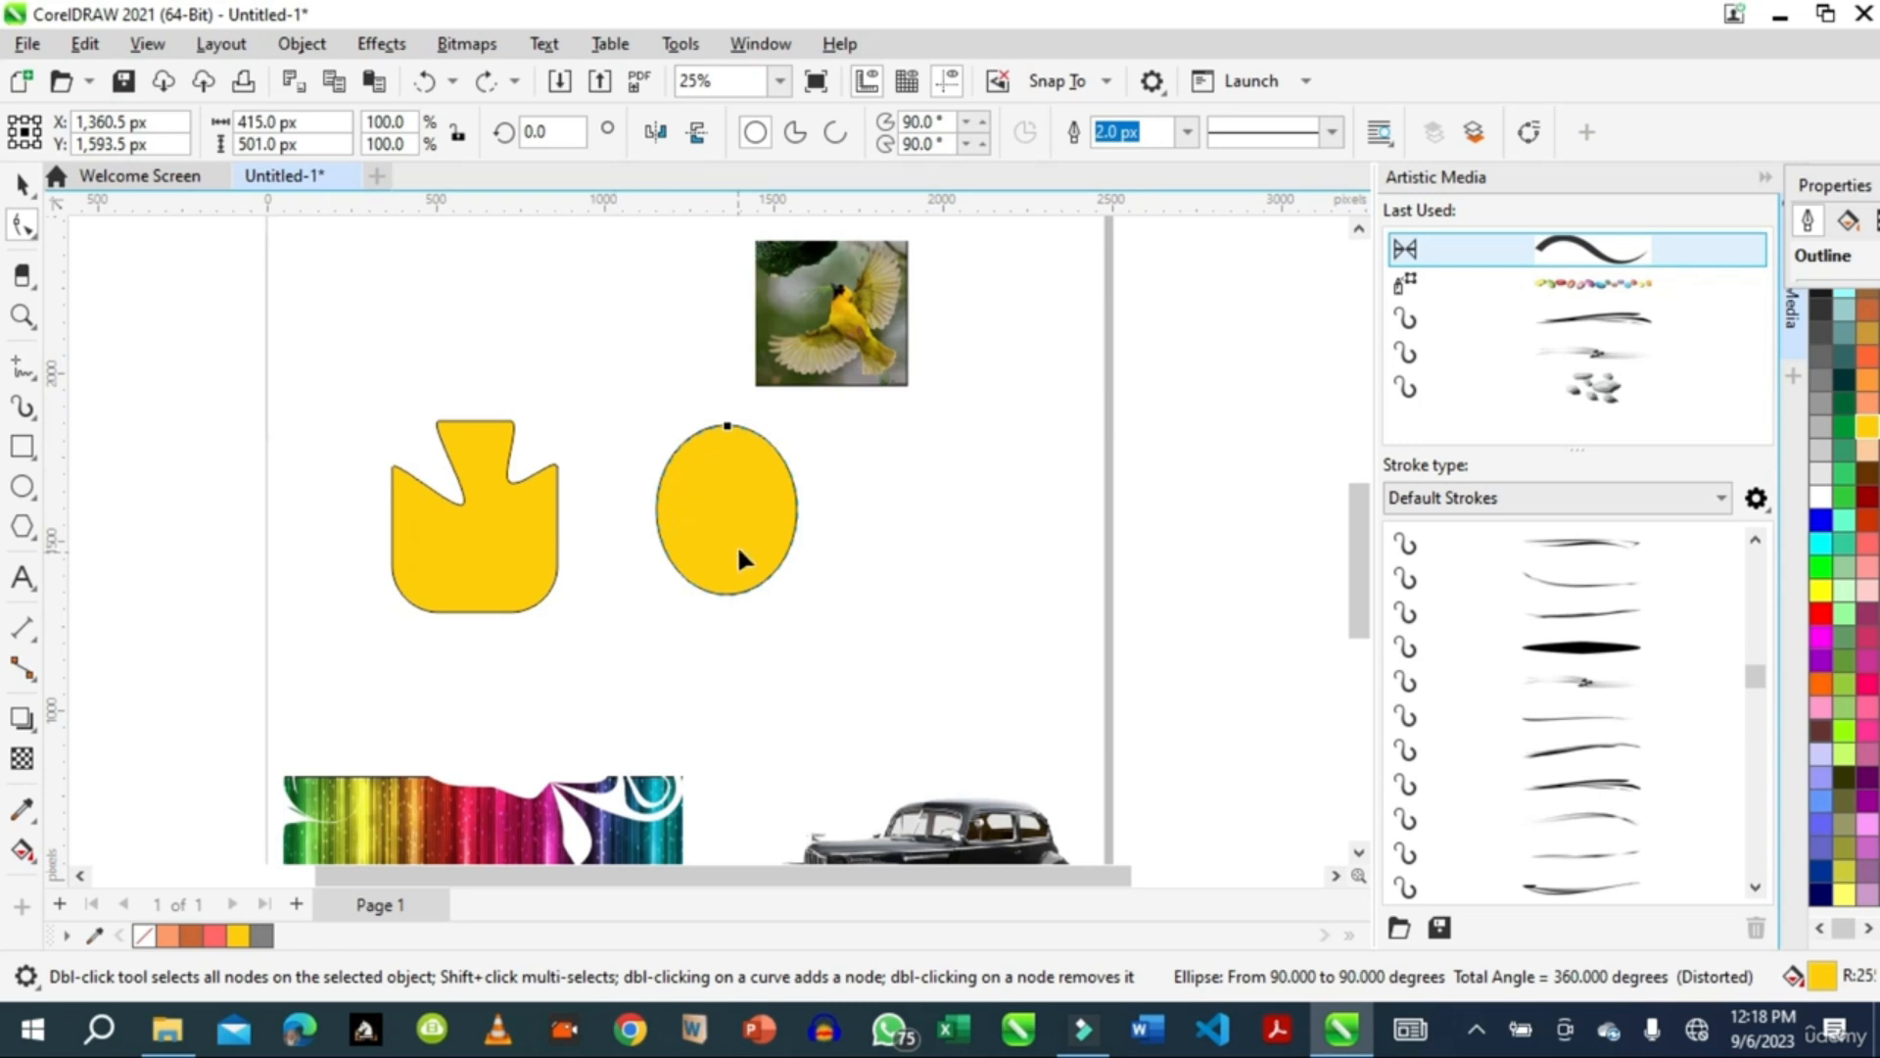
Step: Convert the ellipse to curves, add nodes on its upper-right and lower-right edges and pull them outward
left_click(1529, 132)
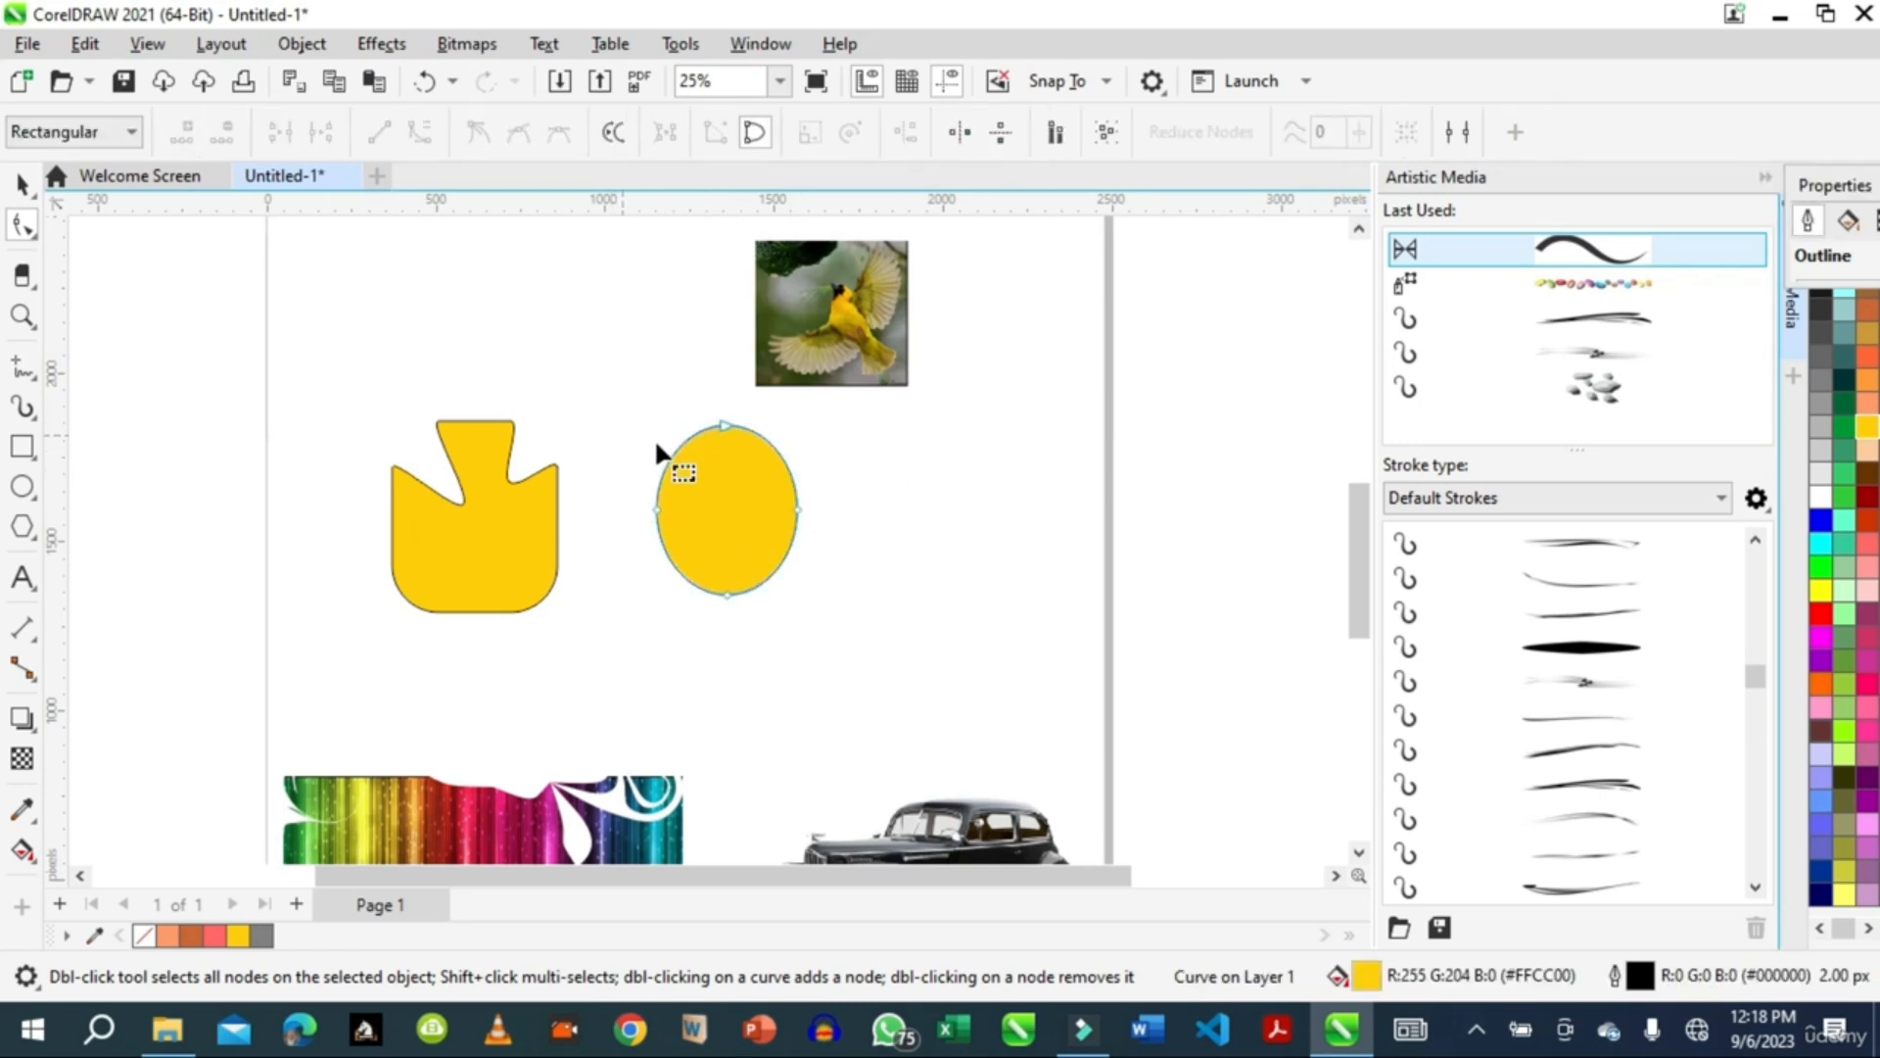
left_click(786, 455)
left_click_drag(784, 454, 827, 437)
left_click(768, 578)
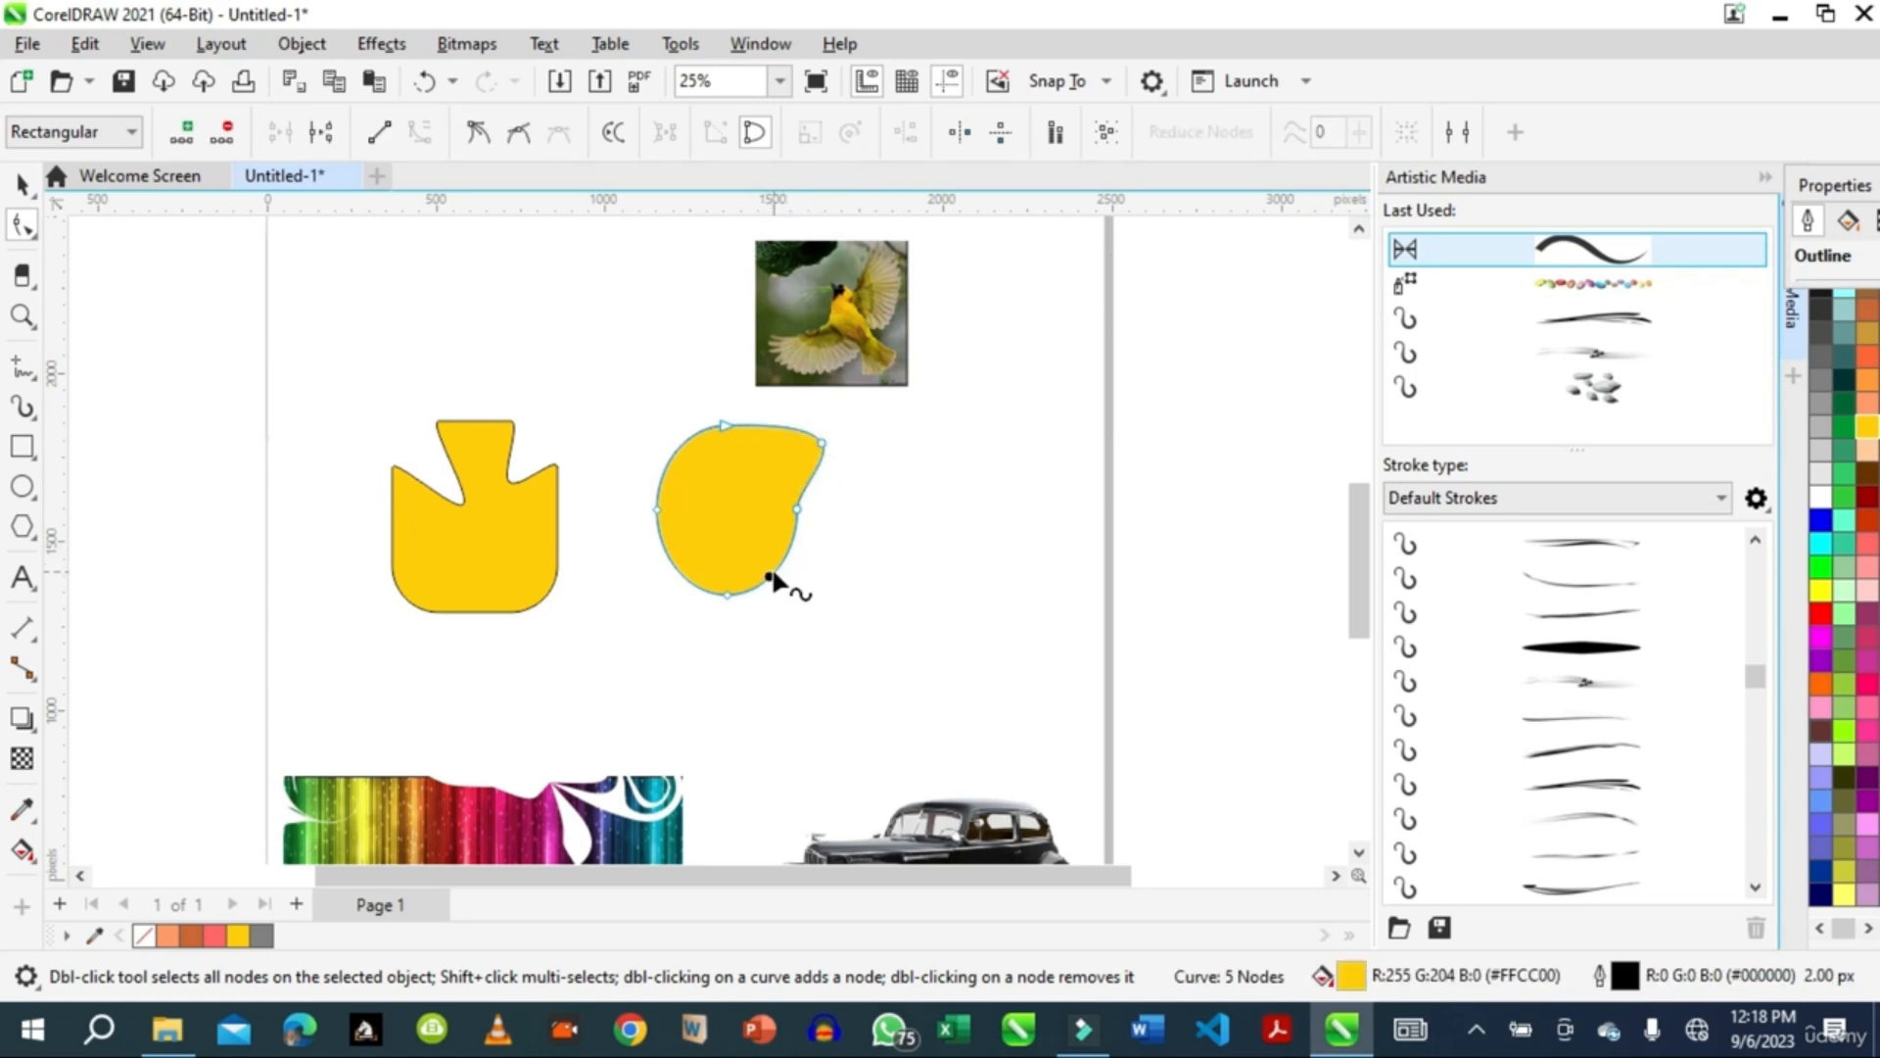
double_click(775, 575)
left_click_drag(774, 576, 806, 588)
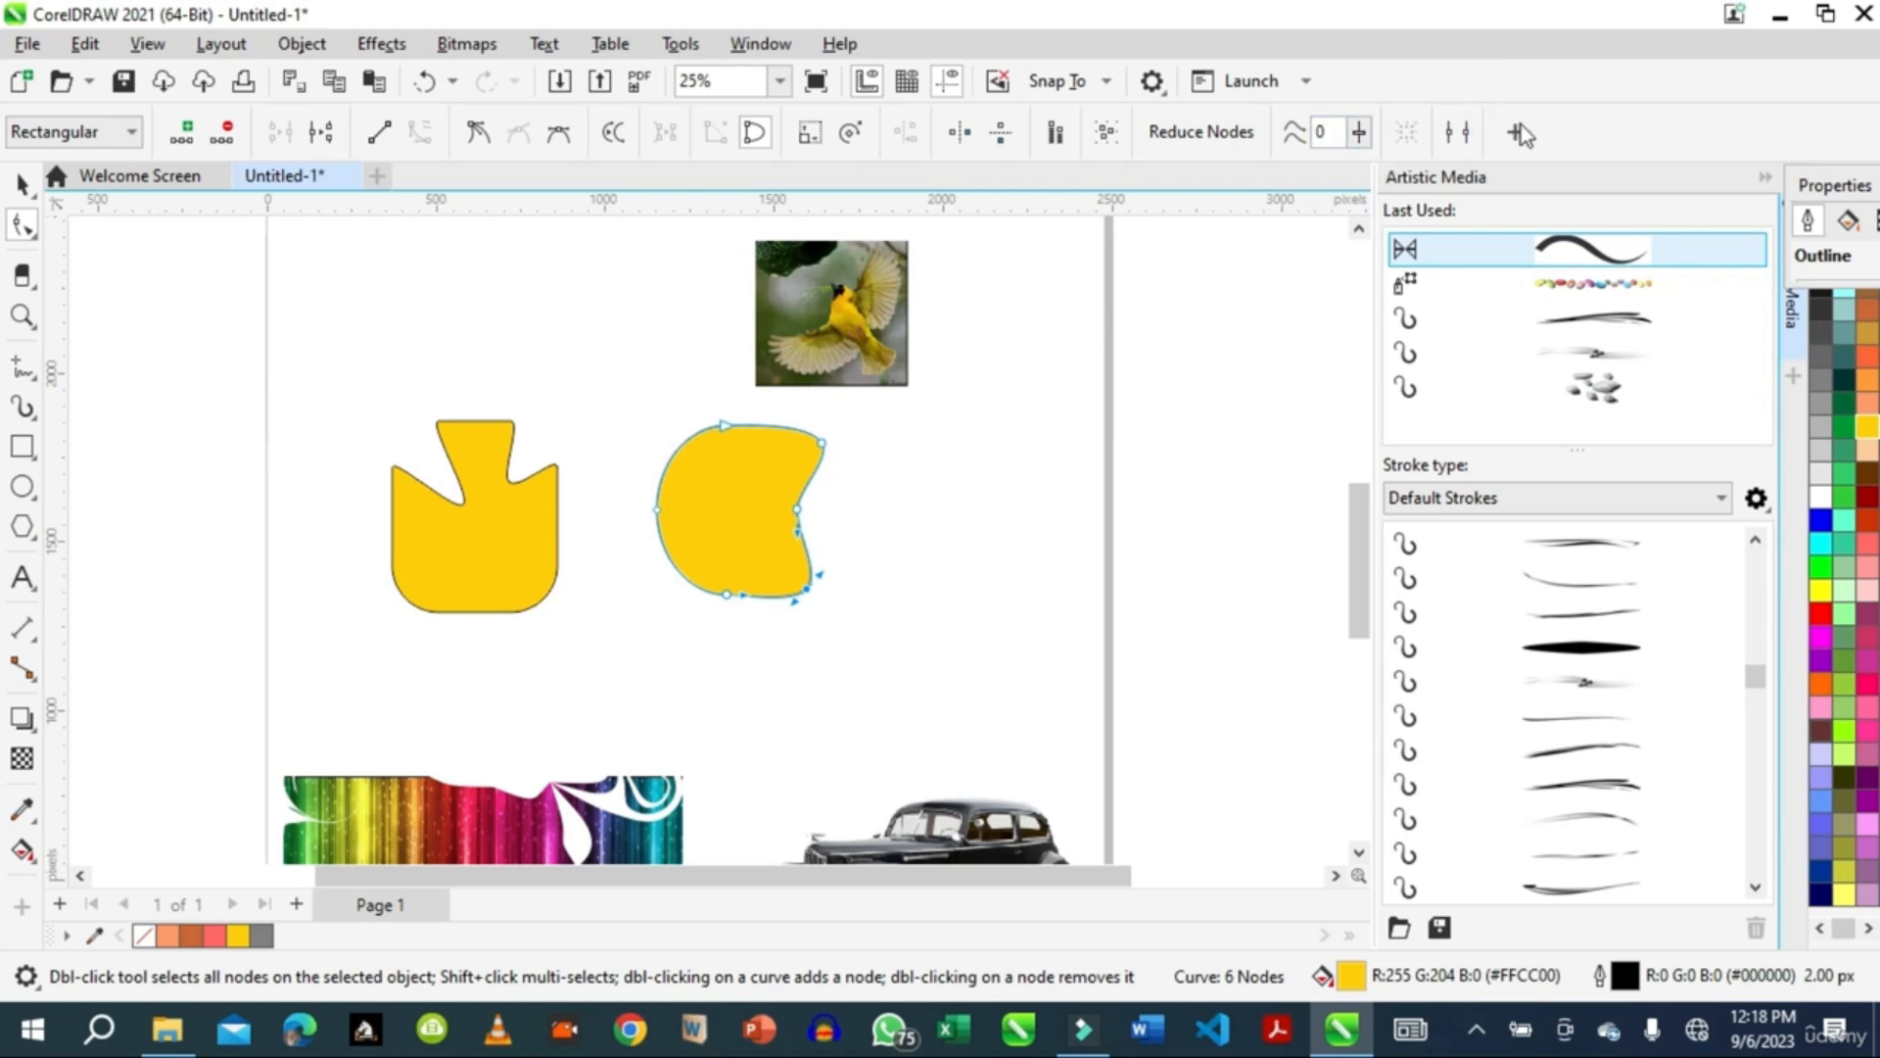
left_click(24, 186)
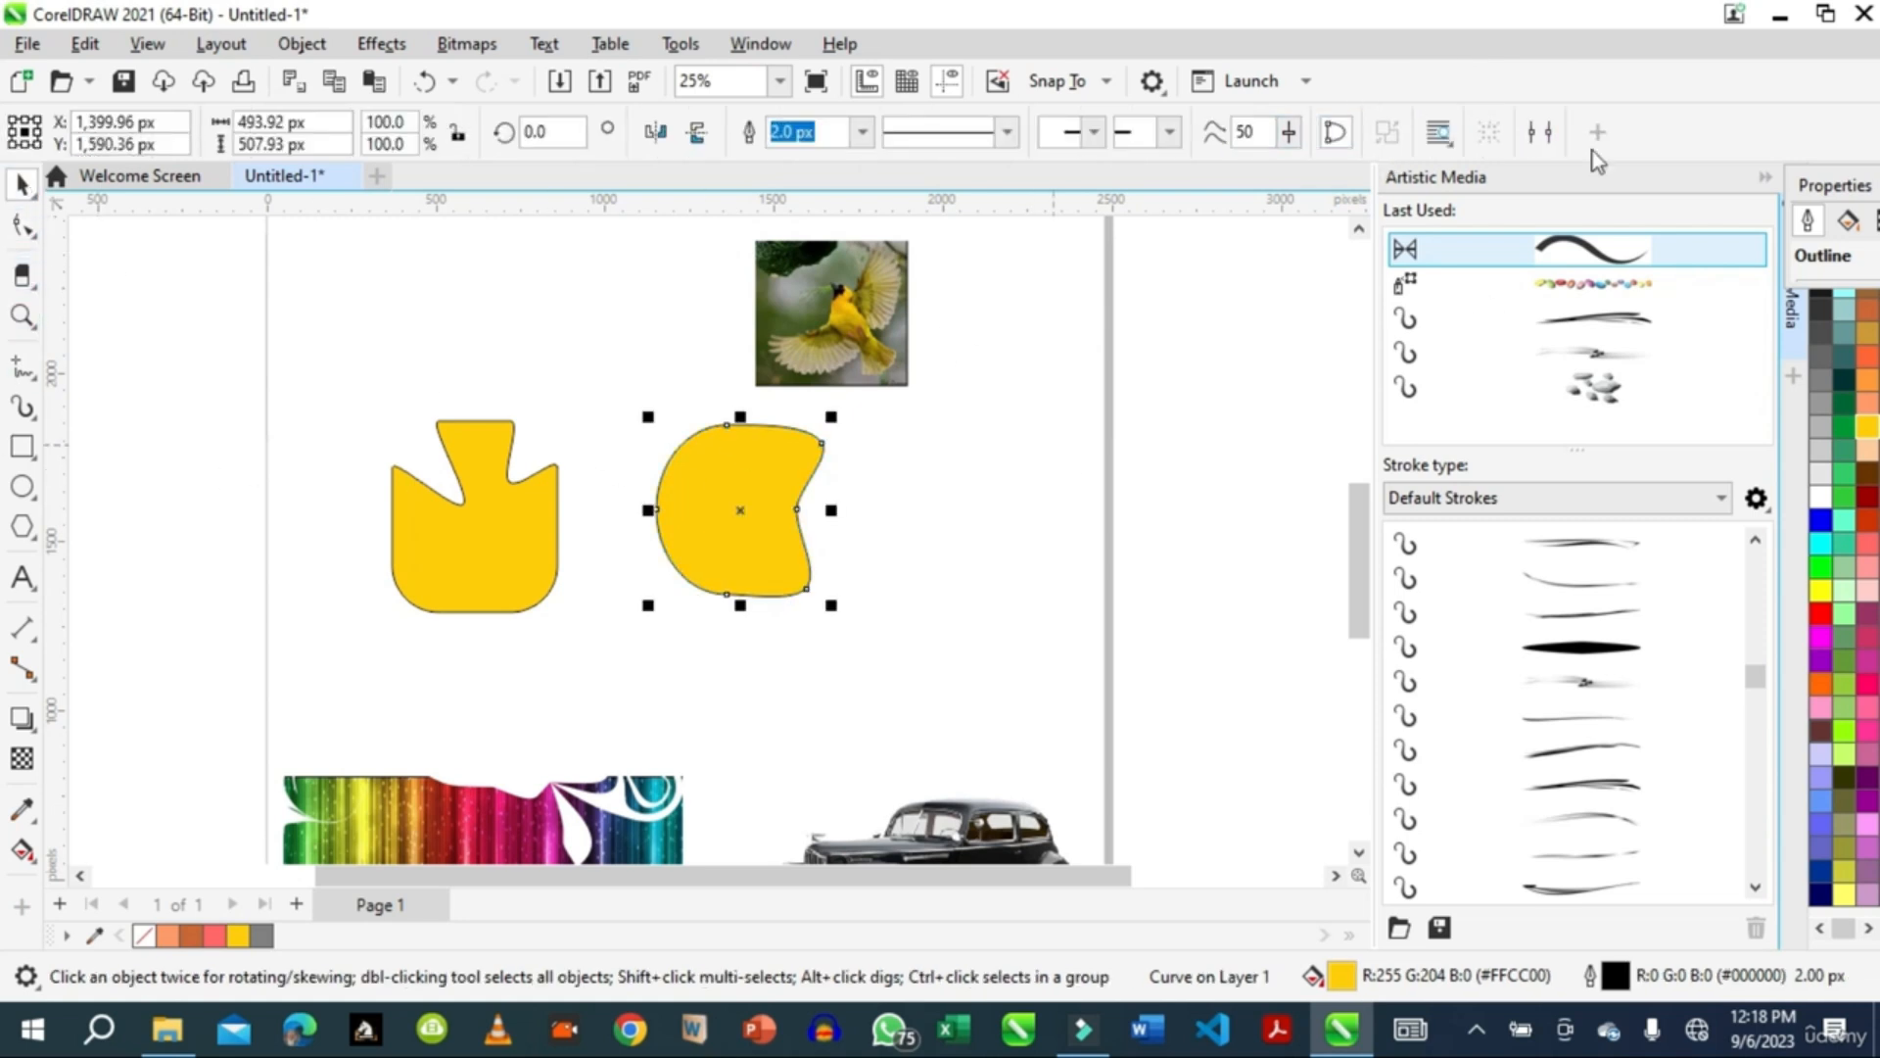
left_click(300, 43)
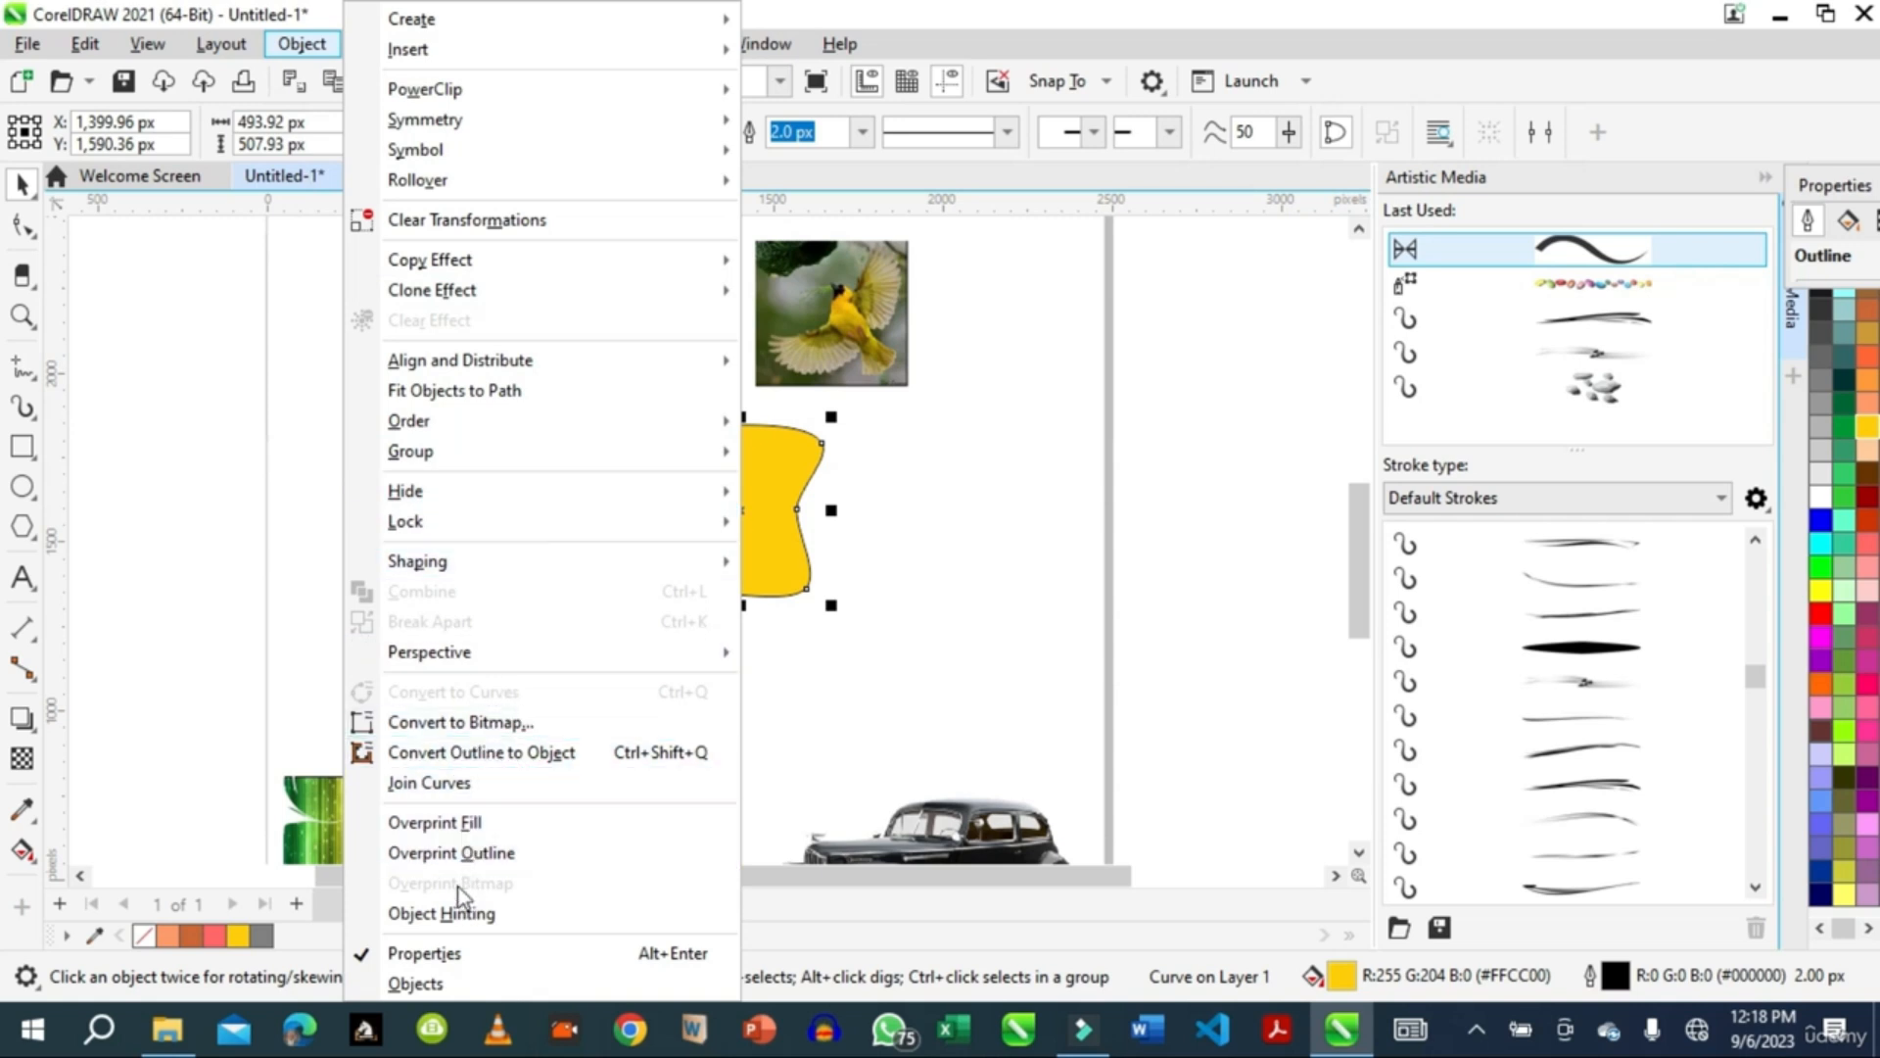
mouse_move(706, 560)
left_click(784, 484)
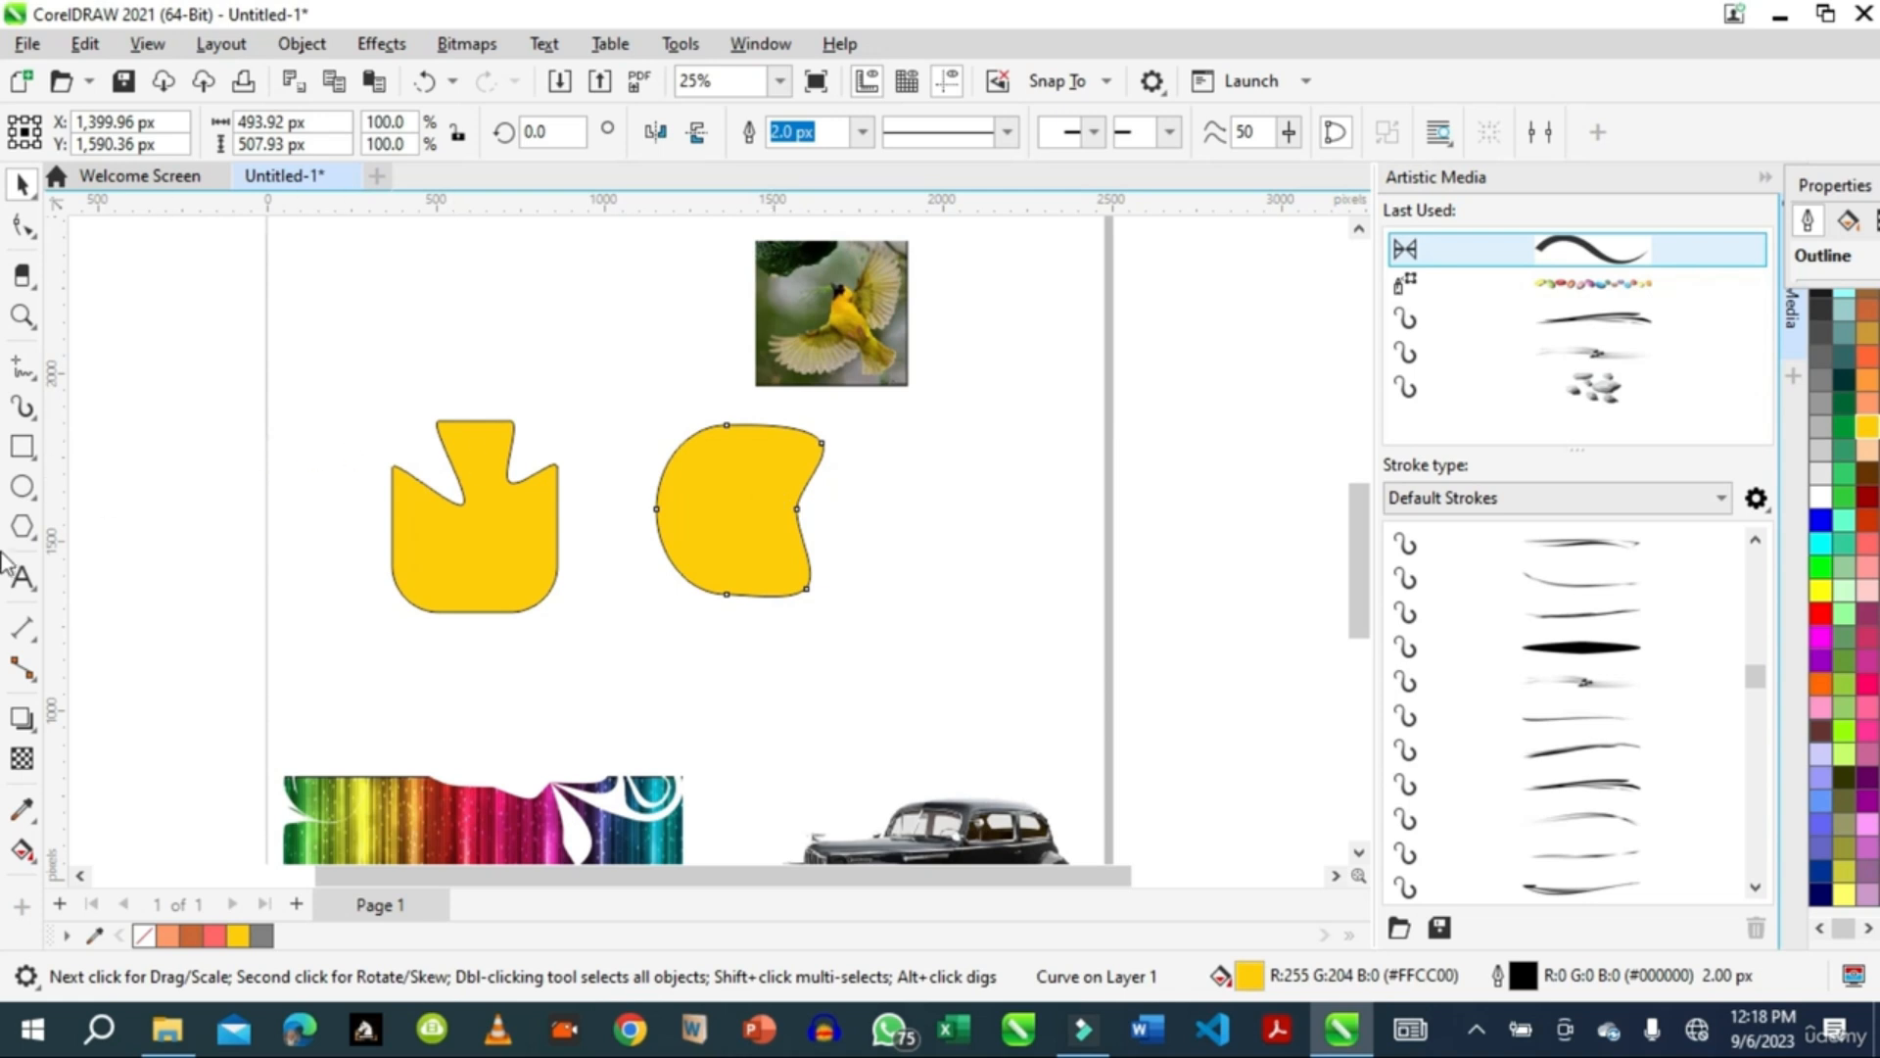
Step: Draw a rectangle about 476 by 212 px above the reshaped rounded rectangle and convert it to curves
left_click(22, 447)
left_click_drag(326, 301, 486, 373)
left_click(299, 44)
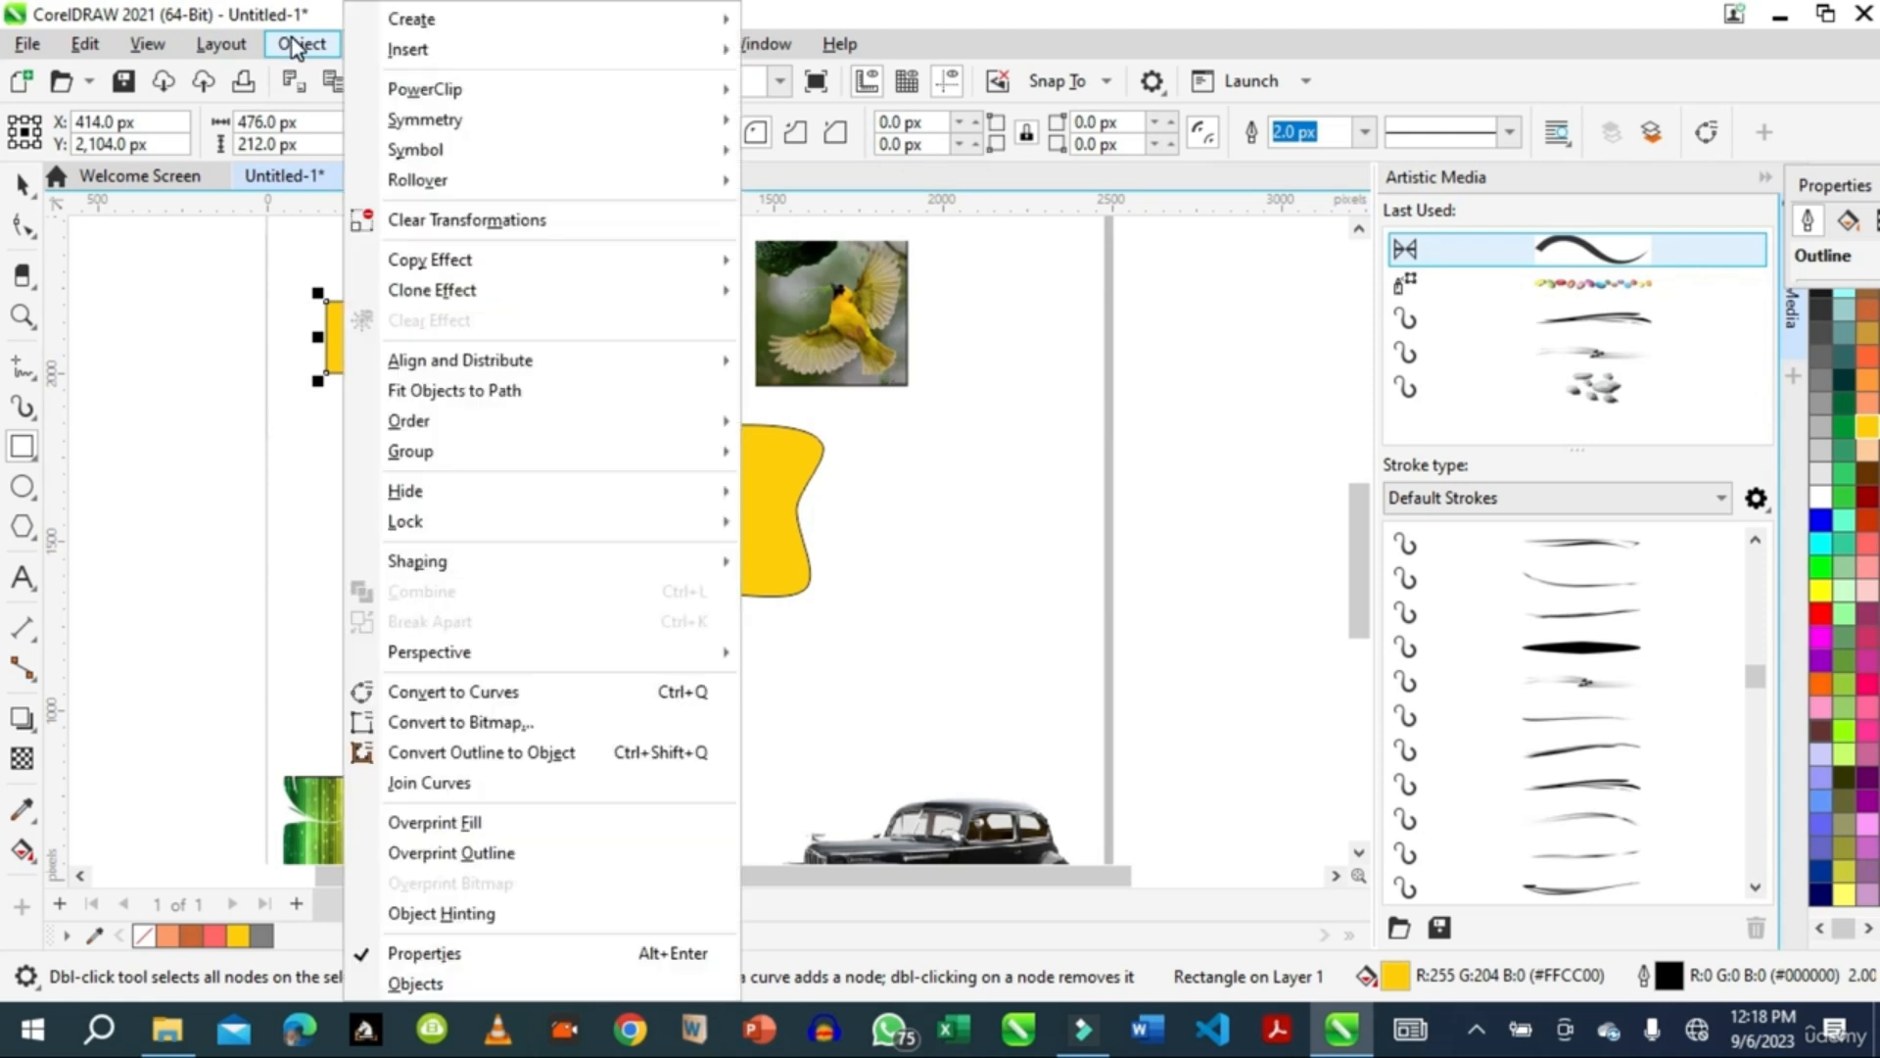
left_click(466, 693)
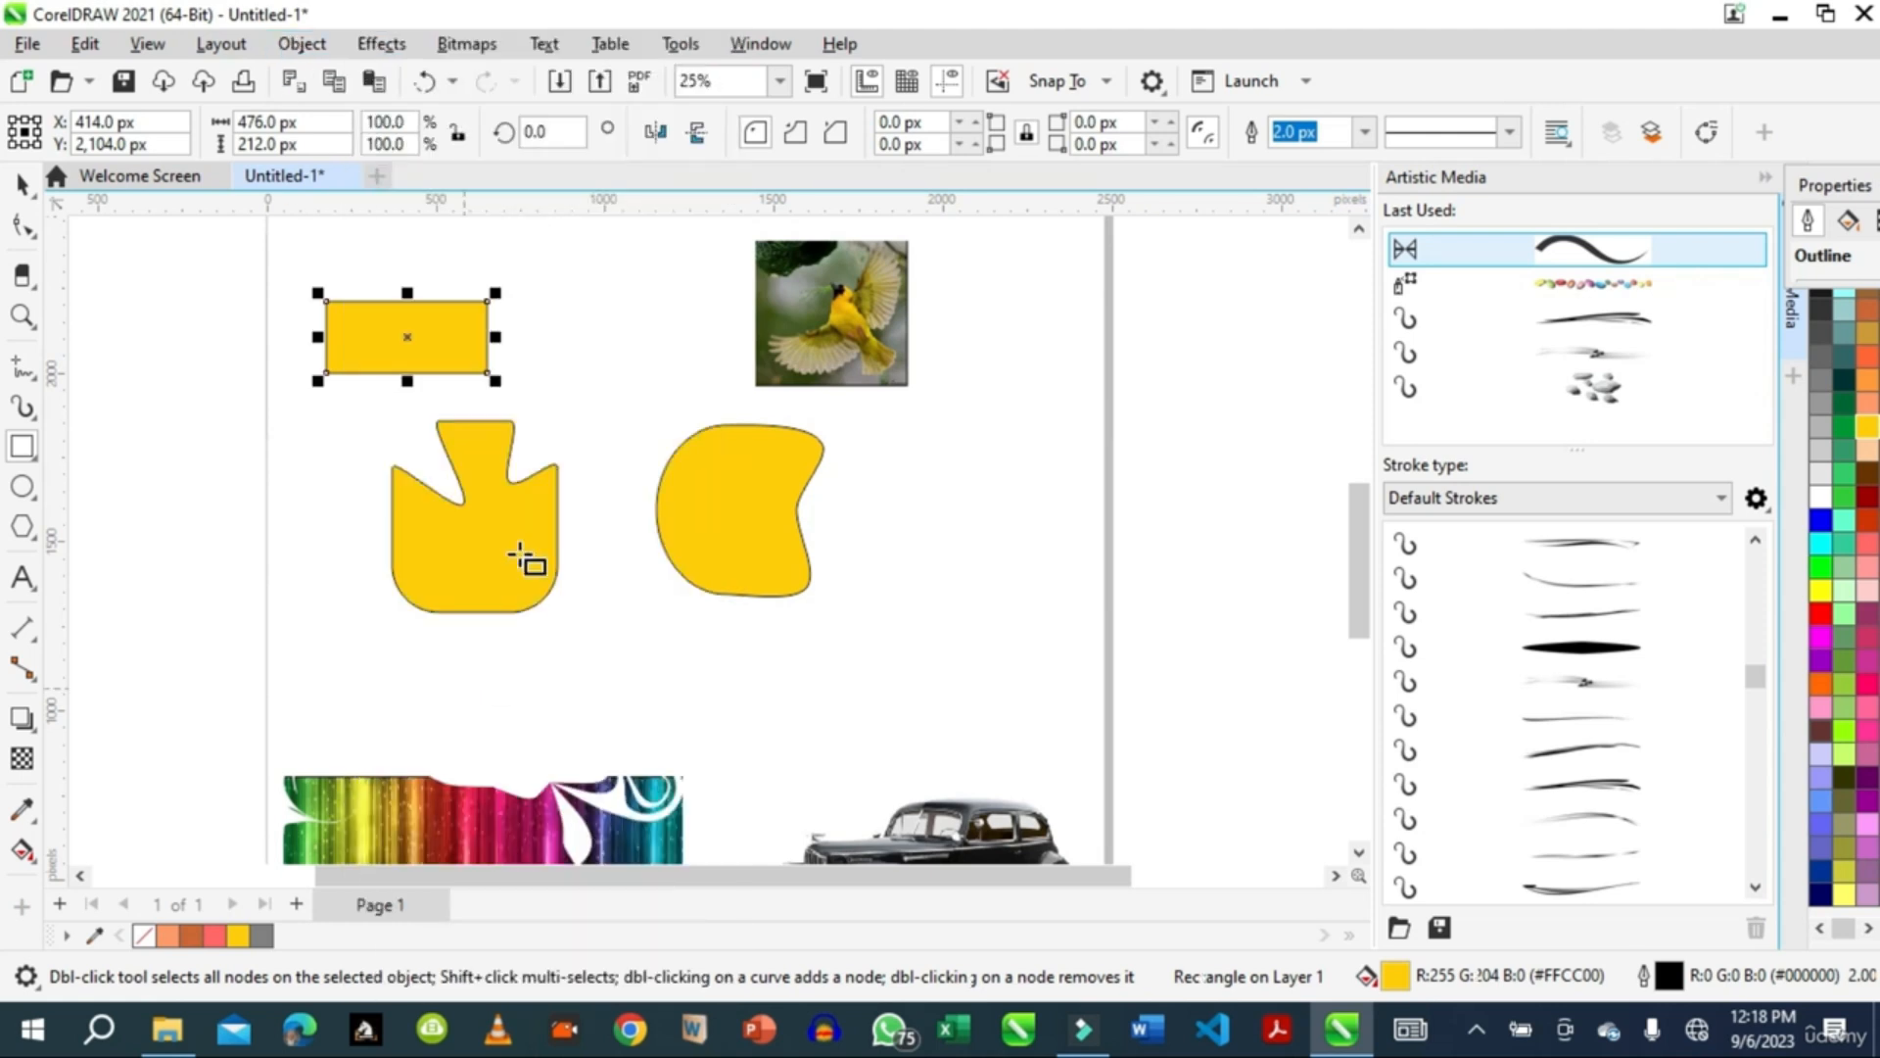
Step: Add two nodes on the small rectangle's top edge, pulling one down into the shape and the other upward
left_click(22, 223)
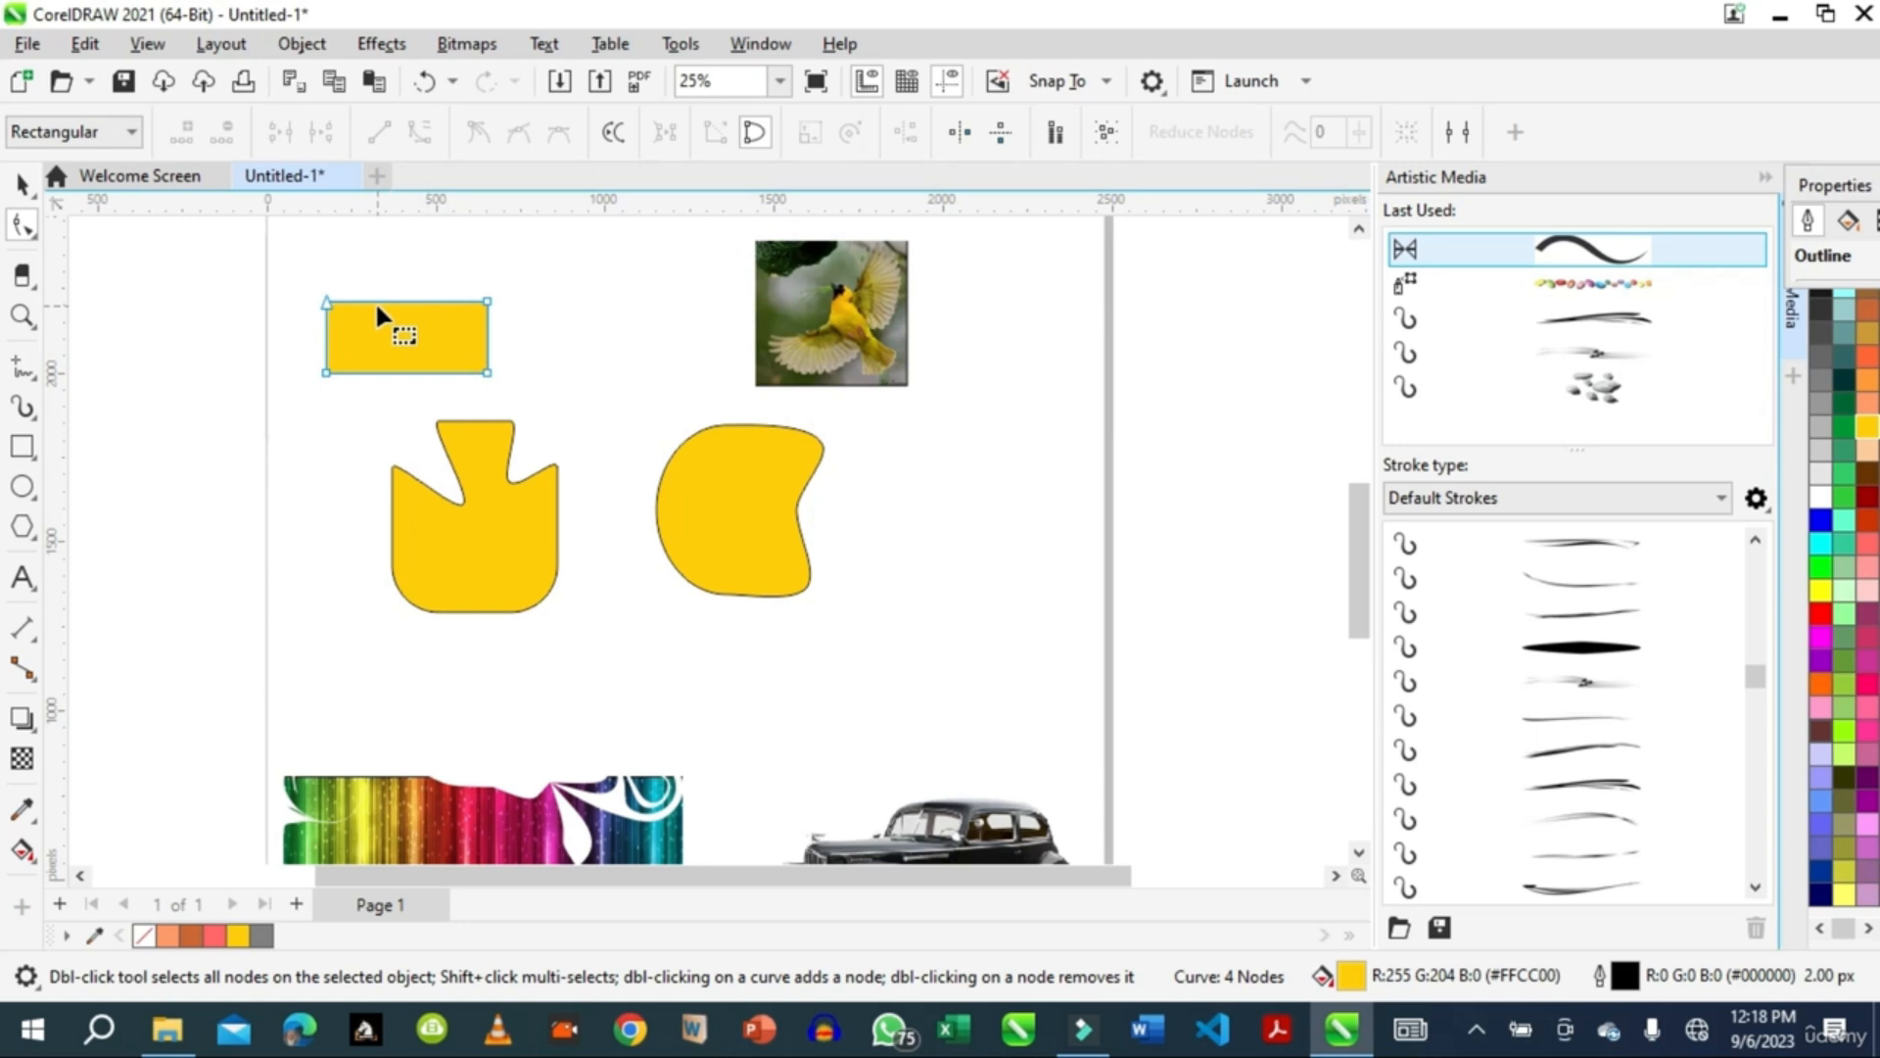
double_click(379, 304)
left_click_drag(379, 304, 415, 282)
double_click(438, 316)
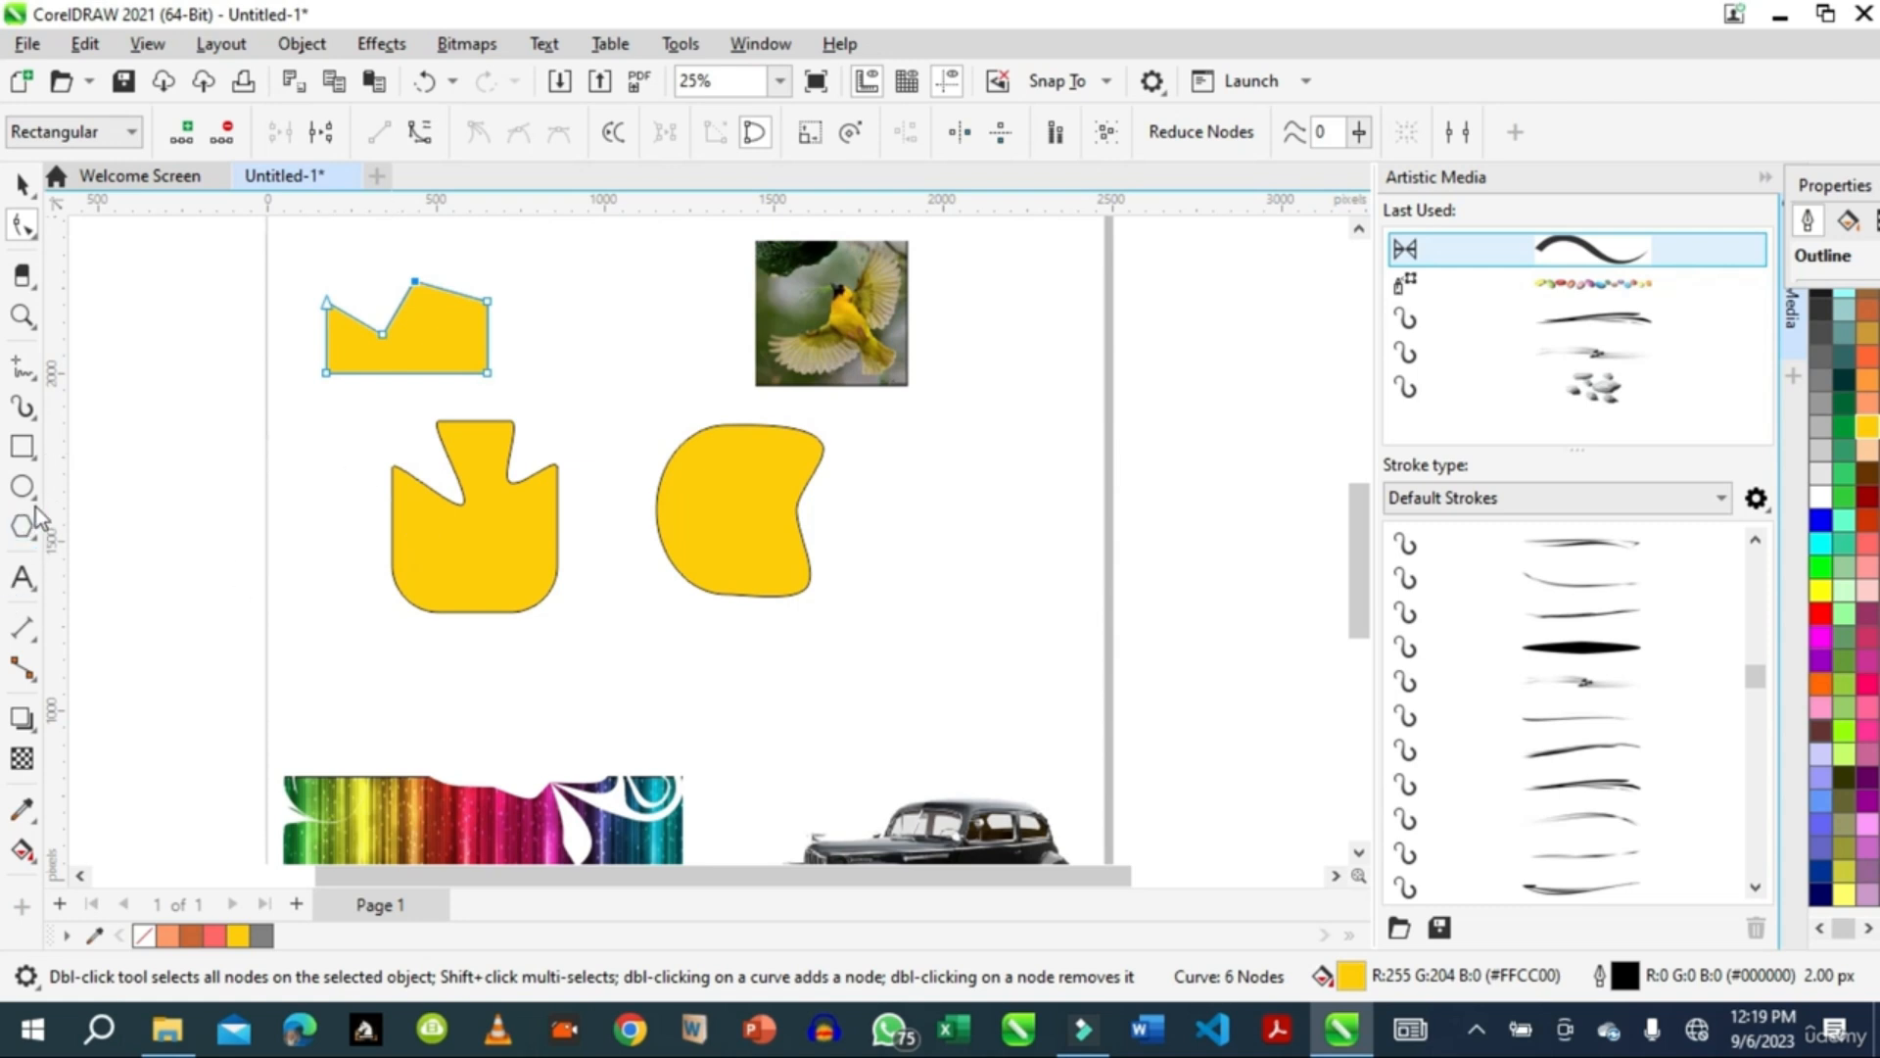
Step: Draw a tilted five-point star shape about 563 by 574 px across the page's left edge, beside the small reshaped rectangle
left_click(39, 541)
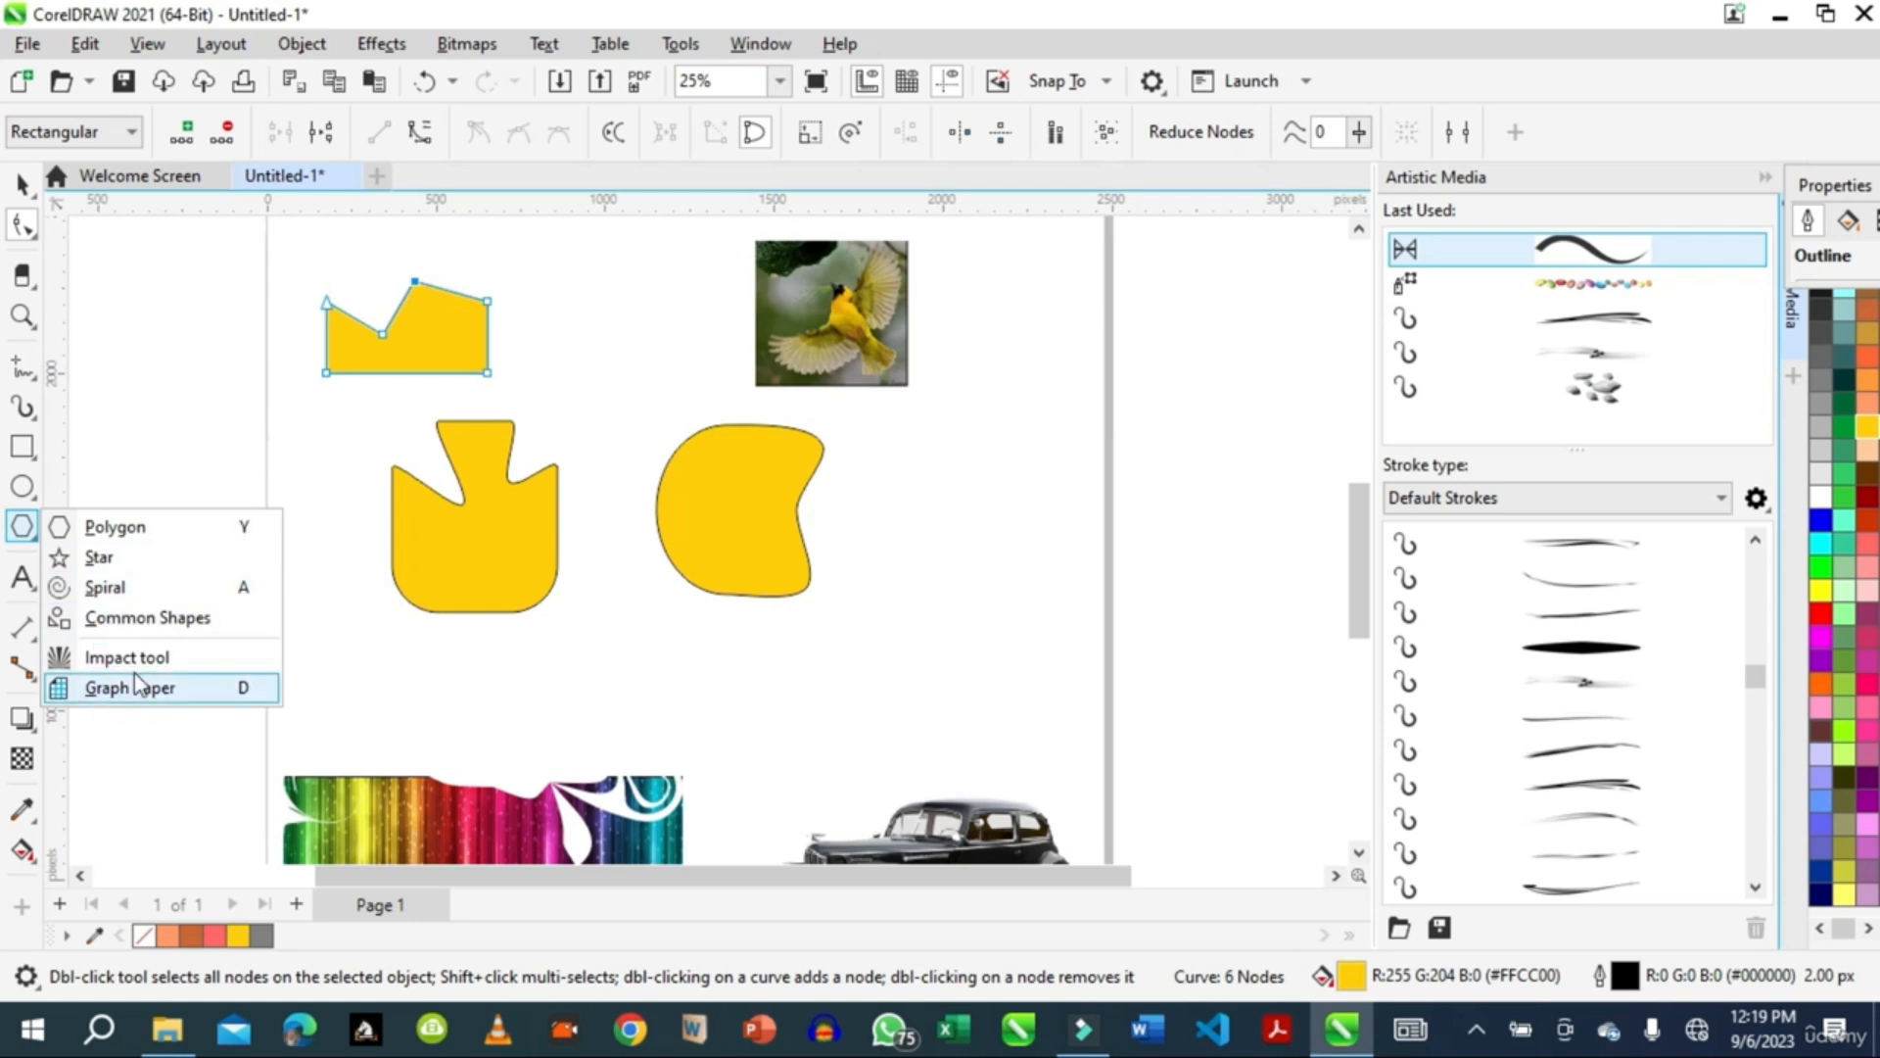
left_click(107, 556)
mouse_move(201, 390)
left_mouse_down()
mouse_move(281, 420)
mouse_move(263, 408)
left_mouse_up()
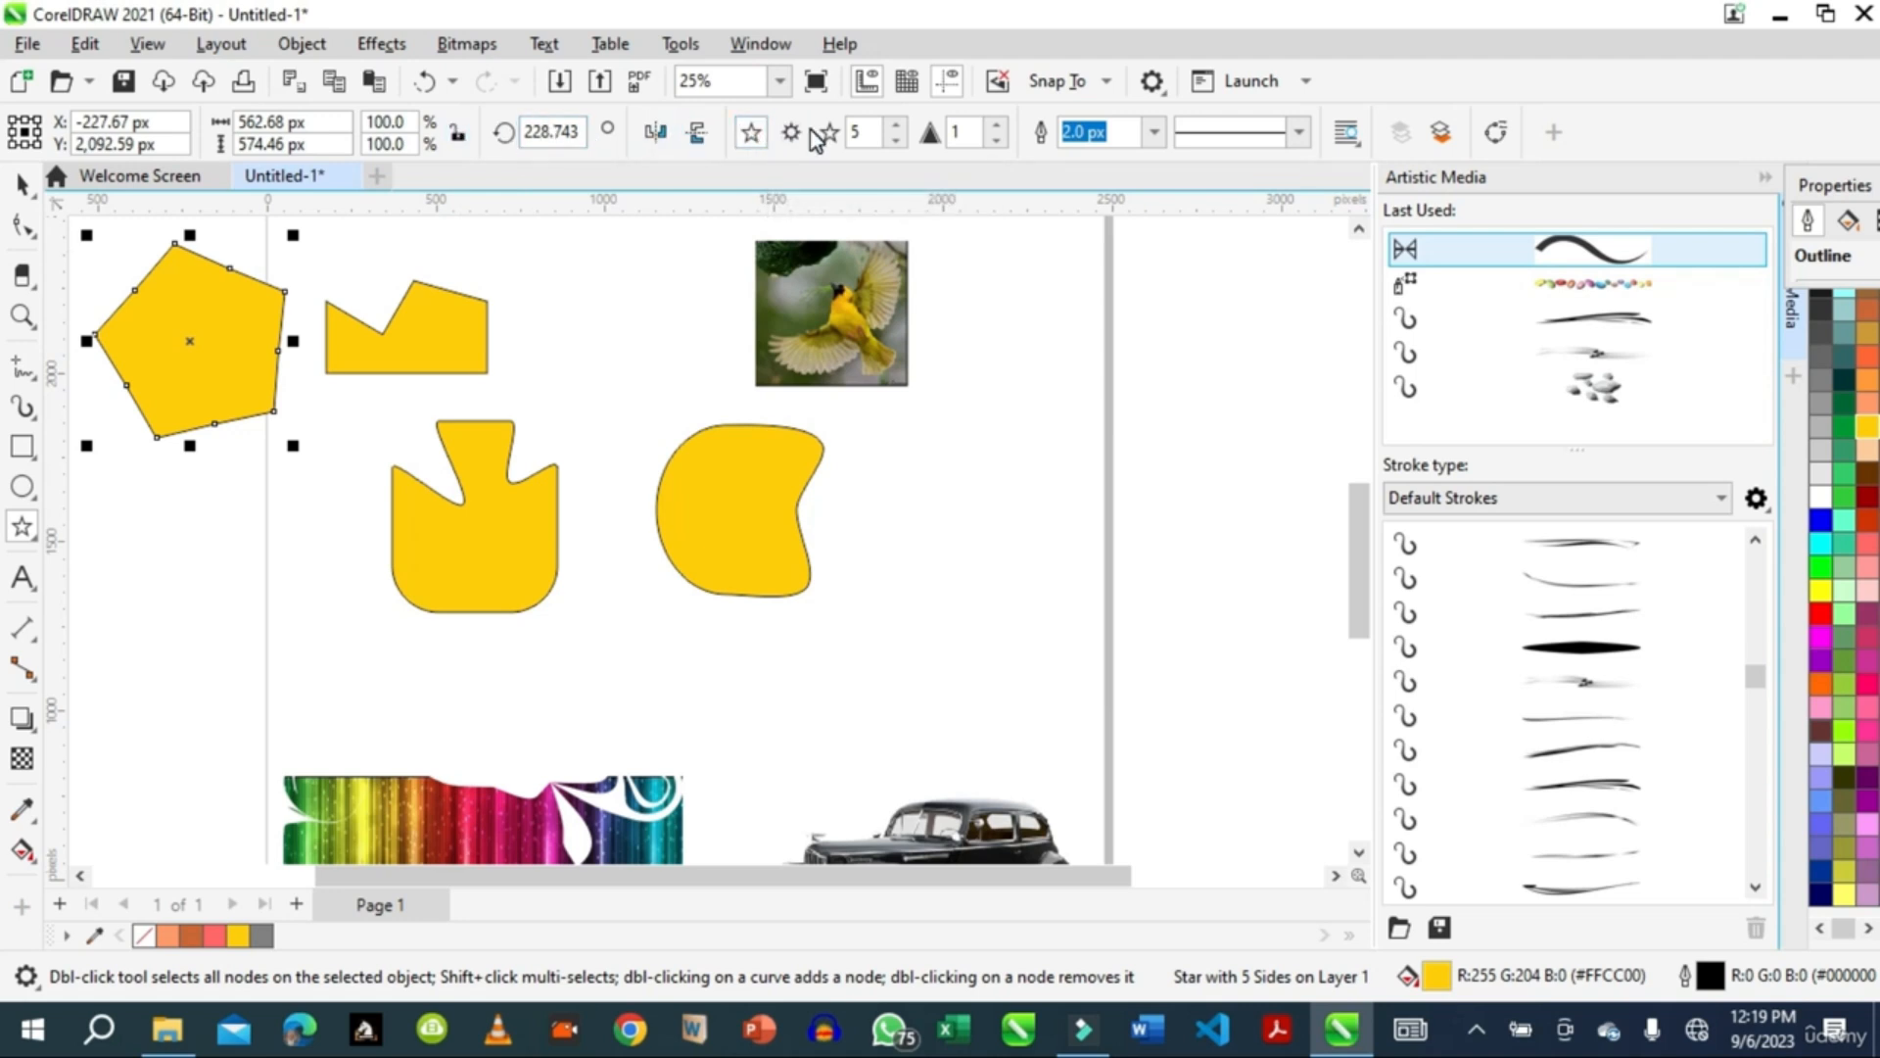
Step: Set the star's number of points to 11
left_click(895, 126)
left_click(896, 126)
left_click(895, 125)
left_click(895, 126)
left_click(895, 126)
left_click(895, 126)
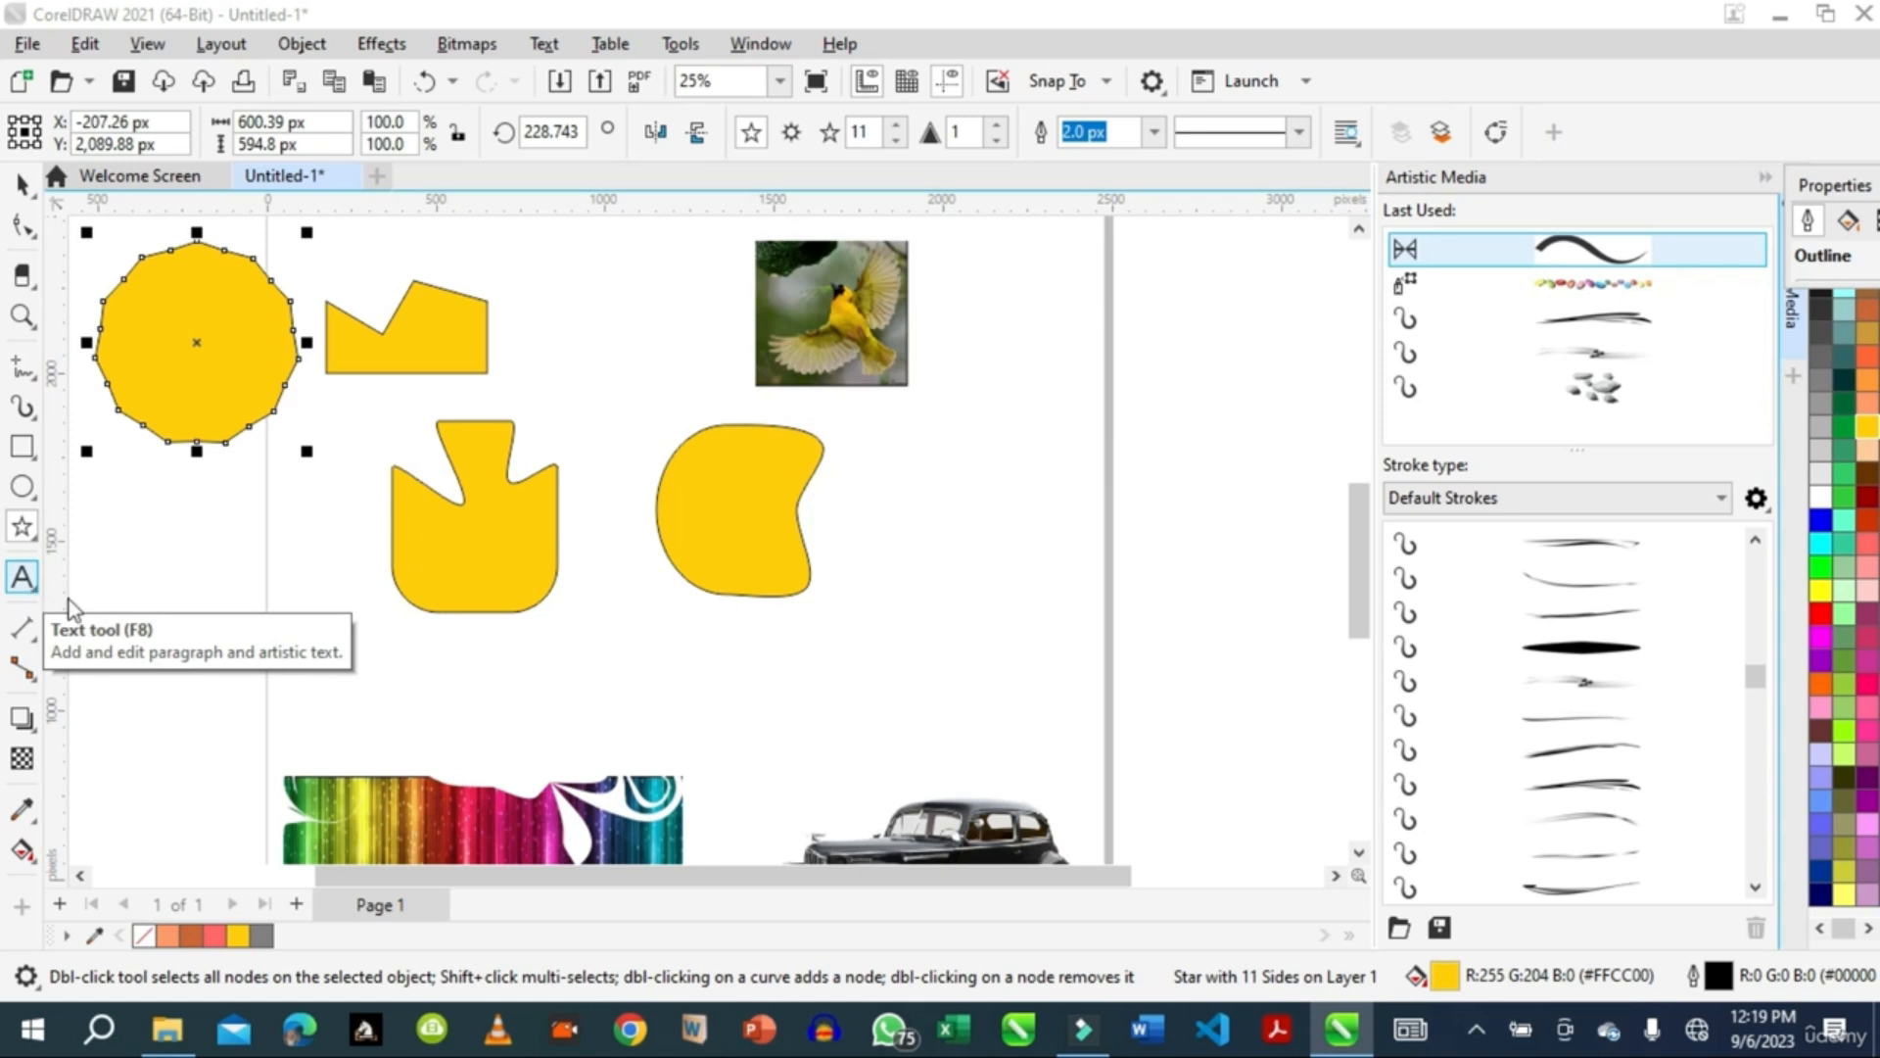
left_click(33, 529)
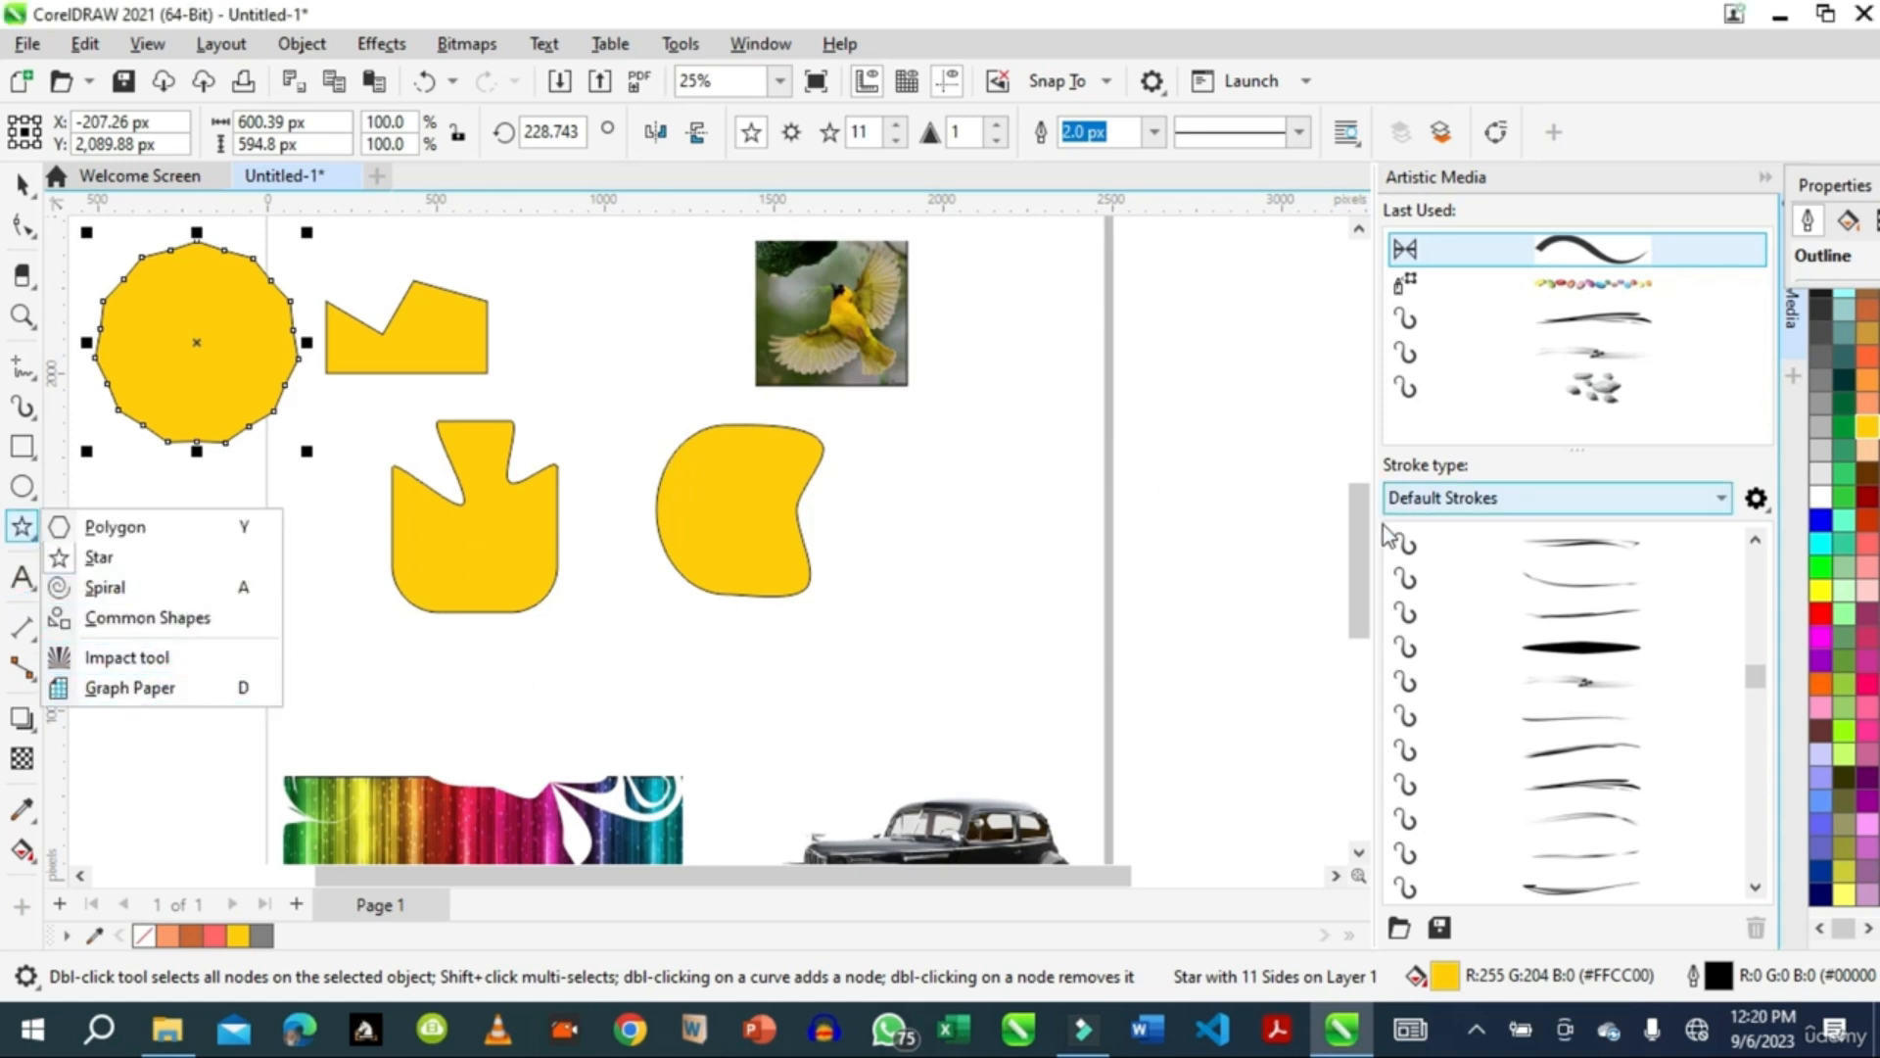
left_click_drag(1361, 537, 1349, 642)
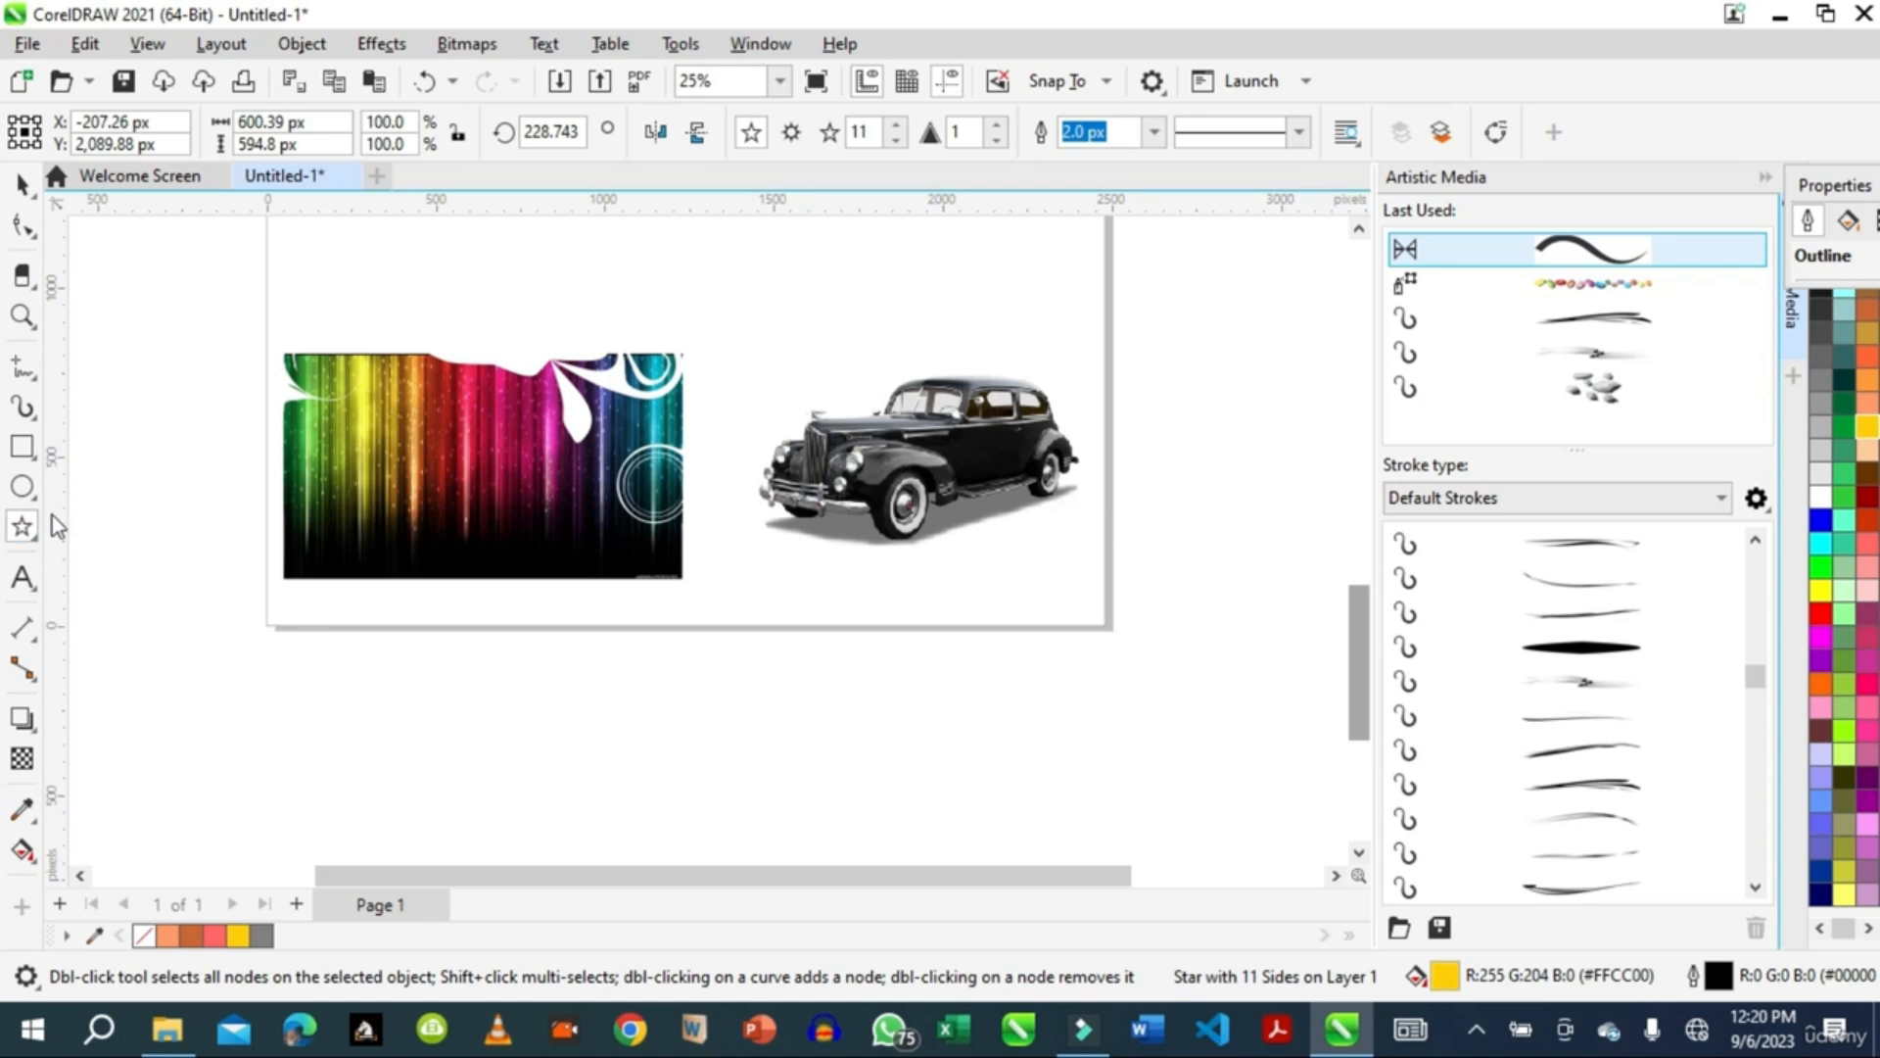
Step: Draw a parallel-style impact shape over the car with the Impact tool and move it off toward the page's right edge
left_click(23, 529)
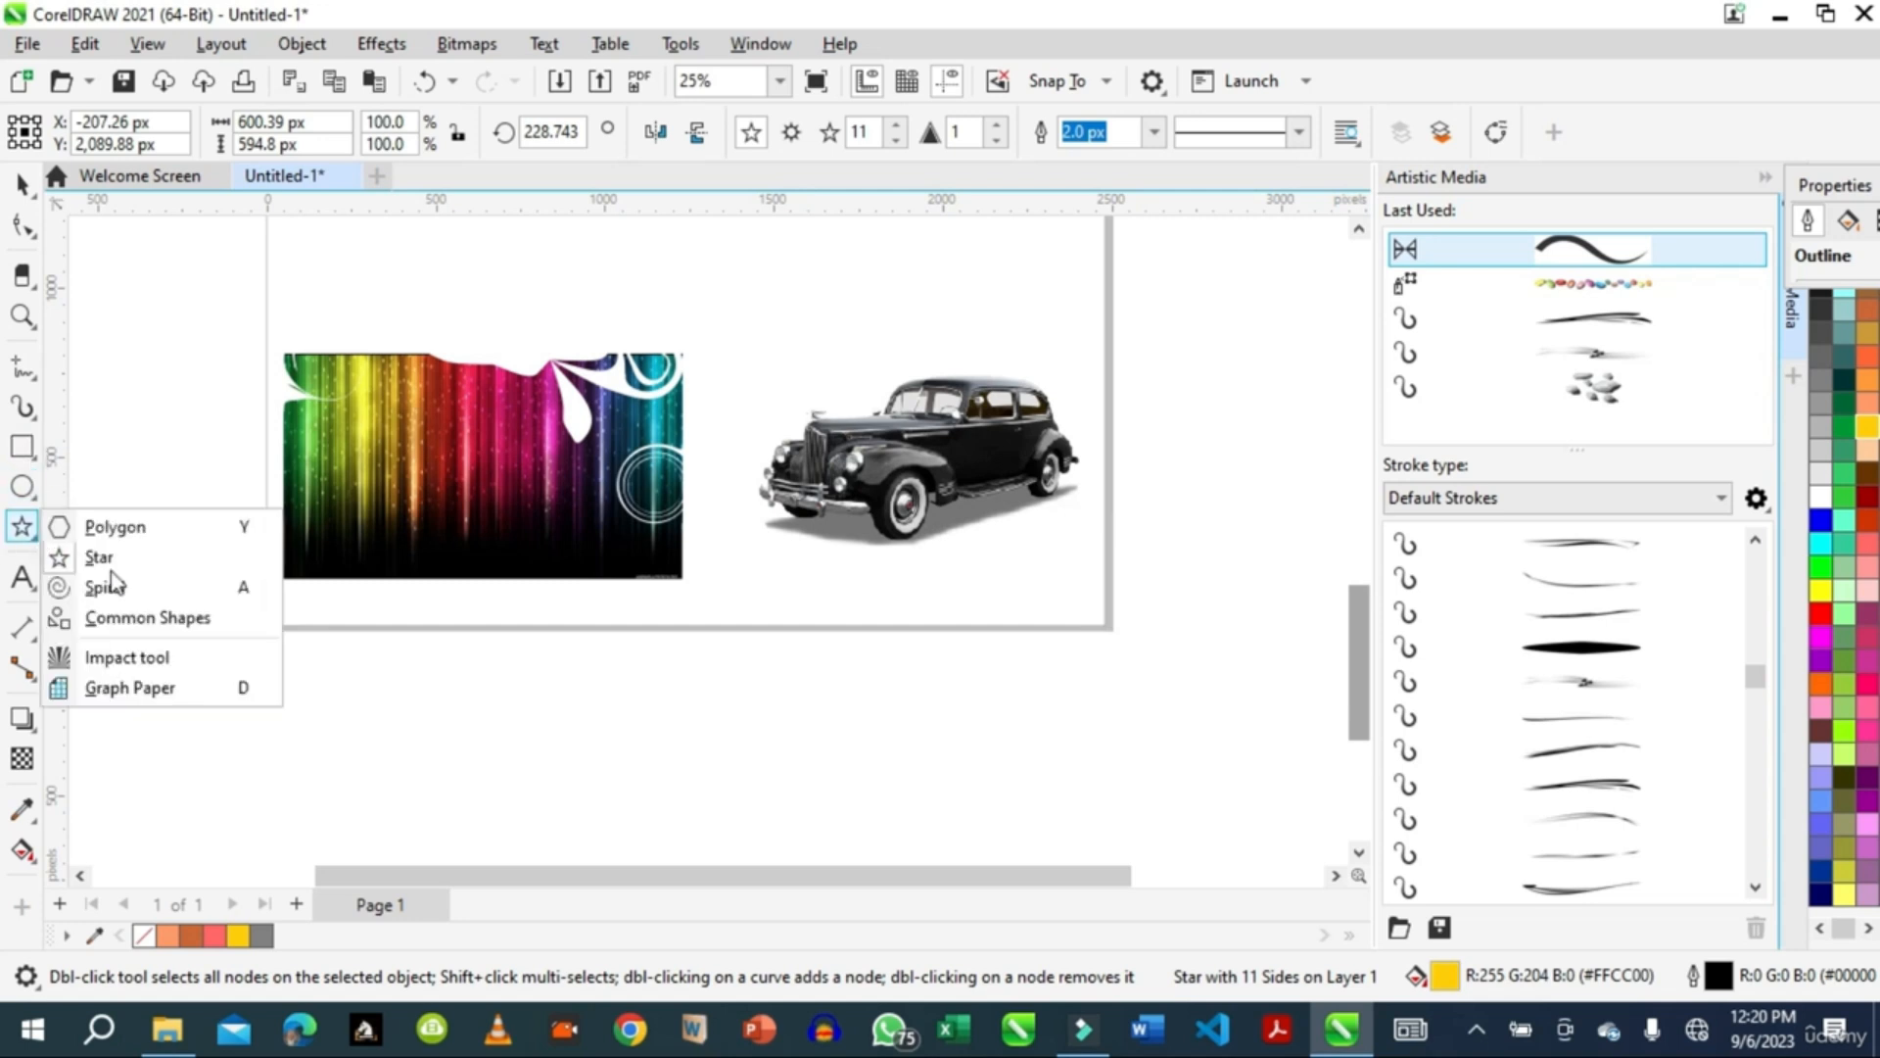
left_click(124, 657)
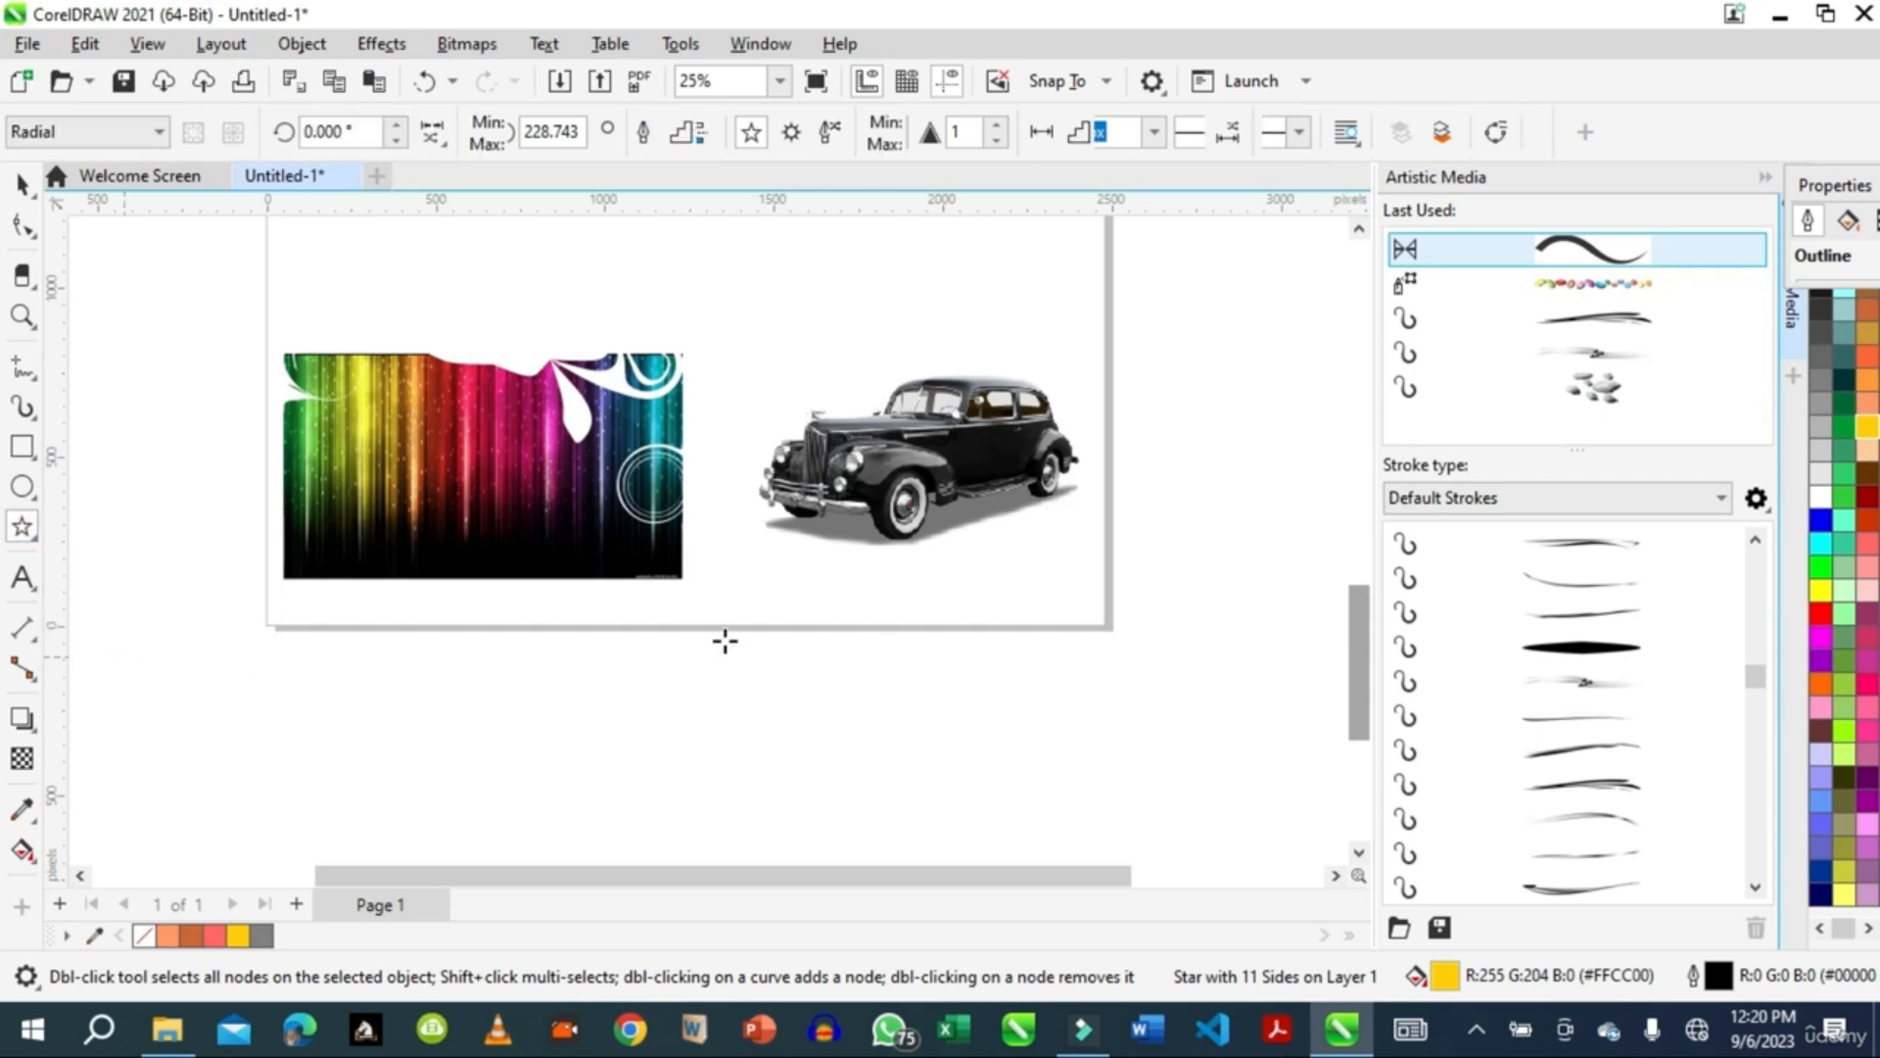
left_click(158, 131)
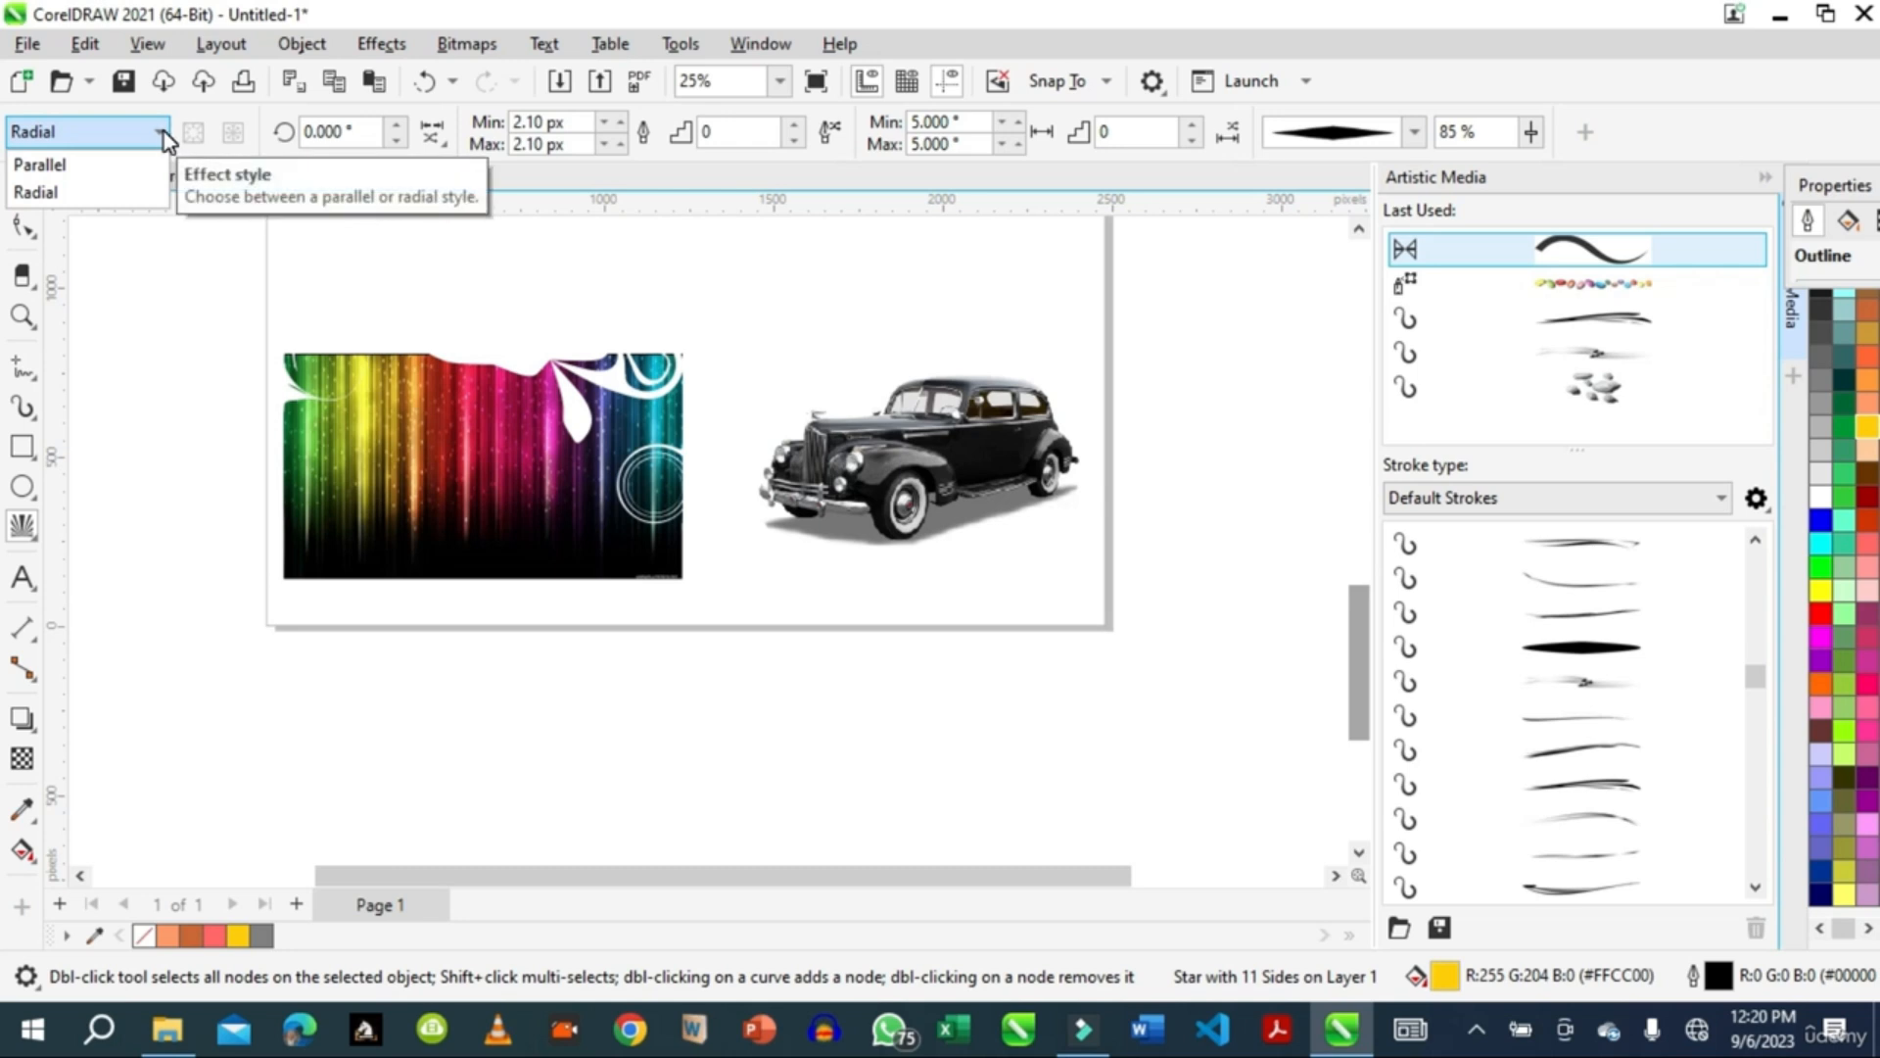
left_click(99, 166)
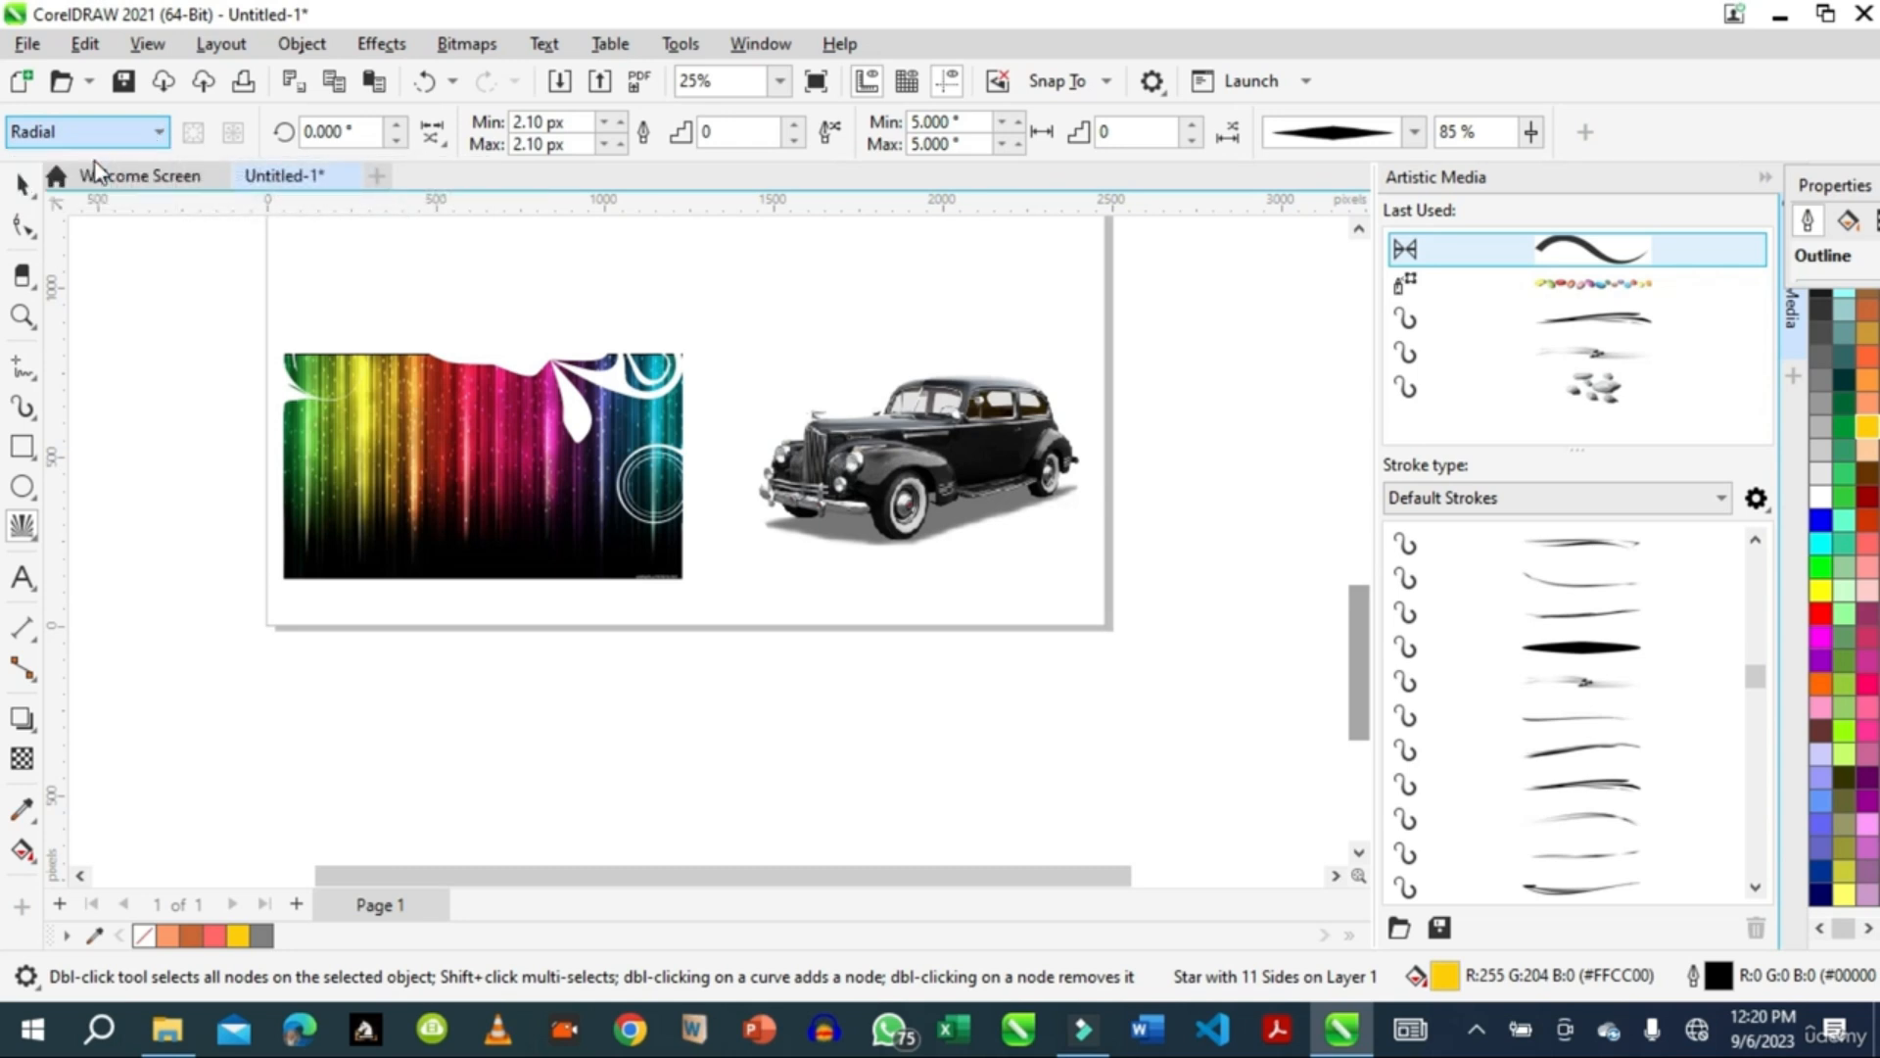
left_click_drag(965, 375, 1129, 618)
left_click(22, 183)
left_click_drag(1036, 378, 1193, 393)
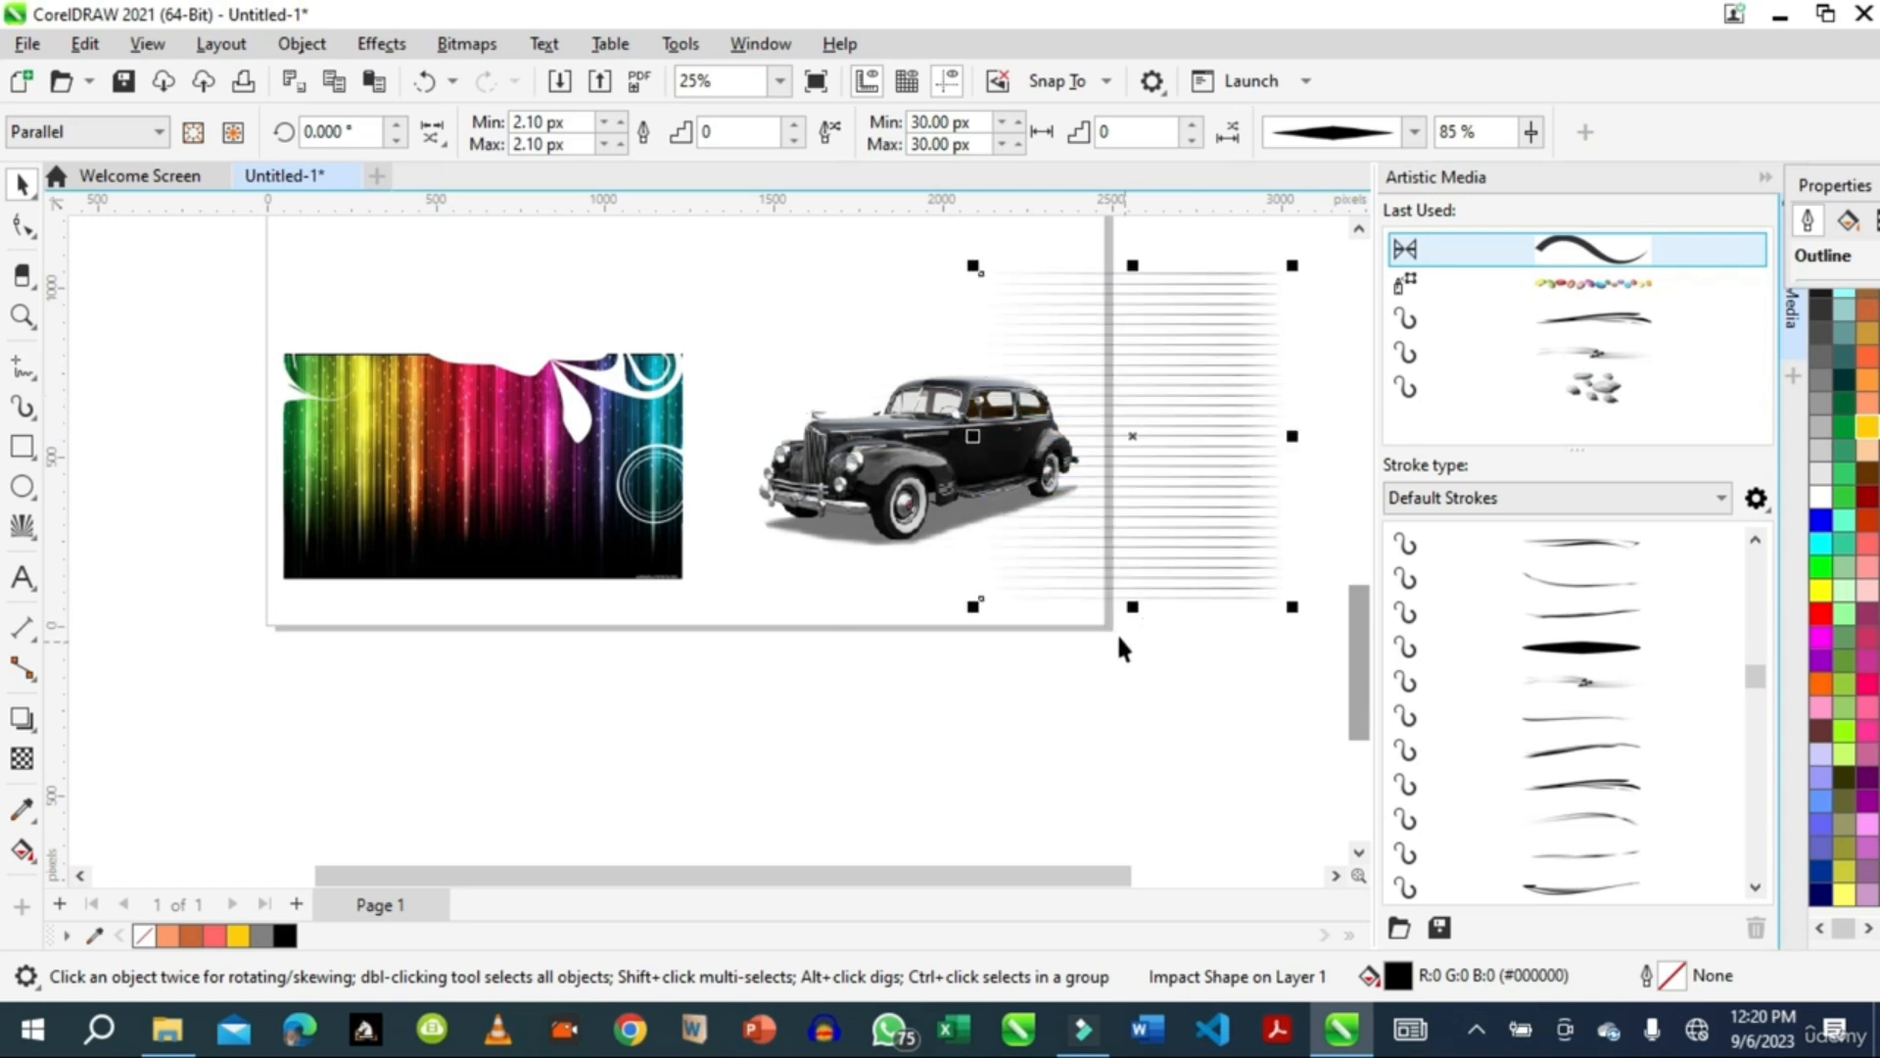
left_click(132, 245)
Step: Draw a radial impact shape about 730 px across between the rainbow image and the car, then move it below the car
left_click(27, 543)
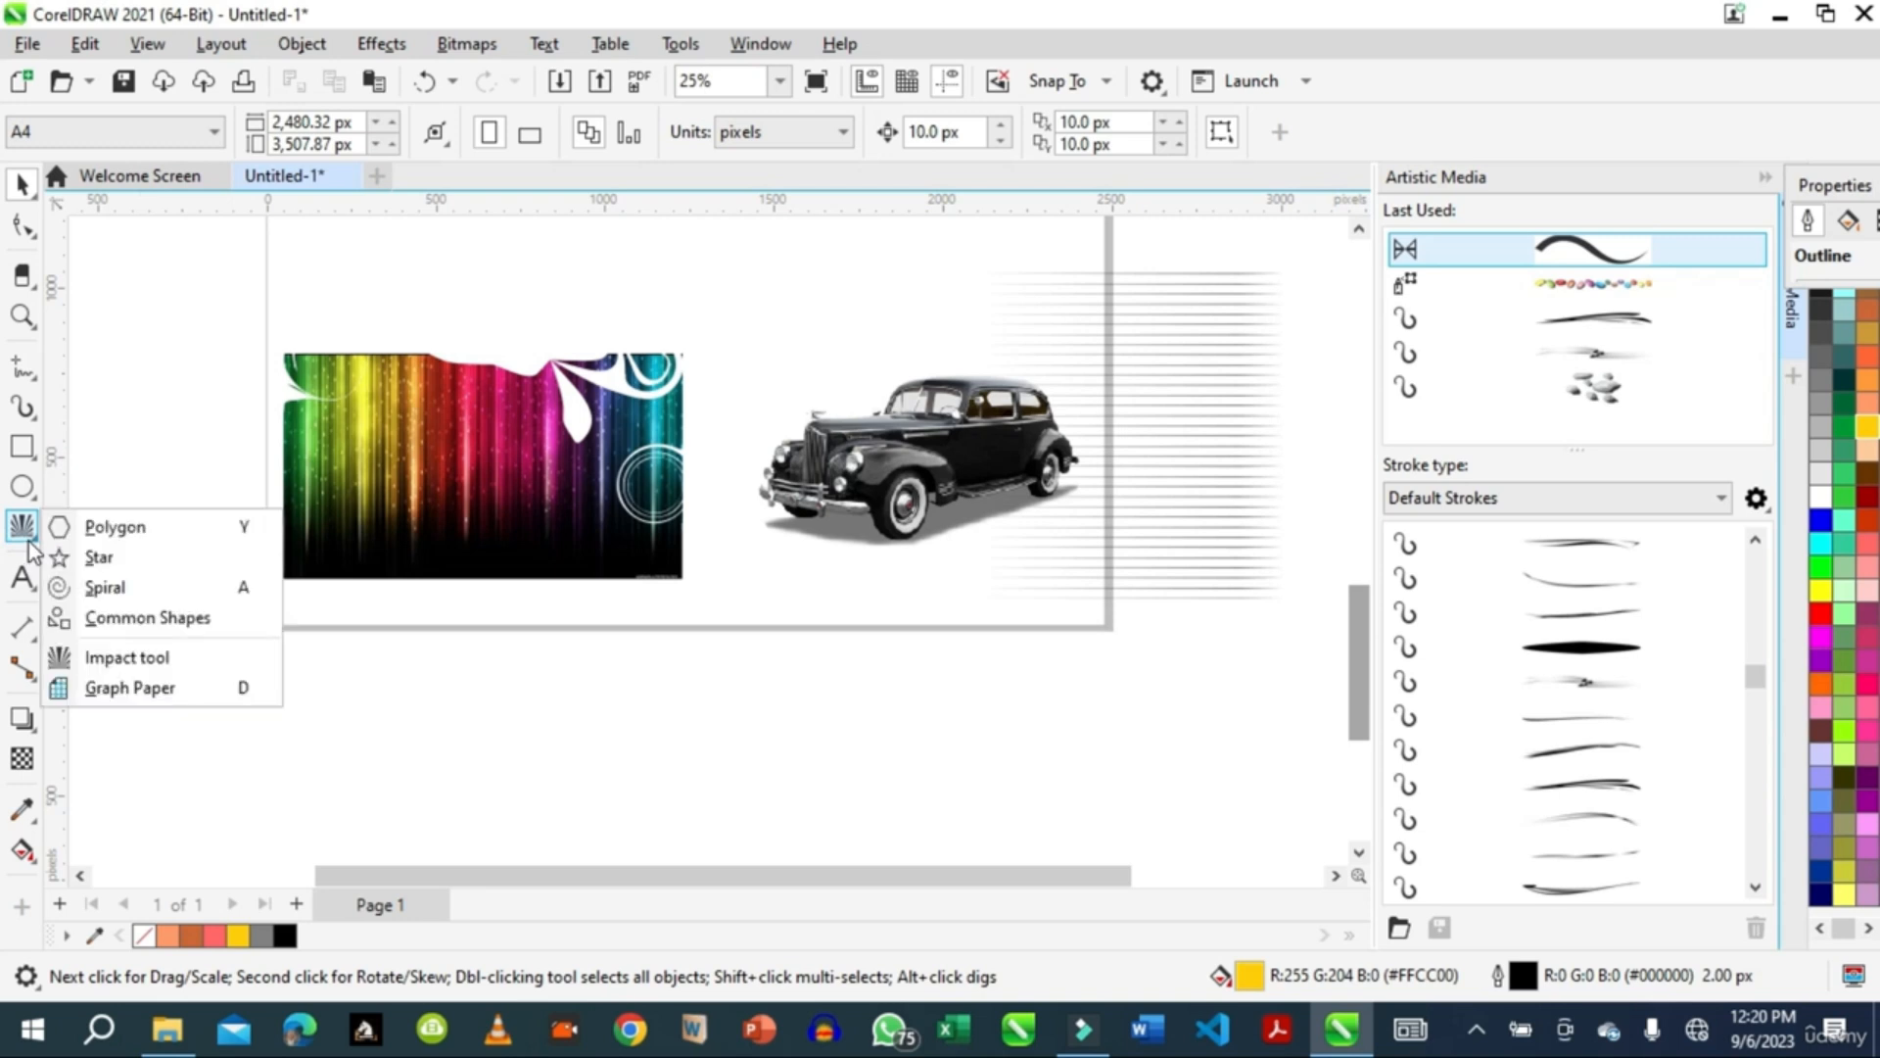
left_click(116, 664)
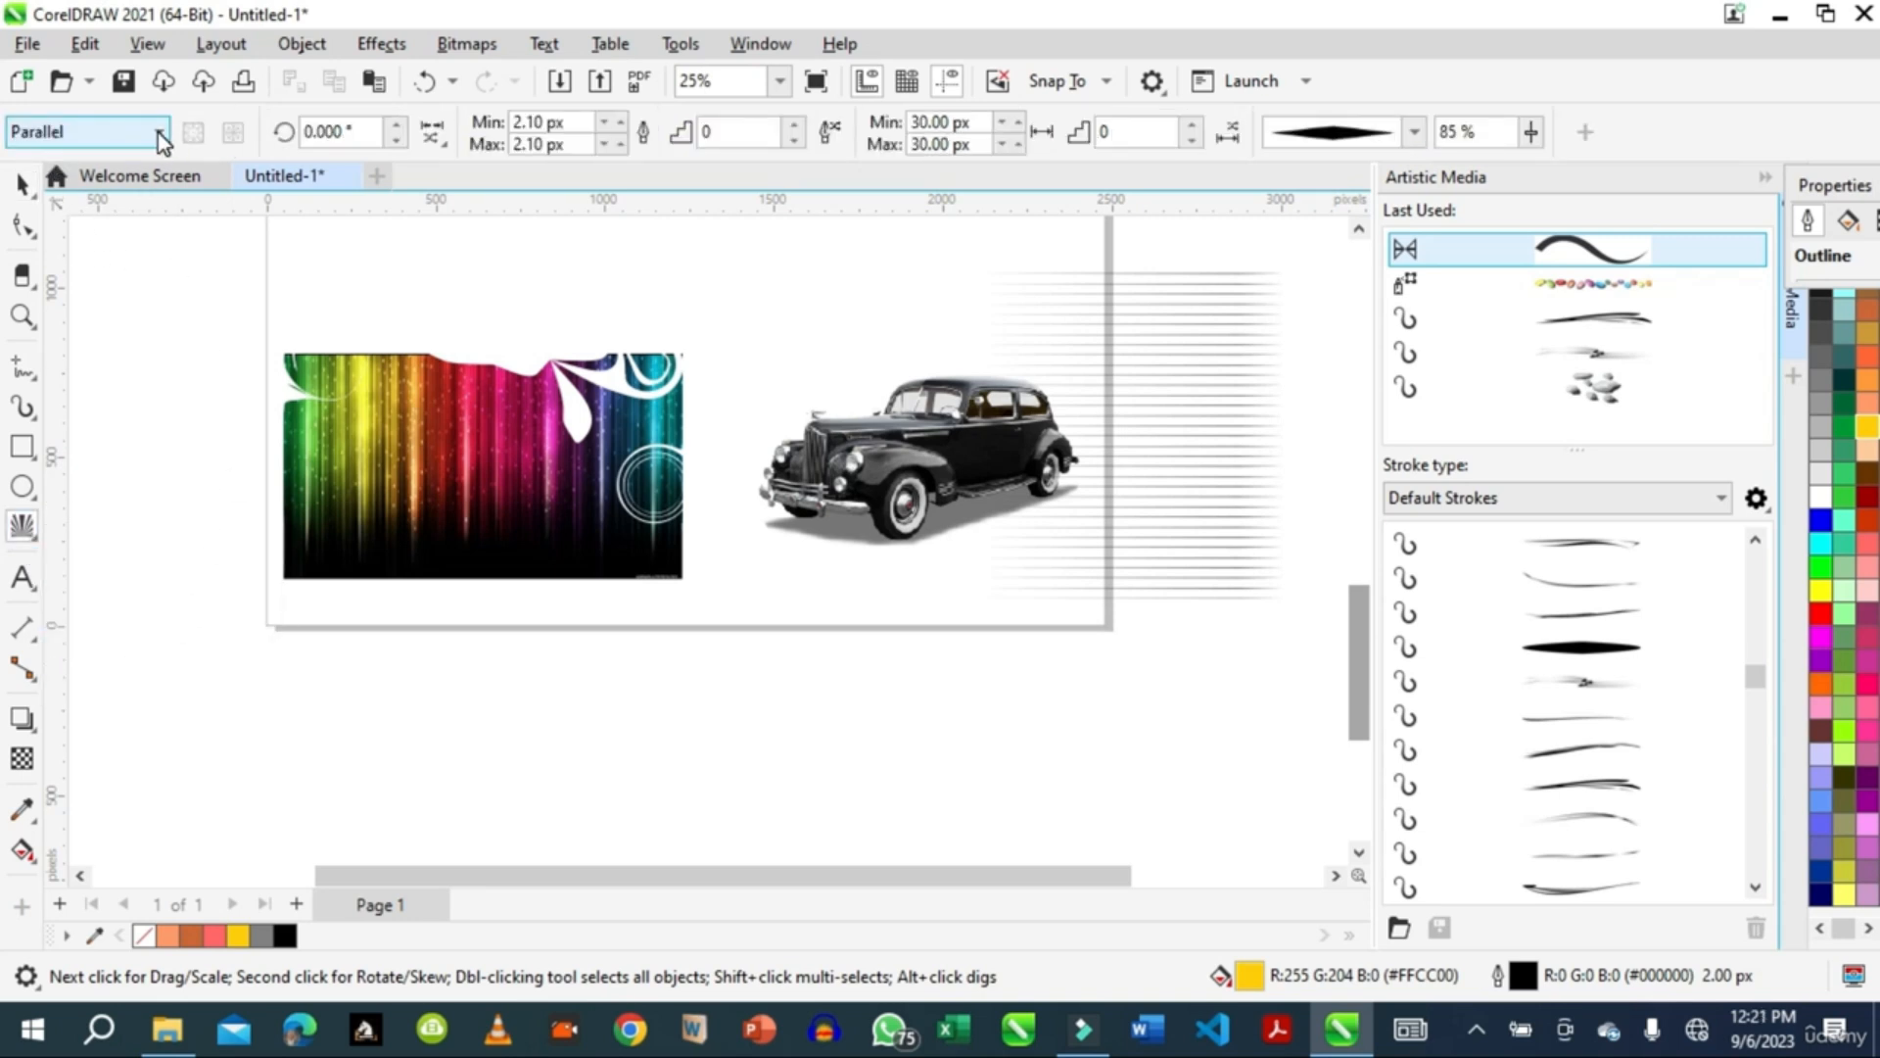
left_click(160, 132)
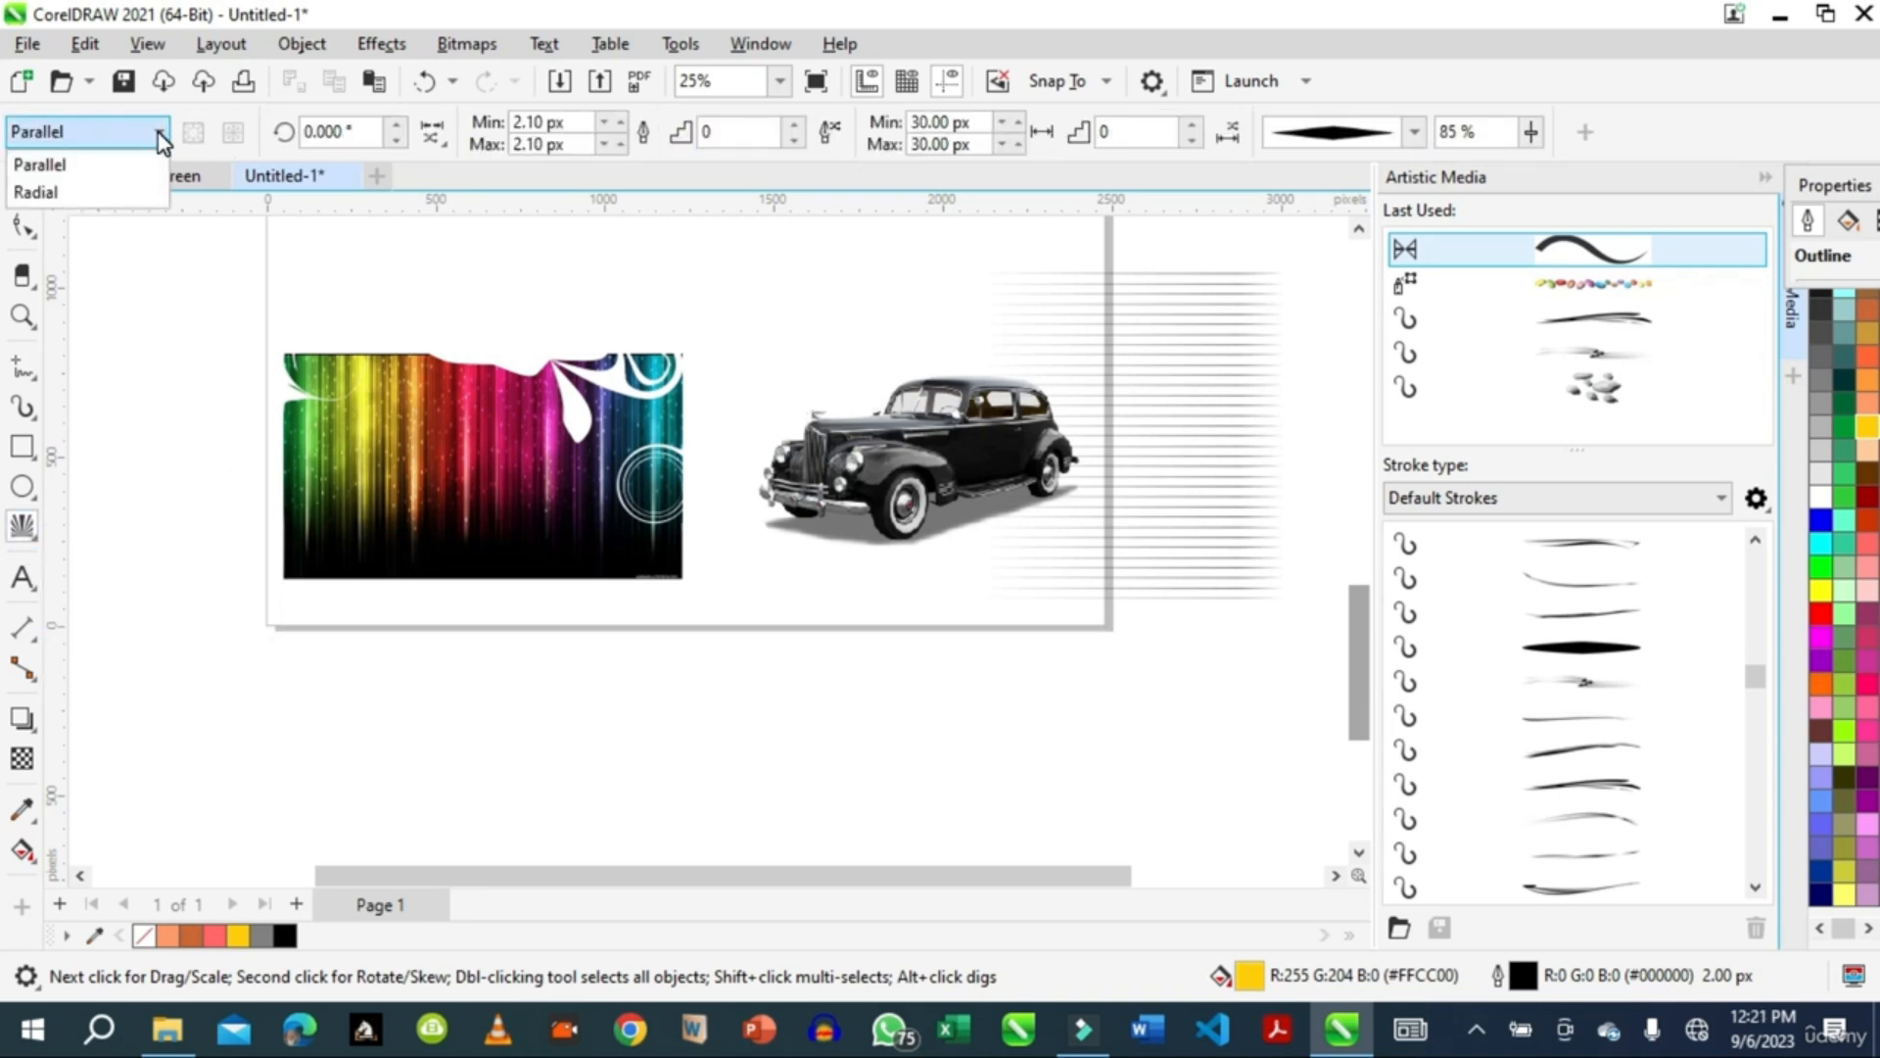
left_click(51, 192)
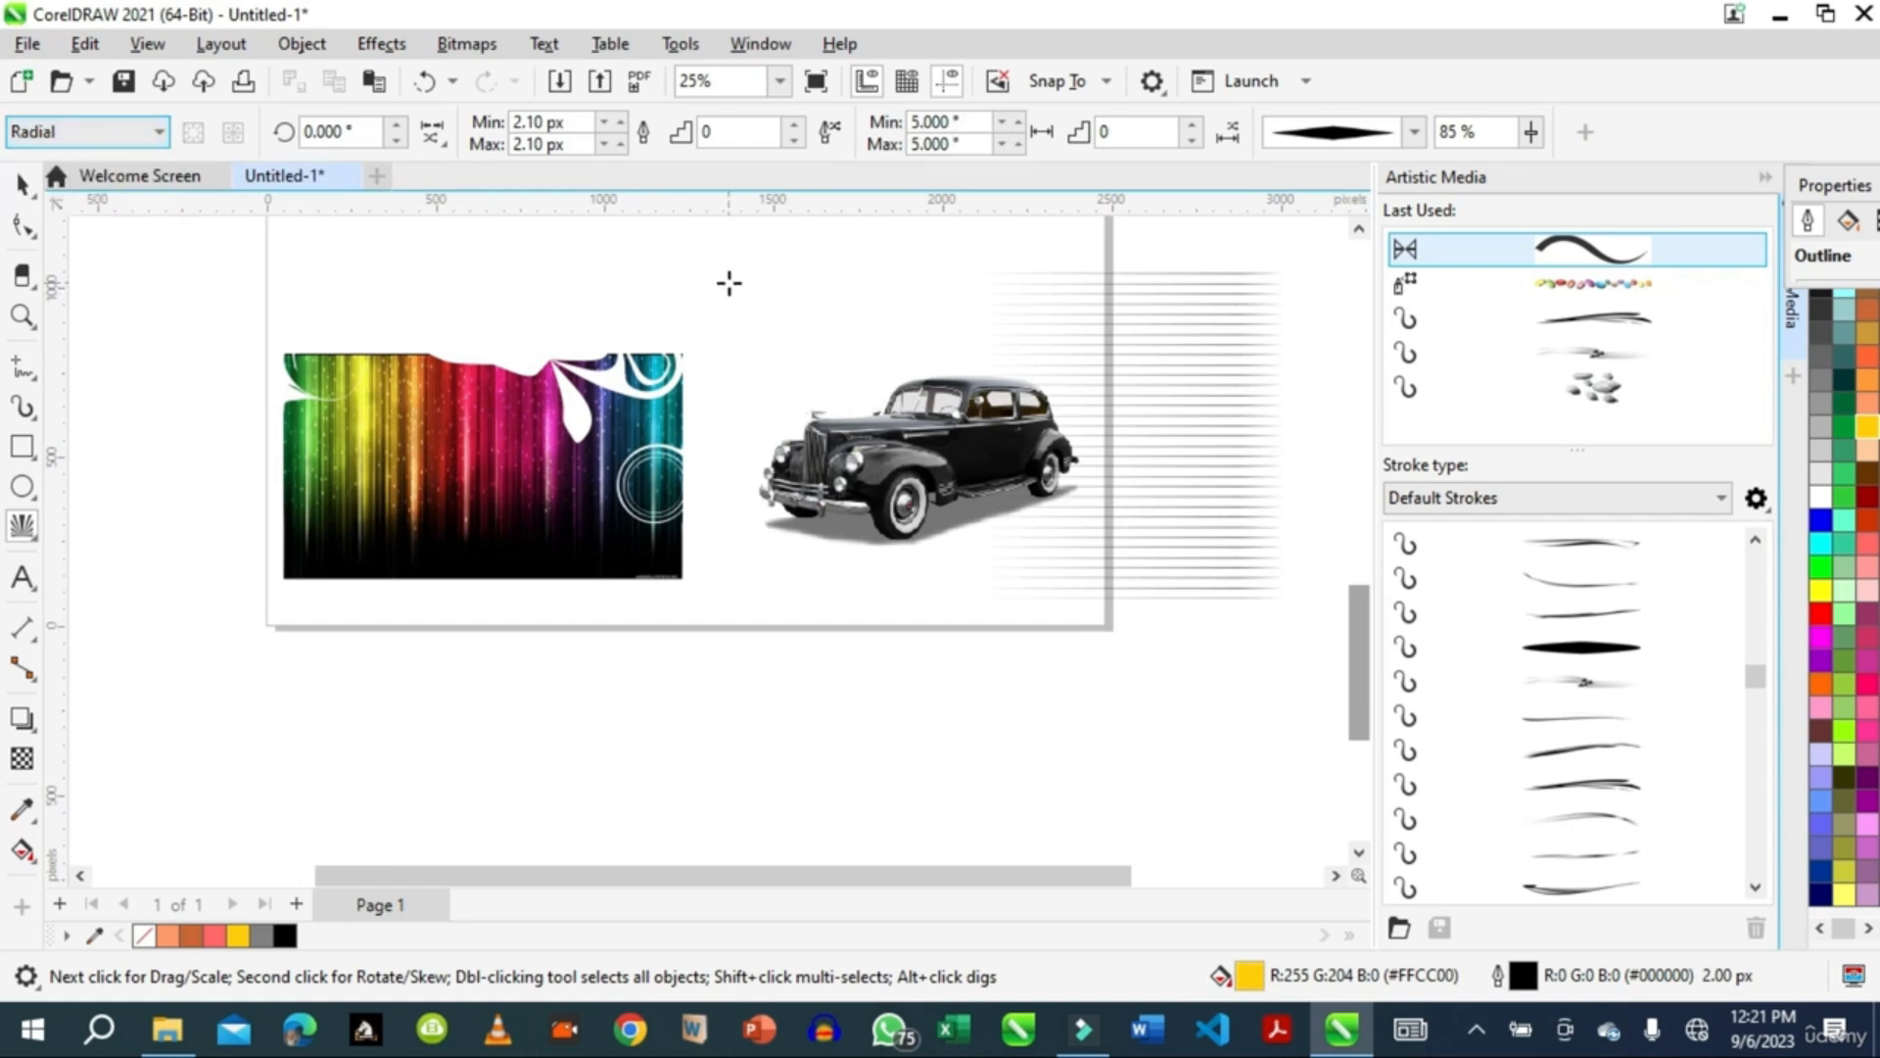
left_click_drag(742, 256, 860, 299)
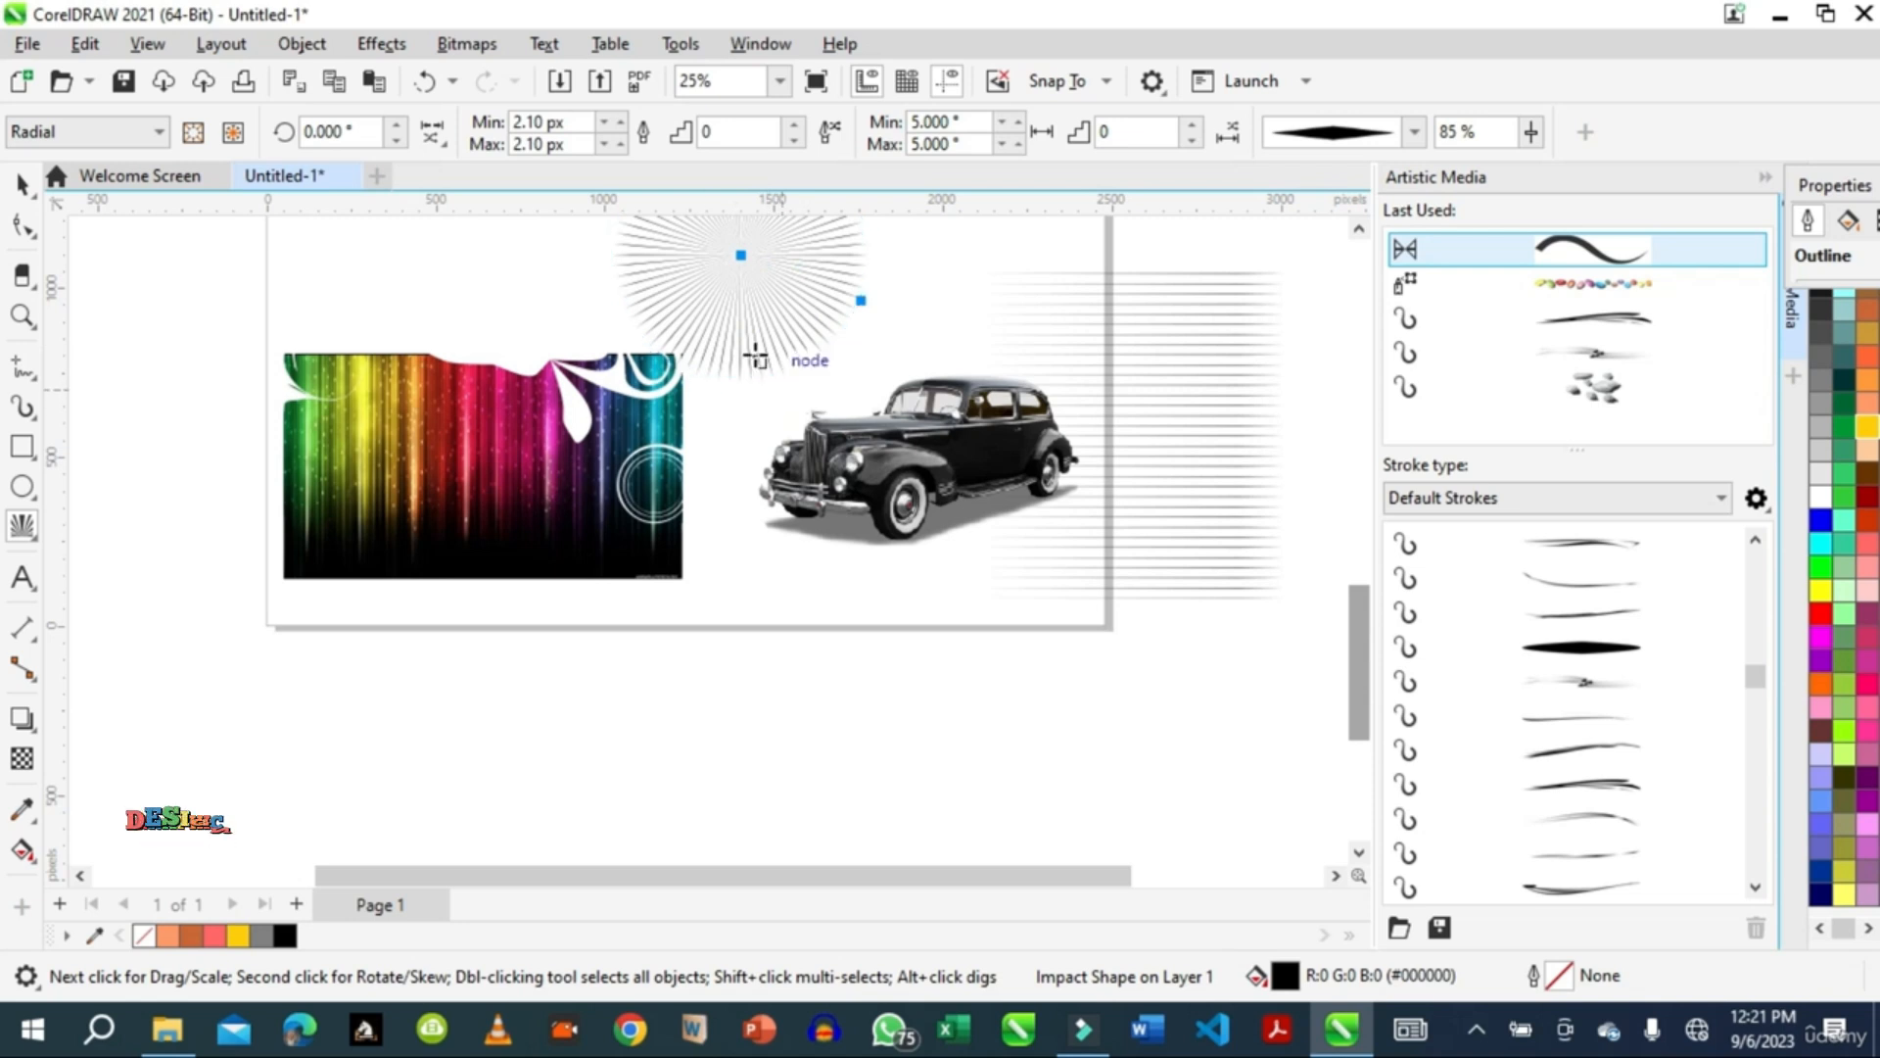
left_click(23, 186)
left_click_drag(777, 335, 876, 708)
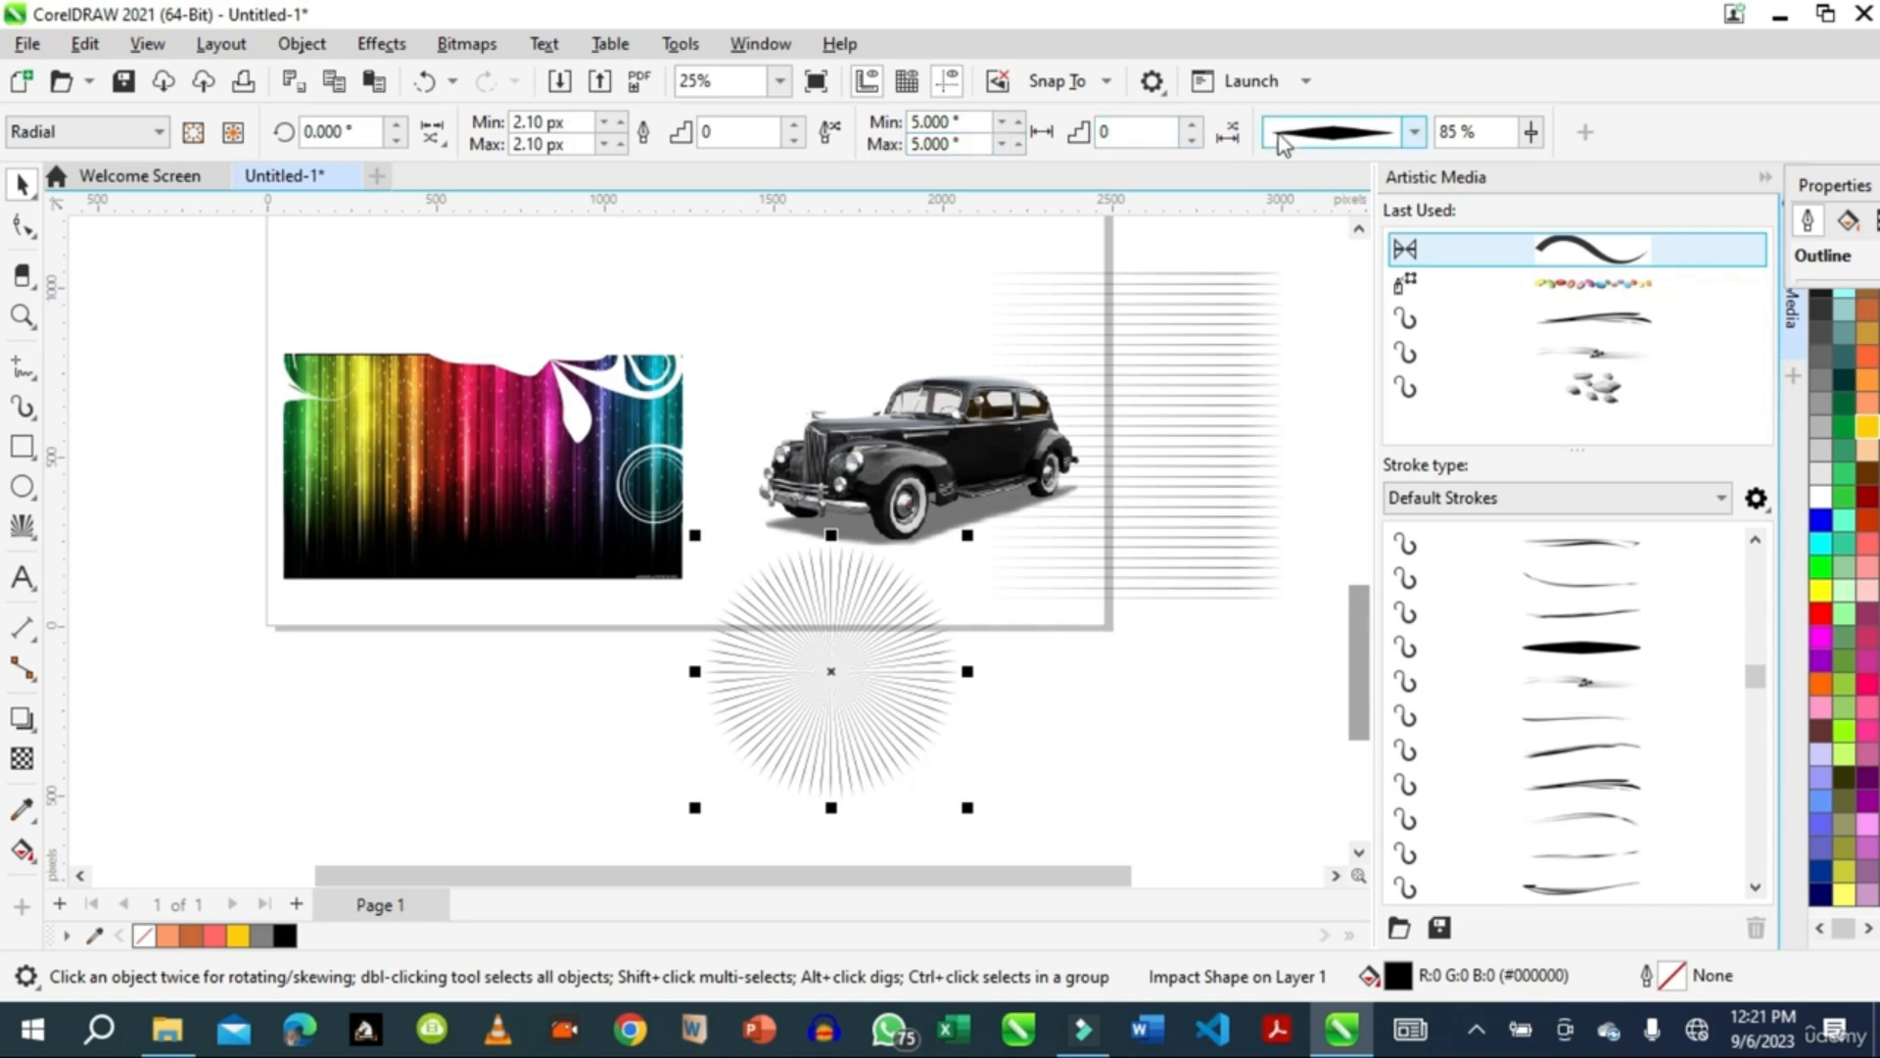
Step: Give the radial impact shape oval-tapered lines and use the car image as its outer border
left_click(1415, 134)
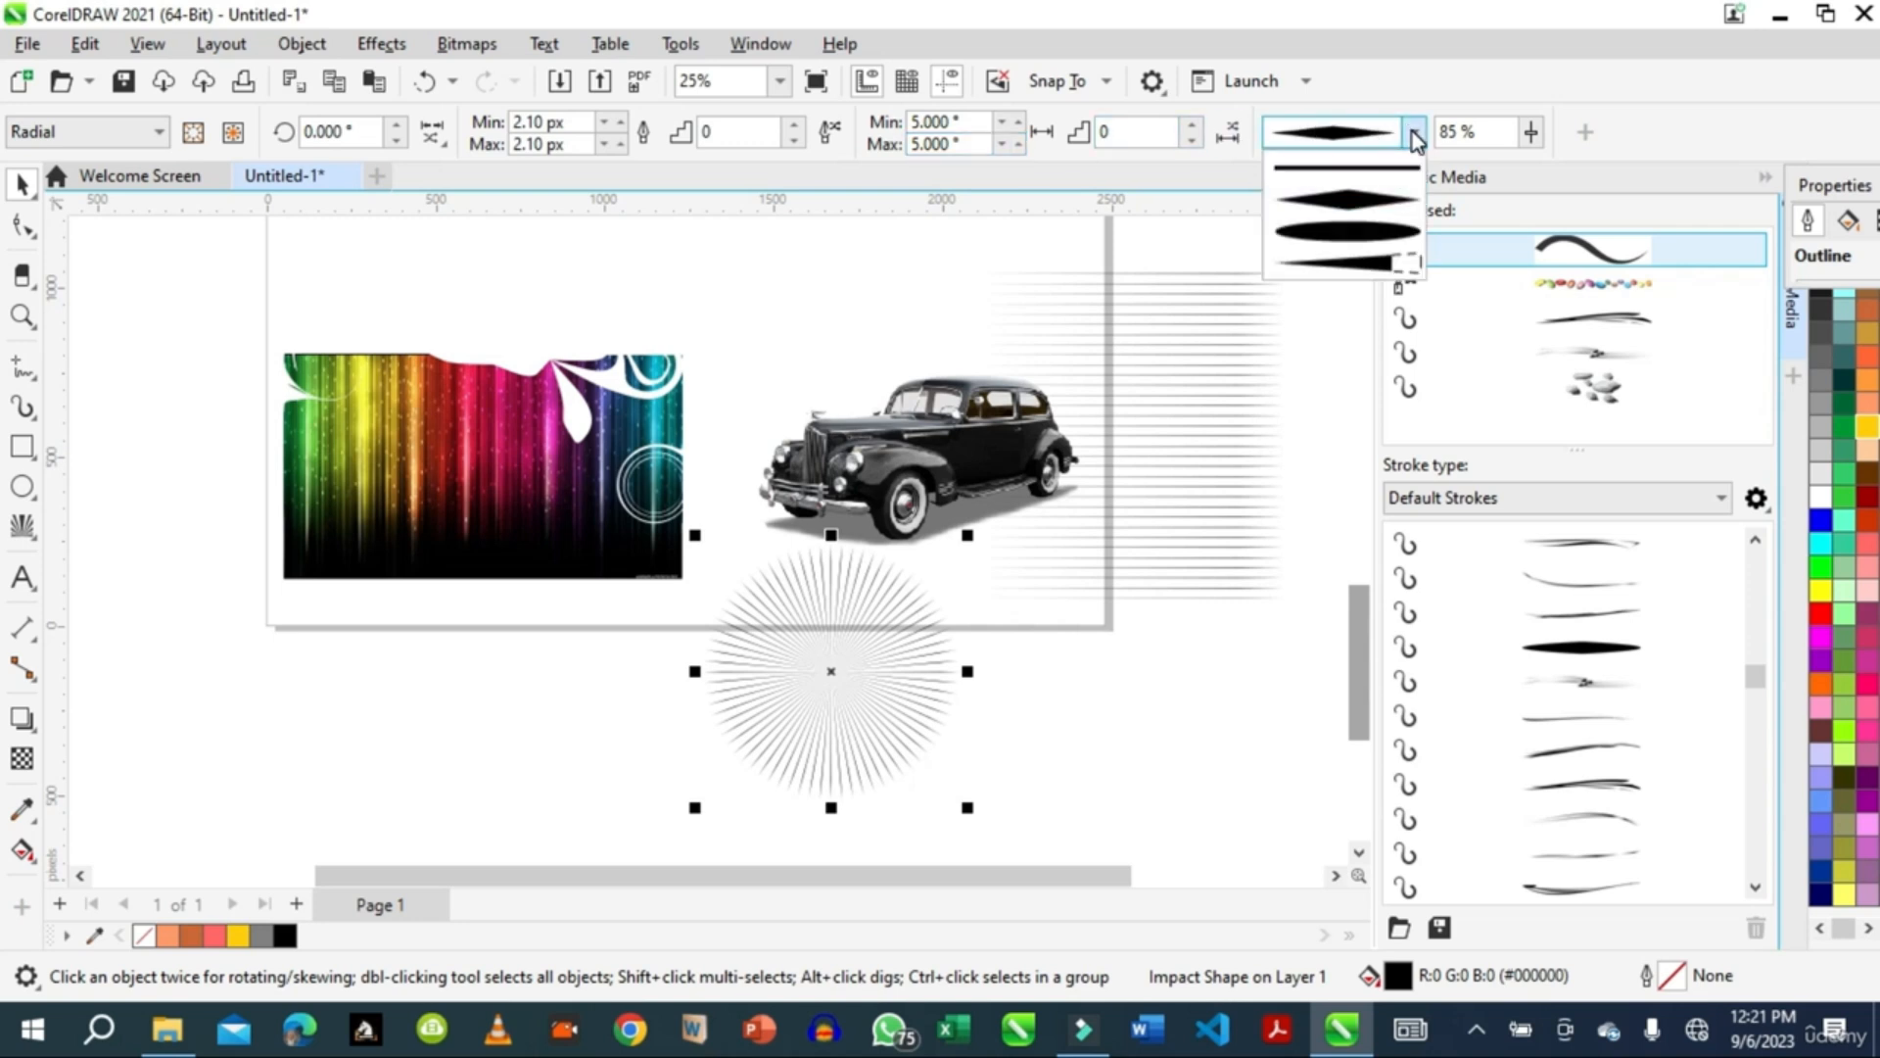
left_click(1367, 233)
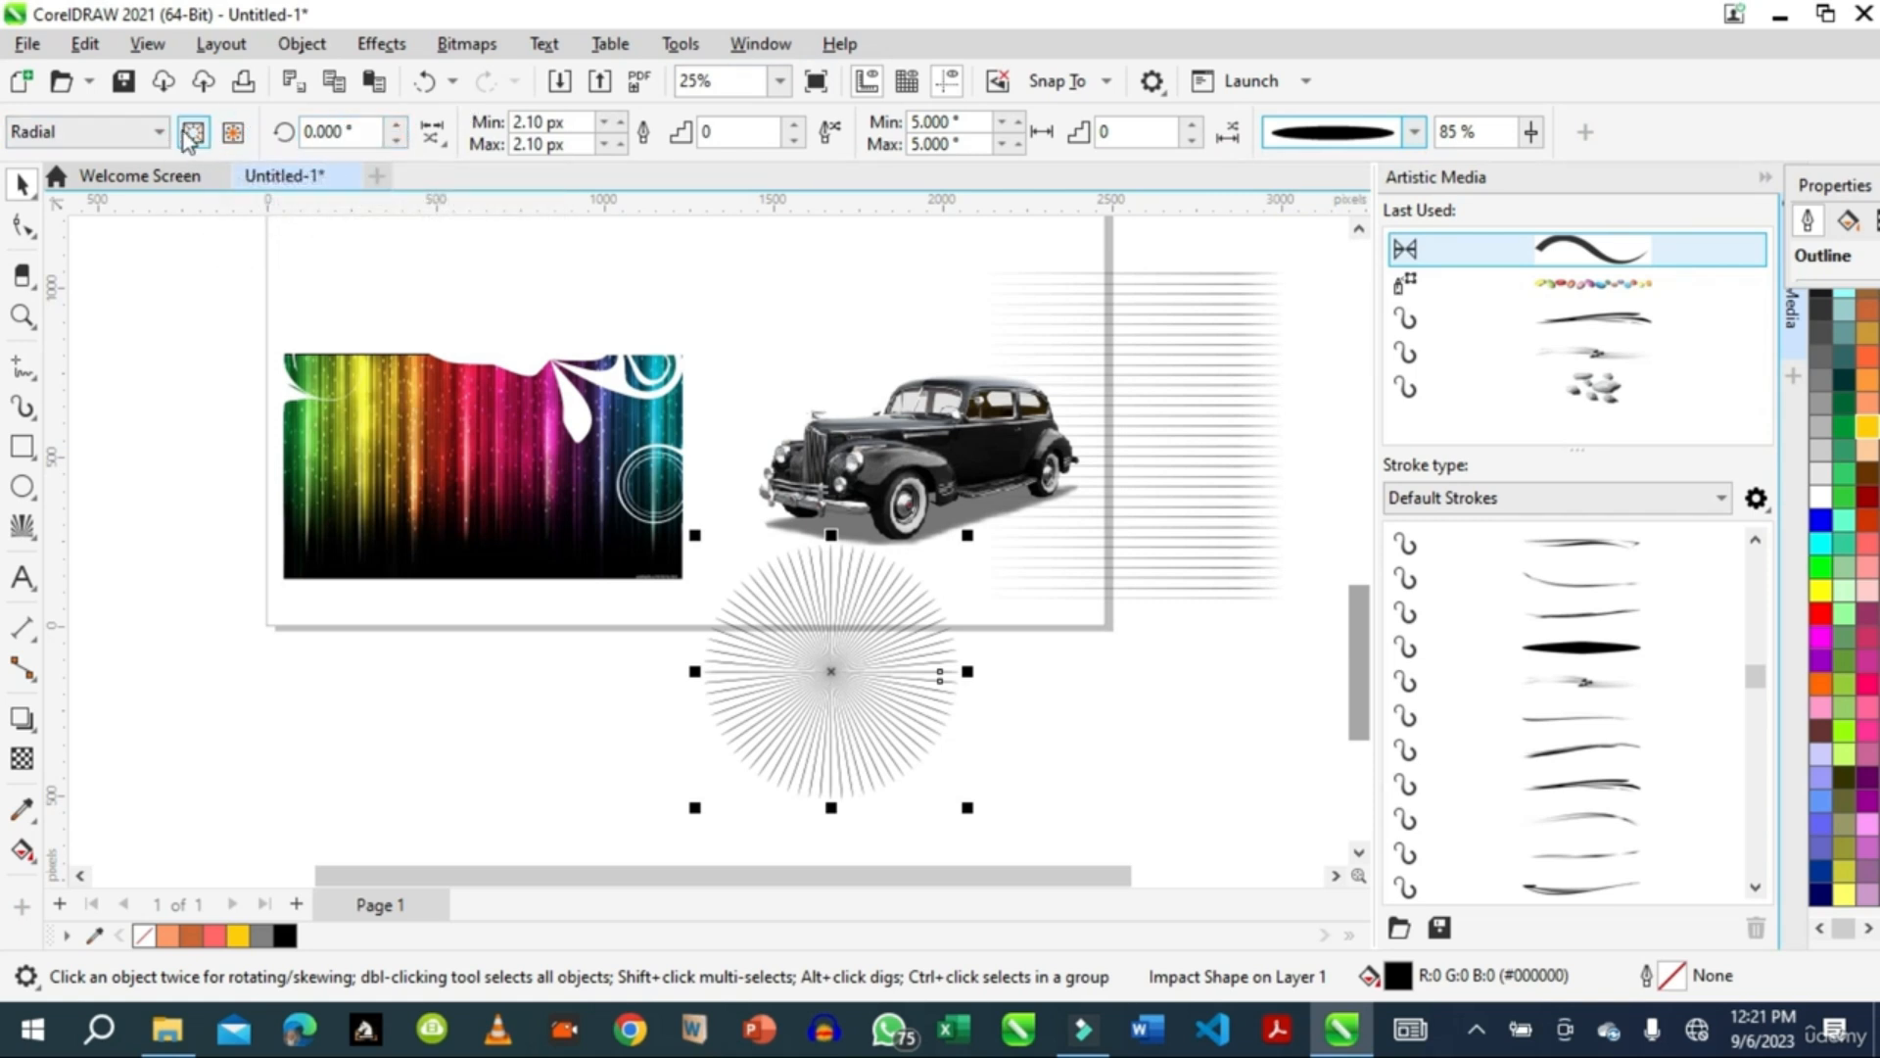
left_click(232, 137)
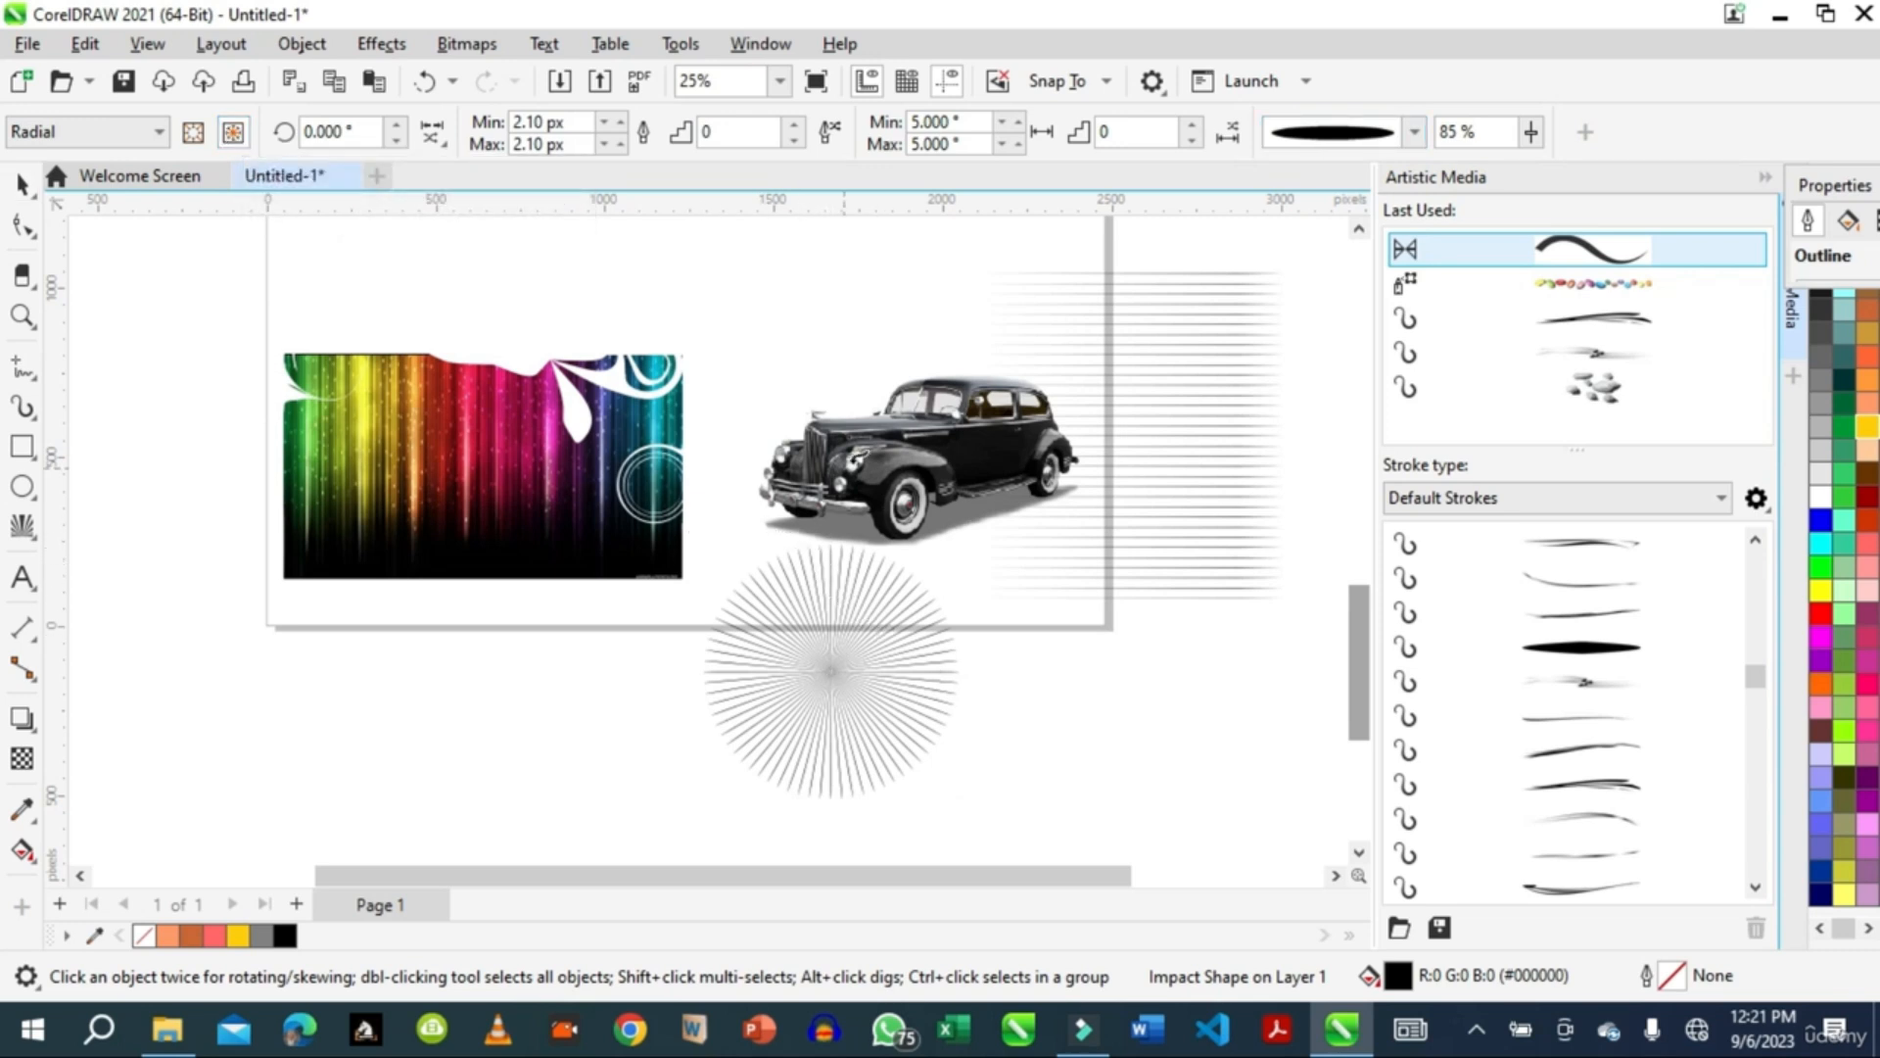
left_click(877, 428)
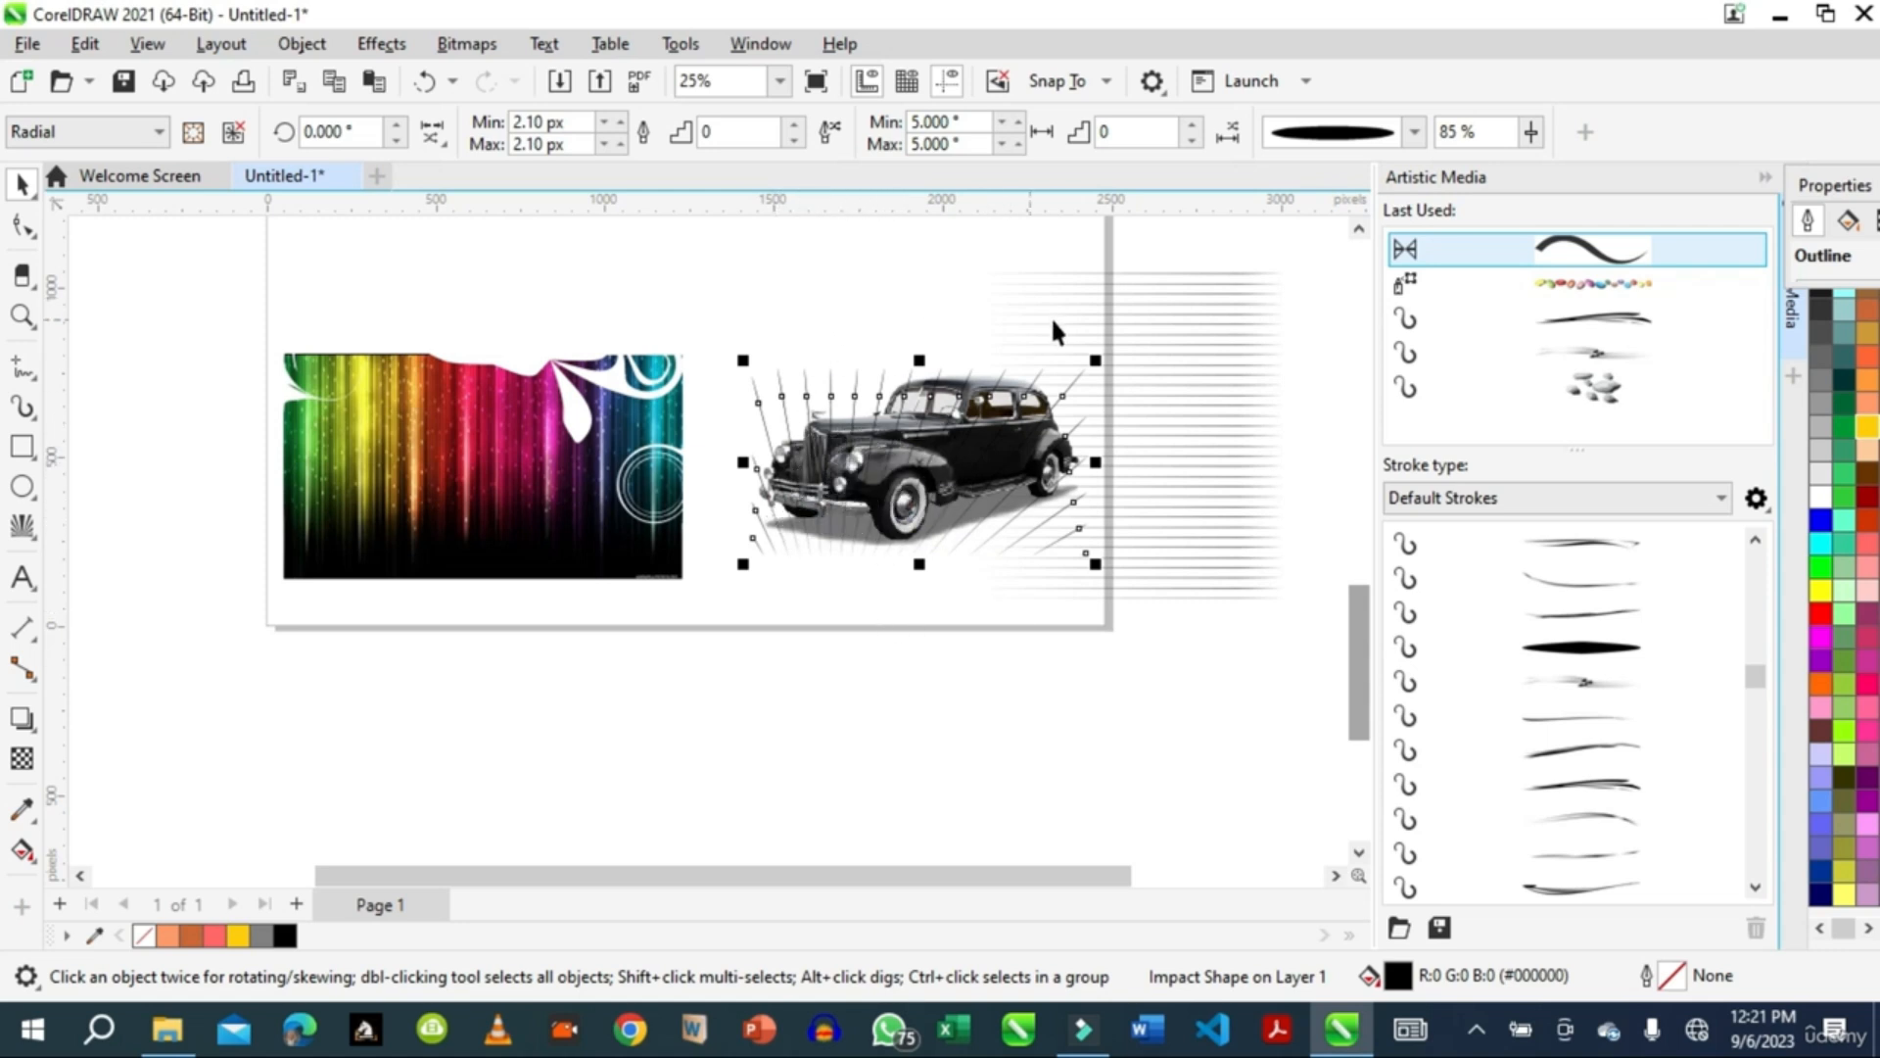
Step: Delete the parallel impact lines beside the car and move the radial rays up so they fan out above the car's roof
left_click(1134, 368)
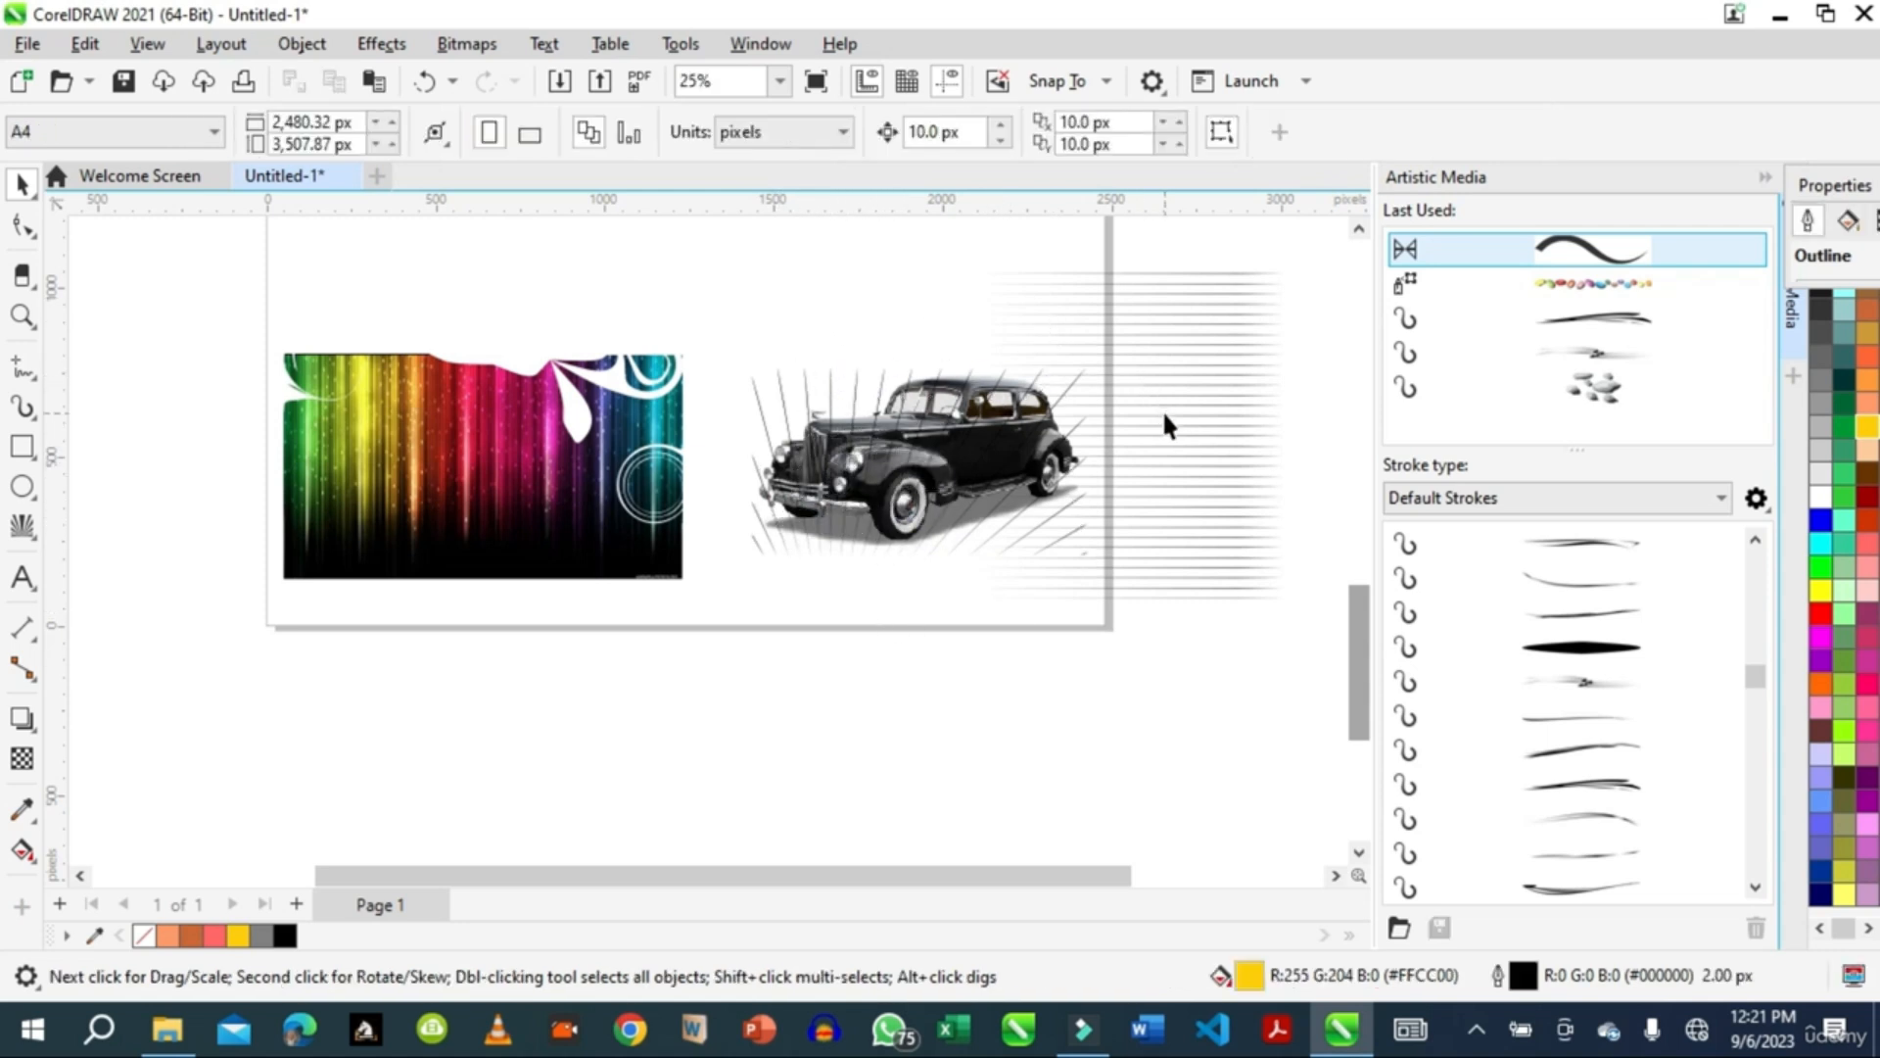
left_click(1187, 431)
key("Delete")
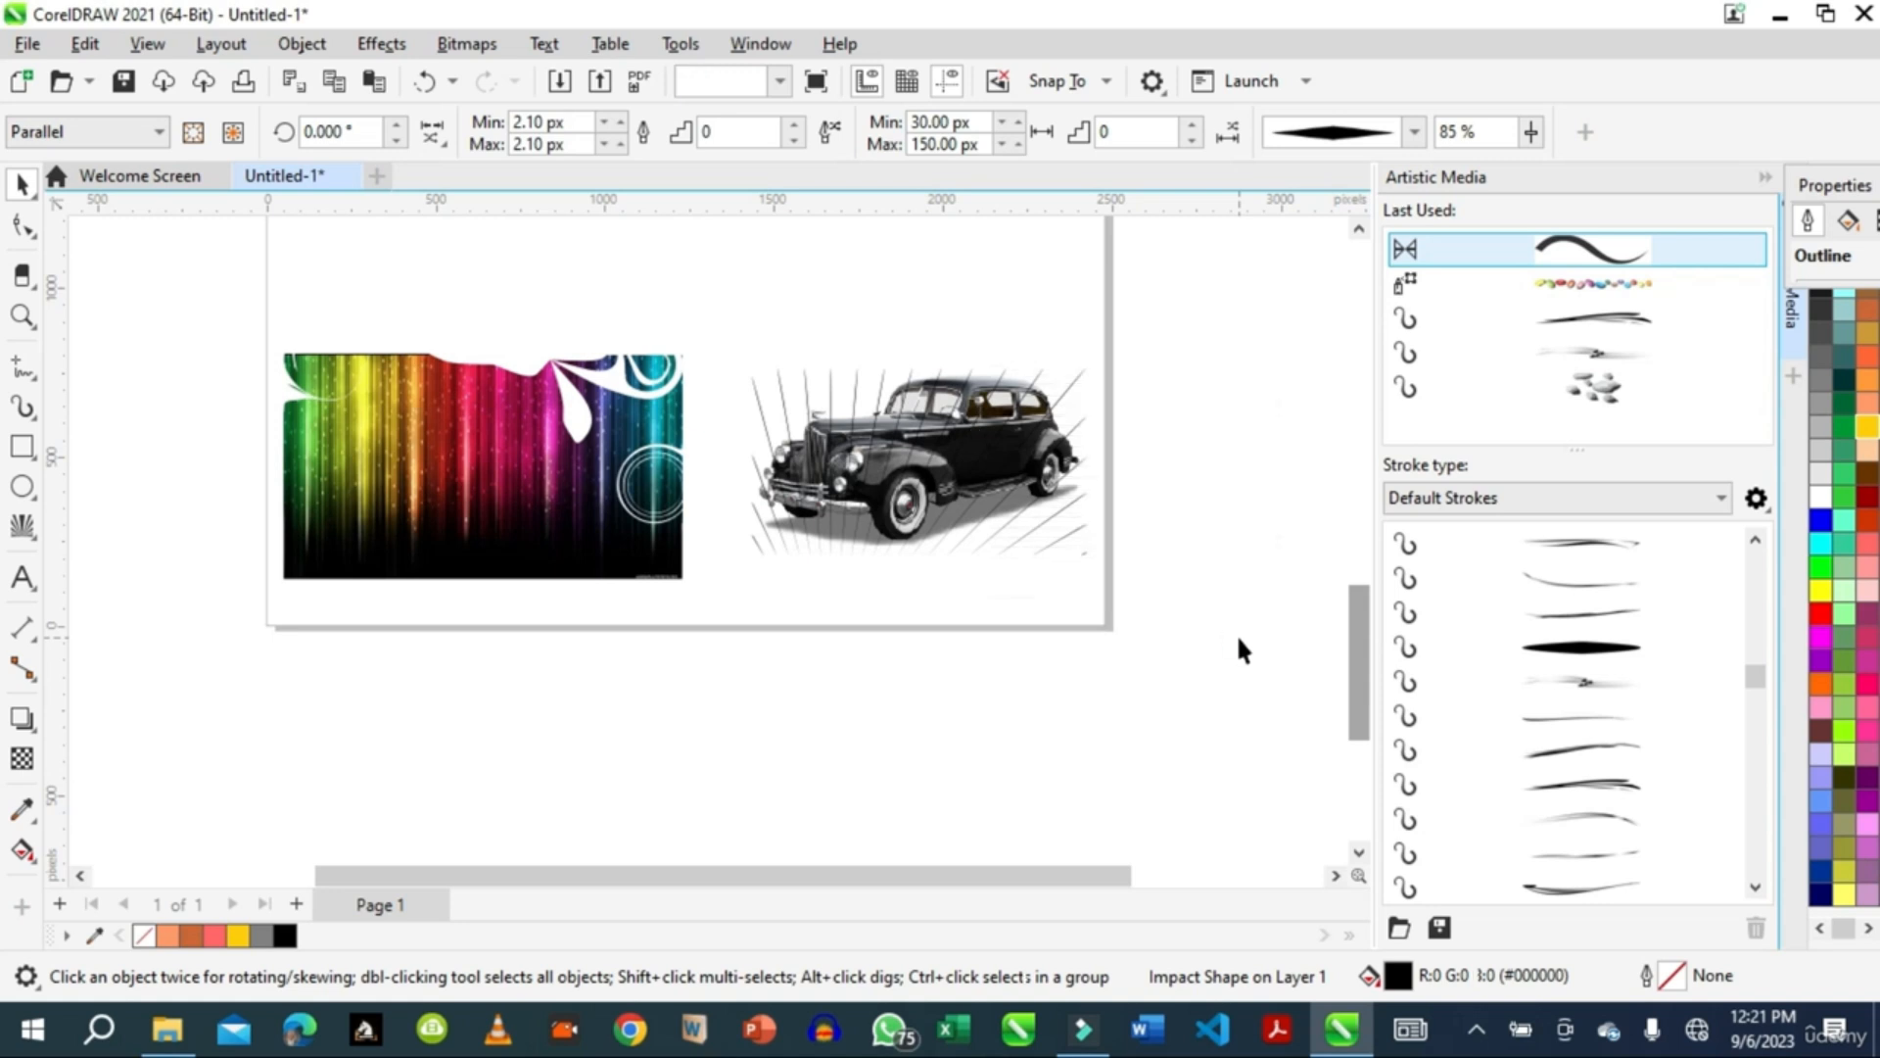
left_click(874, 542)
left_click_drag(891, 490, 928, 388)
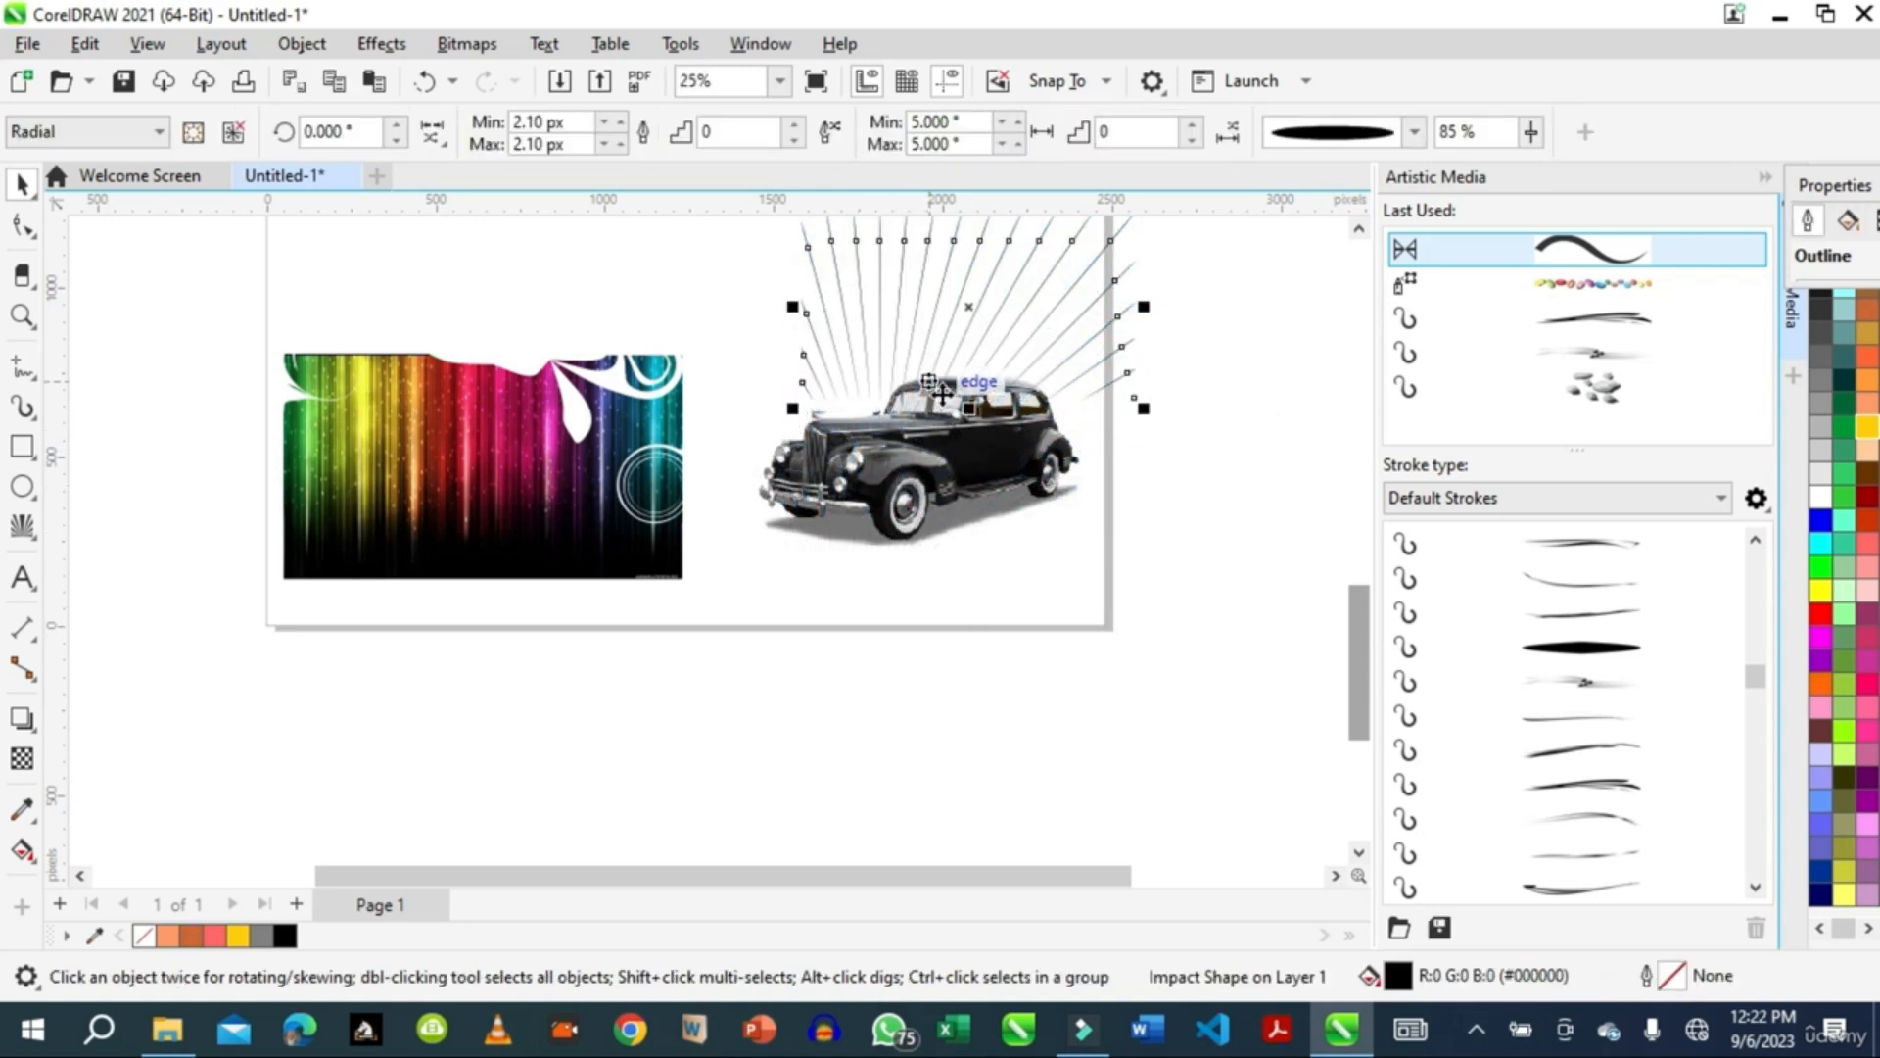
Step: Draw a 4-by-3 graph paper grid about 397 by 503 px across the rainbow image's upper edge and fill it white
left_click(33, 544)
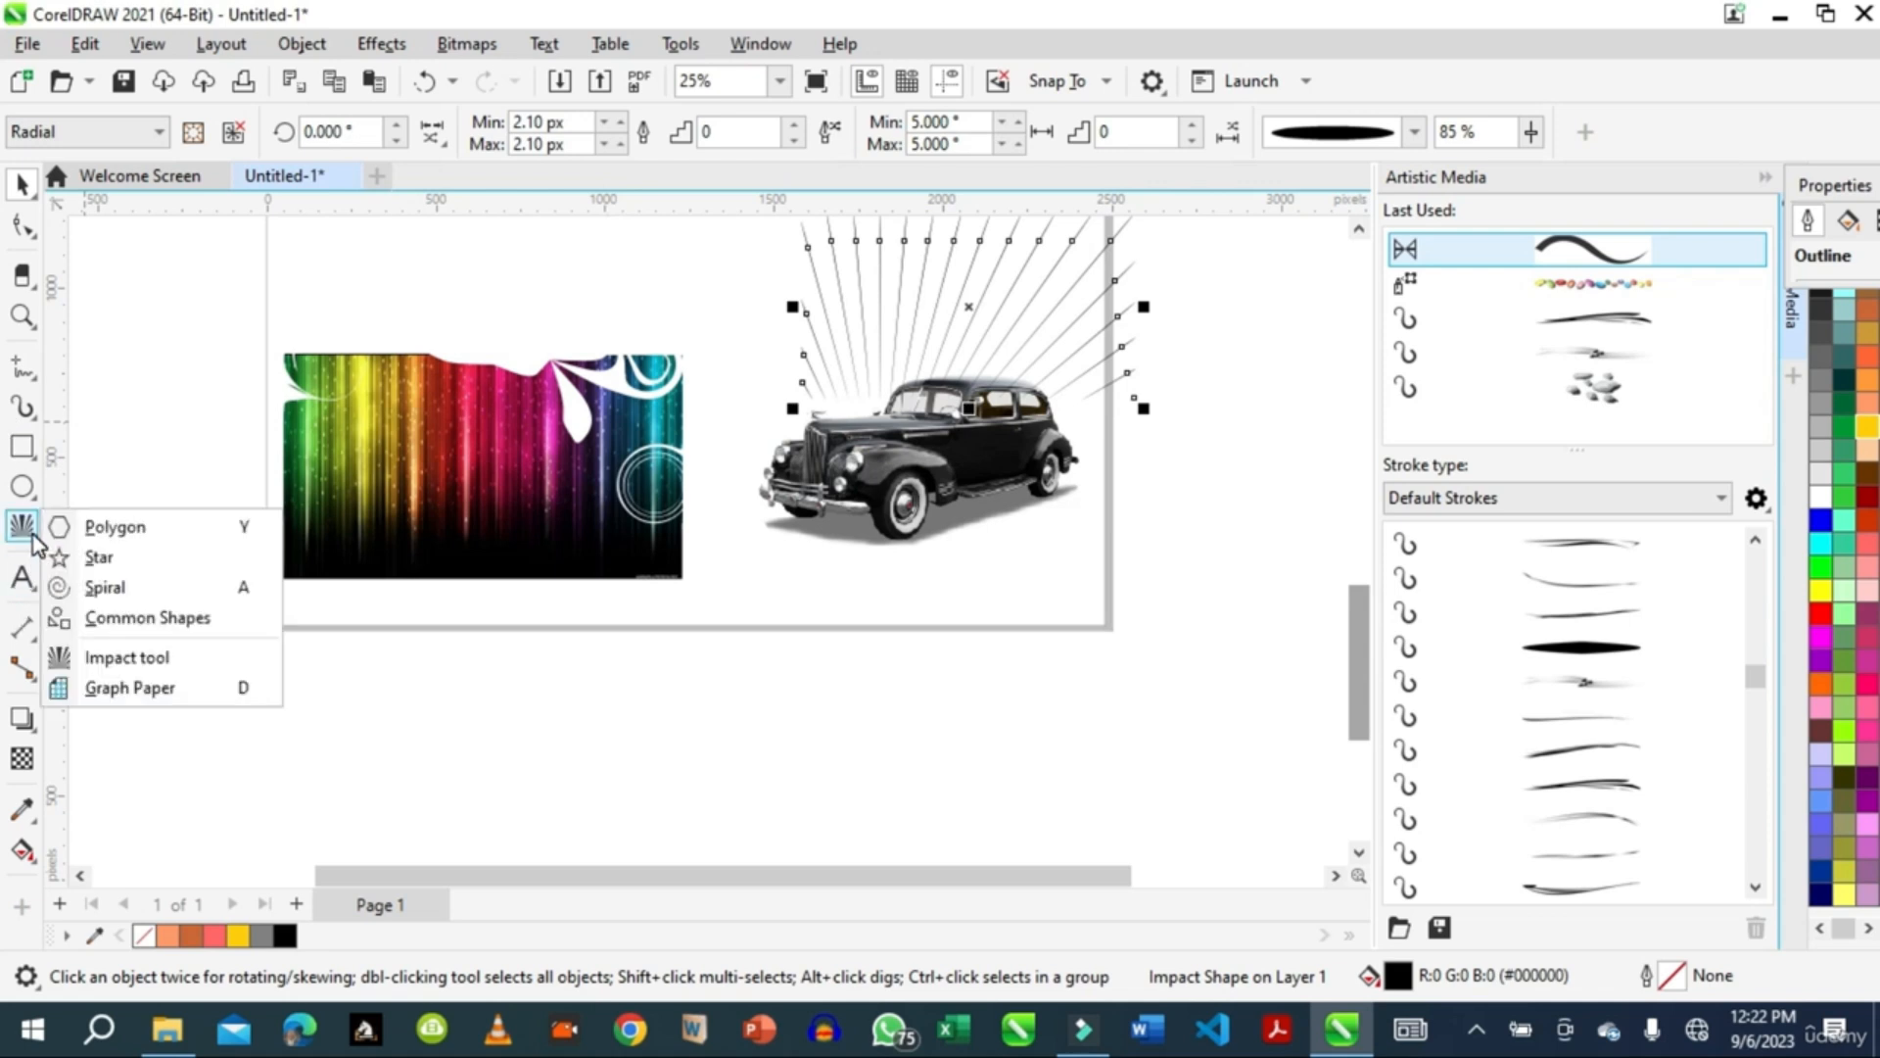
left_click(118, 693)
left_click_drag(437, 265, 569, 437)
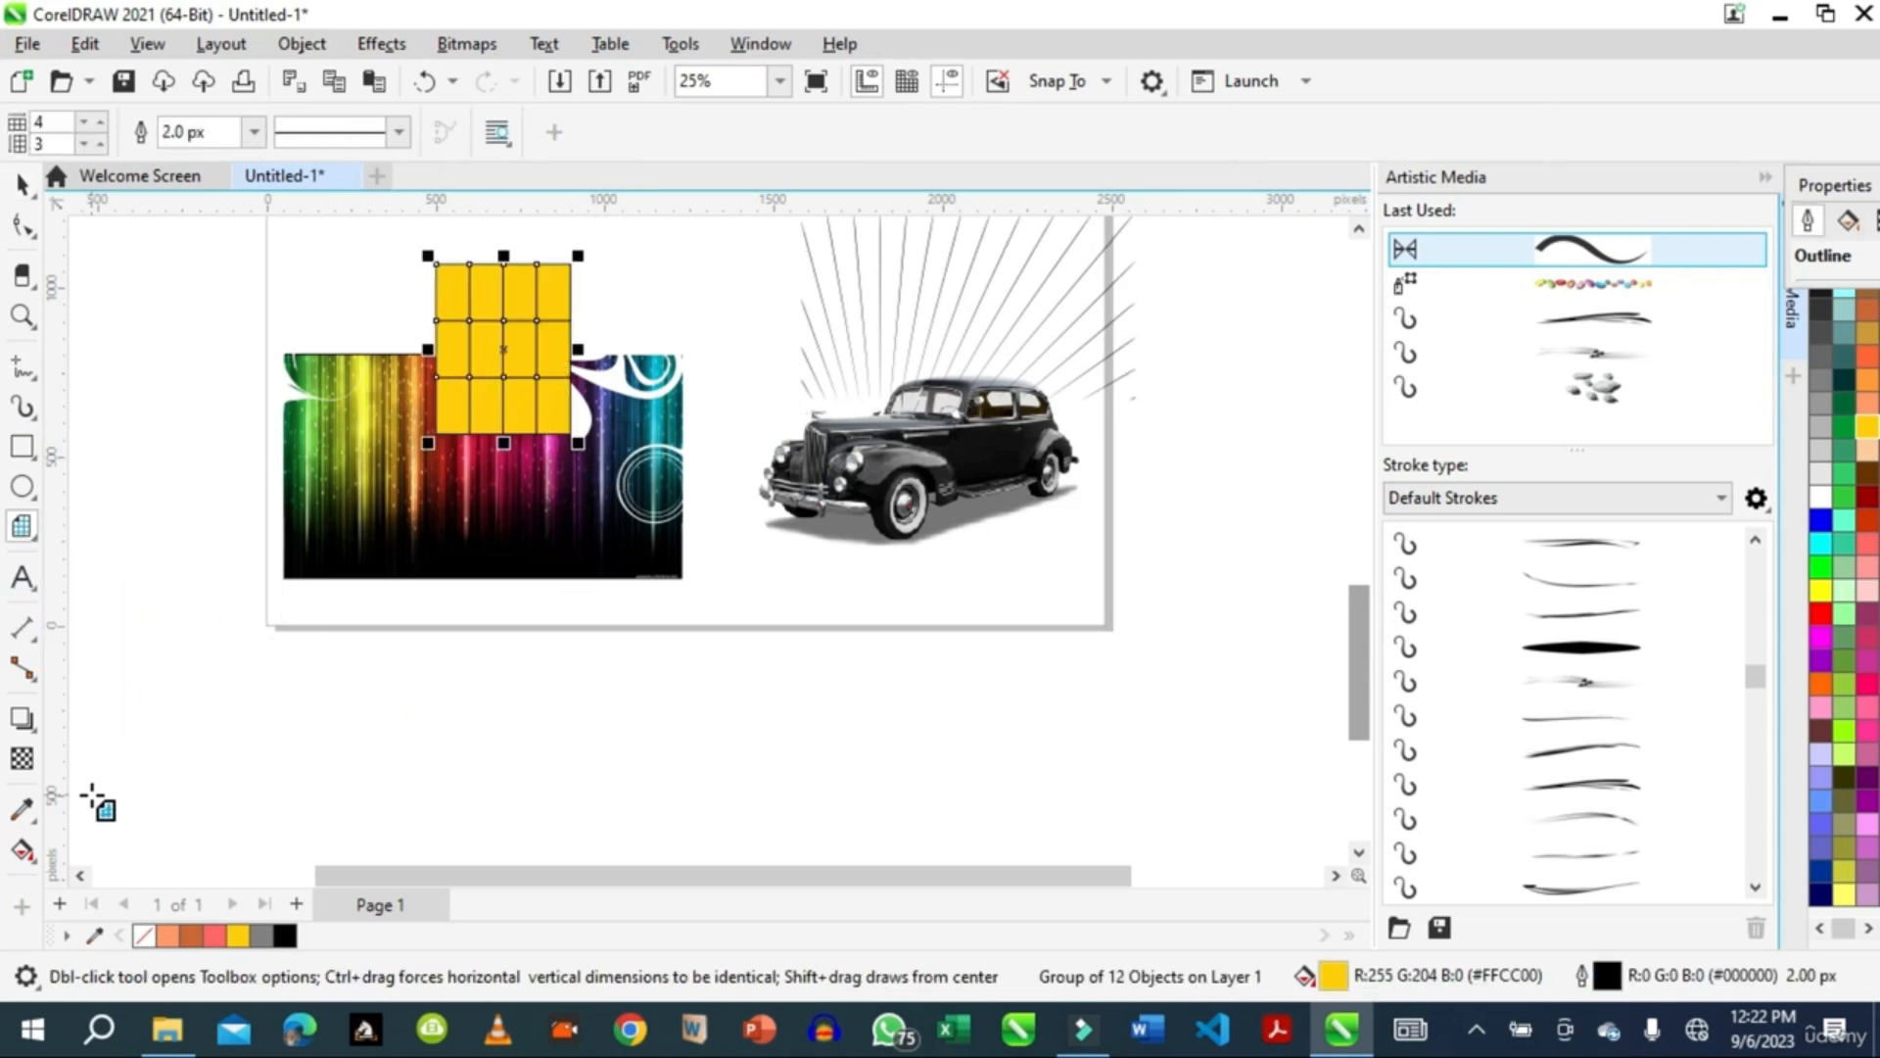
left_click(1866, 476)
left_click(1819, 498)
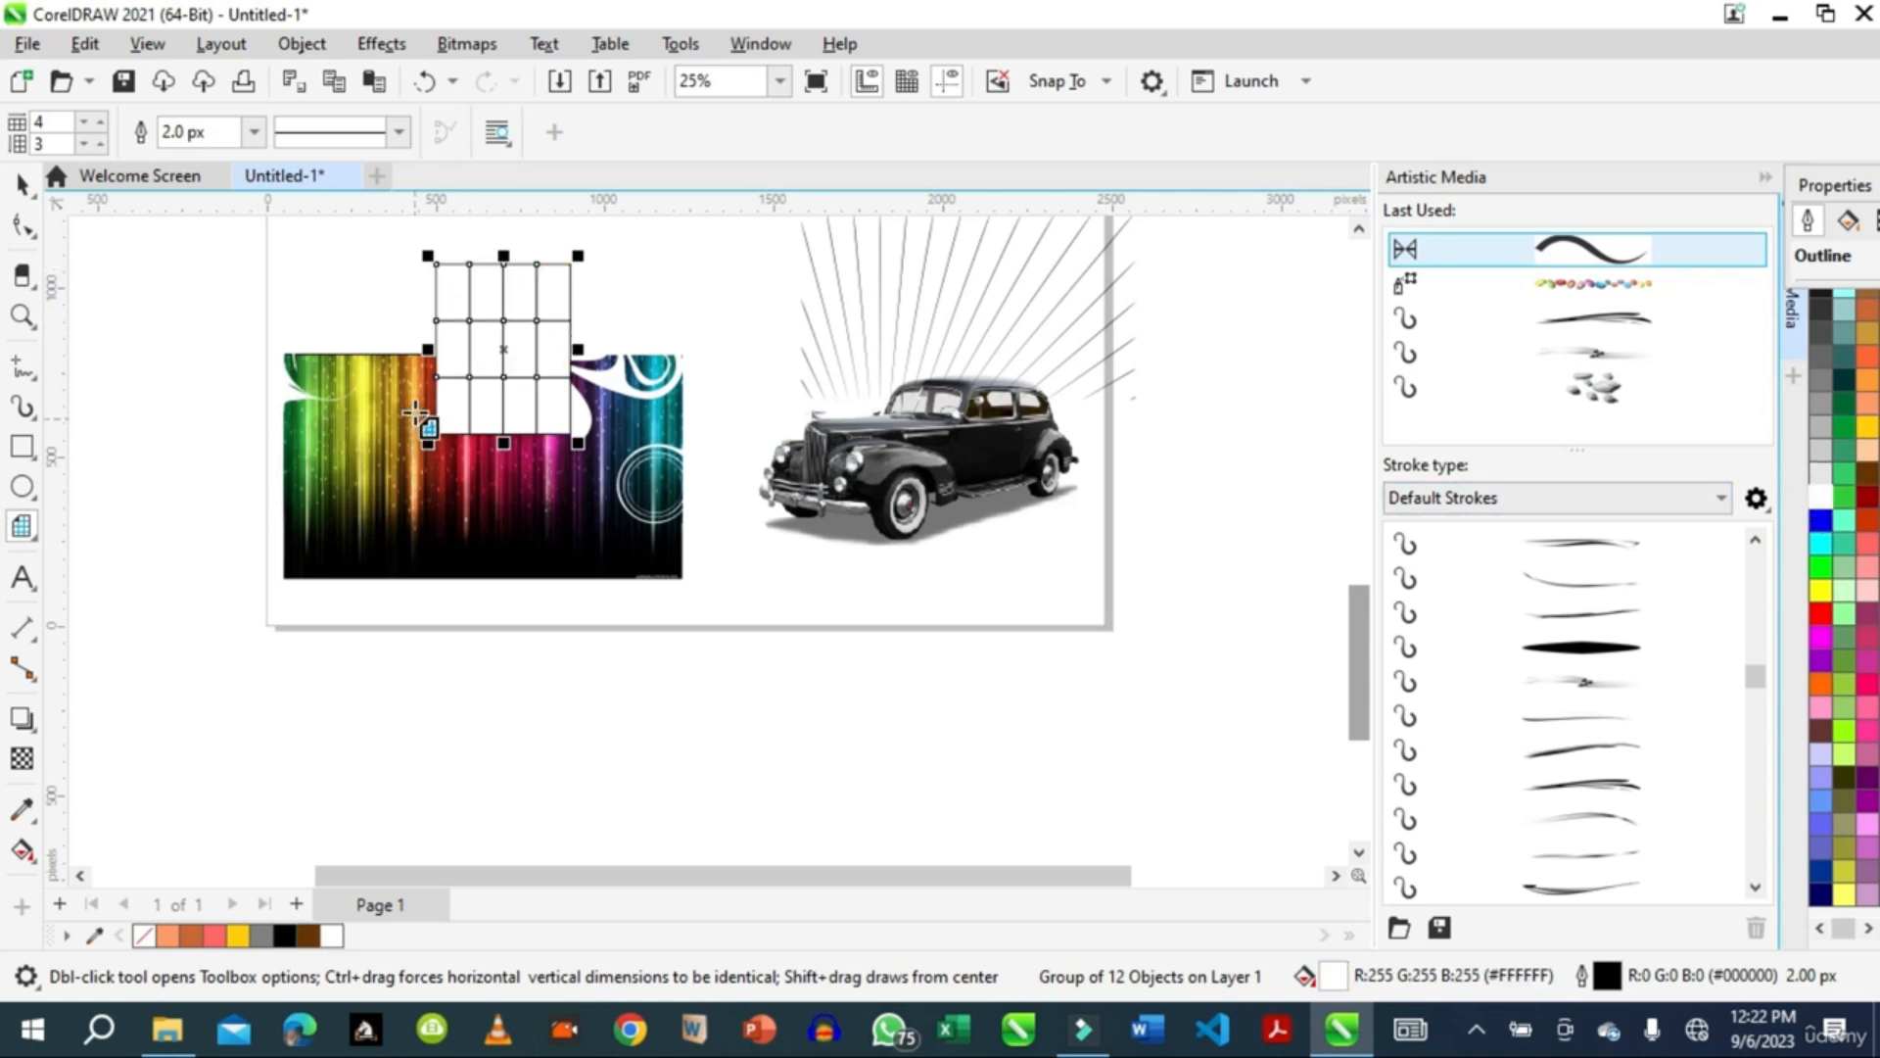
Step: Activate the Common Shapes tool and choose the wavy flag from the banner shapes
left_click(26, 531)
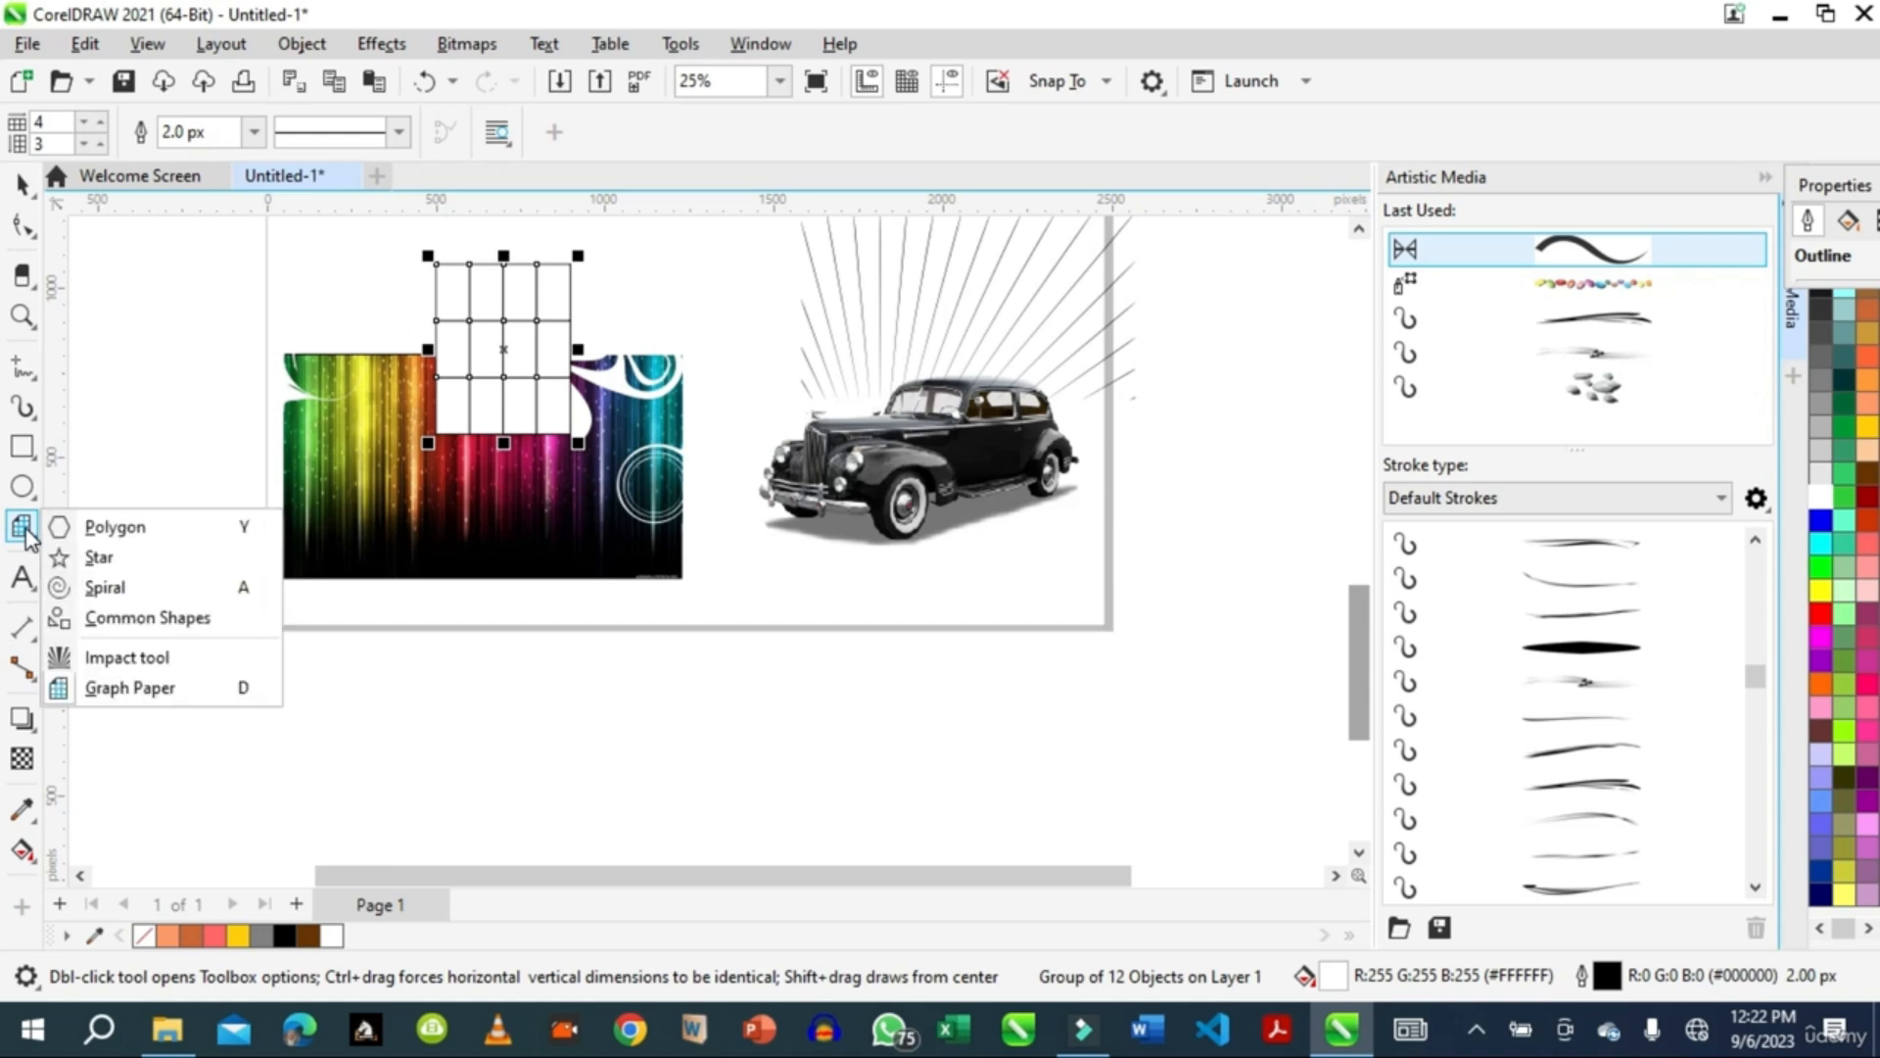
left_click(147, 618)
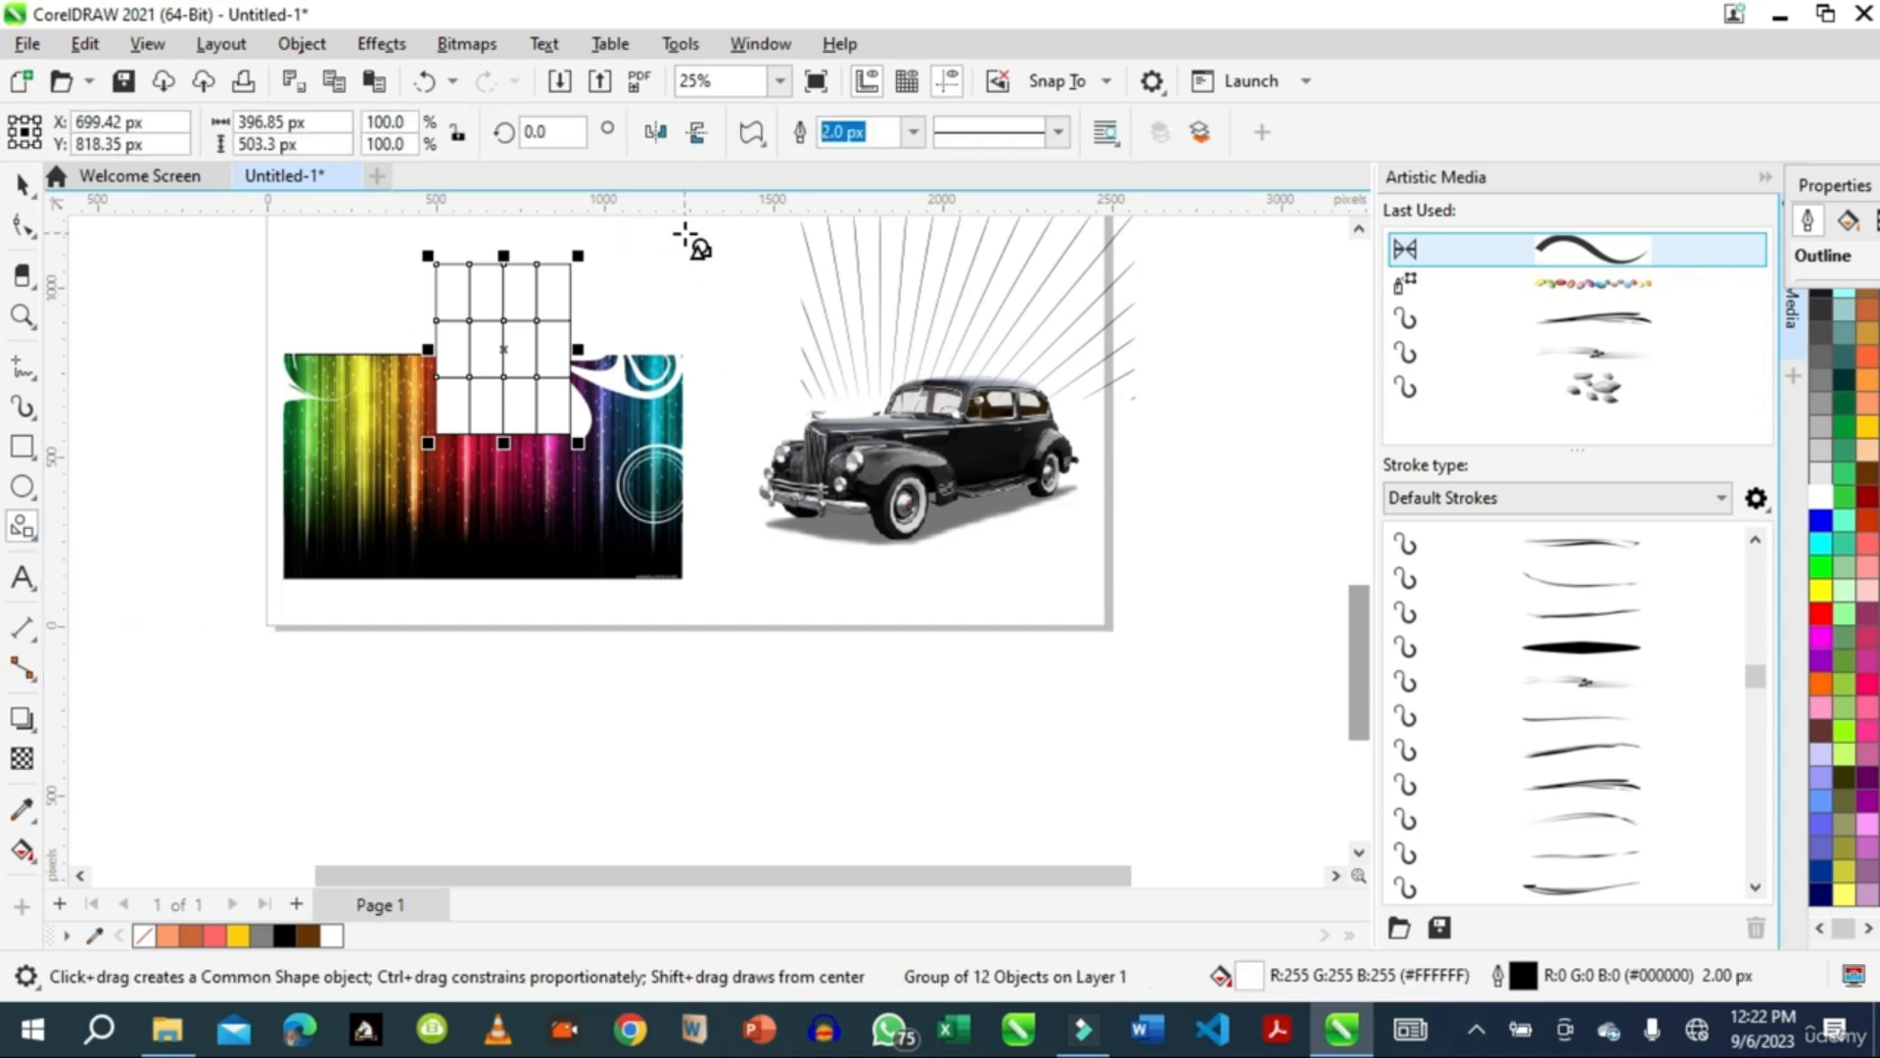
left_click(760, 143)
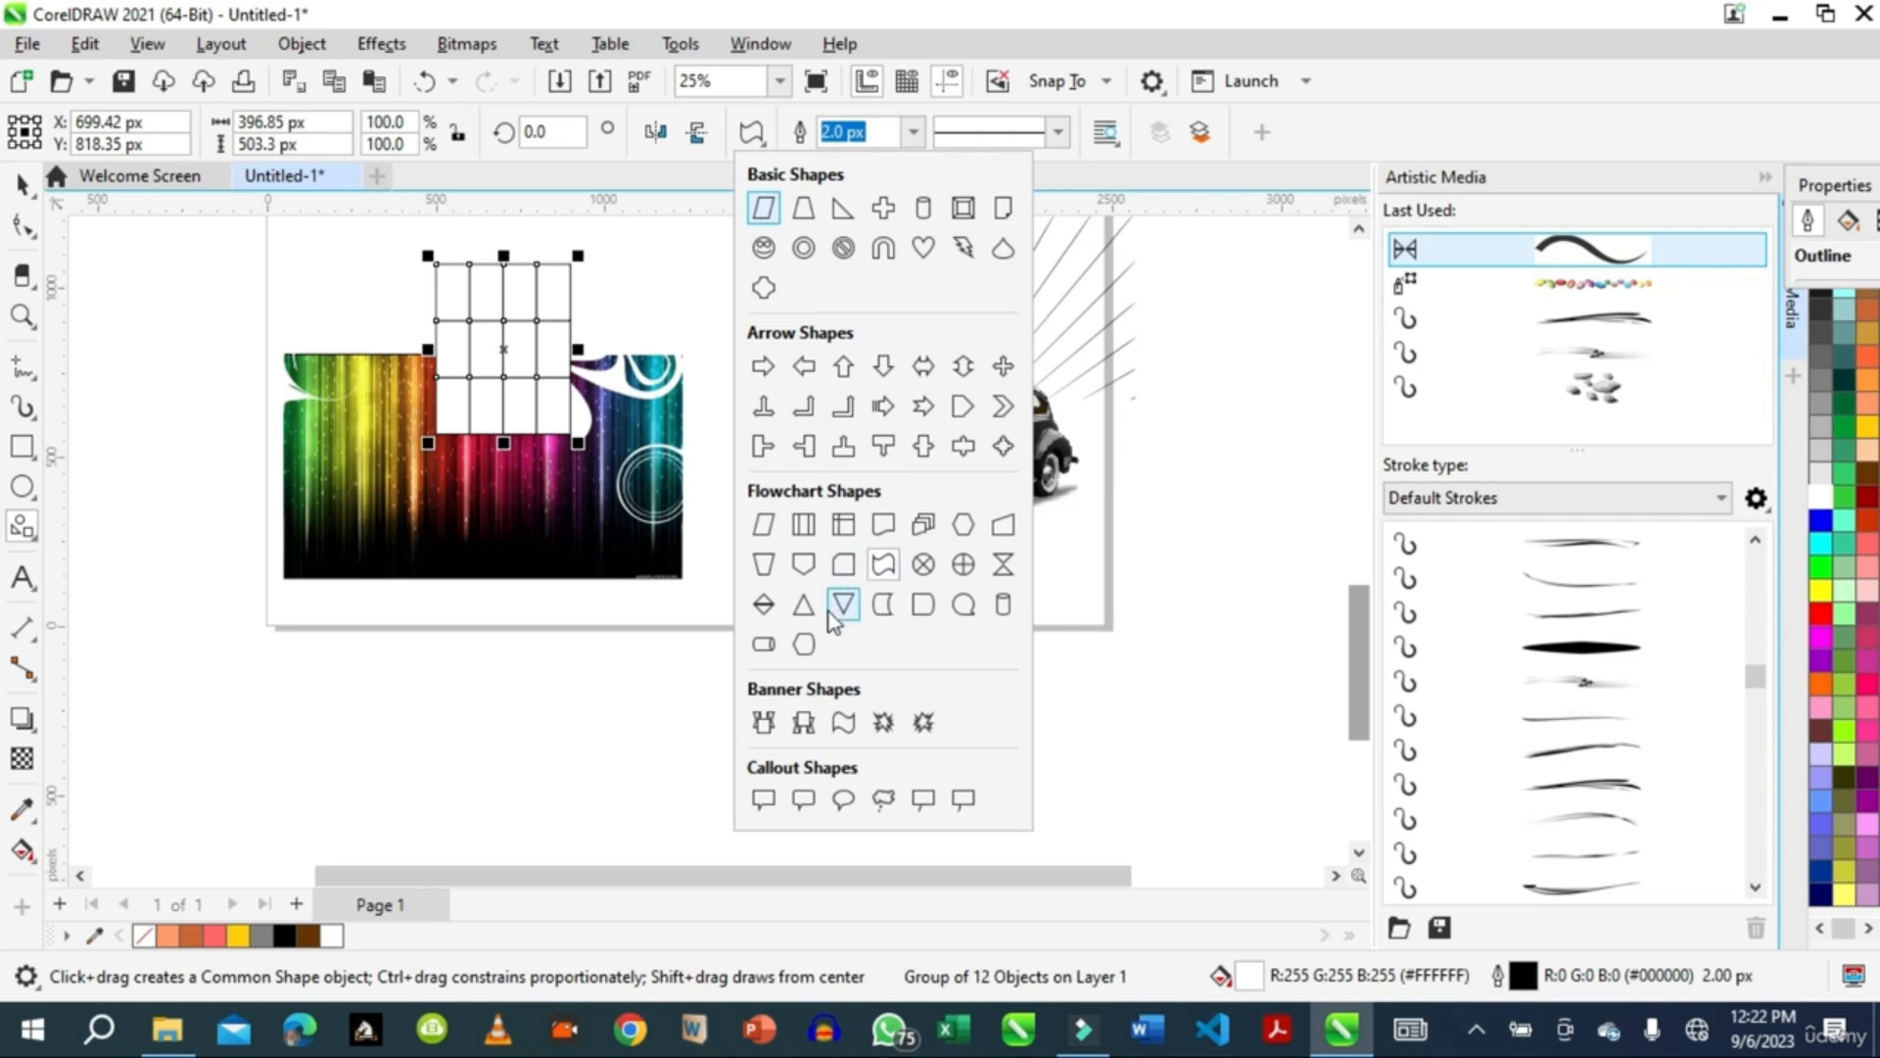
left_click(844, 725)
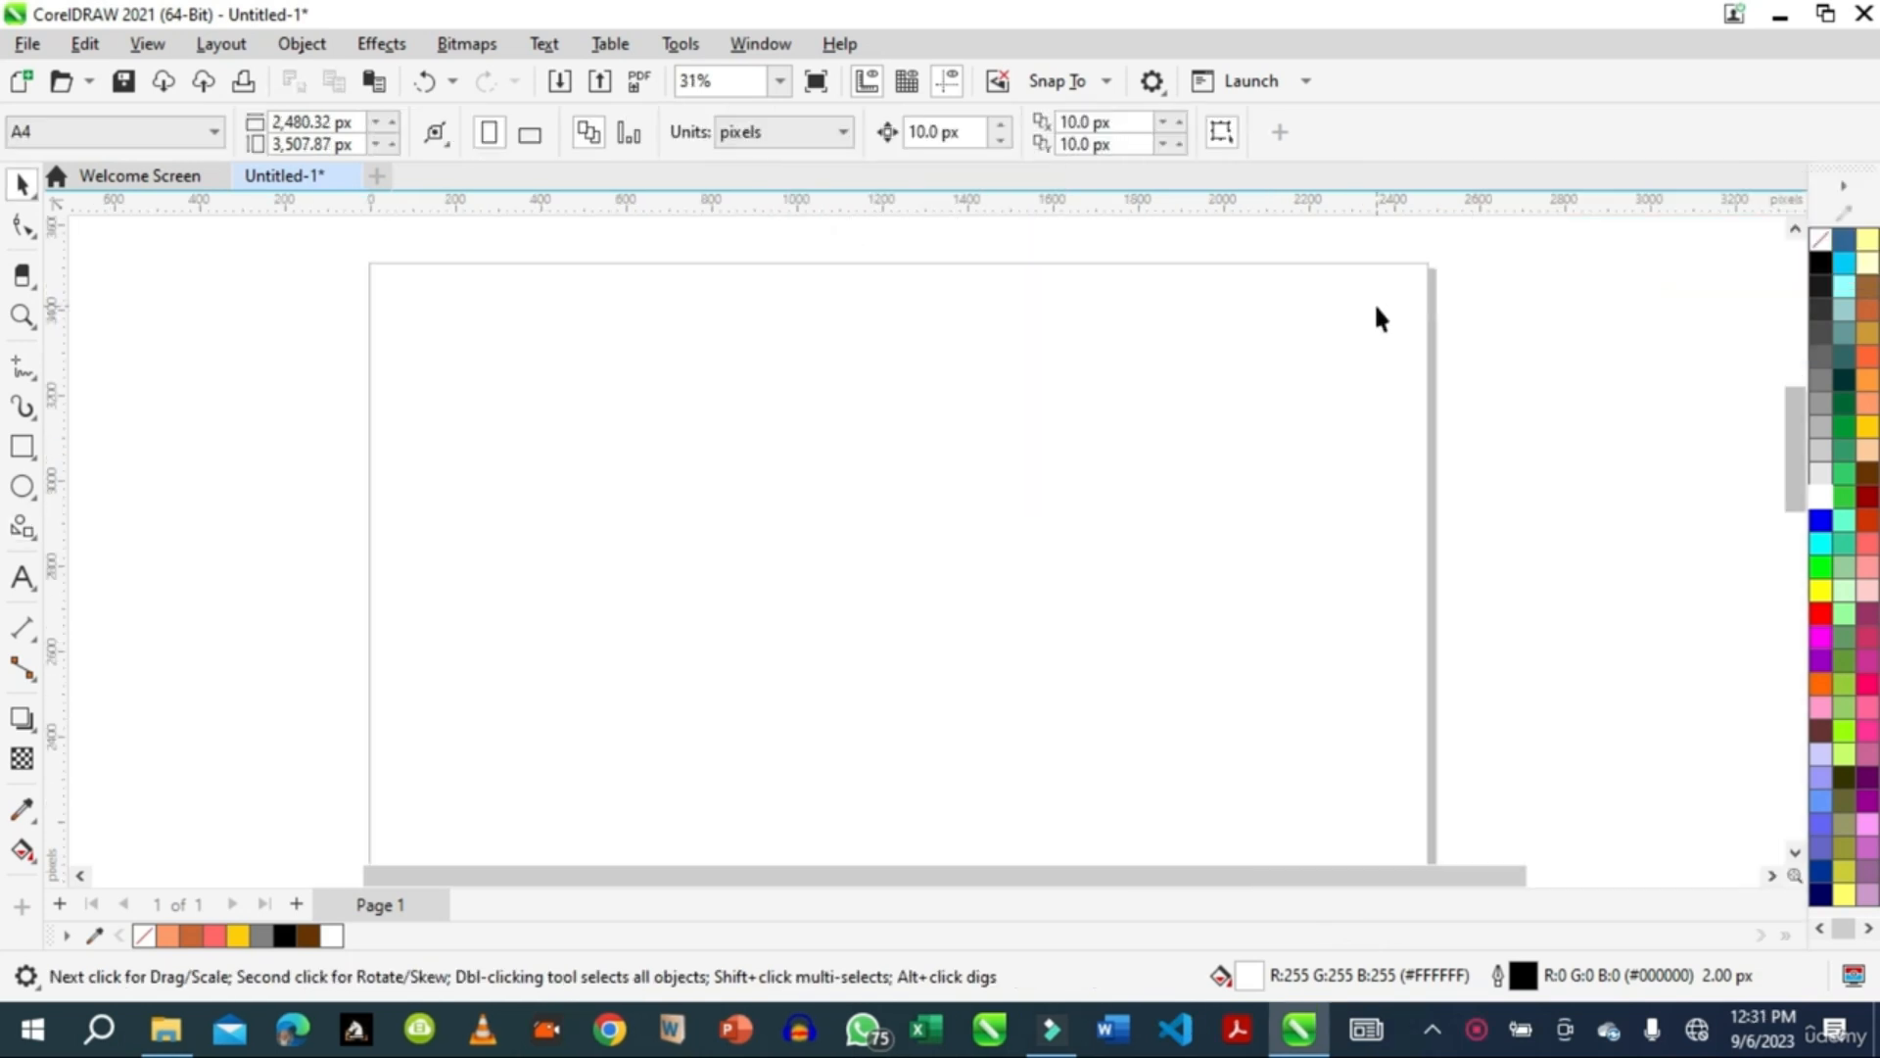
Step: Activate the Artistic Media tool and look through the available Texture brush strokes
left_click(30, 419)
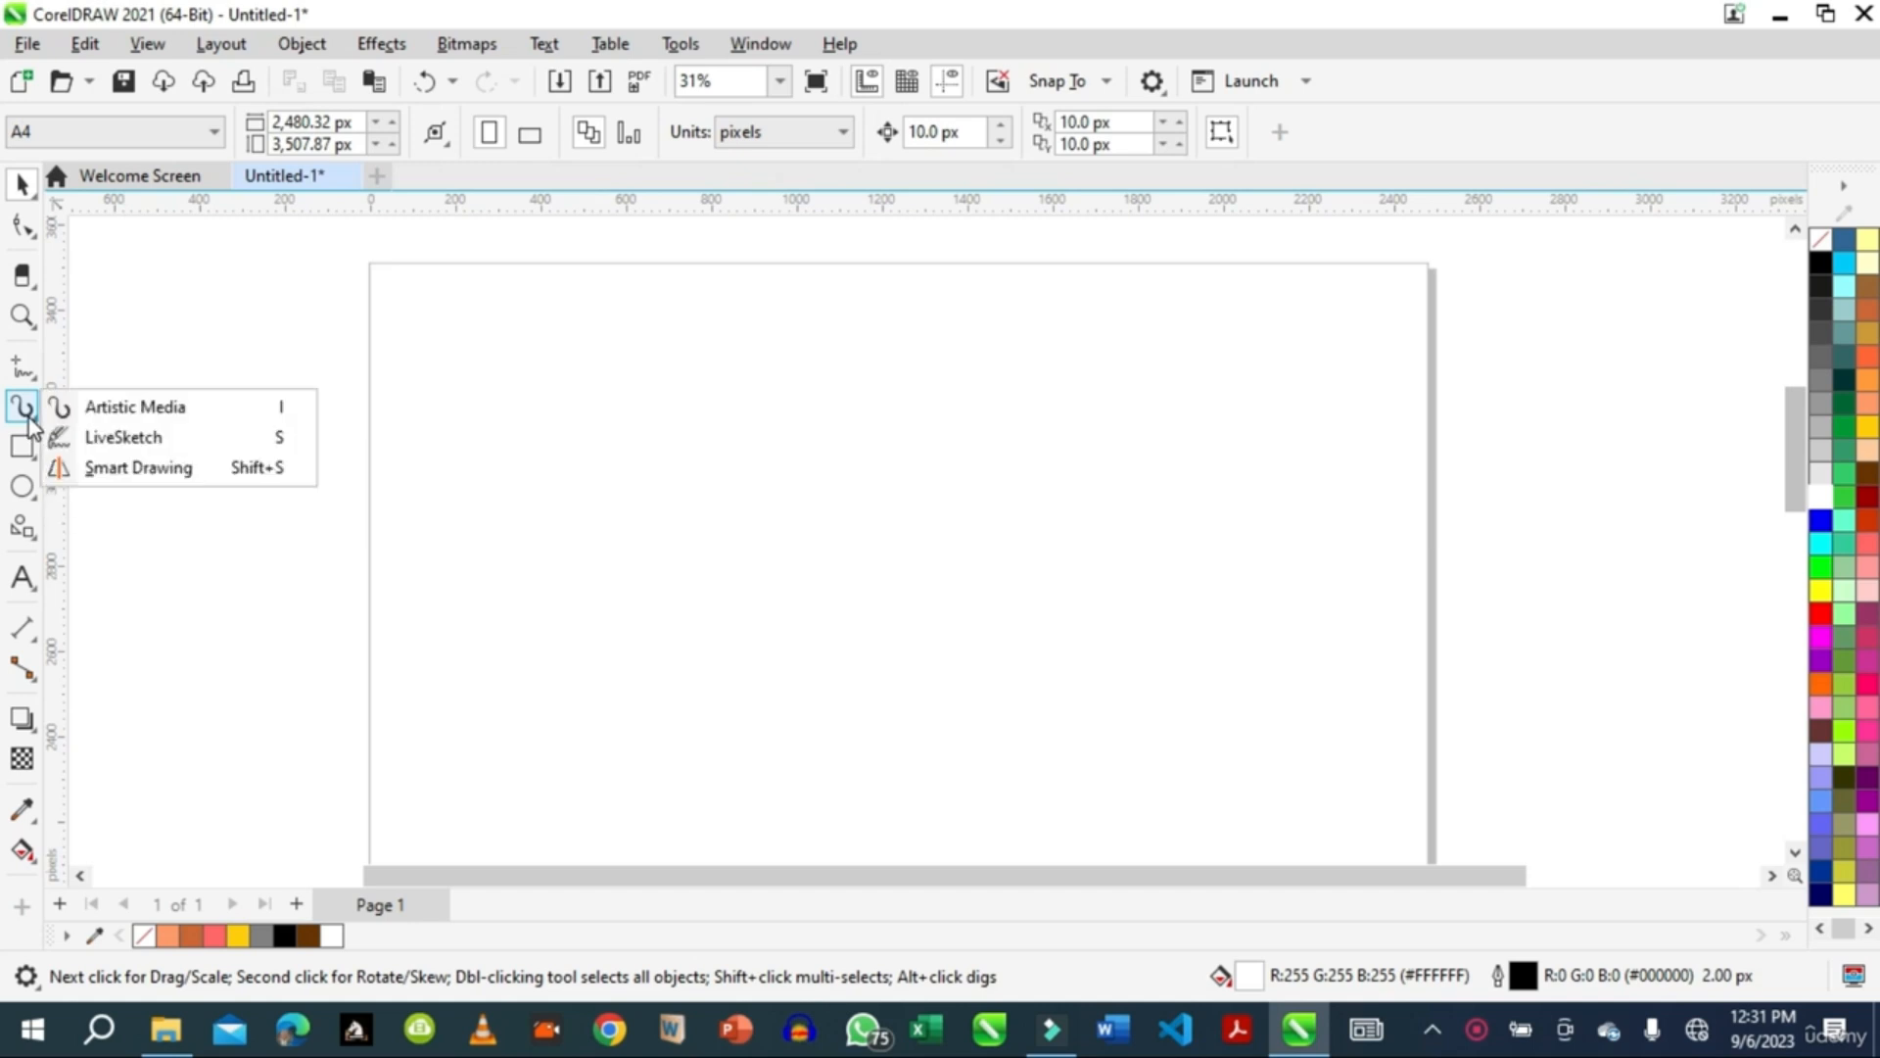
left_click(96, 408)
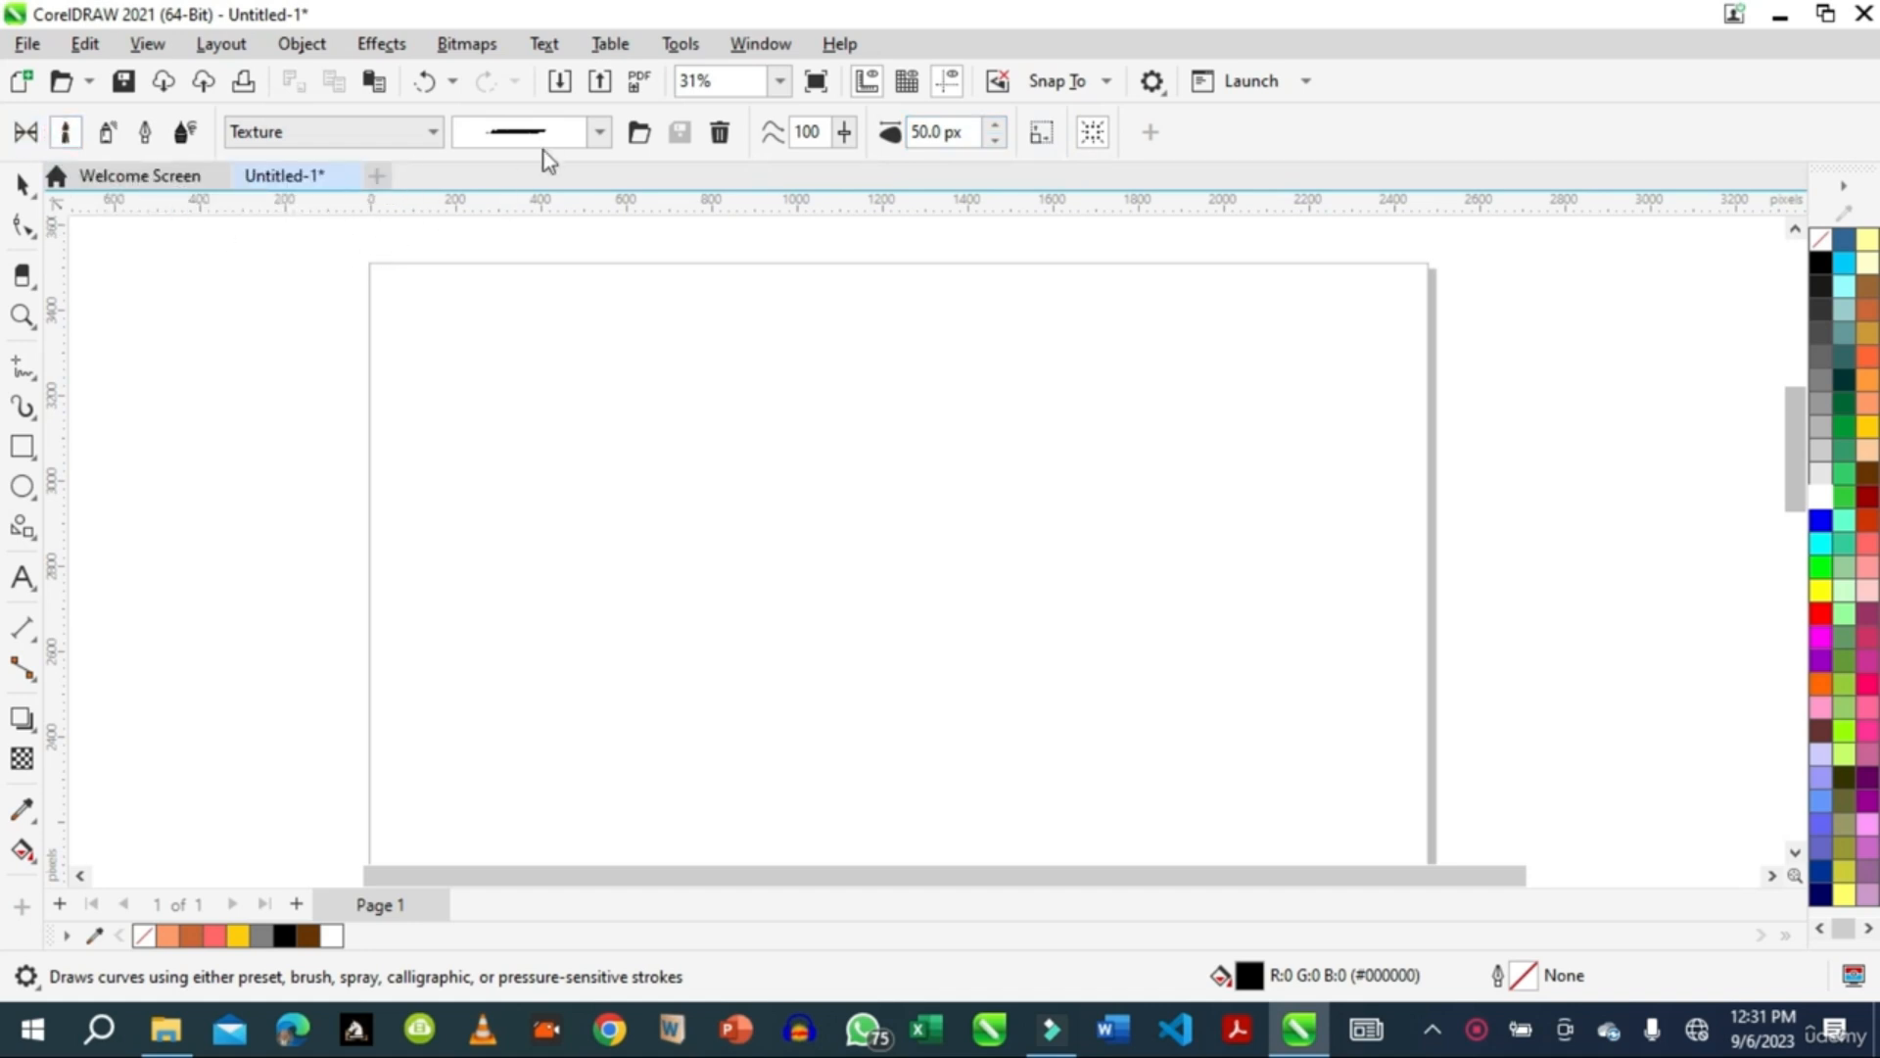
left_click(596, 133)
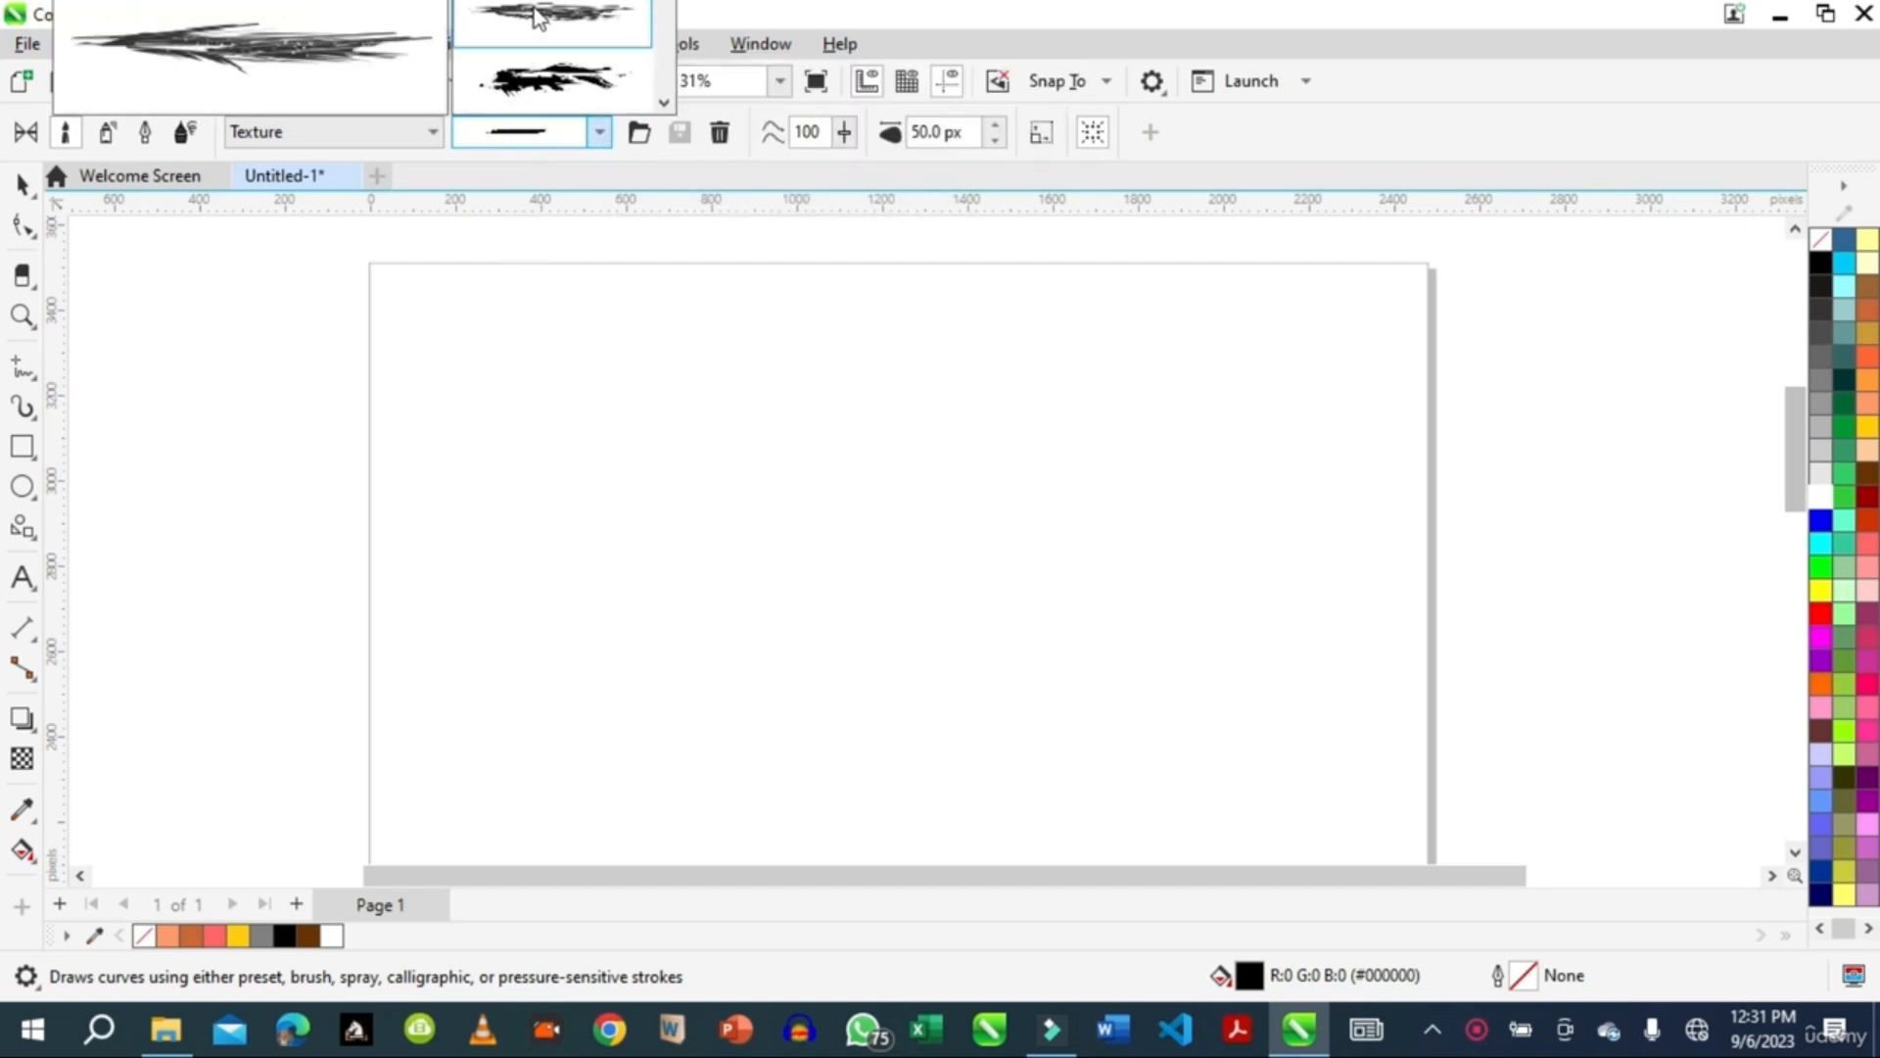
left_click(27, 409)
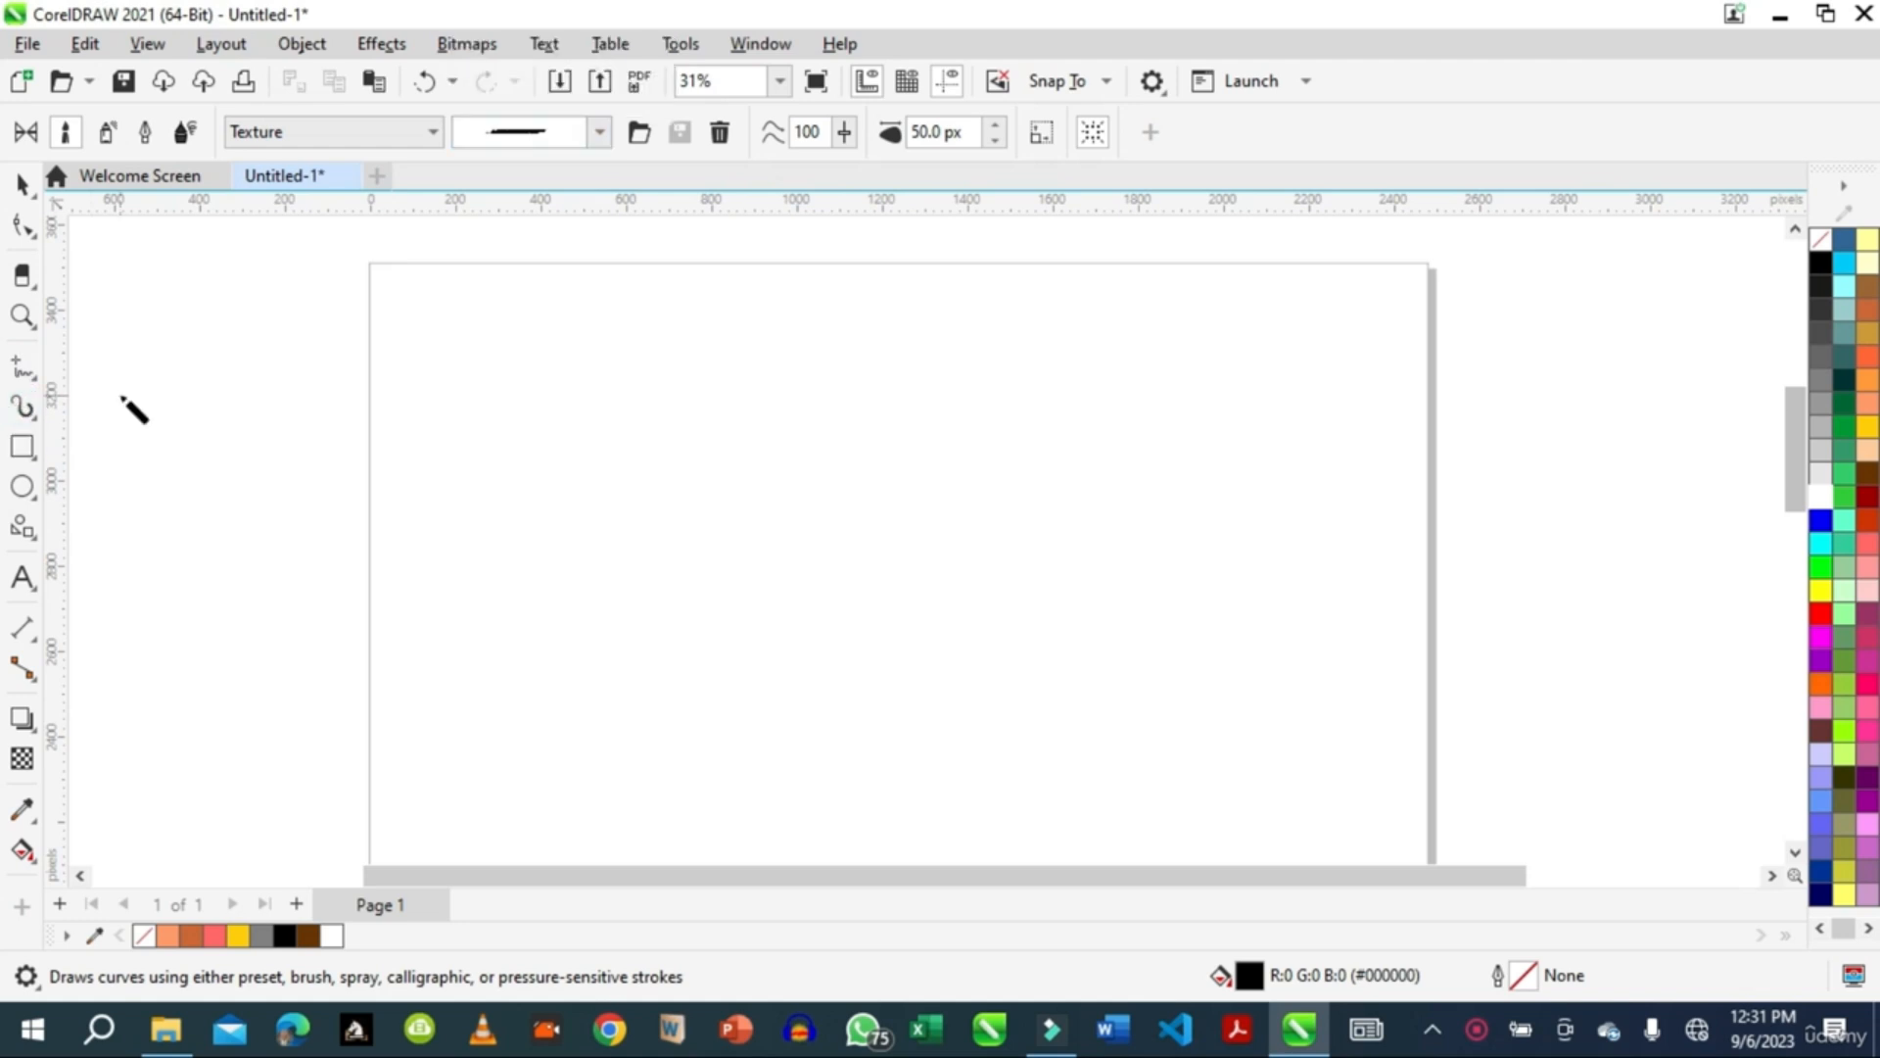
Step: Show the Artistic Media effect's stroke library and browse the default strokes to the end
left_click(380, 49)
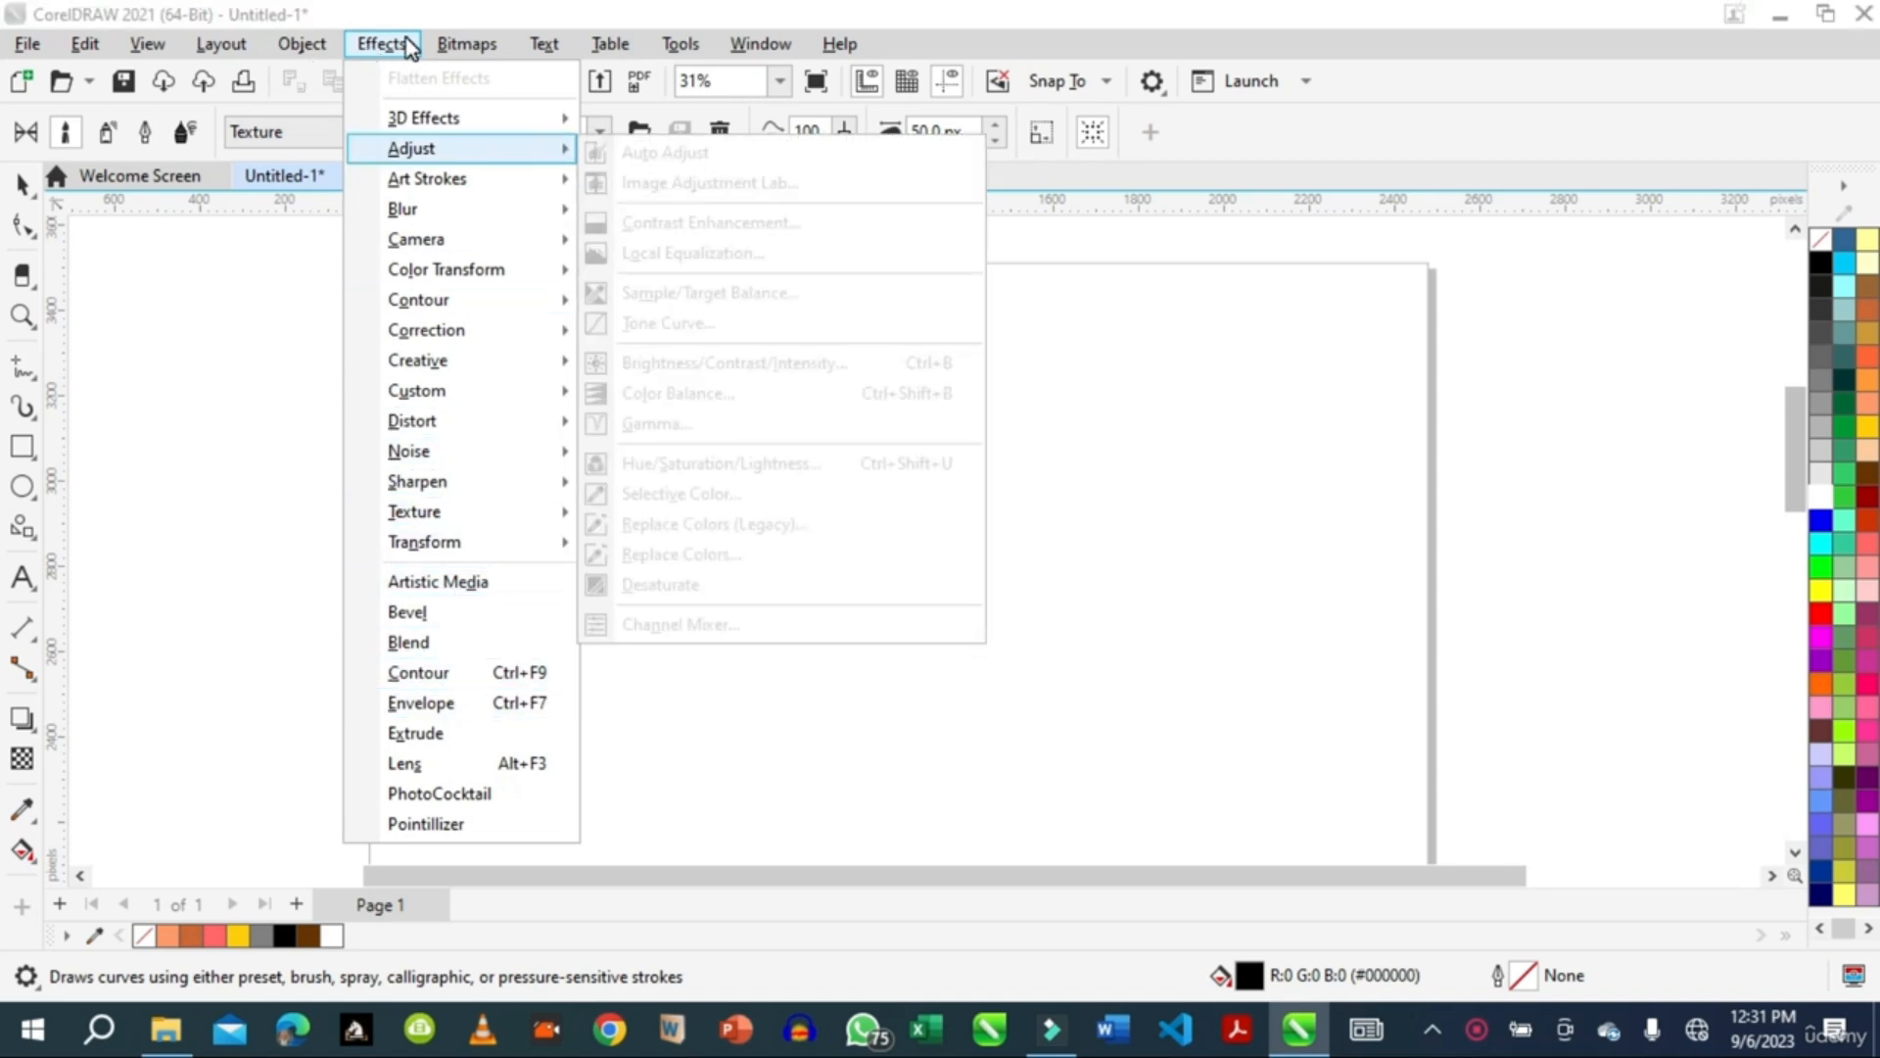
left_click(485, 586)
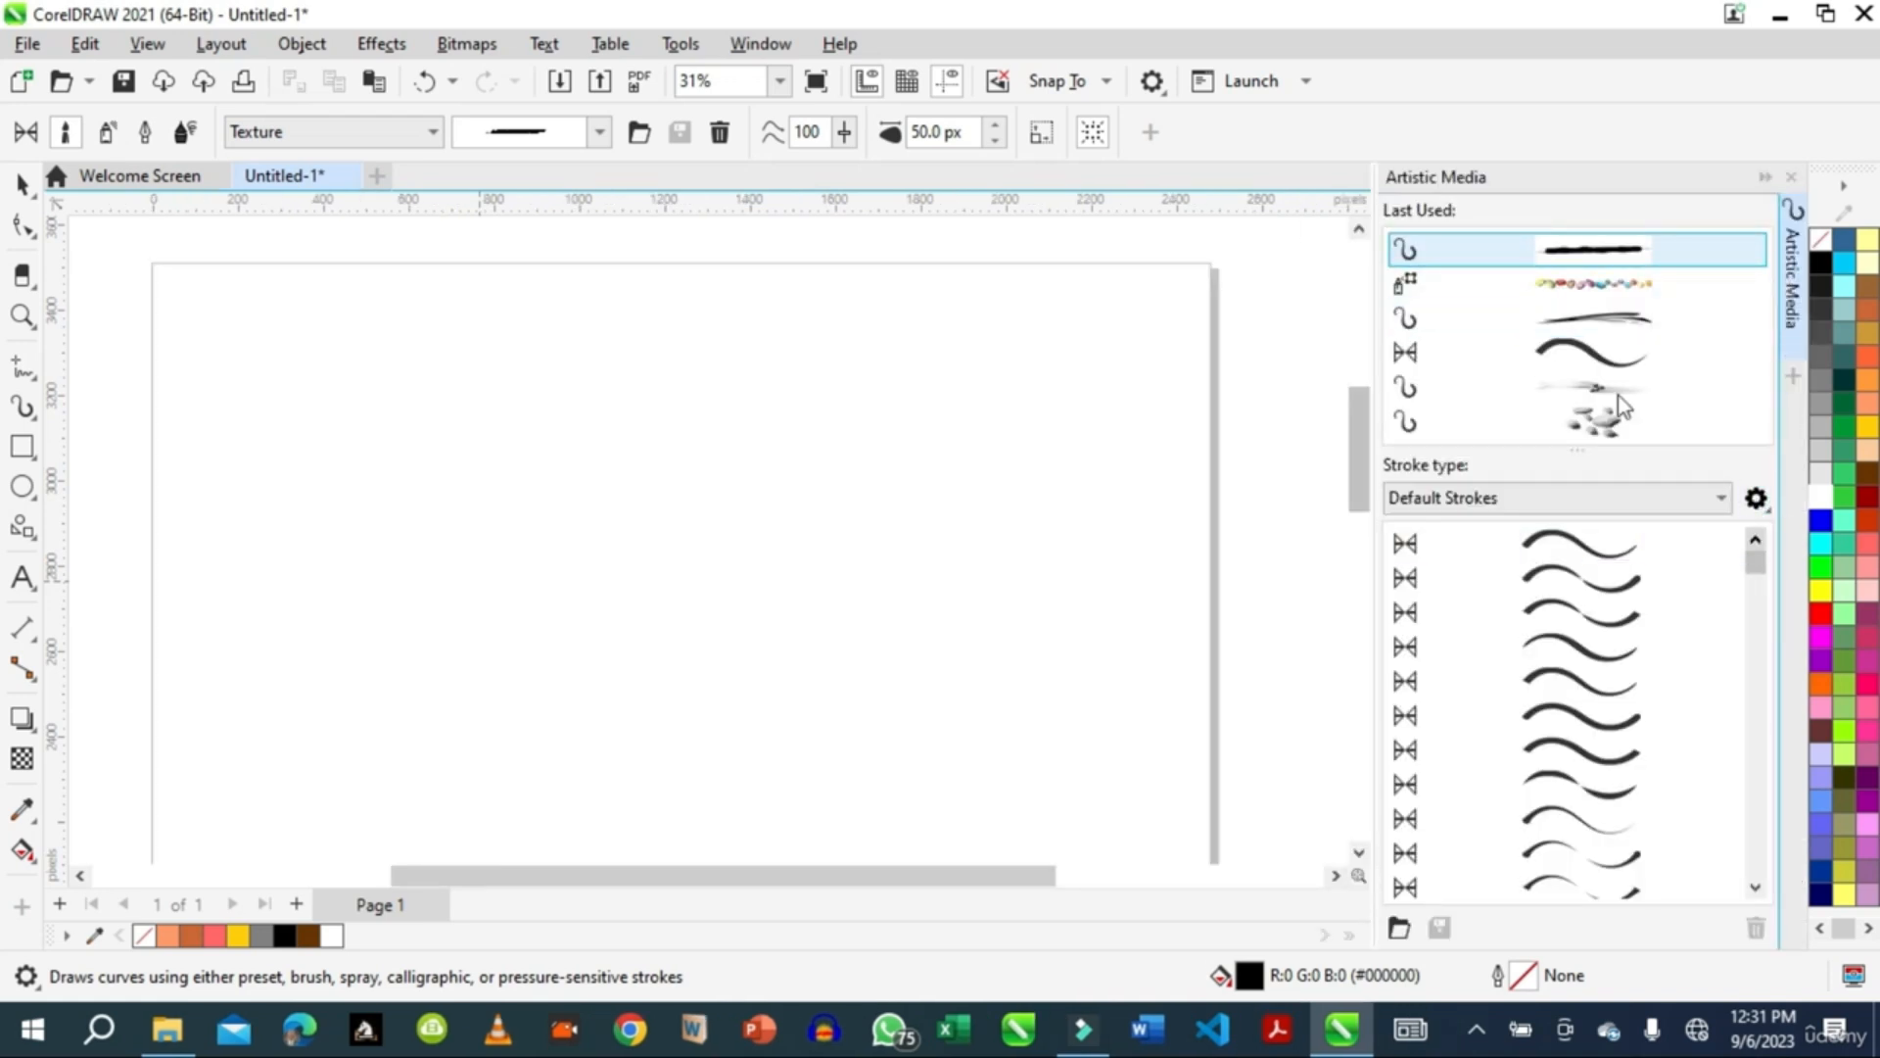
left_click_drag(1753, 562, 1786, 871)
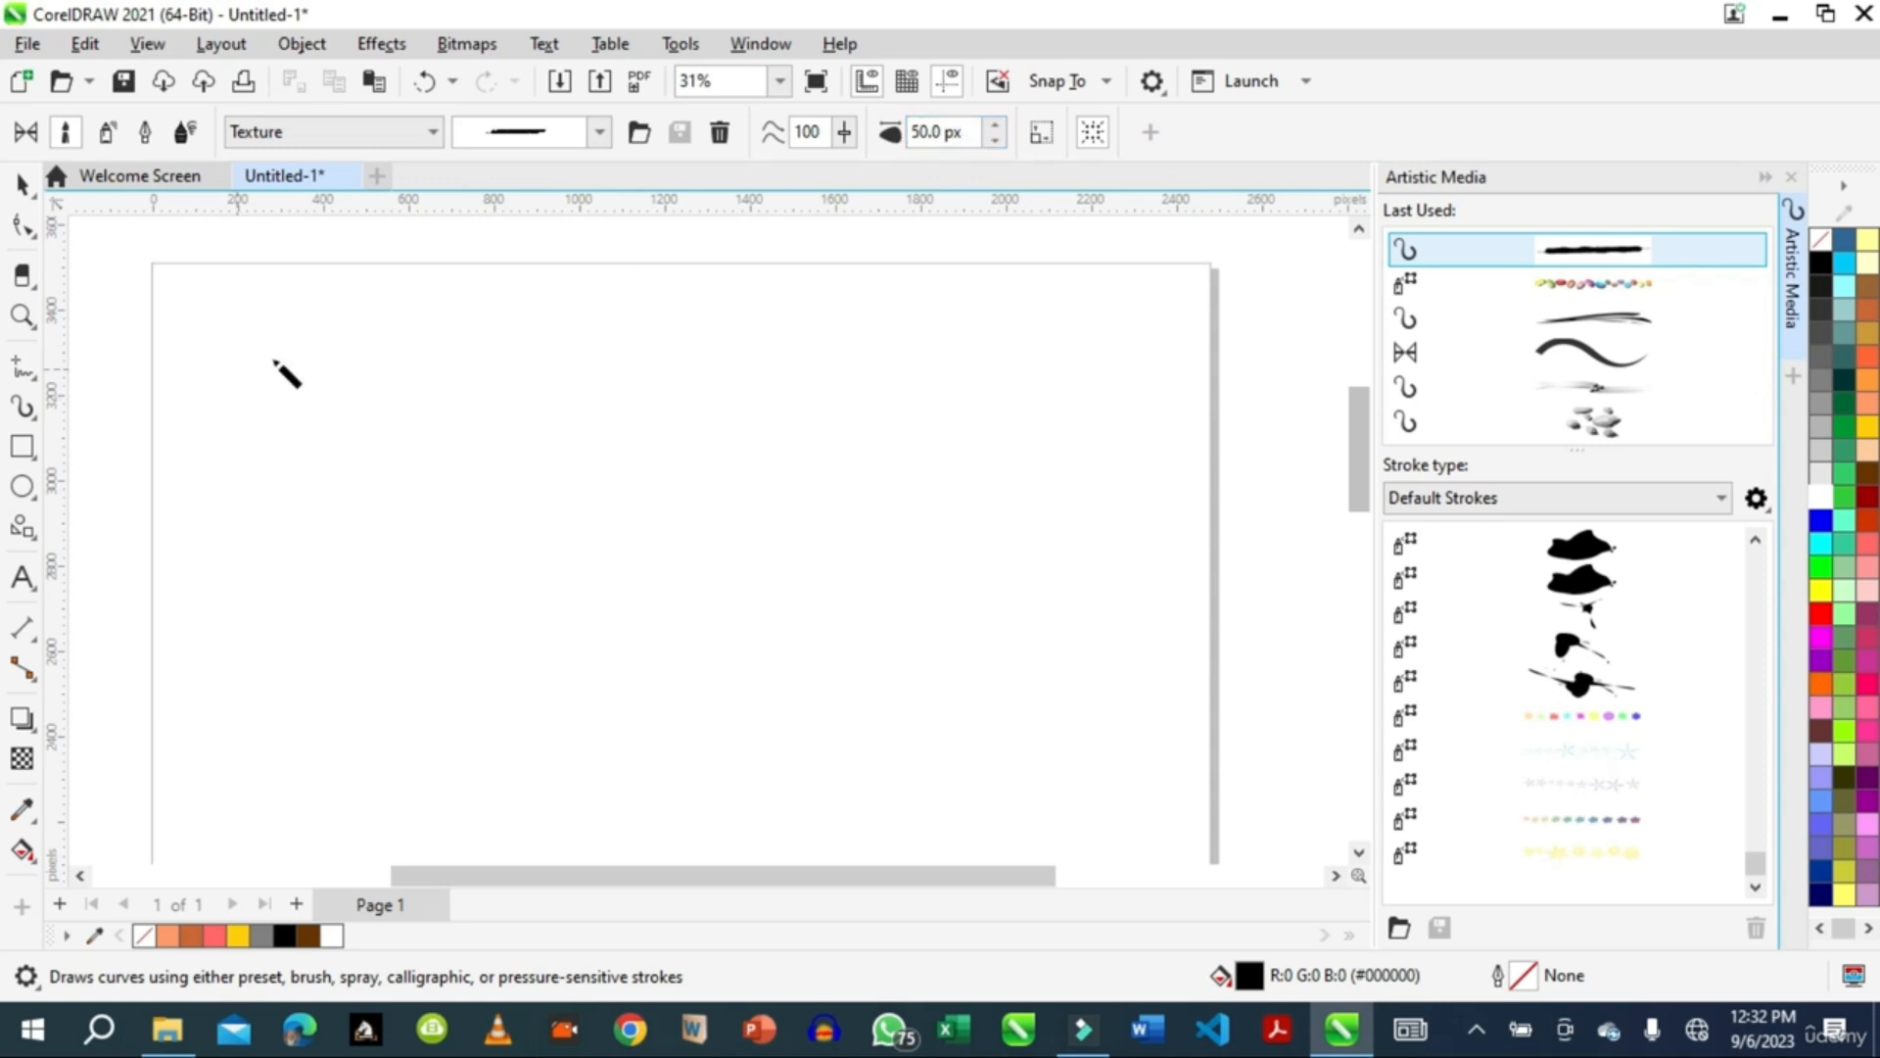
Step: Paint an arched Texture brush stroke near the page's upper-left corner and set its stroke width to 22 px
mouse_move(269, 327)
left_mouse_down()
mouse_move(319, 299)
mouse_move(364, 352)
mouse_move(377, 419)
left_mouse_up()
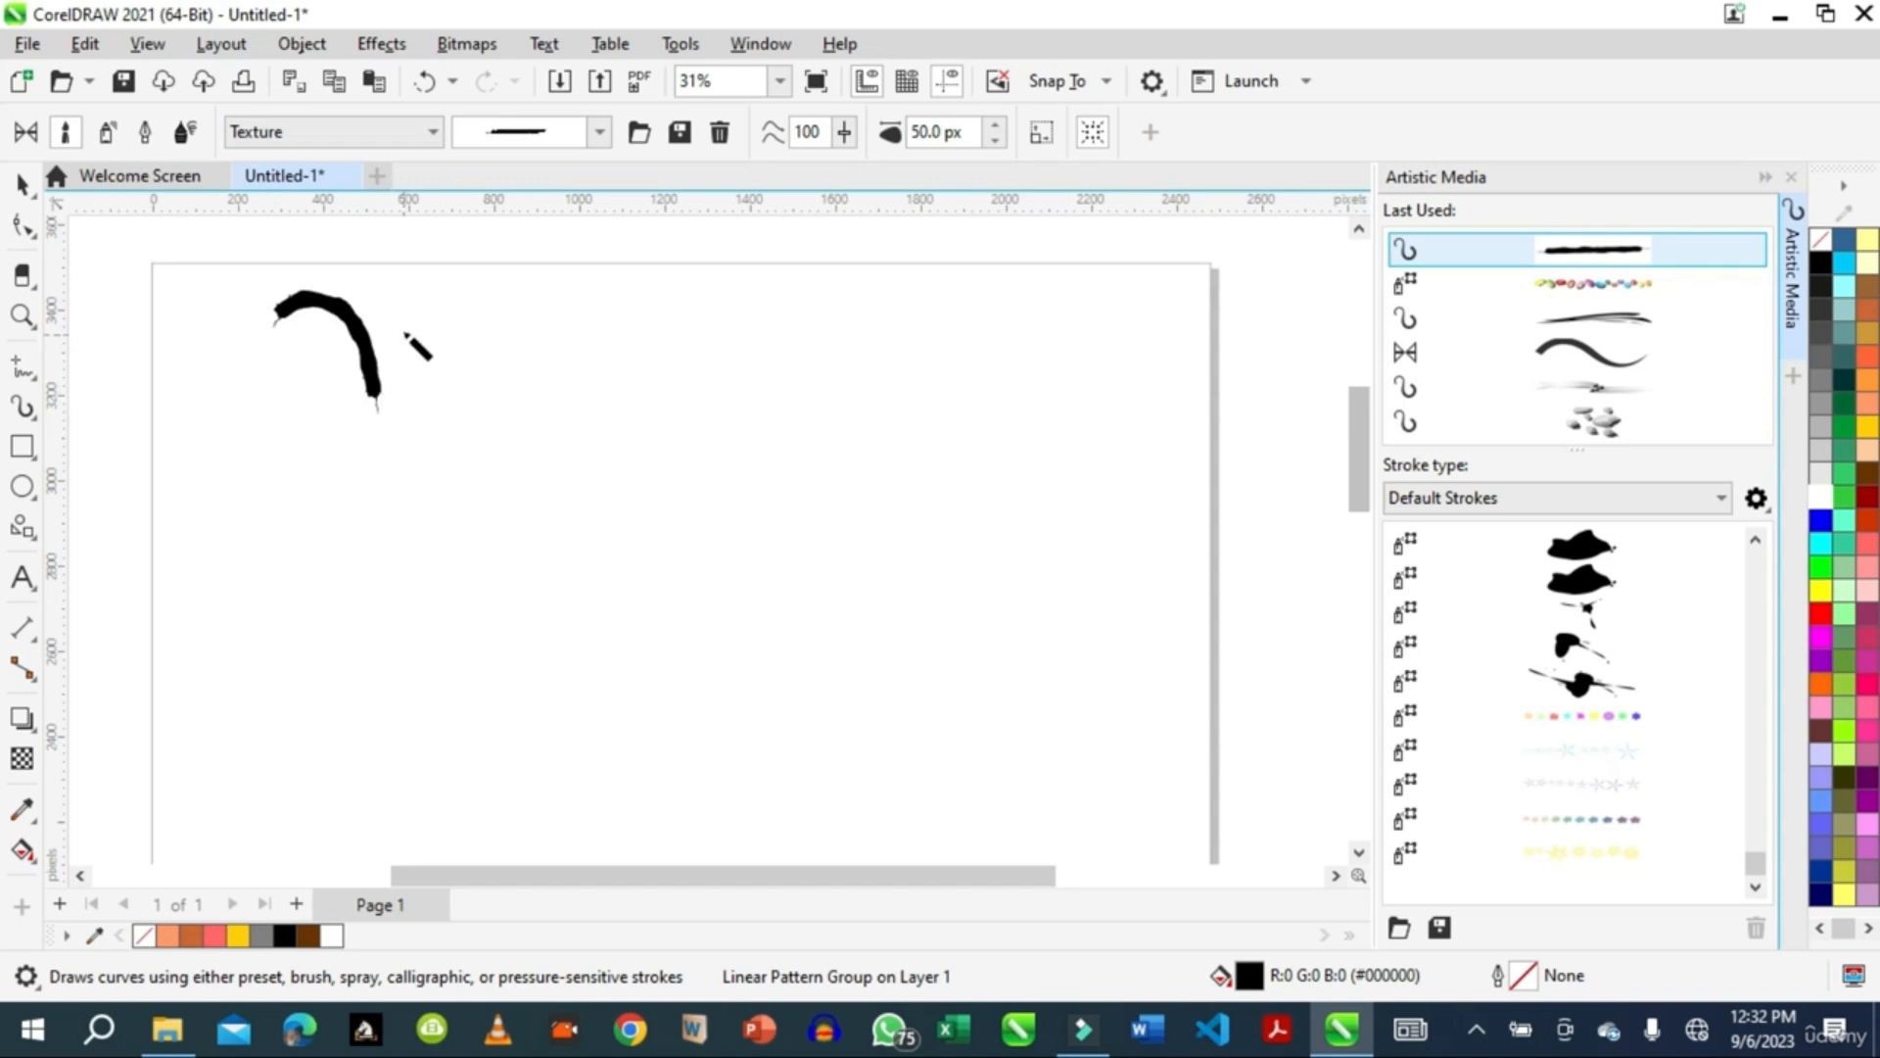
left_click(995, 143)
left_click(996, 143)
left_click(995, 143)
left_click(995, 143)
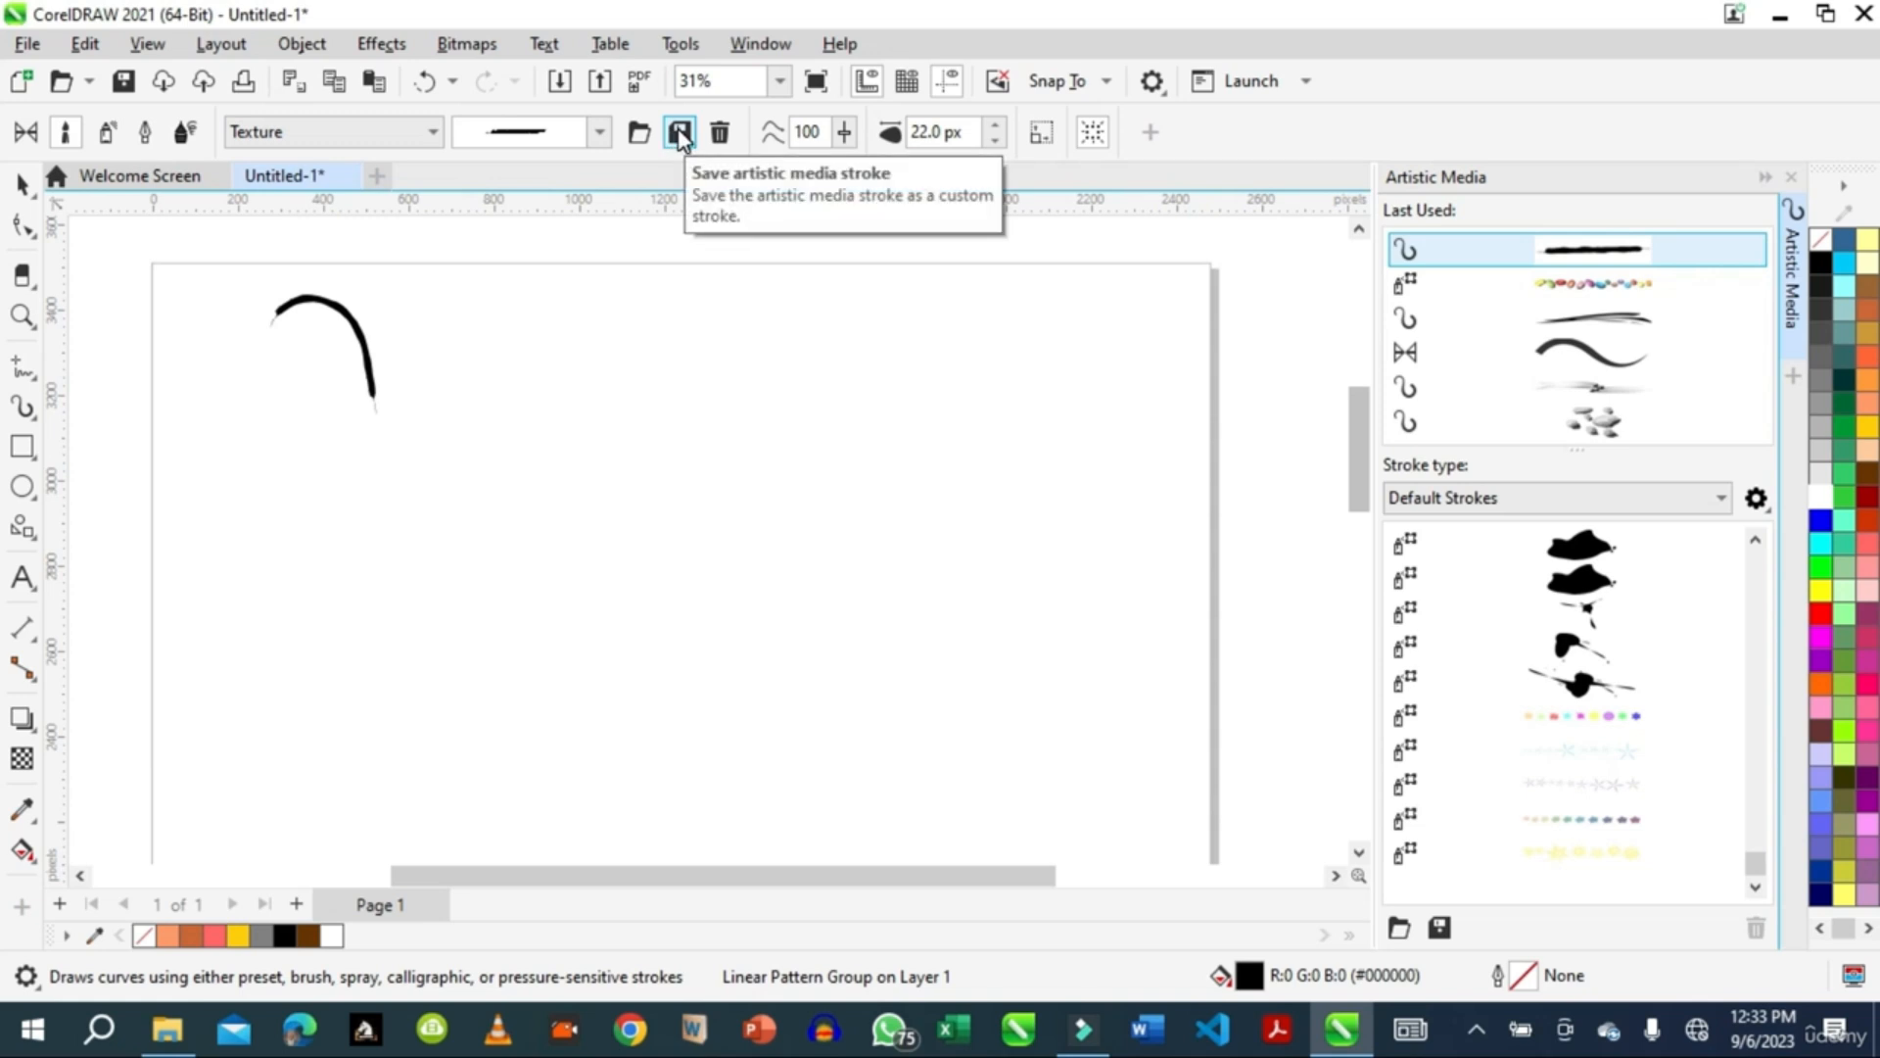
Step: Apply the olive fan-leaf object spray from the default strokes to the arched stroke near the page's upper-left corner
left_click(1608, 746)
left_click_drag(1755, 861, 1759, 825)
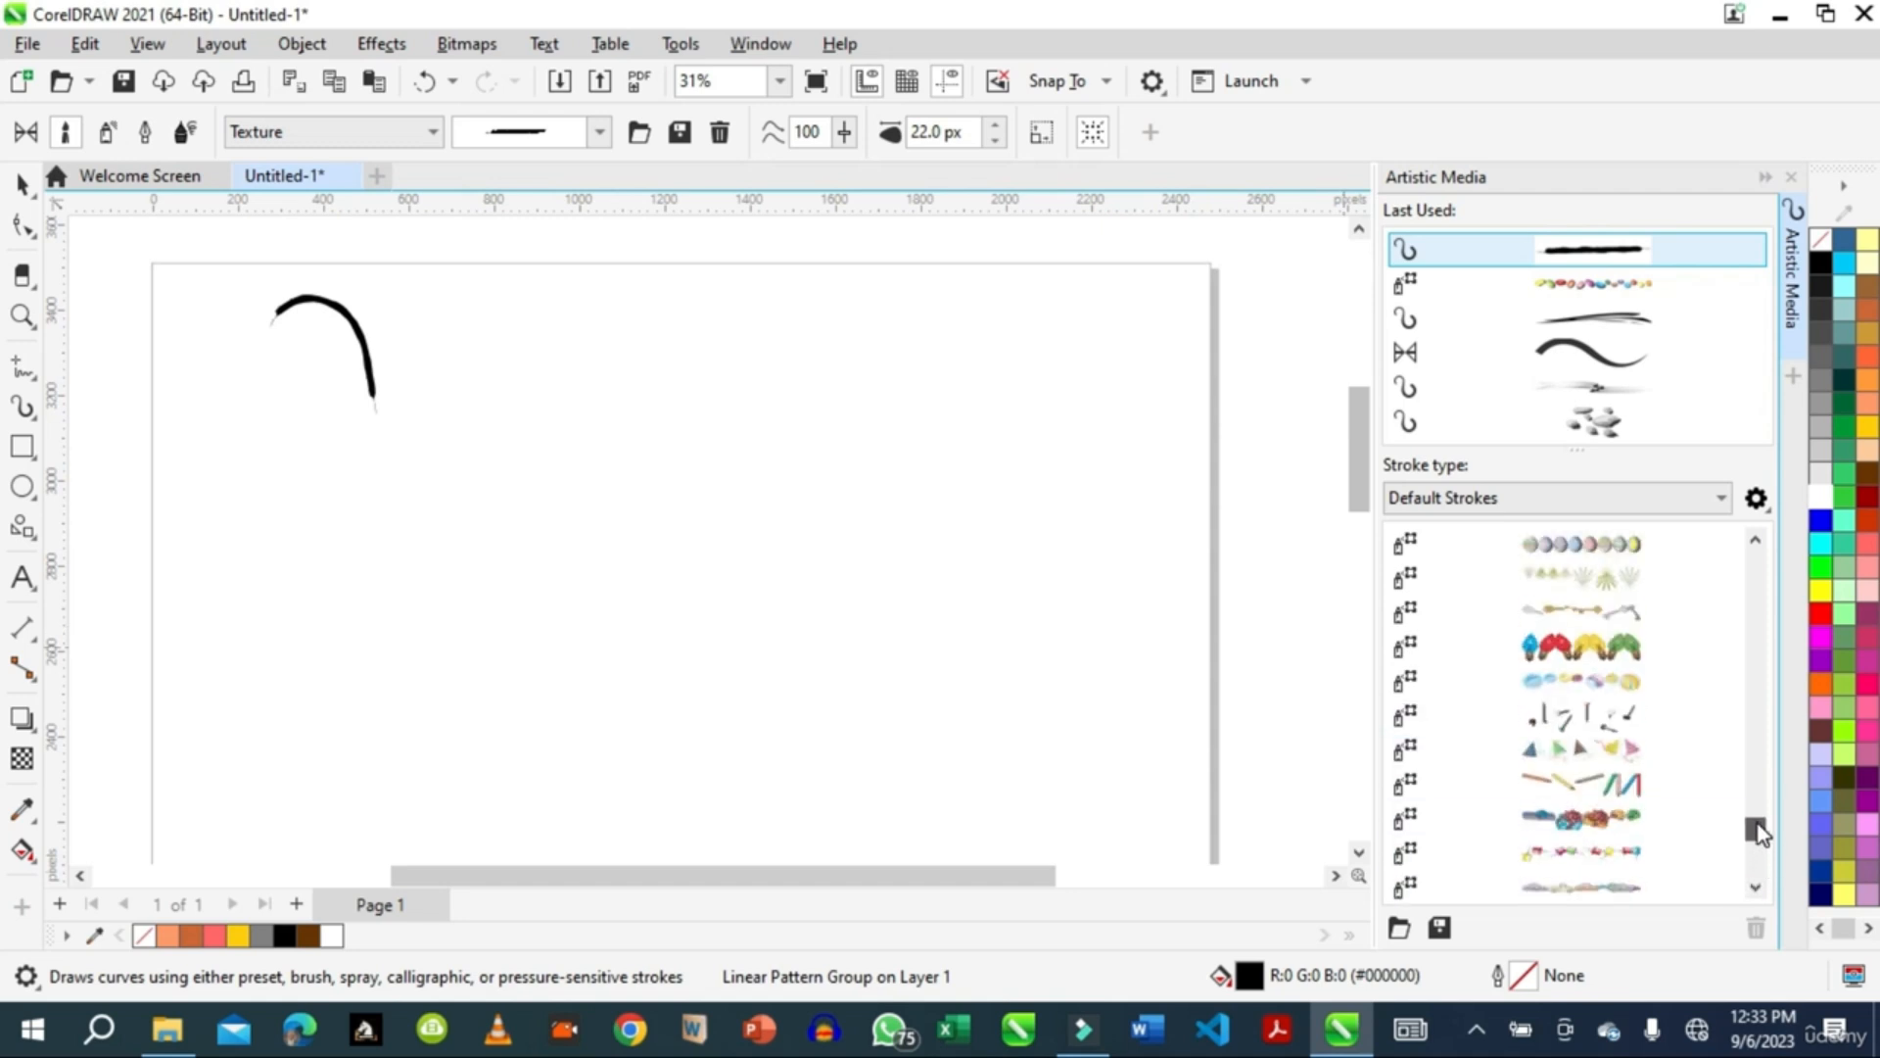
left_click(1591, 576)
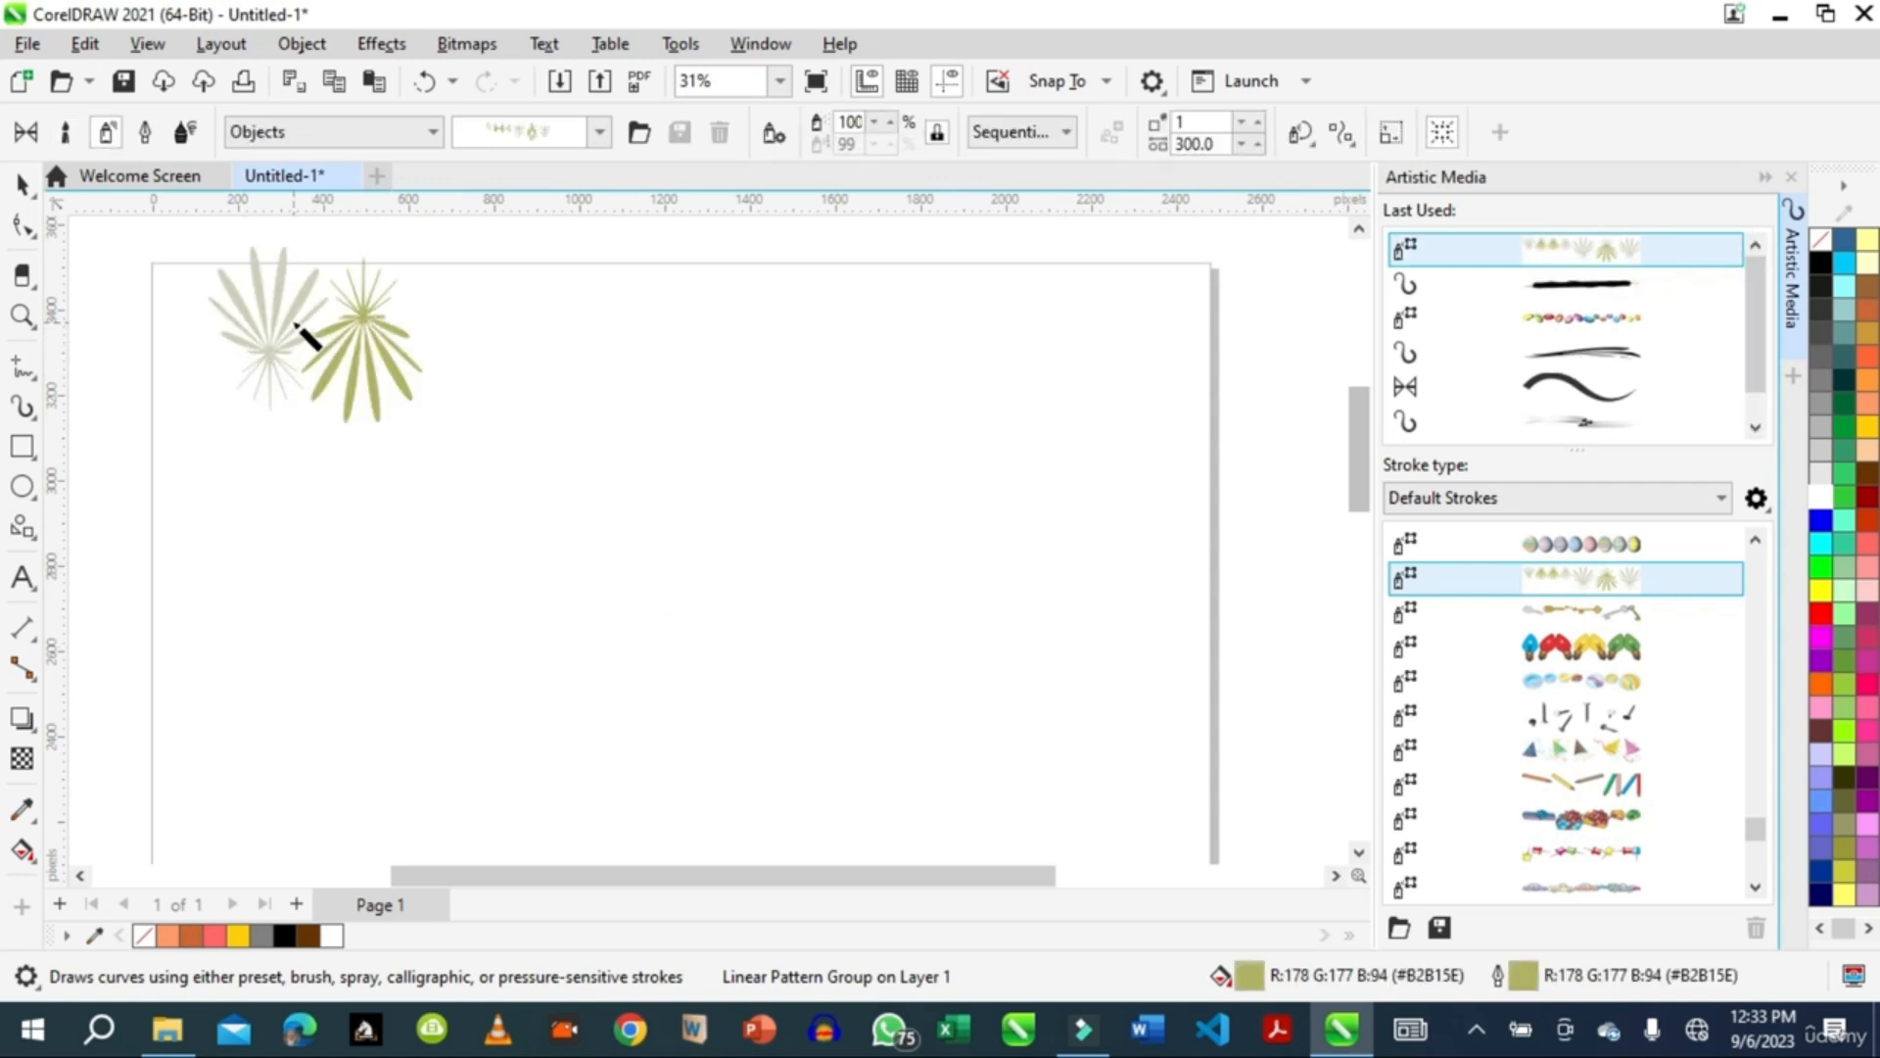
Step: Paint a second curved stroke beside the leaves and apply the blue glass-ball object spray to it
mouse_move(480, 311)
left_mouse_down()
mouse_move(584, 366)
mouse_move(621, 455)
left_mouse_up()
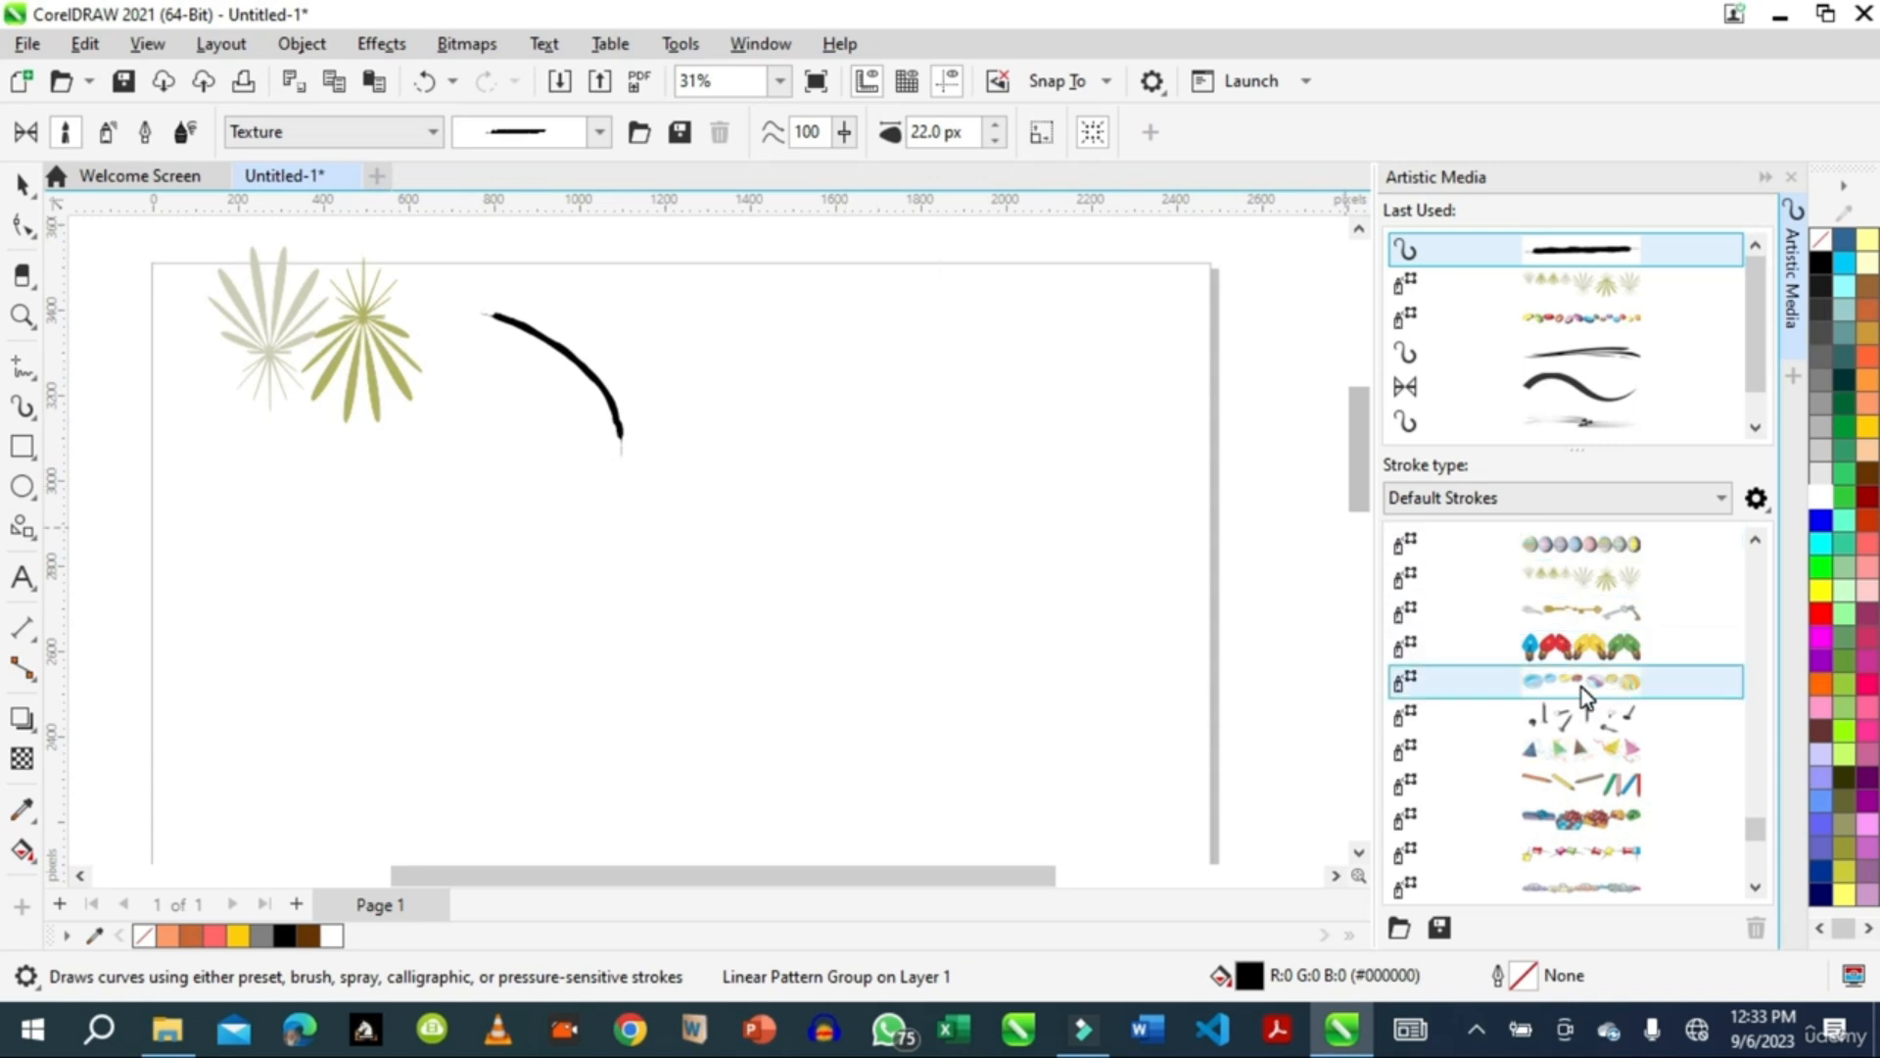
left_click(1577, 686)
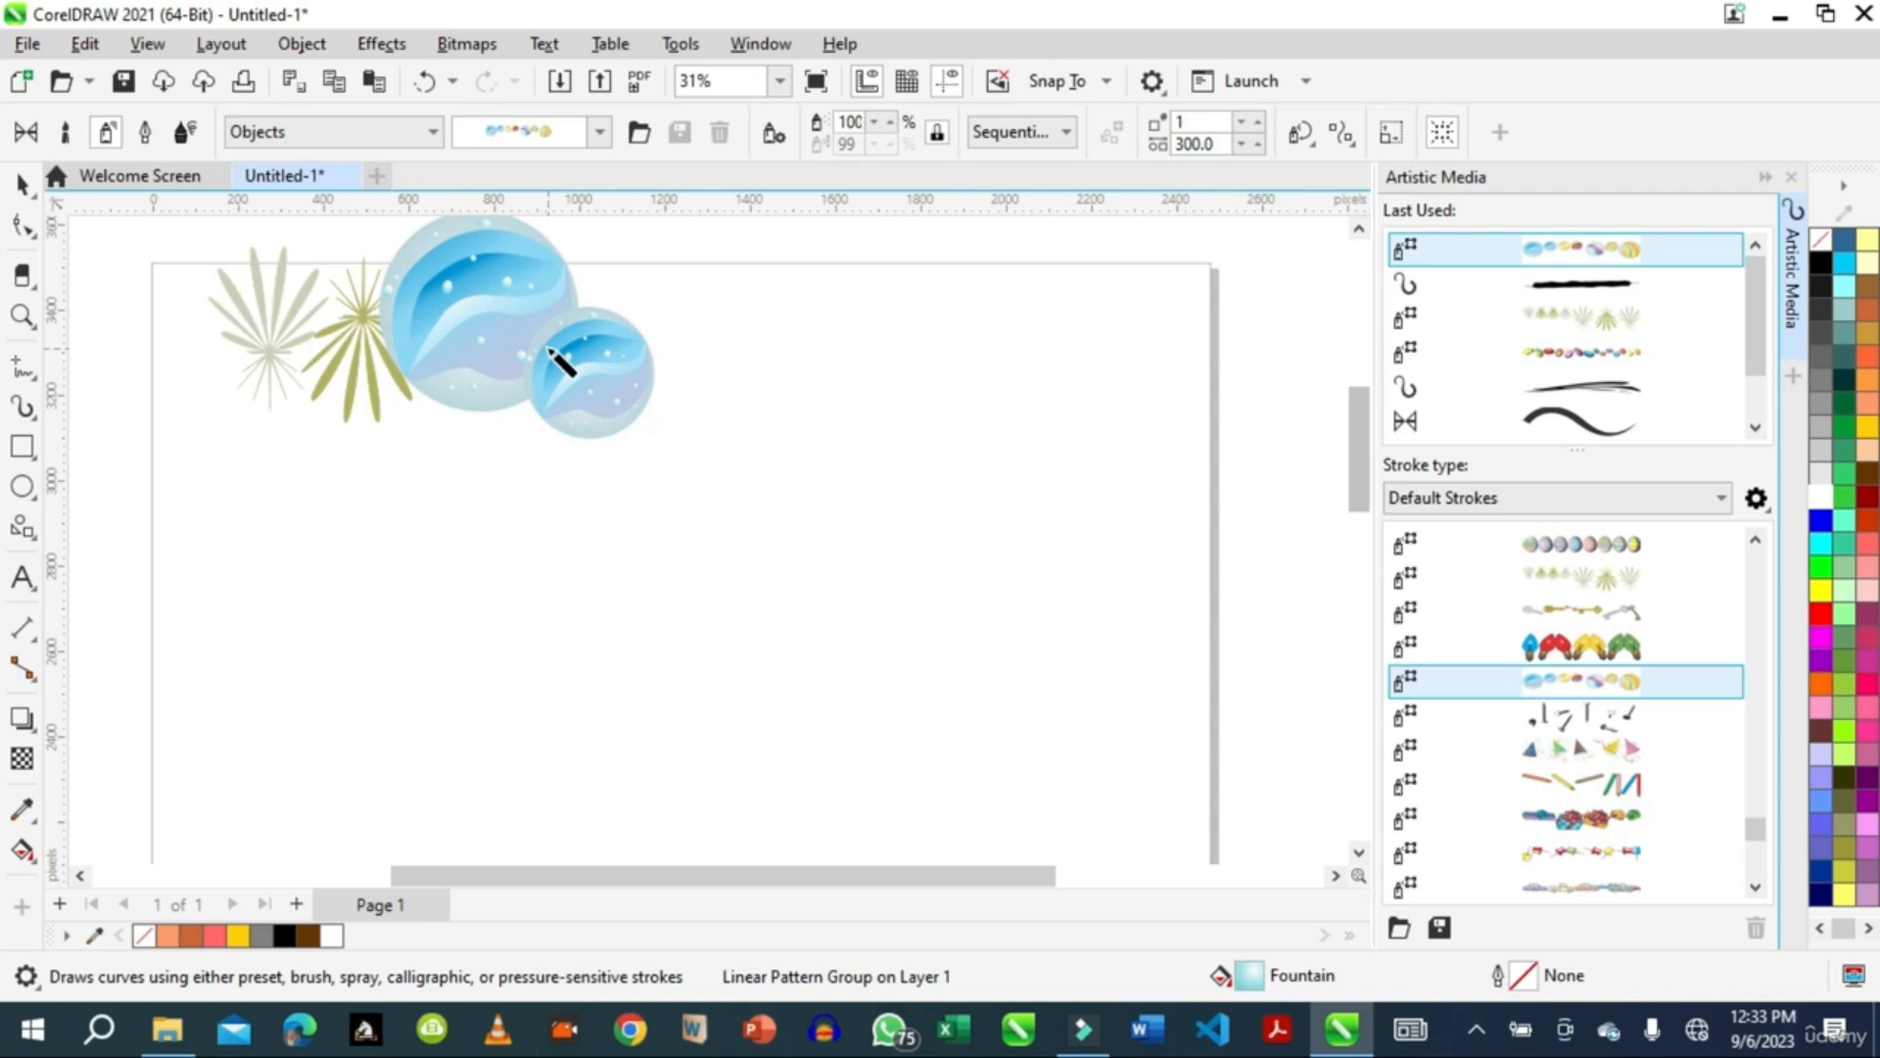
Step: Set the ball spray's image spacing to 20 and raise its number of images per dab to 10
left_click(1200, 145)
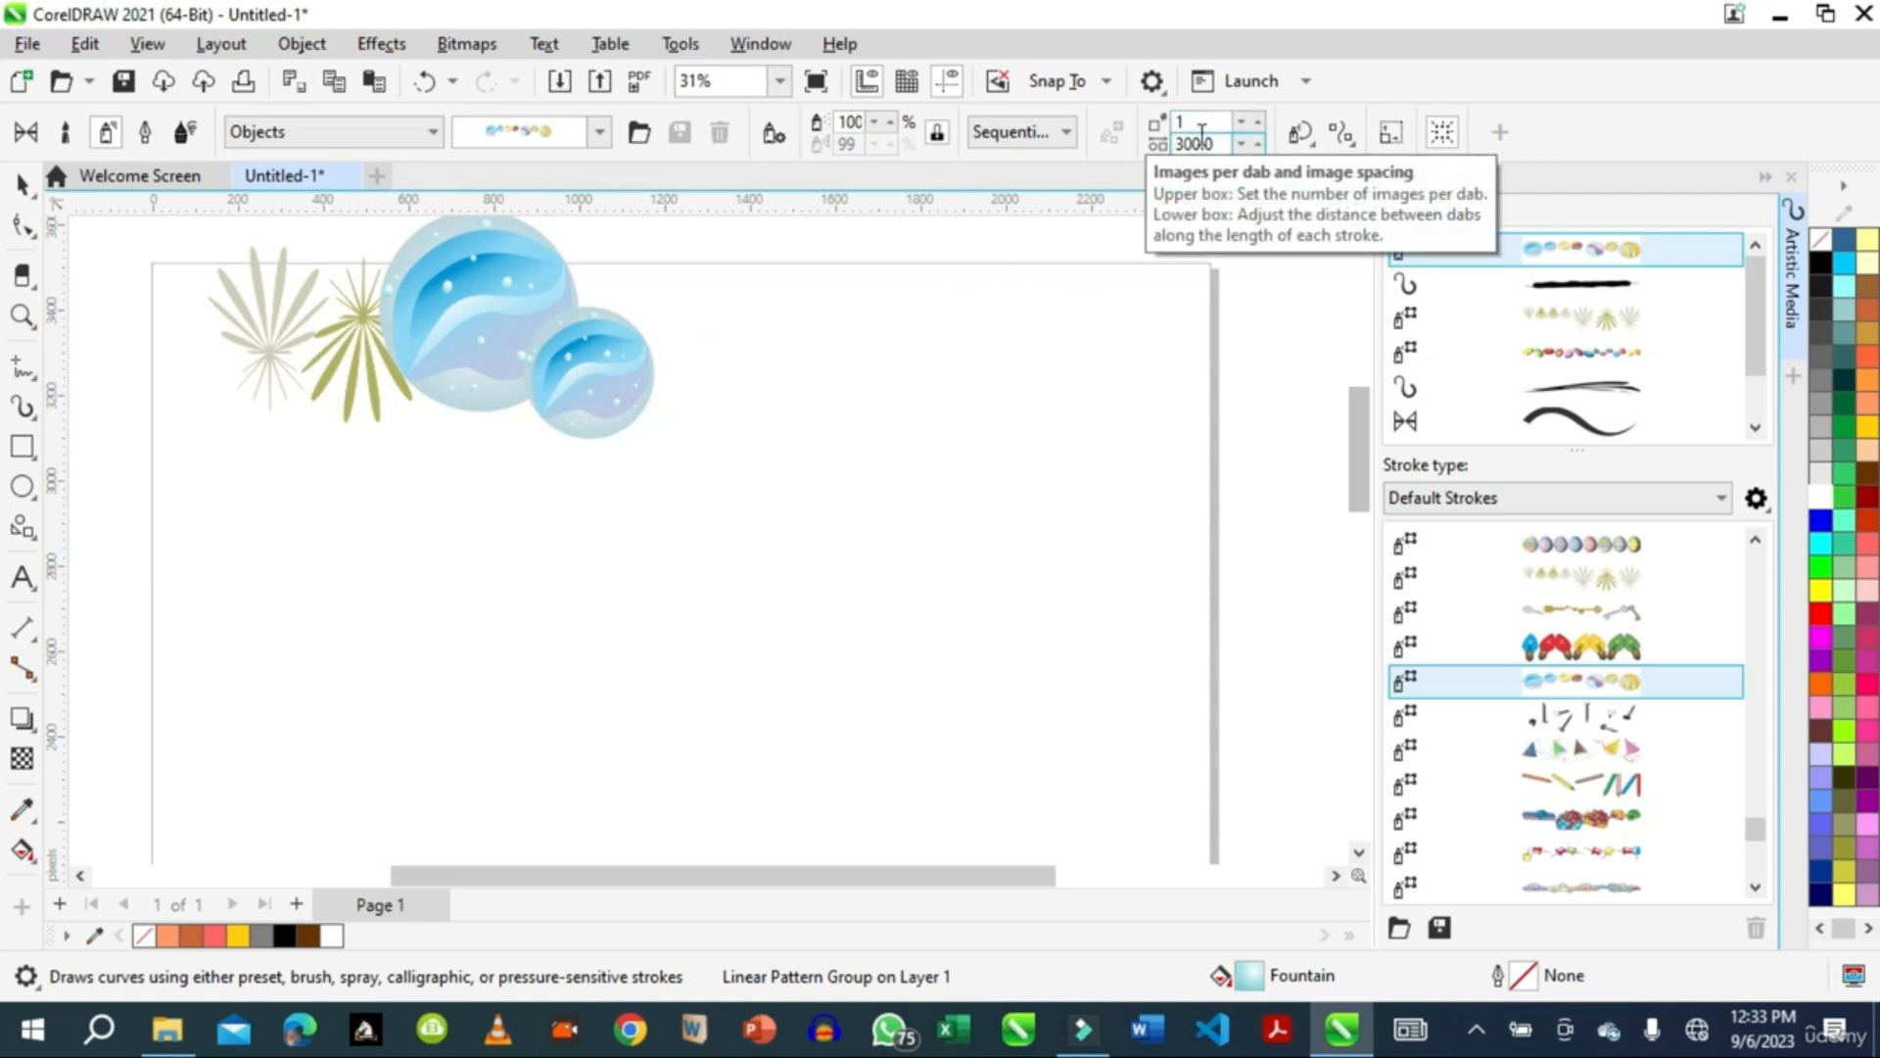
left_click_drag(1217, 145, 1137, 162)
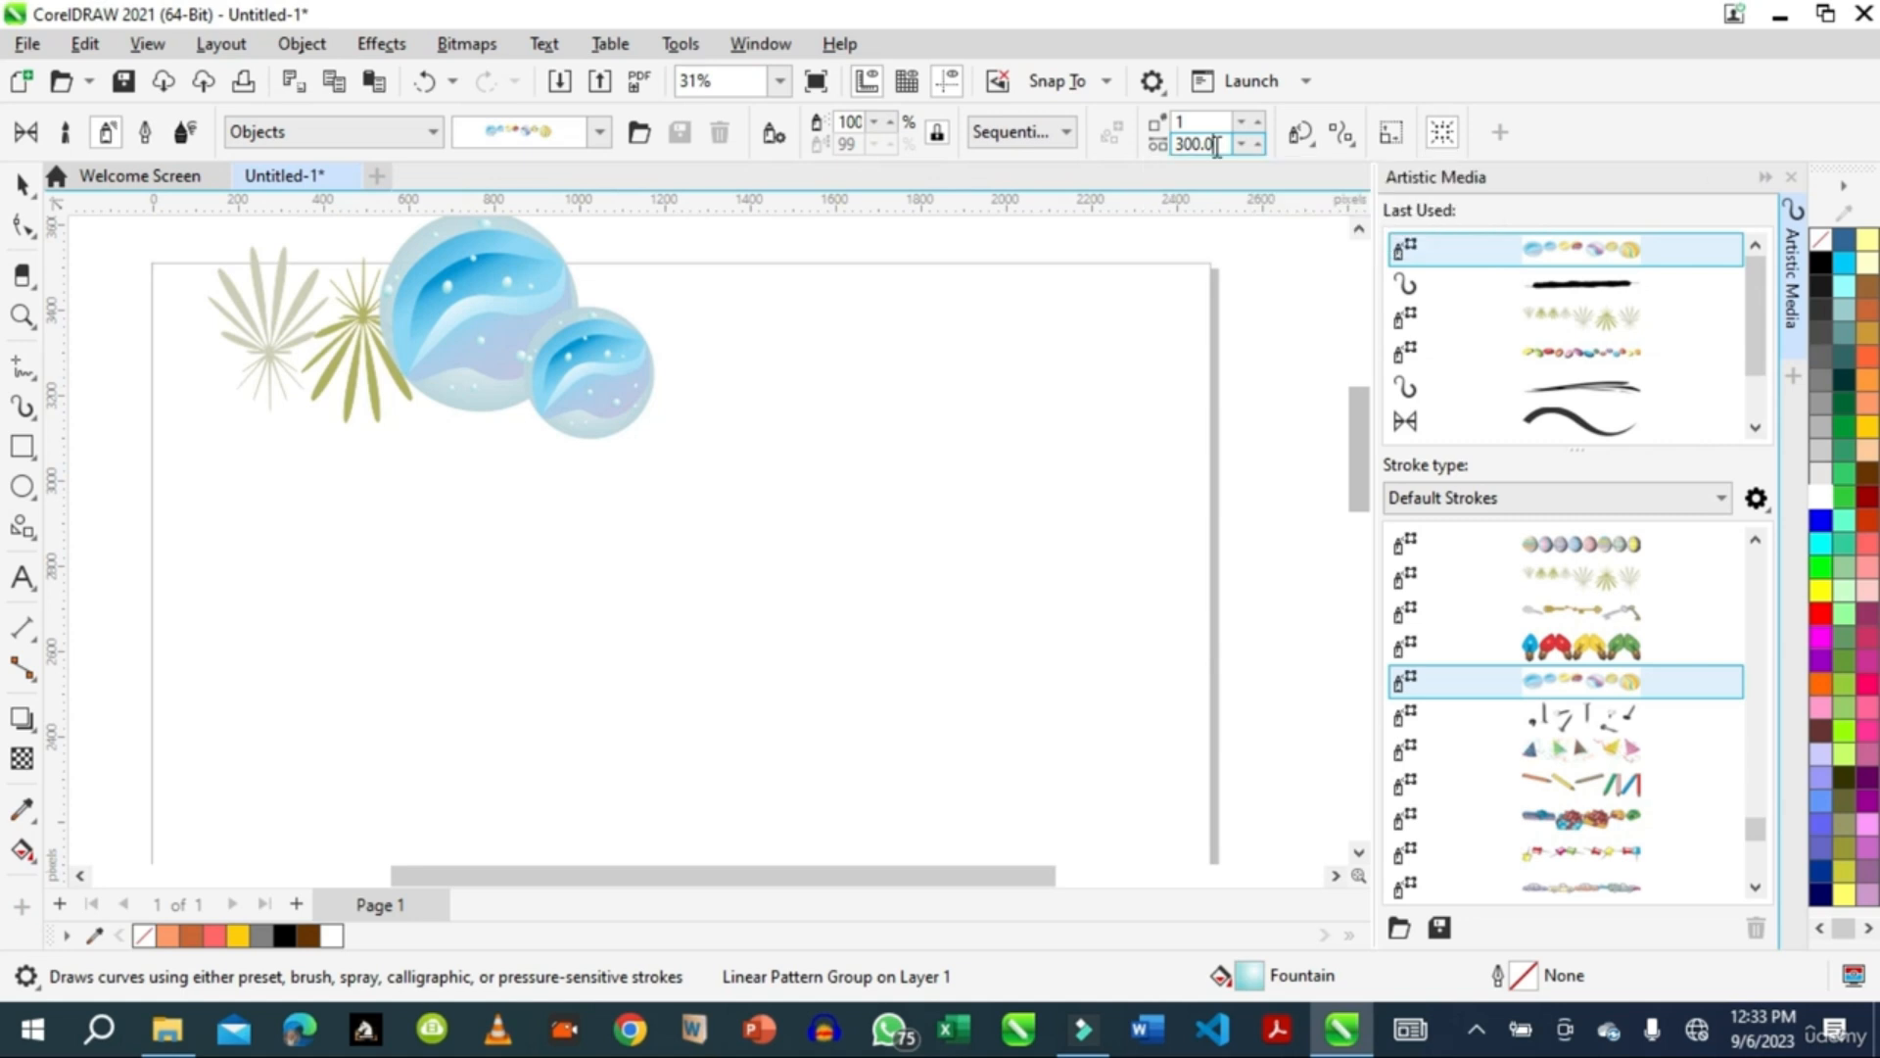
type("20")
left_click(1181, 120)
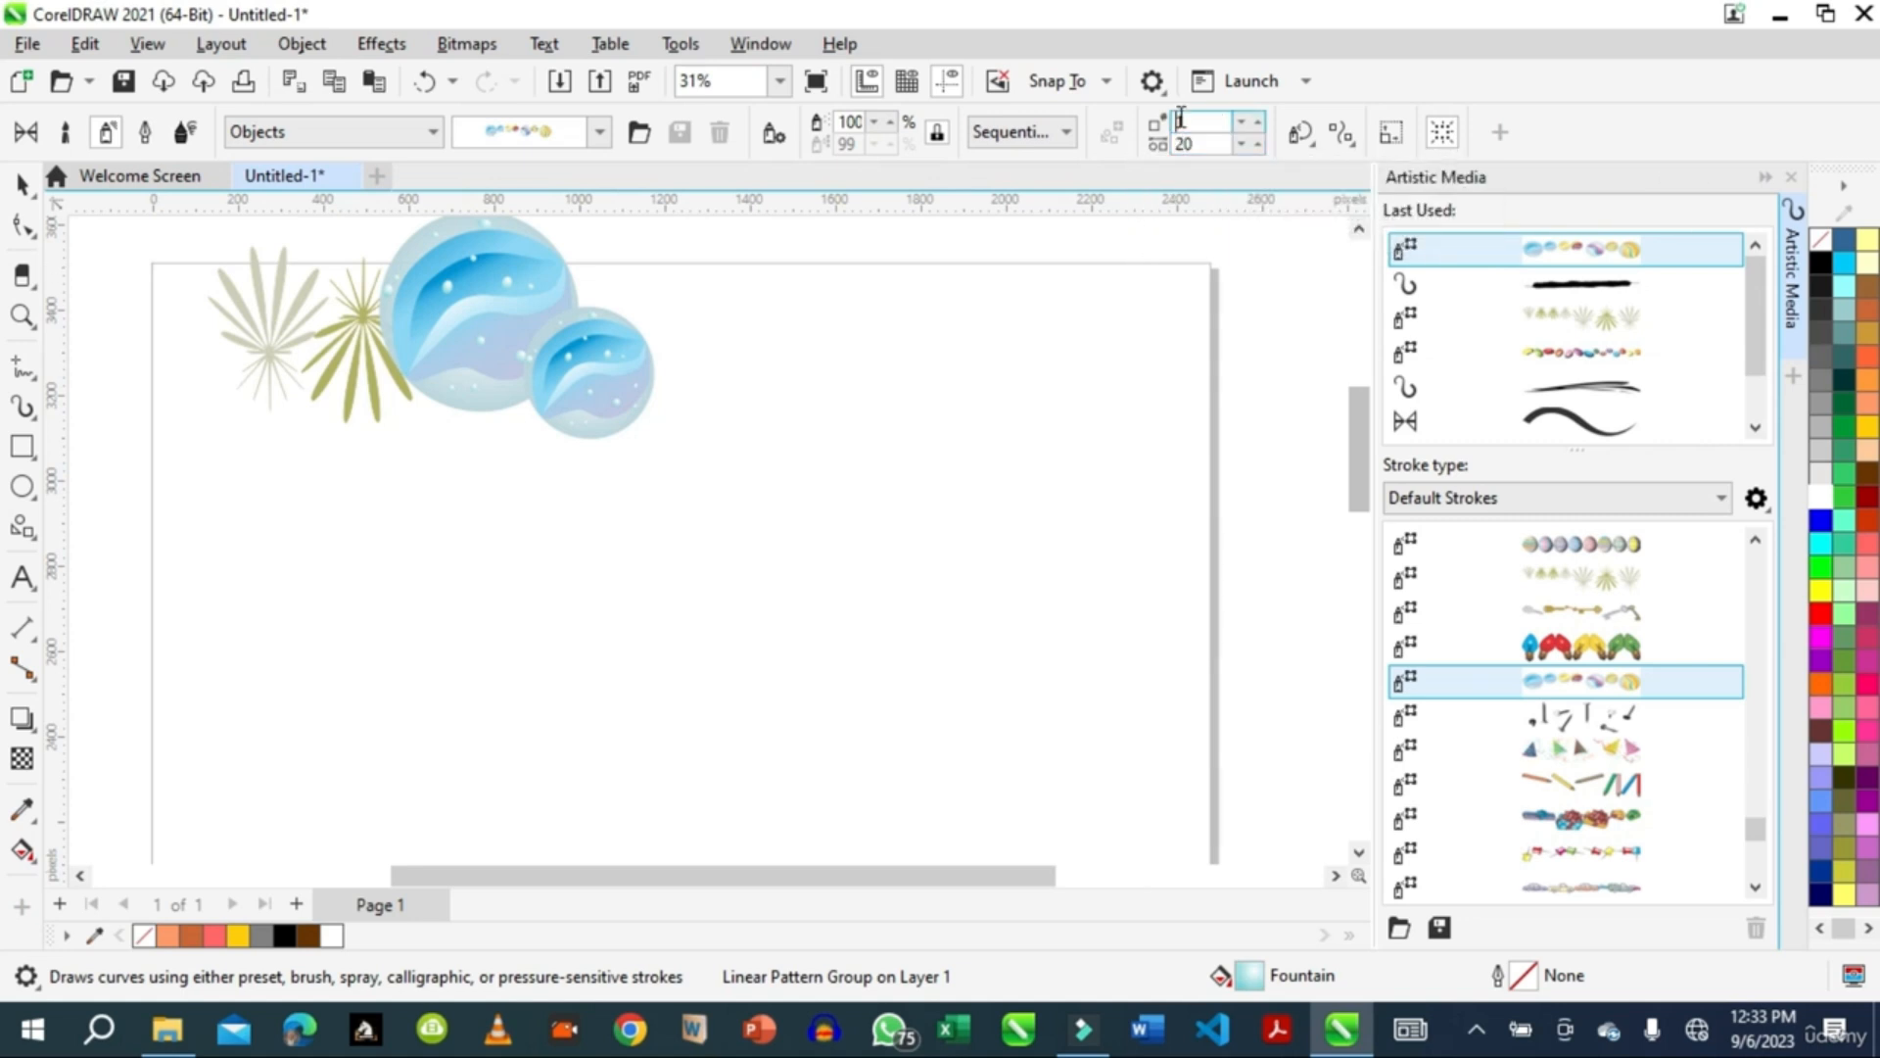
left_click(1240, 121)
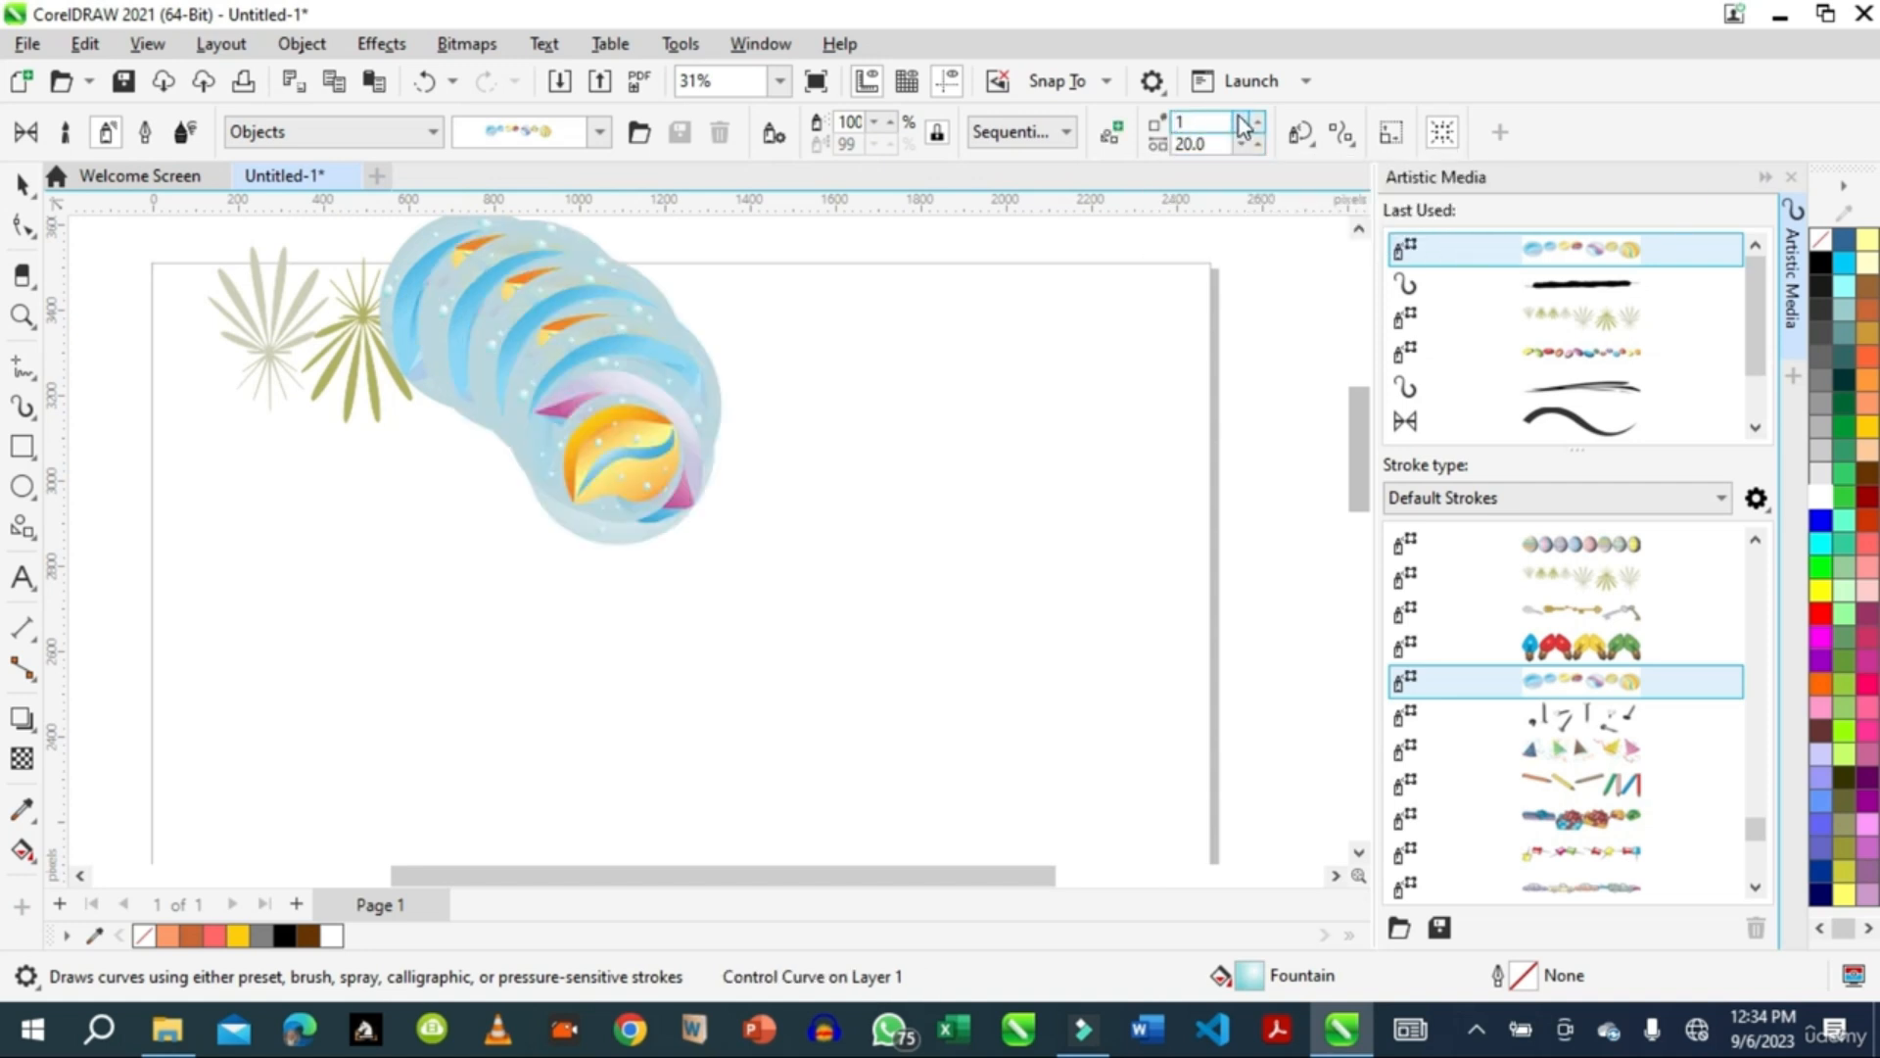
left_click(1258, 120)
left_click(1259, 121)
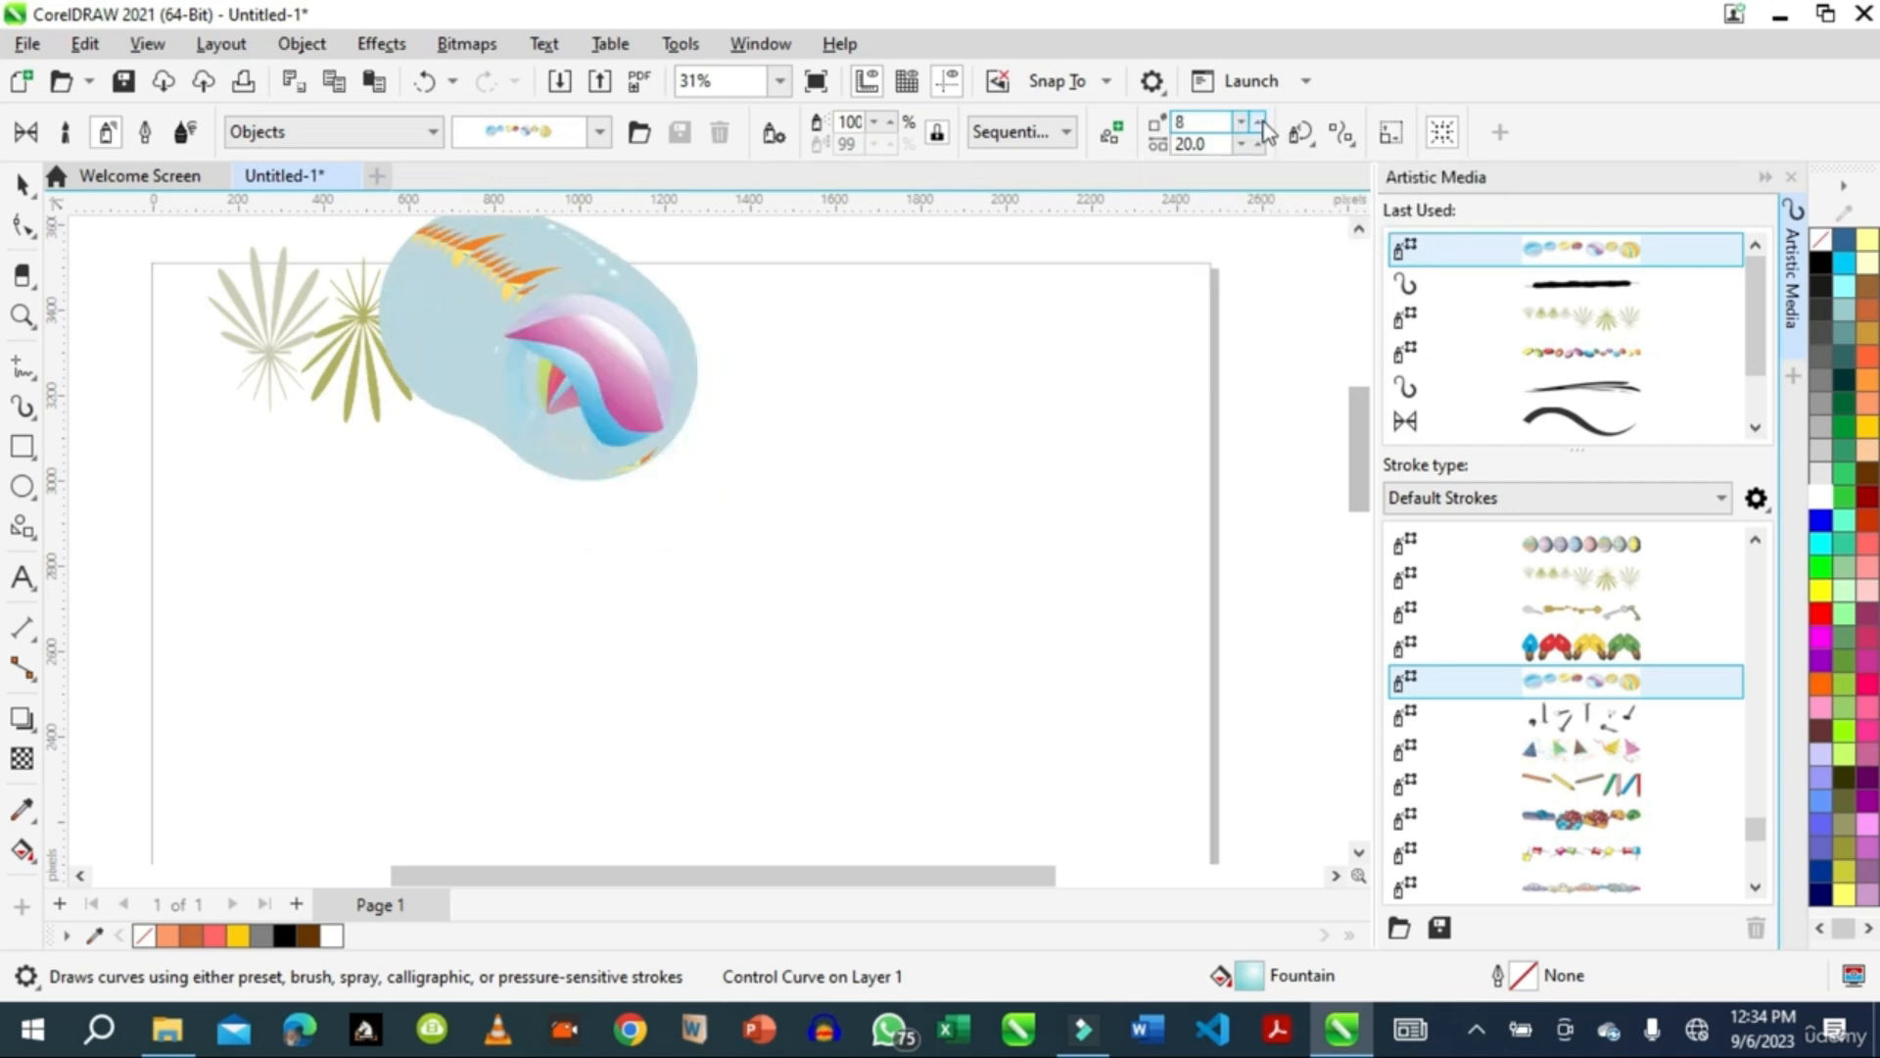
Step: Widen the ball spray's image spacing to 50
left_click(1209, 144)
double_click(1185, 142)
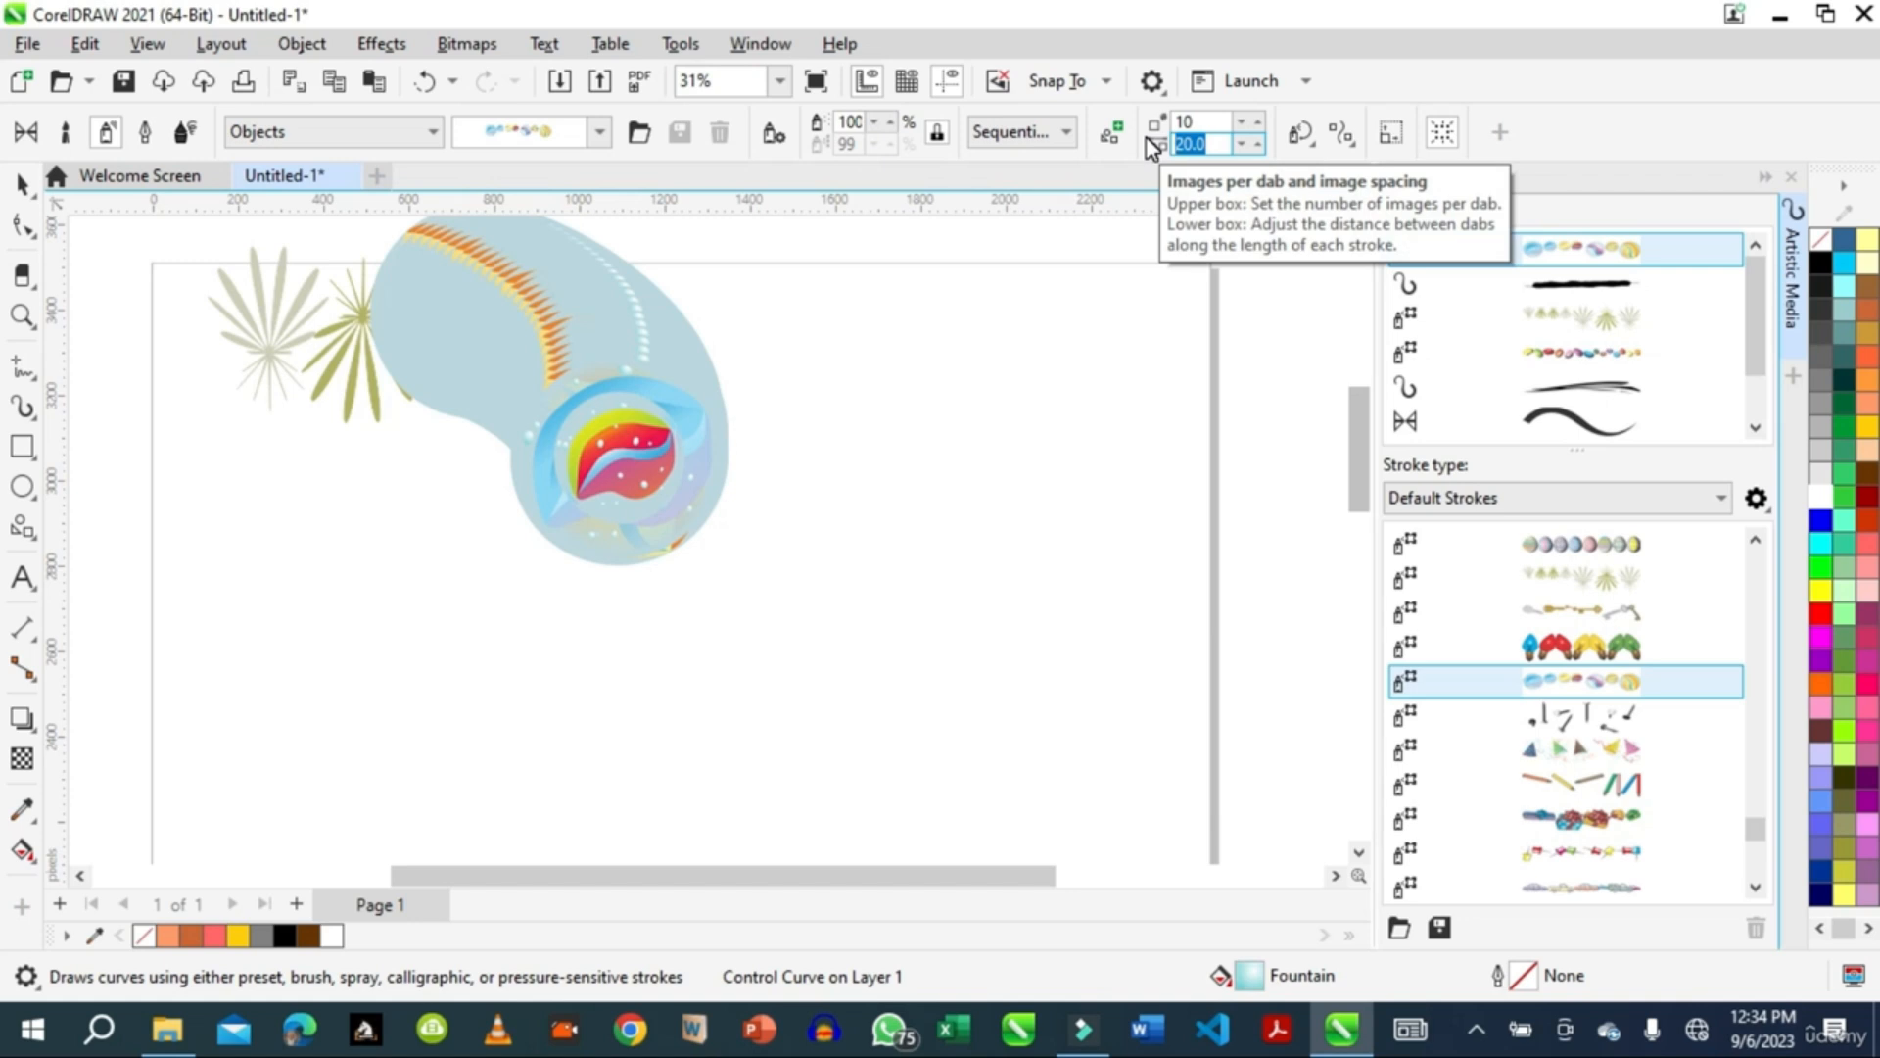
type("50")
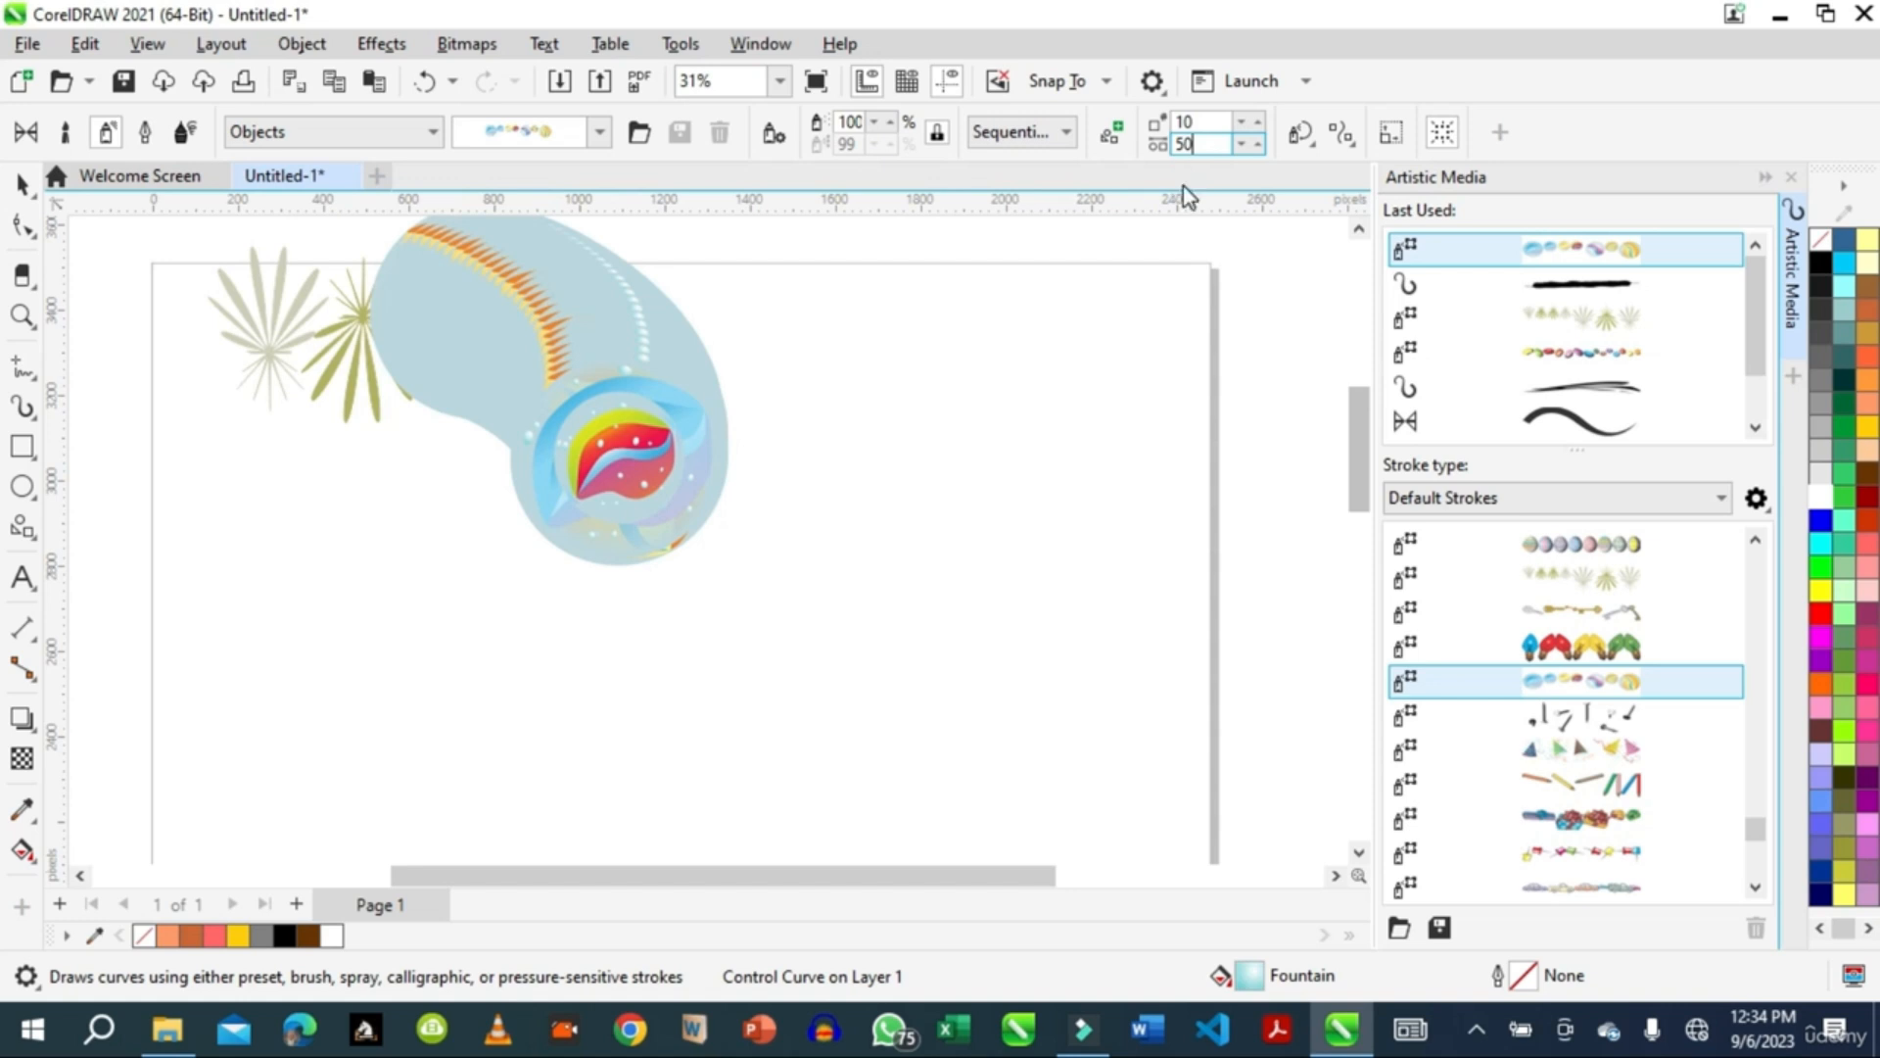
key("Return")
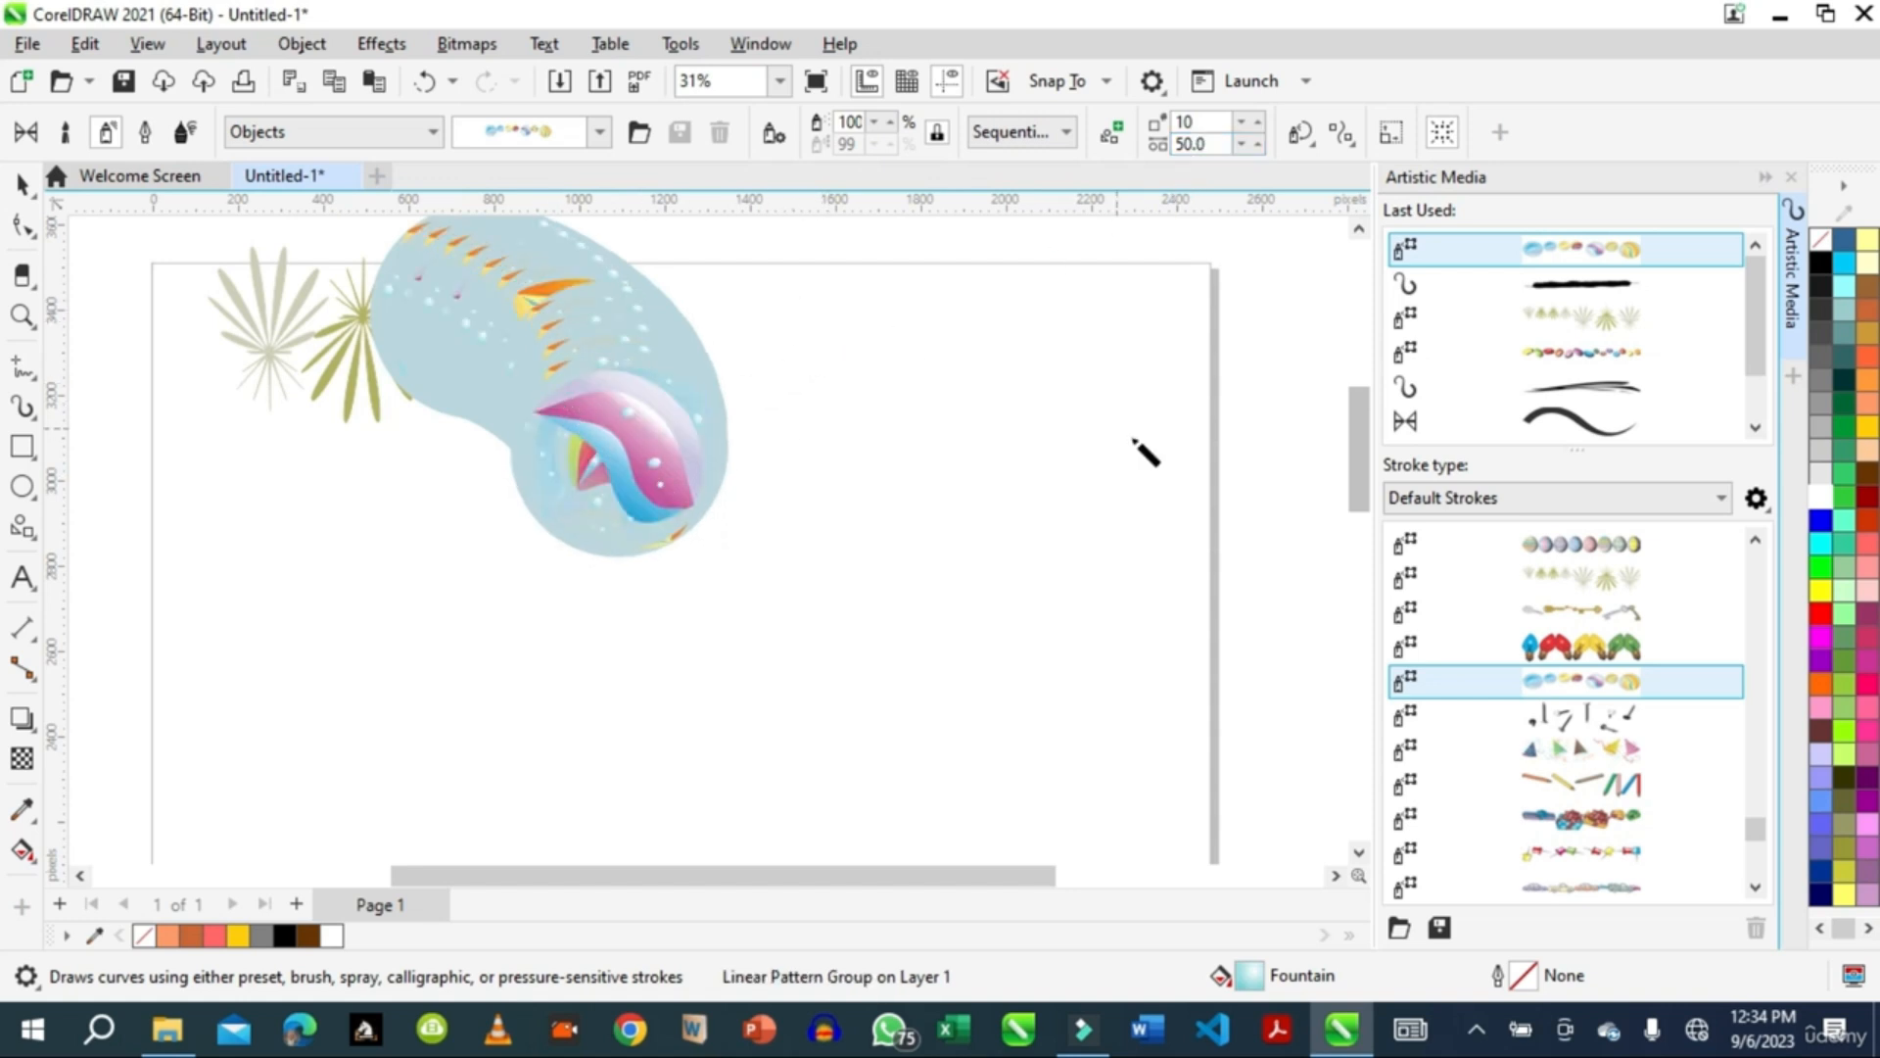
Step: Replace the balls on the second stroke with the olive fan-leaf spray and set its image spacing to 30
left_click(1570, 580)
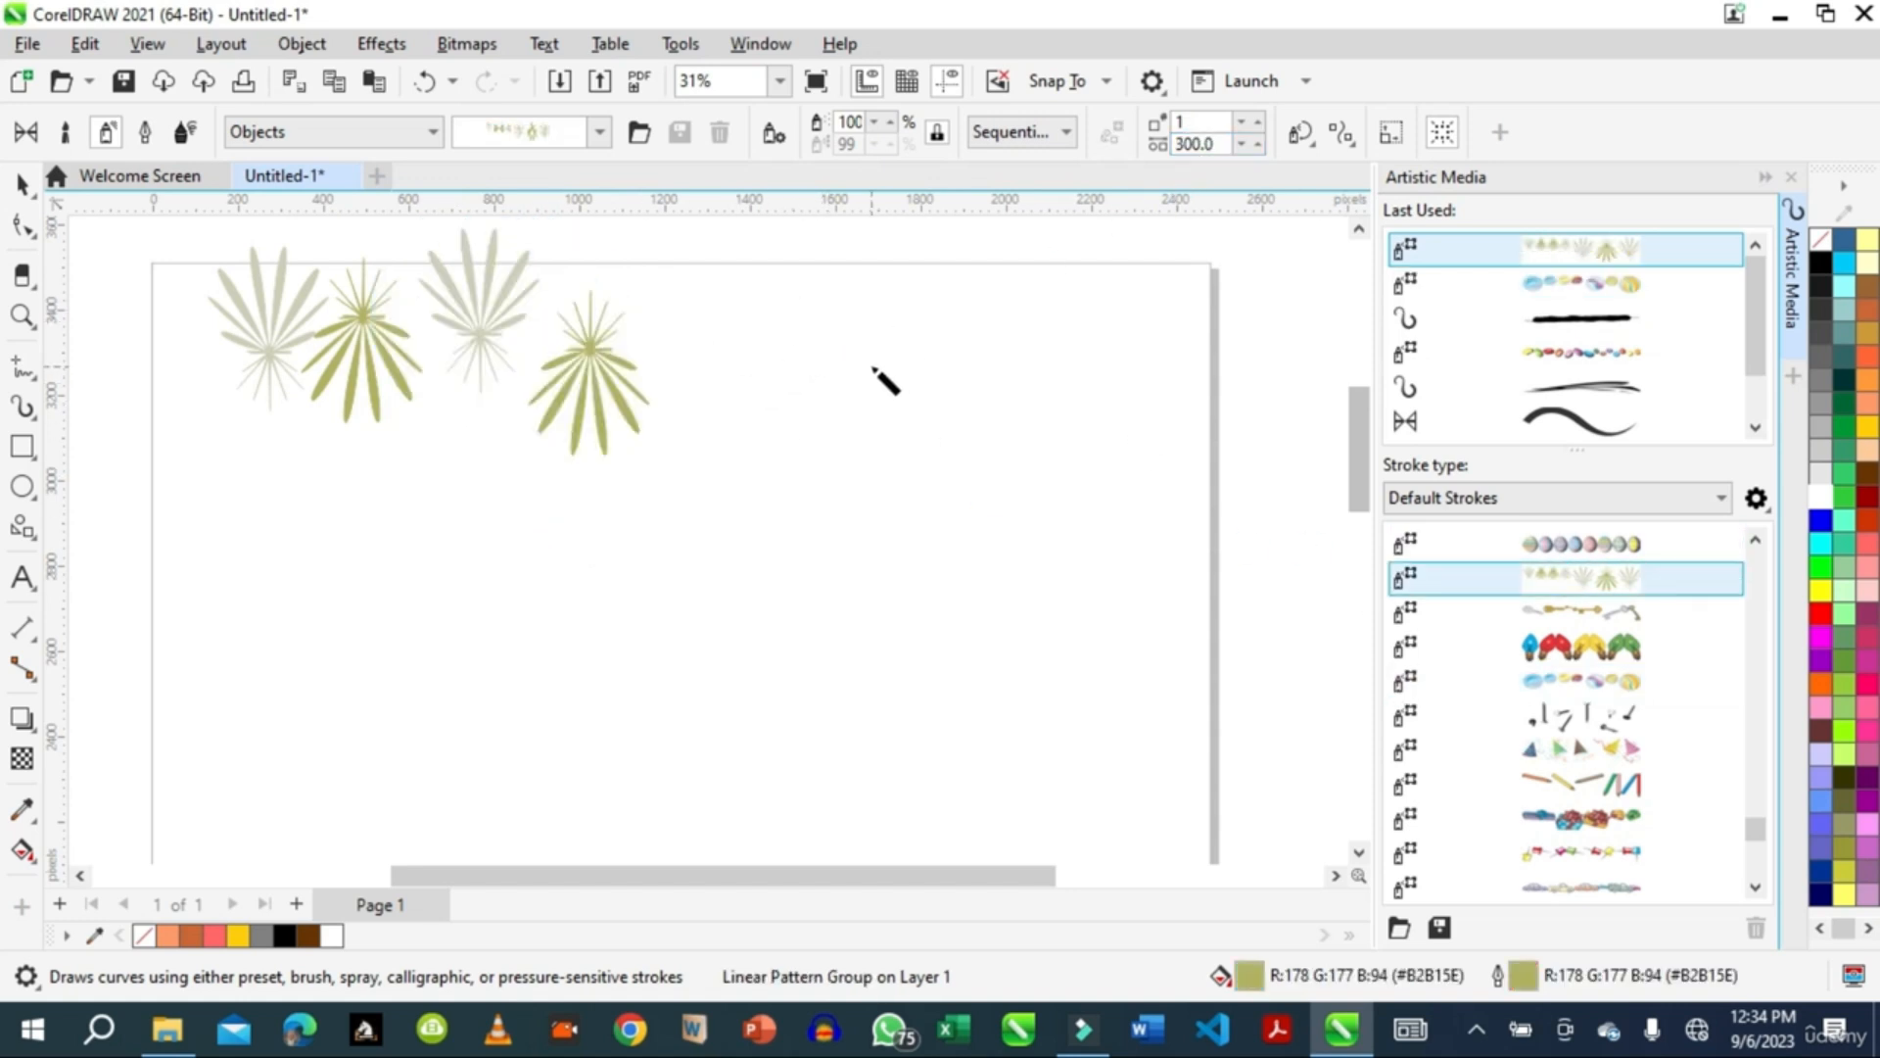
left_click(1189, 116)
key("Tab")
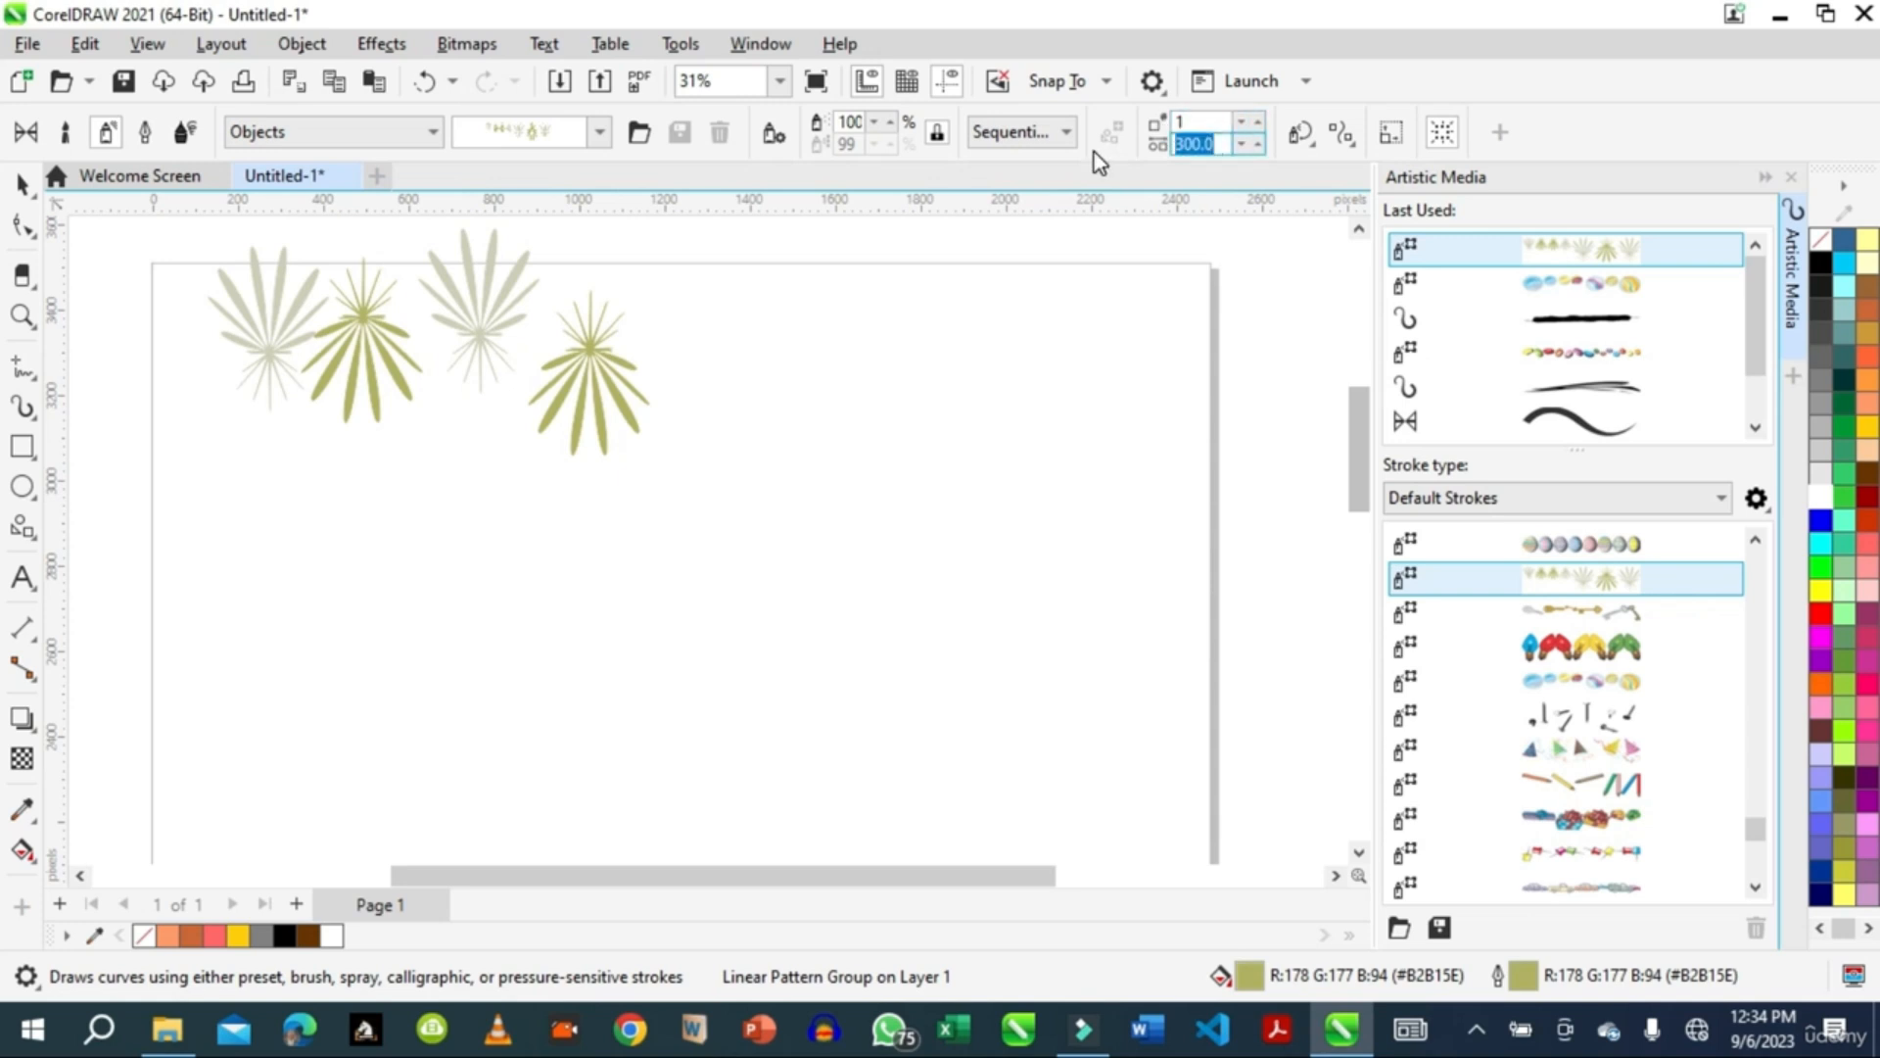
type("30")
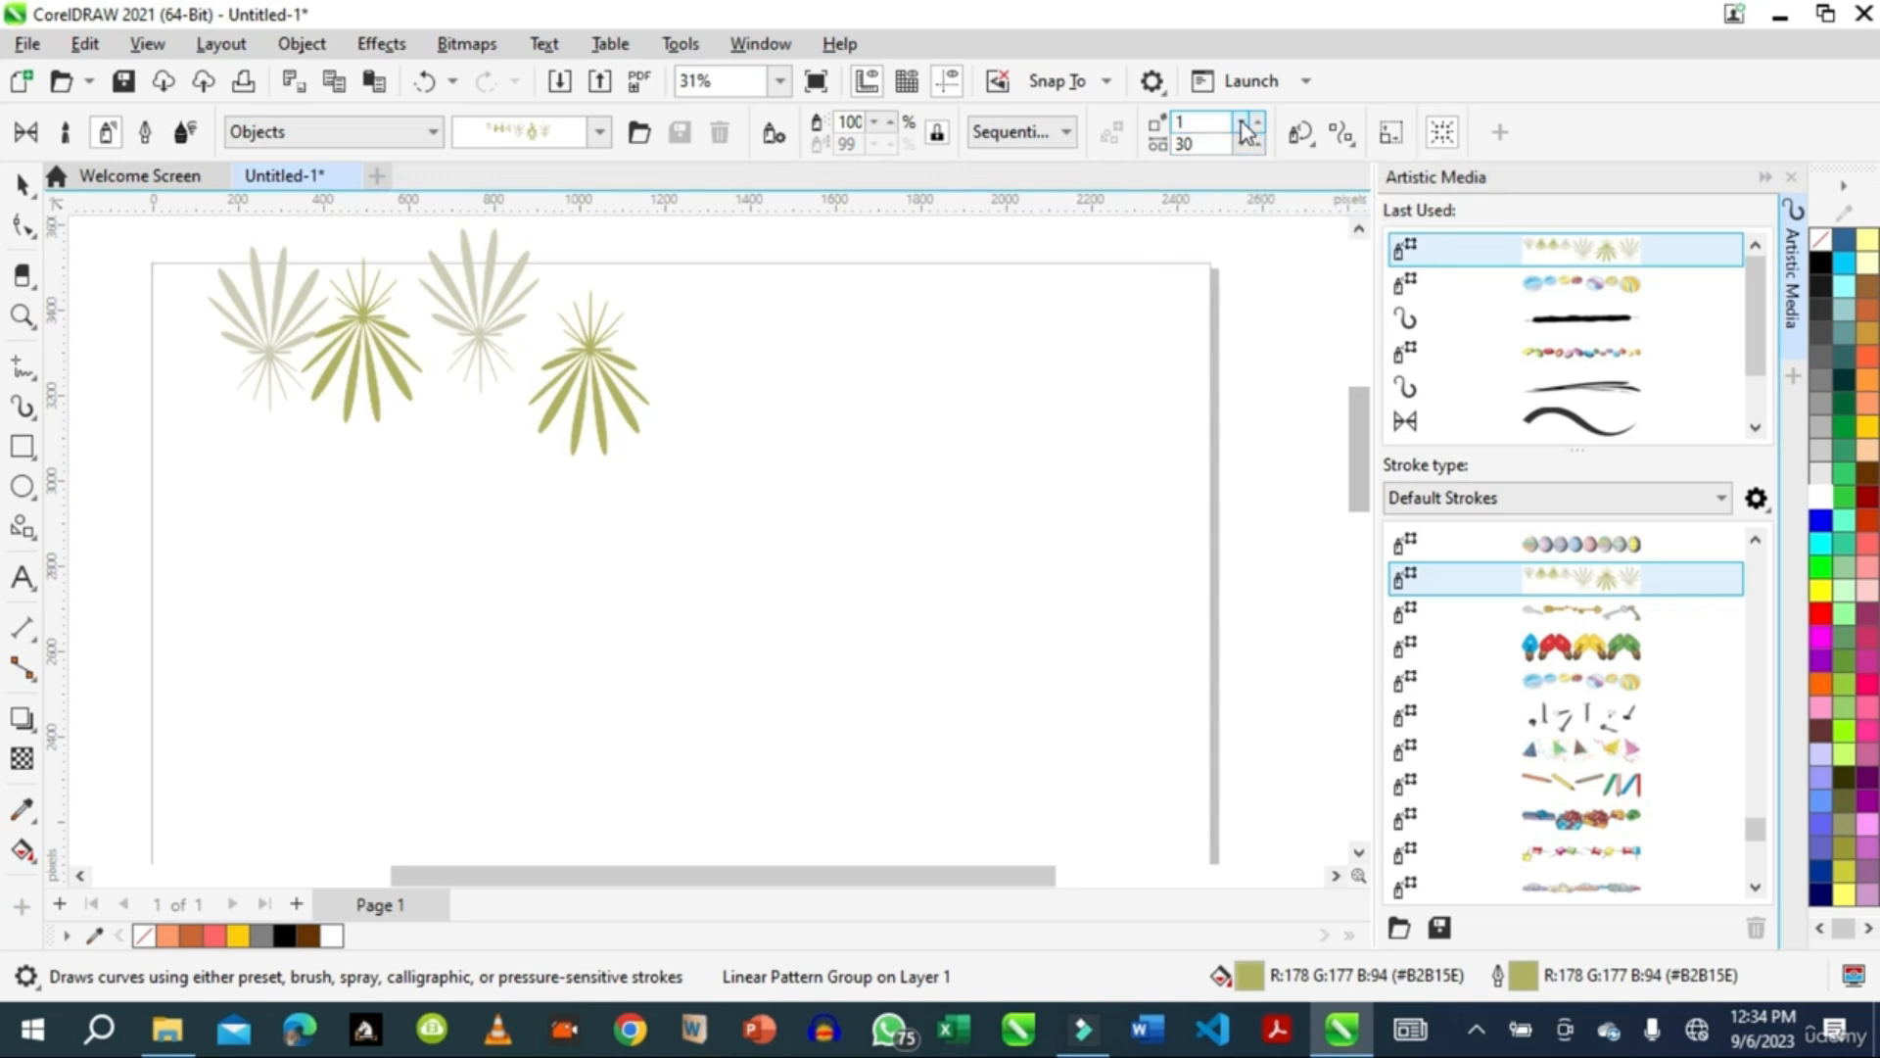
key("Return")
Step: Set the second stroke's number of images per dab to 8 and raise it slightly further
double_click(1192, 124)
type("8")
key("Return")
left_click(1259, 123)
left_click(1258, 123)
Step: Paint a long fan-leaf stroke curving down the page's right half and a 22 px calligraphic stroke beside it
mouse_move(847, 287)
left_mouse_down()
mouse_move(919, 359)
mouse_move(976, 498)
mouse_move(986, 610)
mouse_move(927, 703)
mouse_move(744, 780)
mouse_move(506, 757)
mouse_move(461, 717)
left_mouse_up()
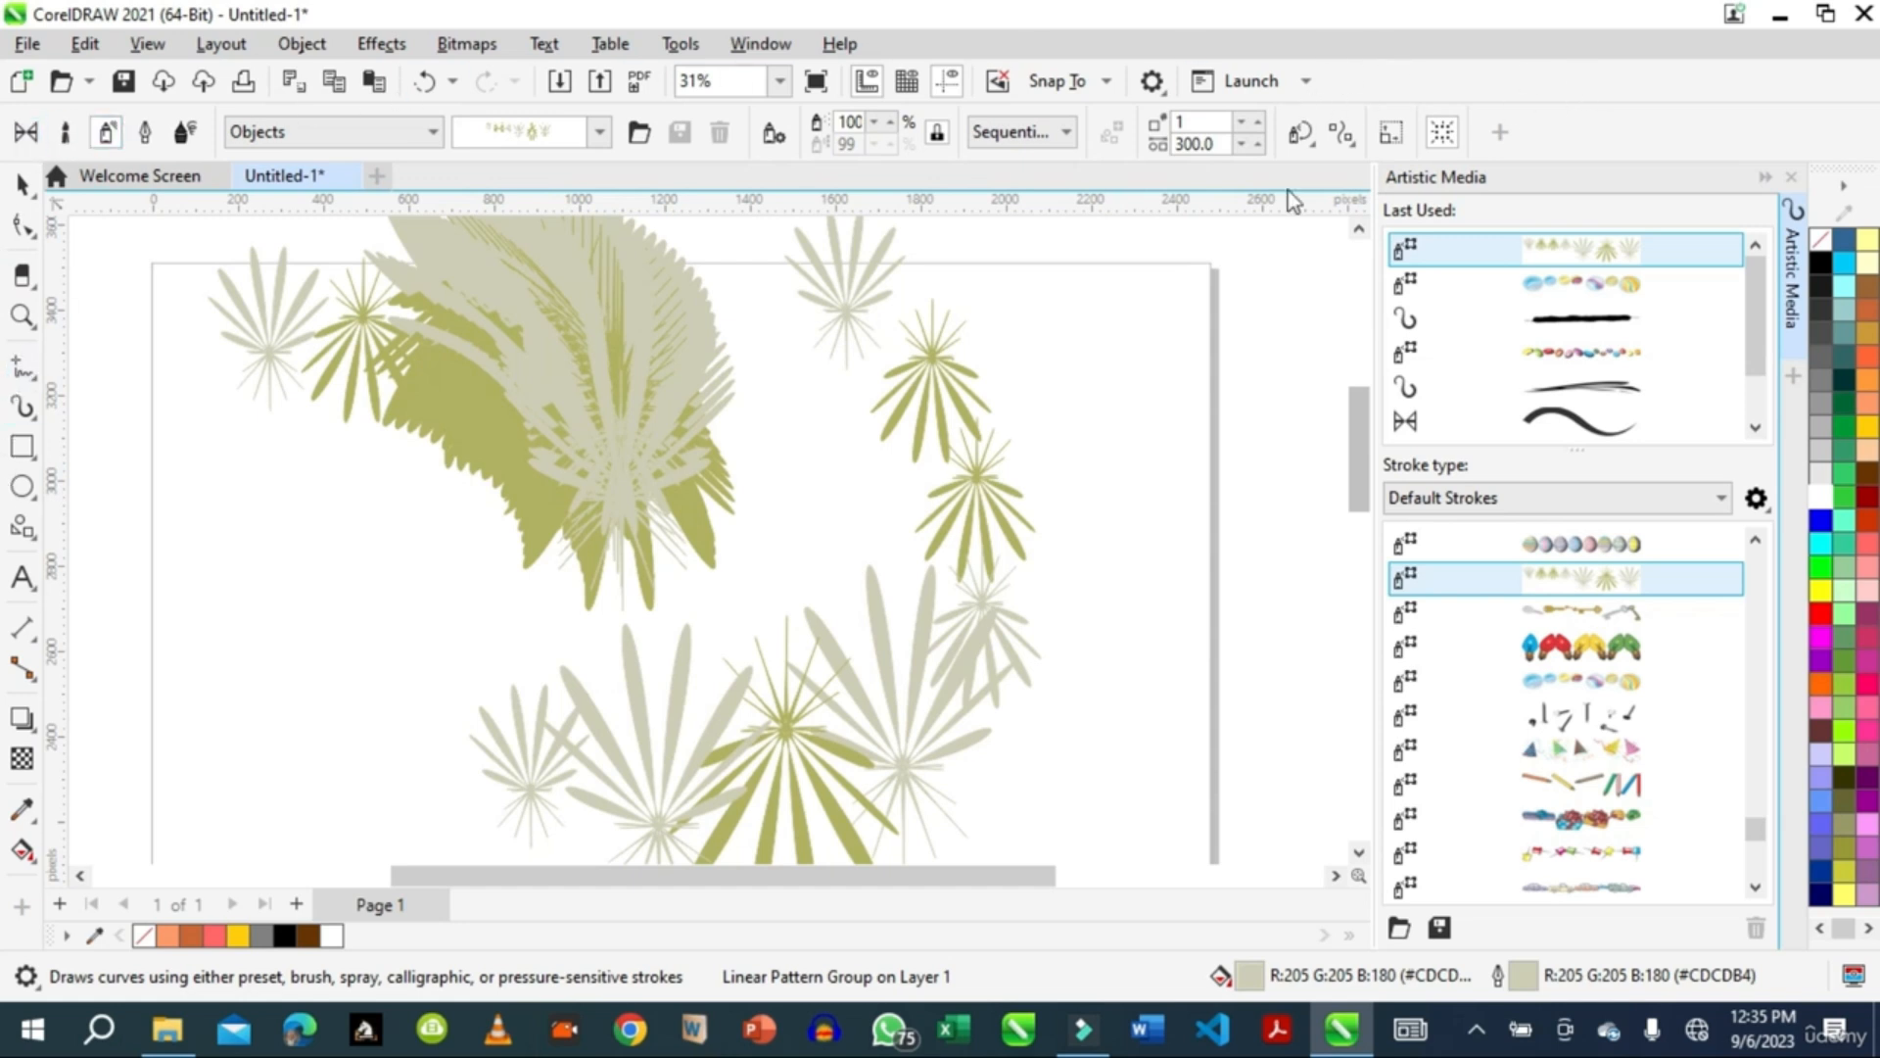
left_click(144, 134)
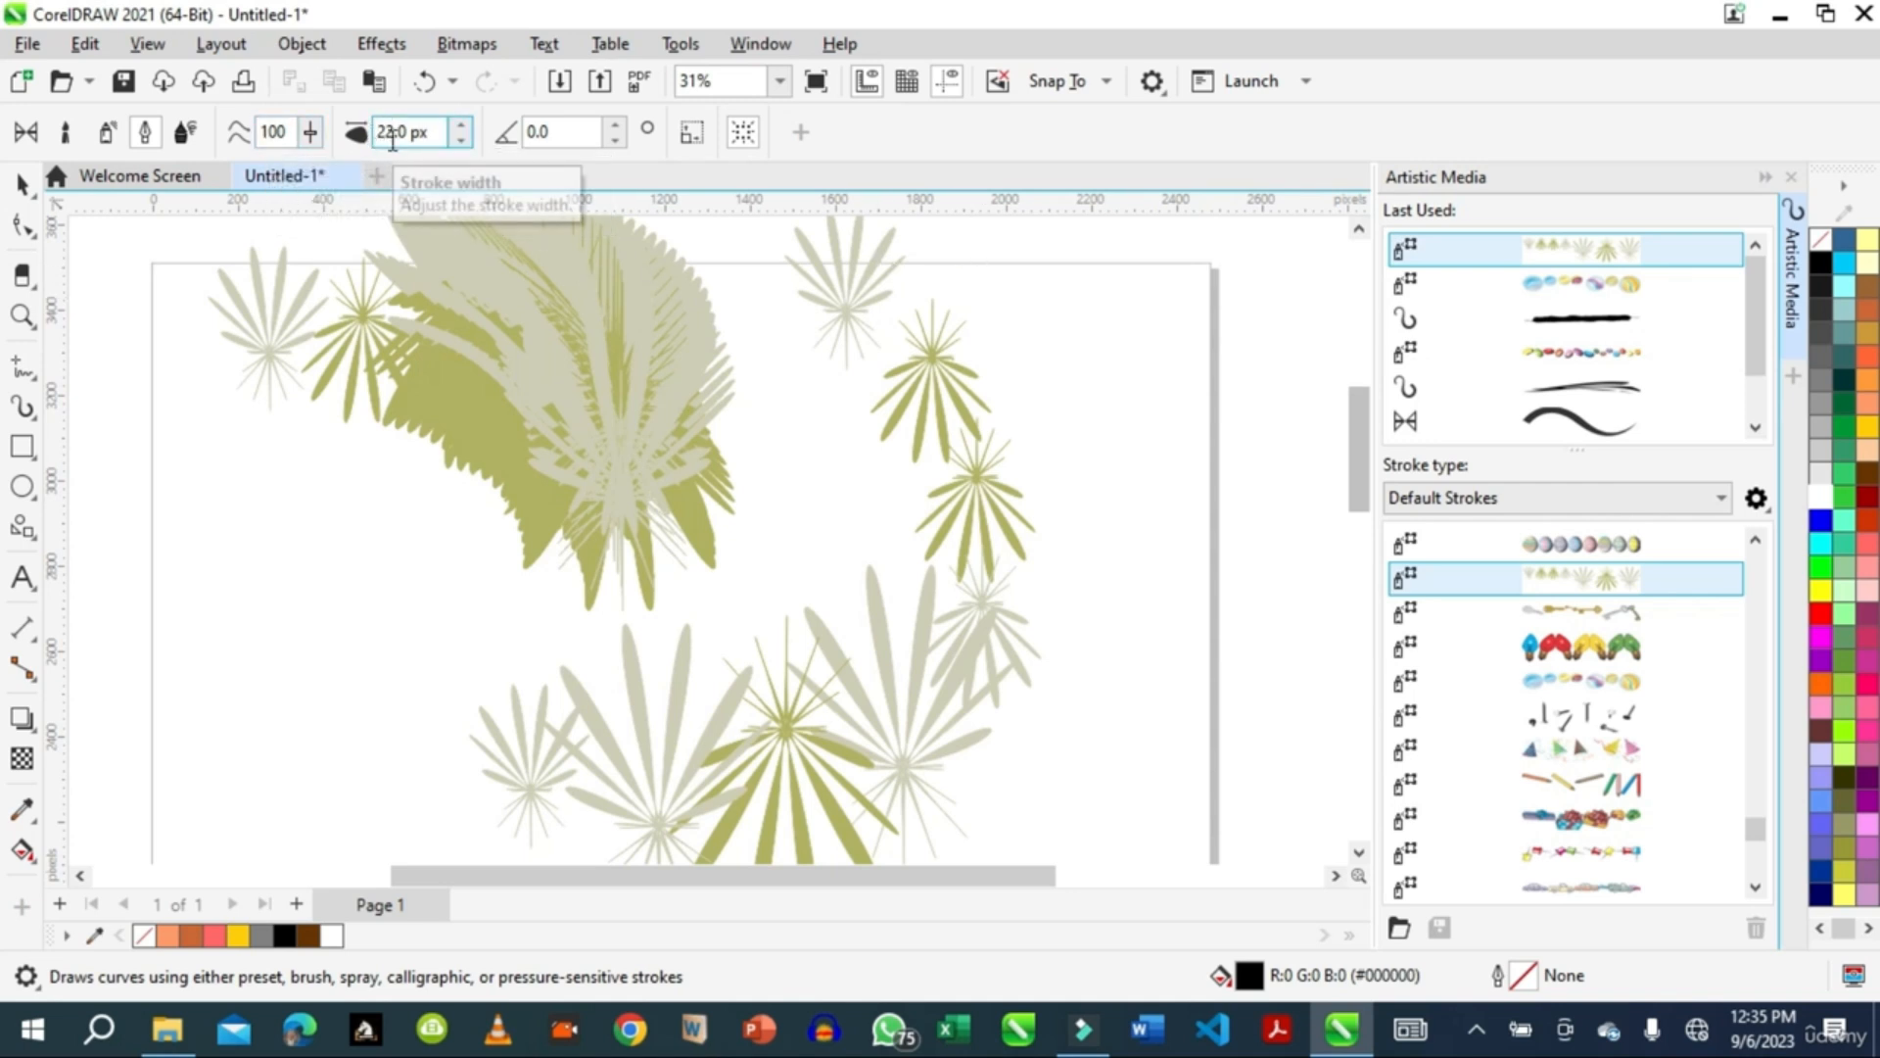
mouse_move(970, 288)
left_mouse_down()
mouse_move(1067, 480)
mouse_move(1069, 558)
left_mouse_up()
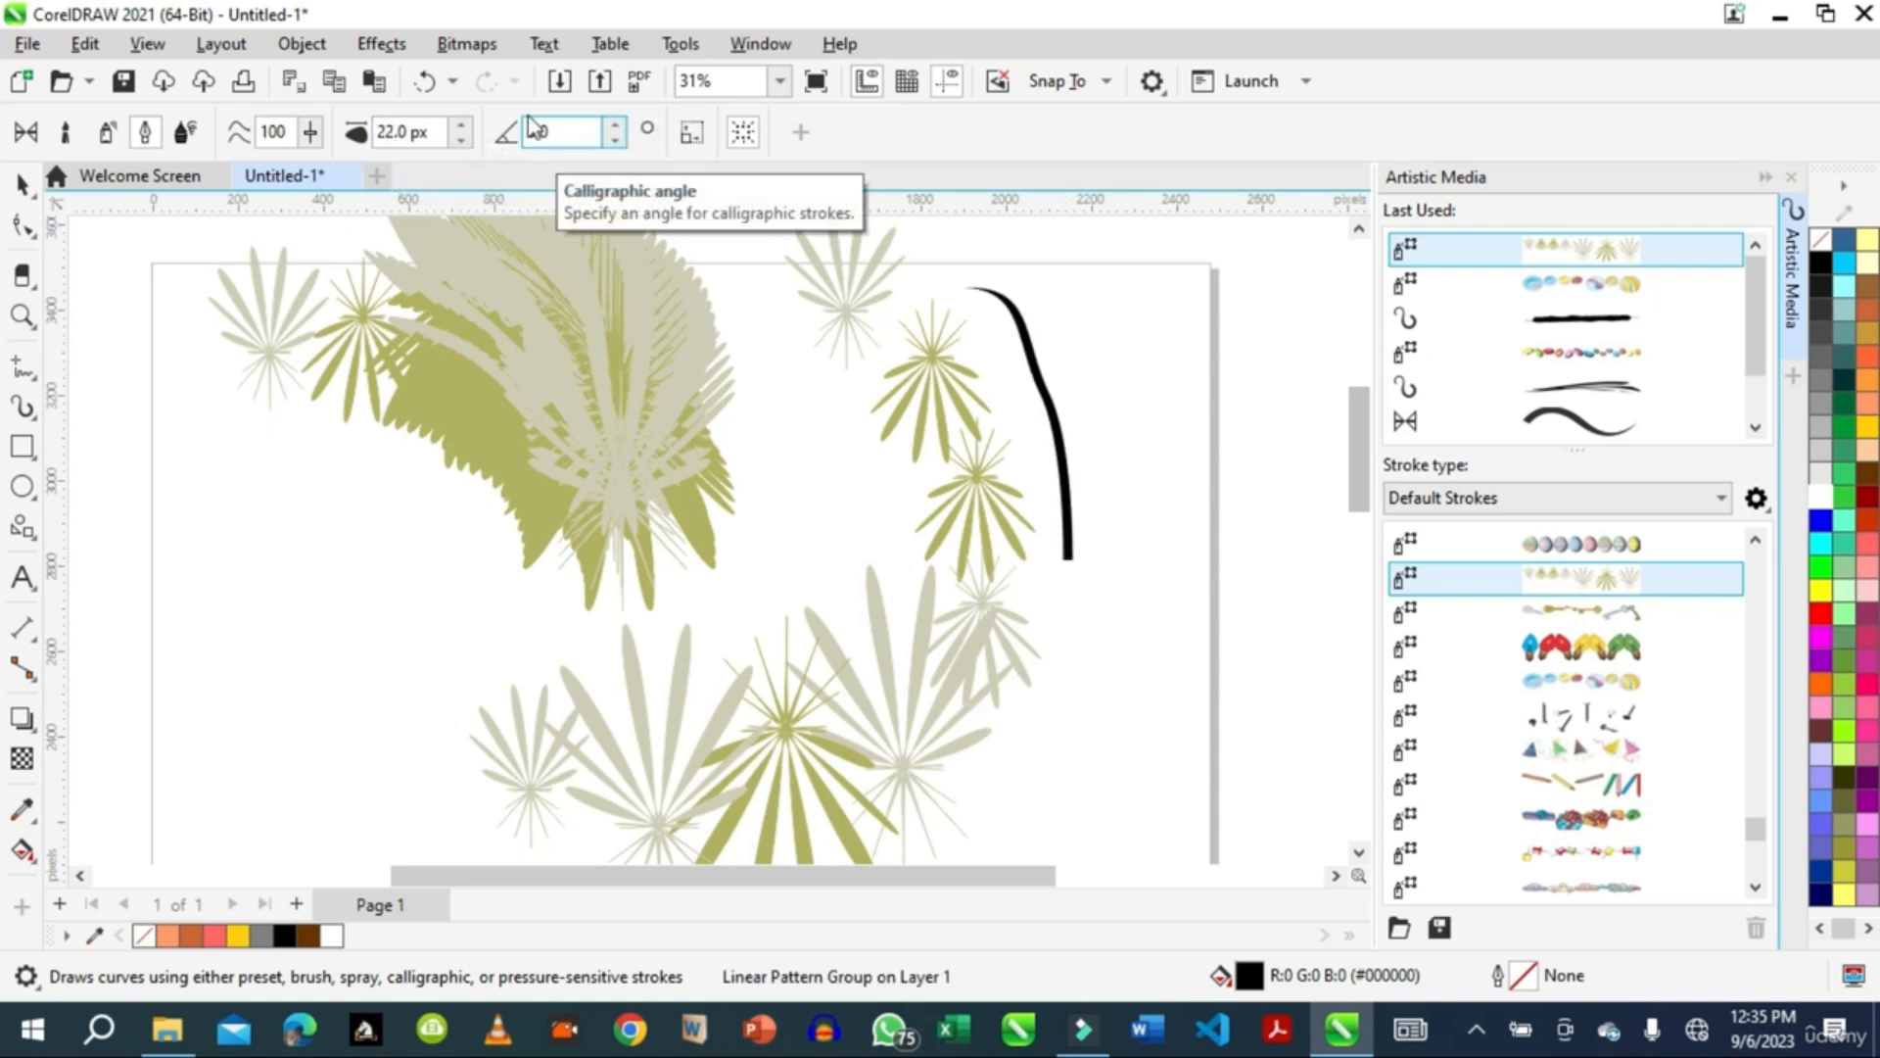
left_click(738, 135)
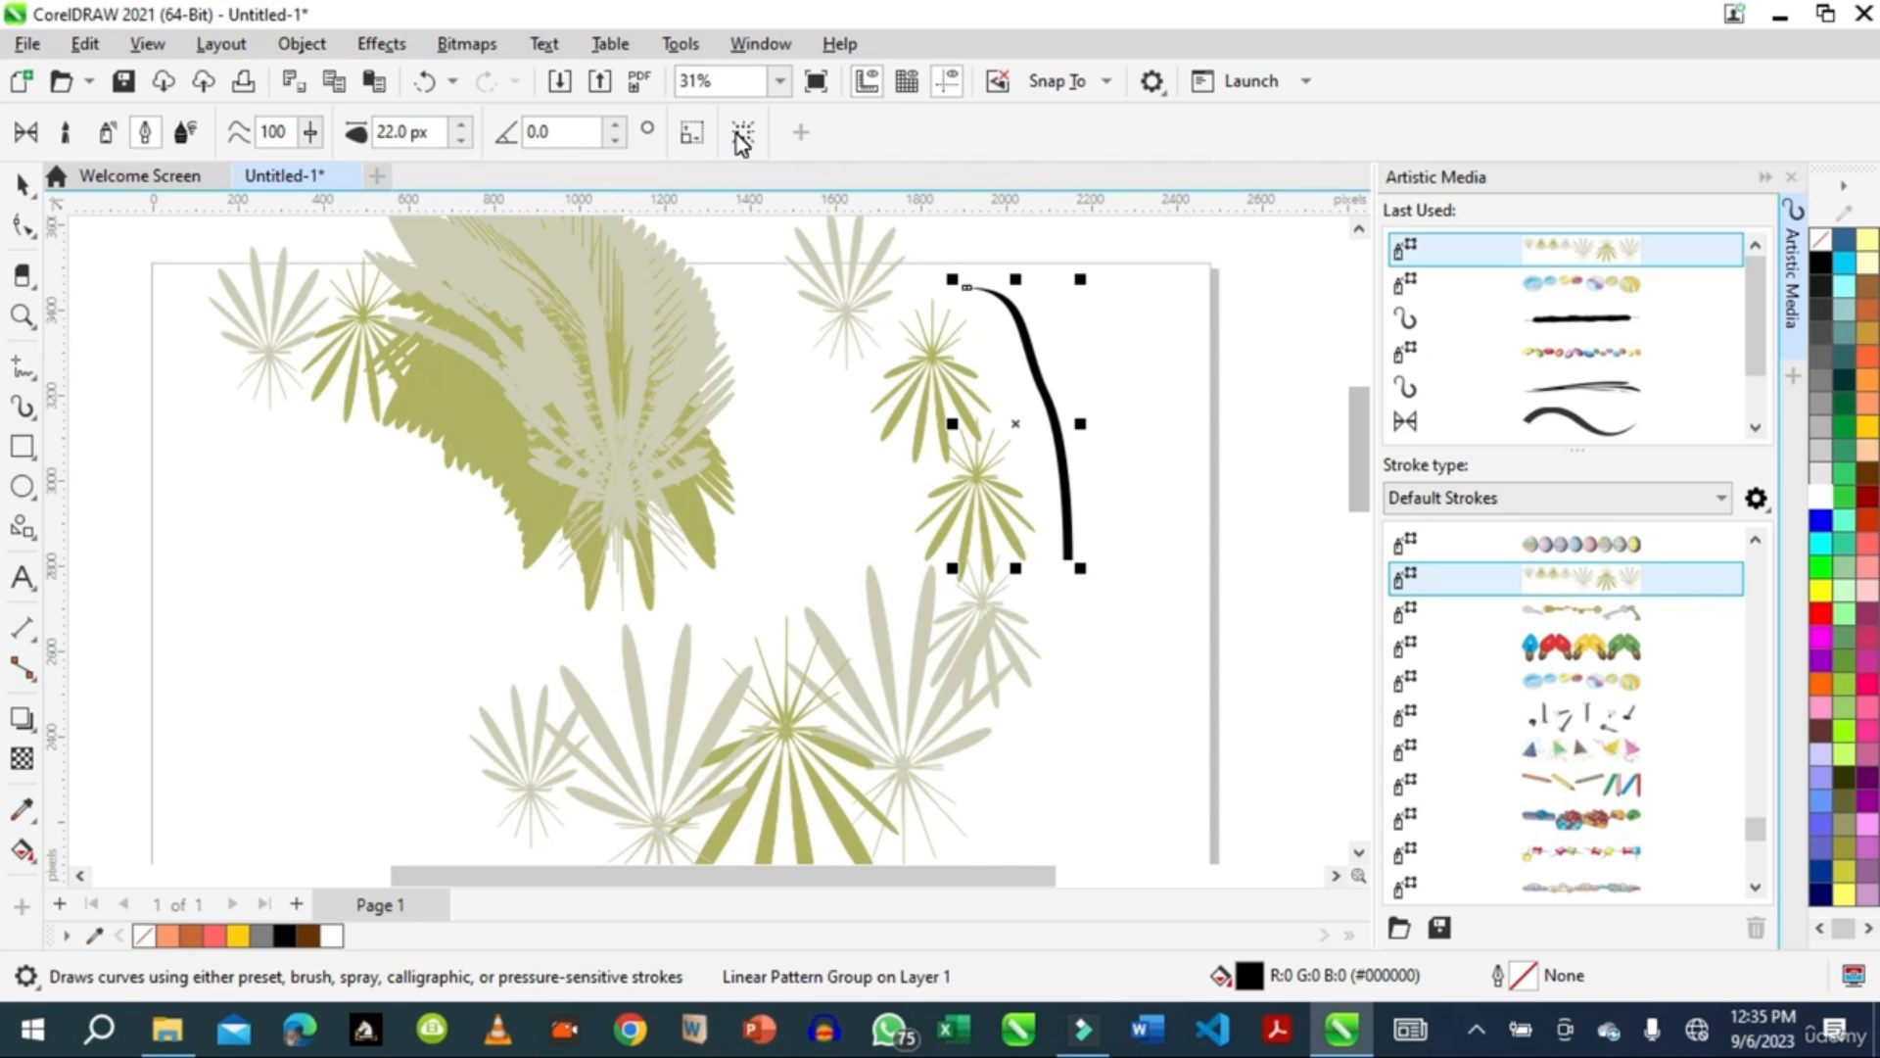
left_click(740, 136)
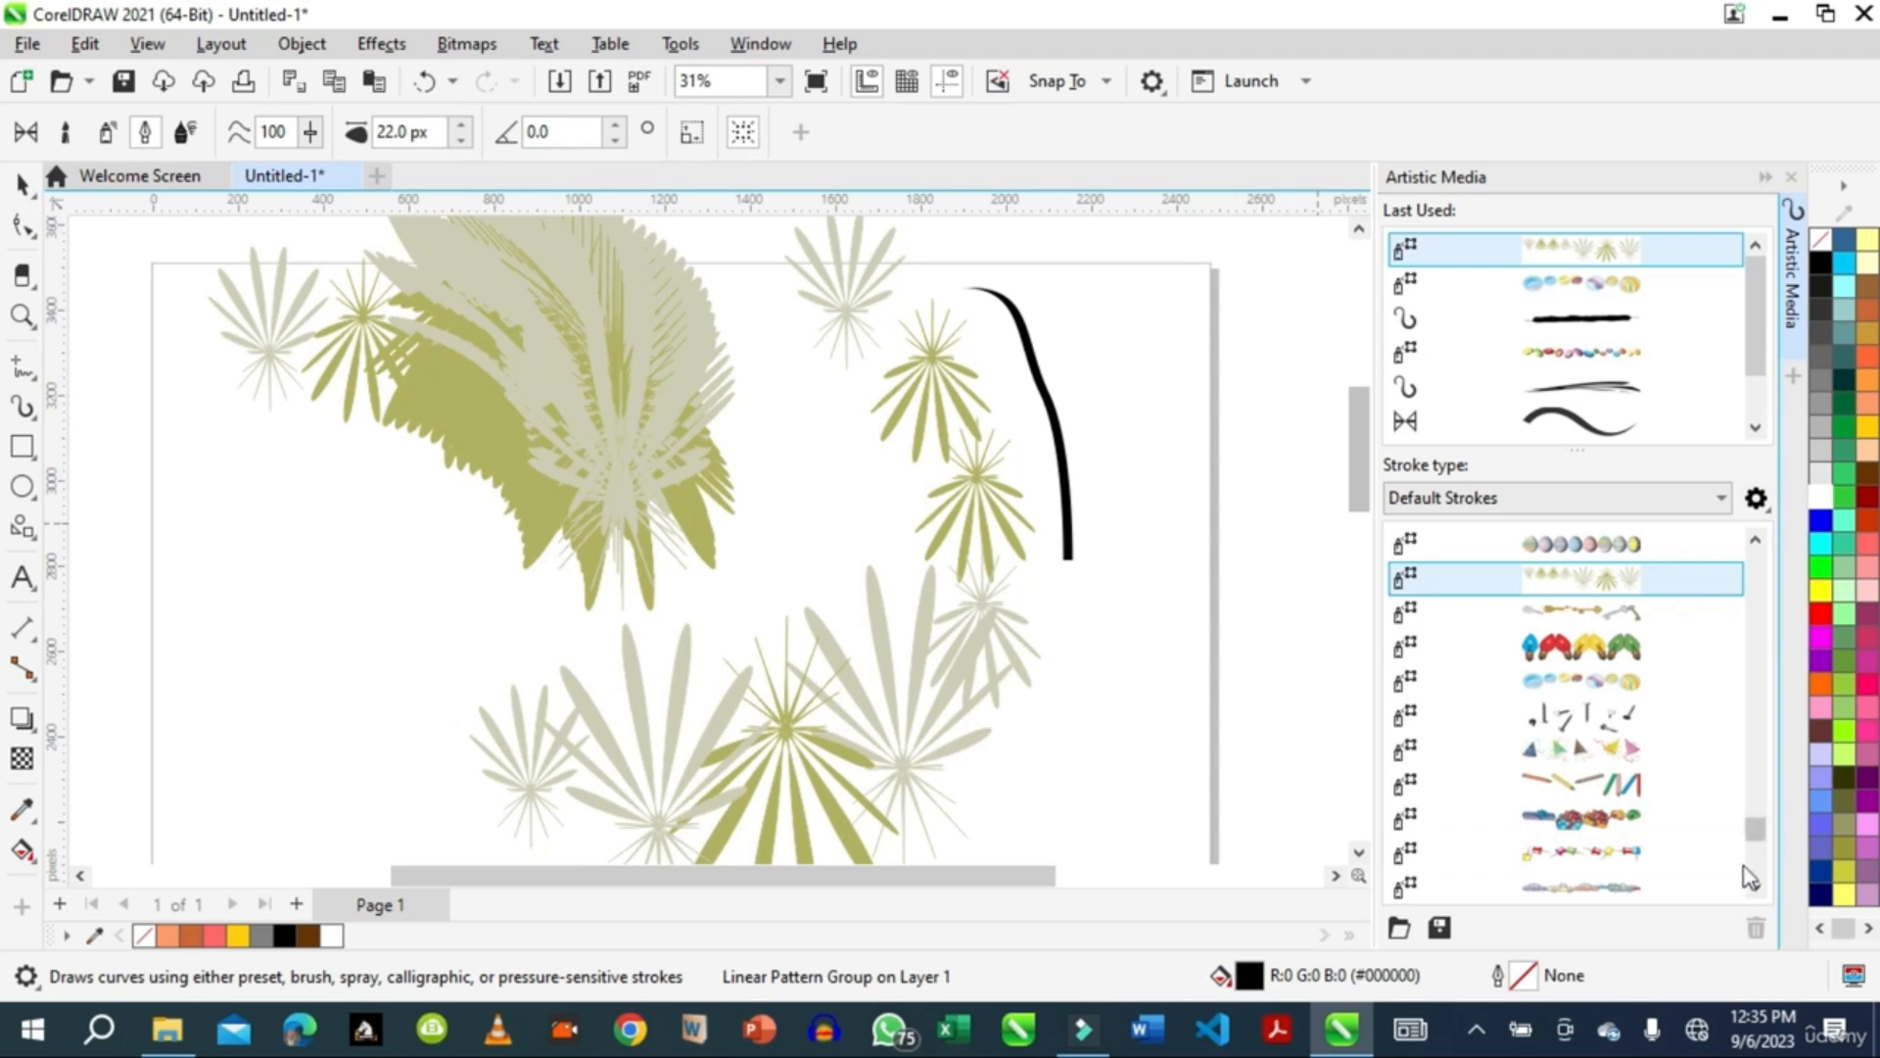
Step: Apply the multicoloured Stars spray from the end of the default strokes to the calligraphic stroke
scroll(1759, 826, "down", 5)
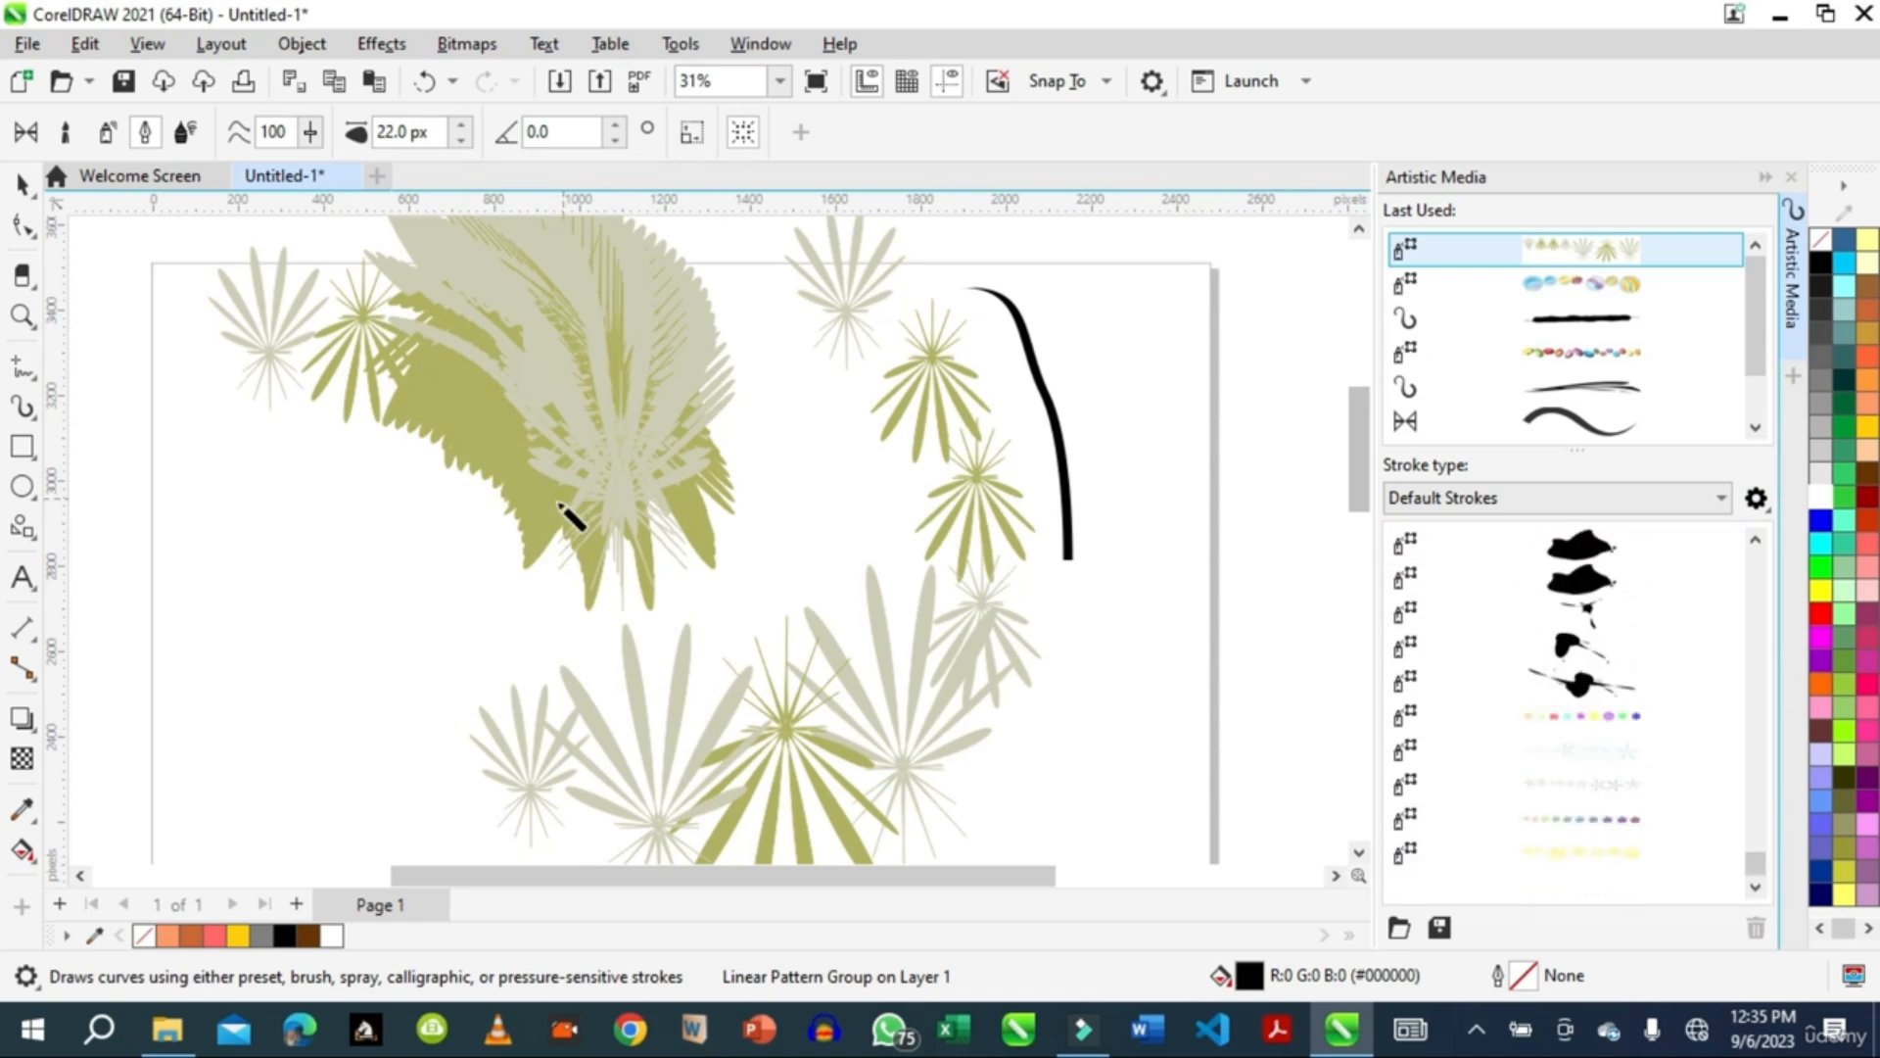
left_click(1598, 819)
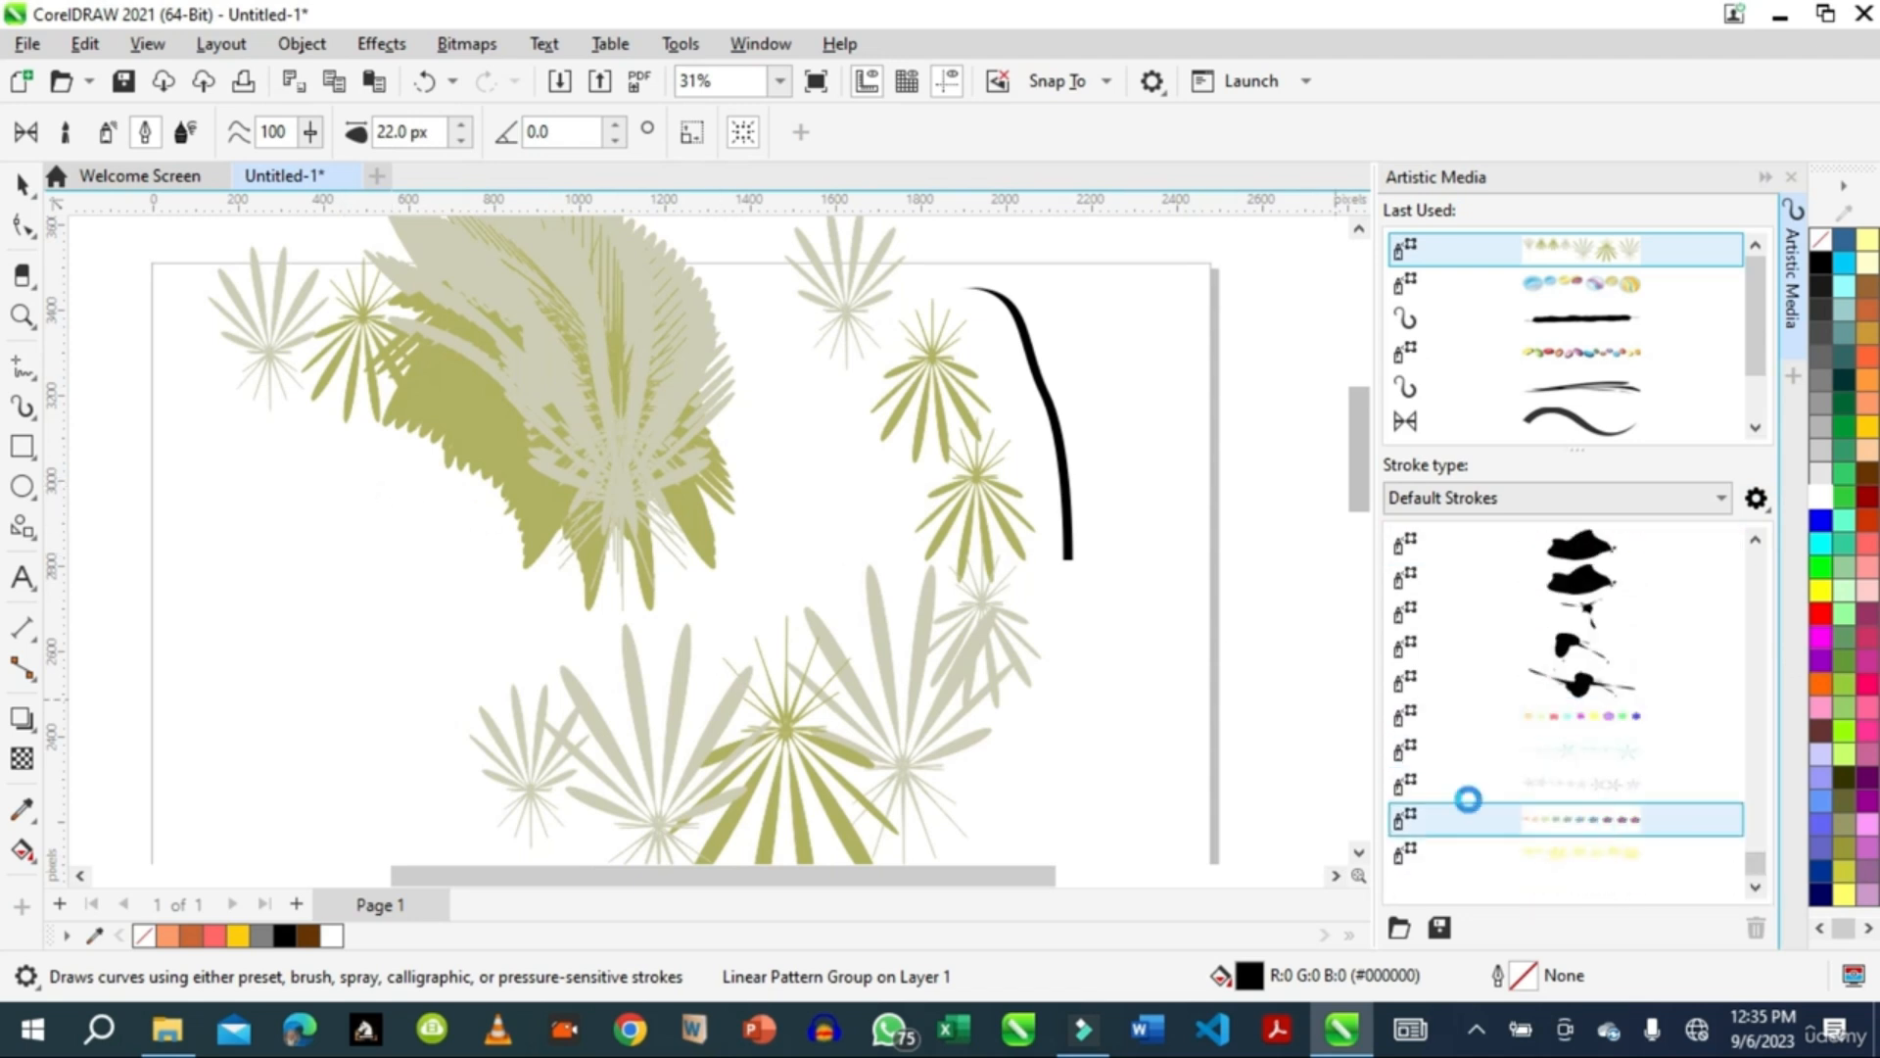
mouse_move(177, 514)
left_mouse_down()
mouse_move(317, 557)
mouse_move(349, 657)
left_mouse_up()
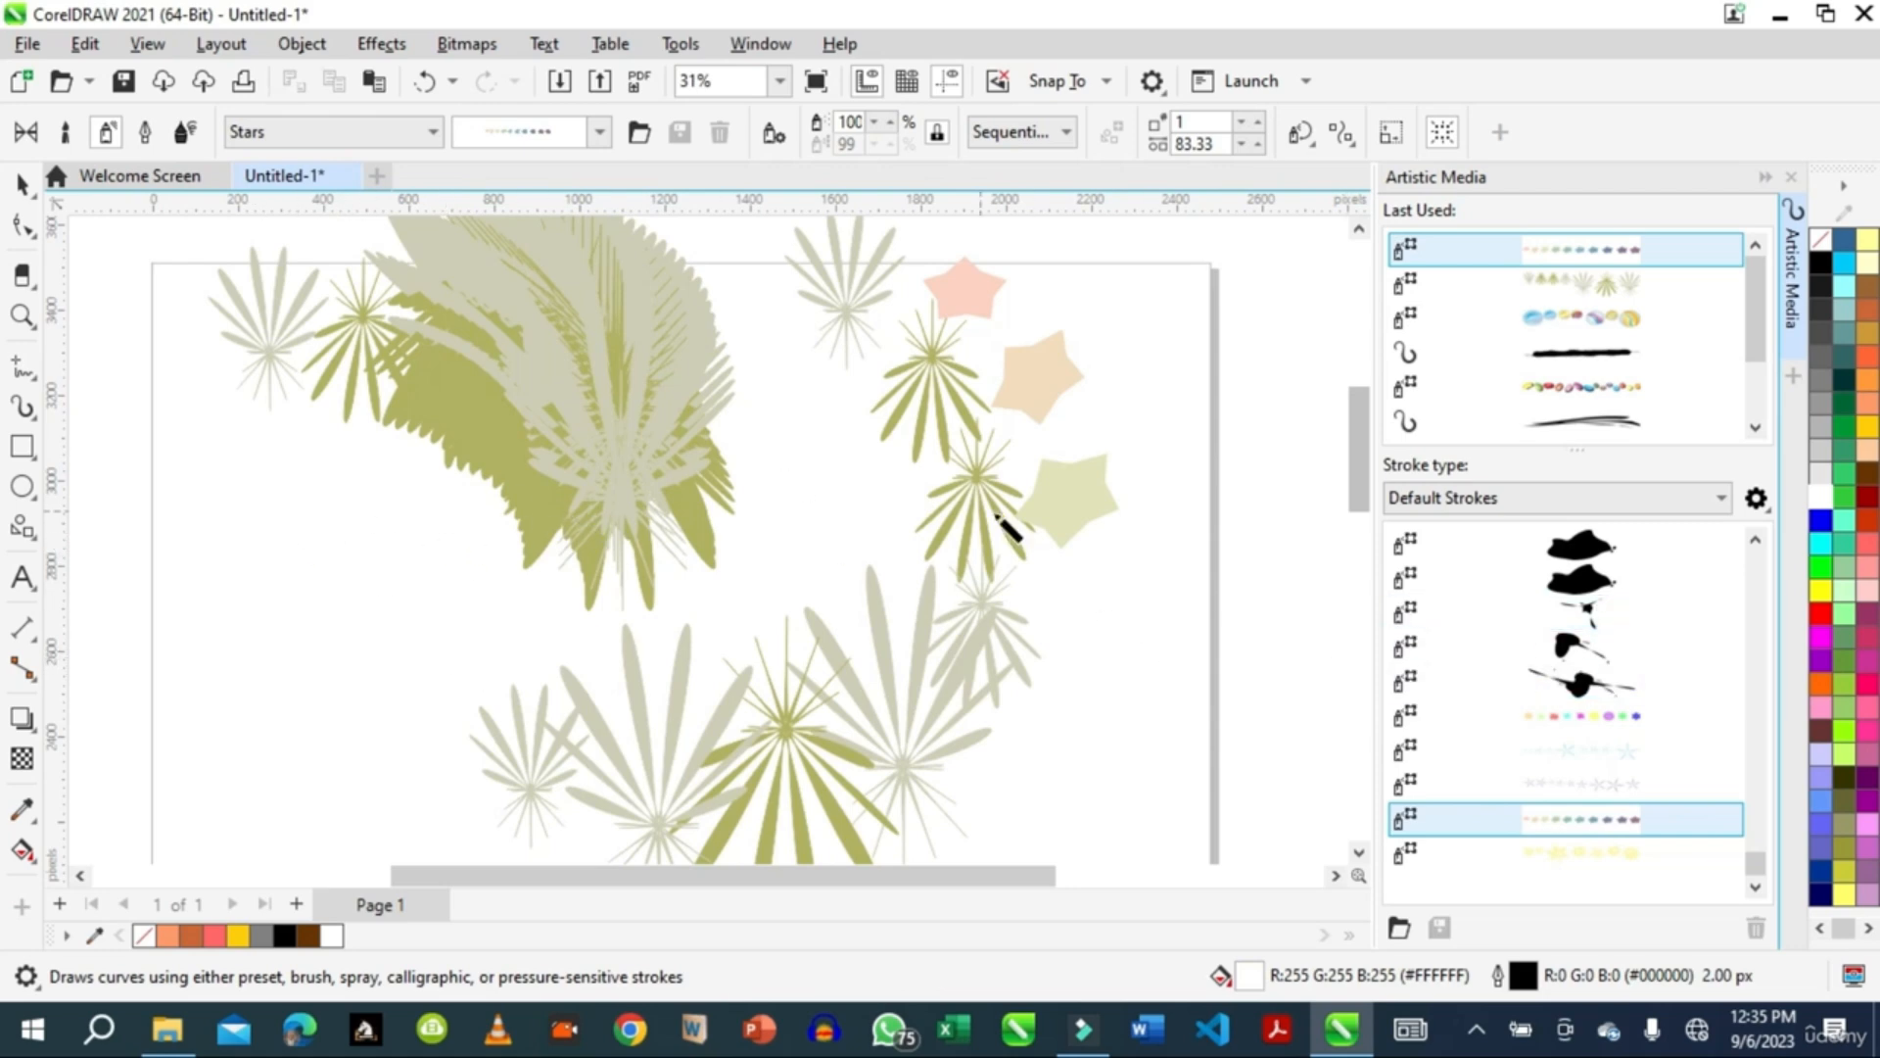
Step: Draw a closed freehand shape about 104 by 211 px above the graph paper and fill it with peach (R:255 G:204 B:153)
left_click_drag(1350, 429, 1348, 511)
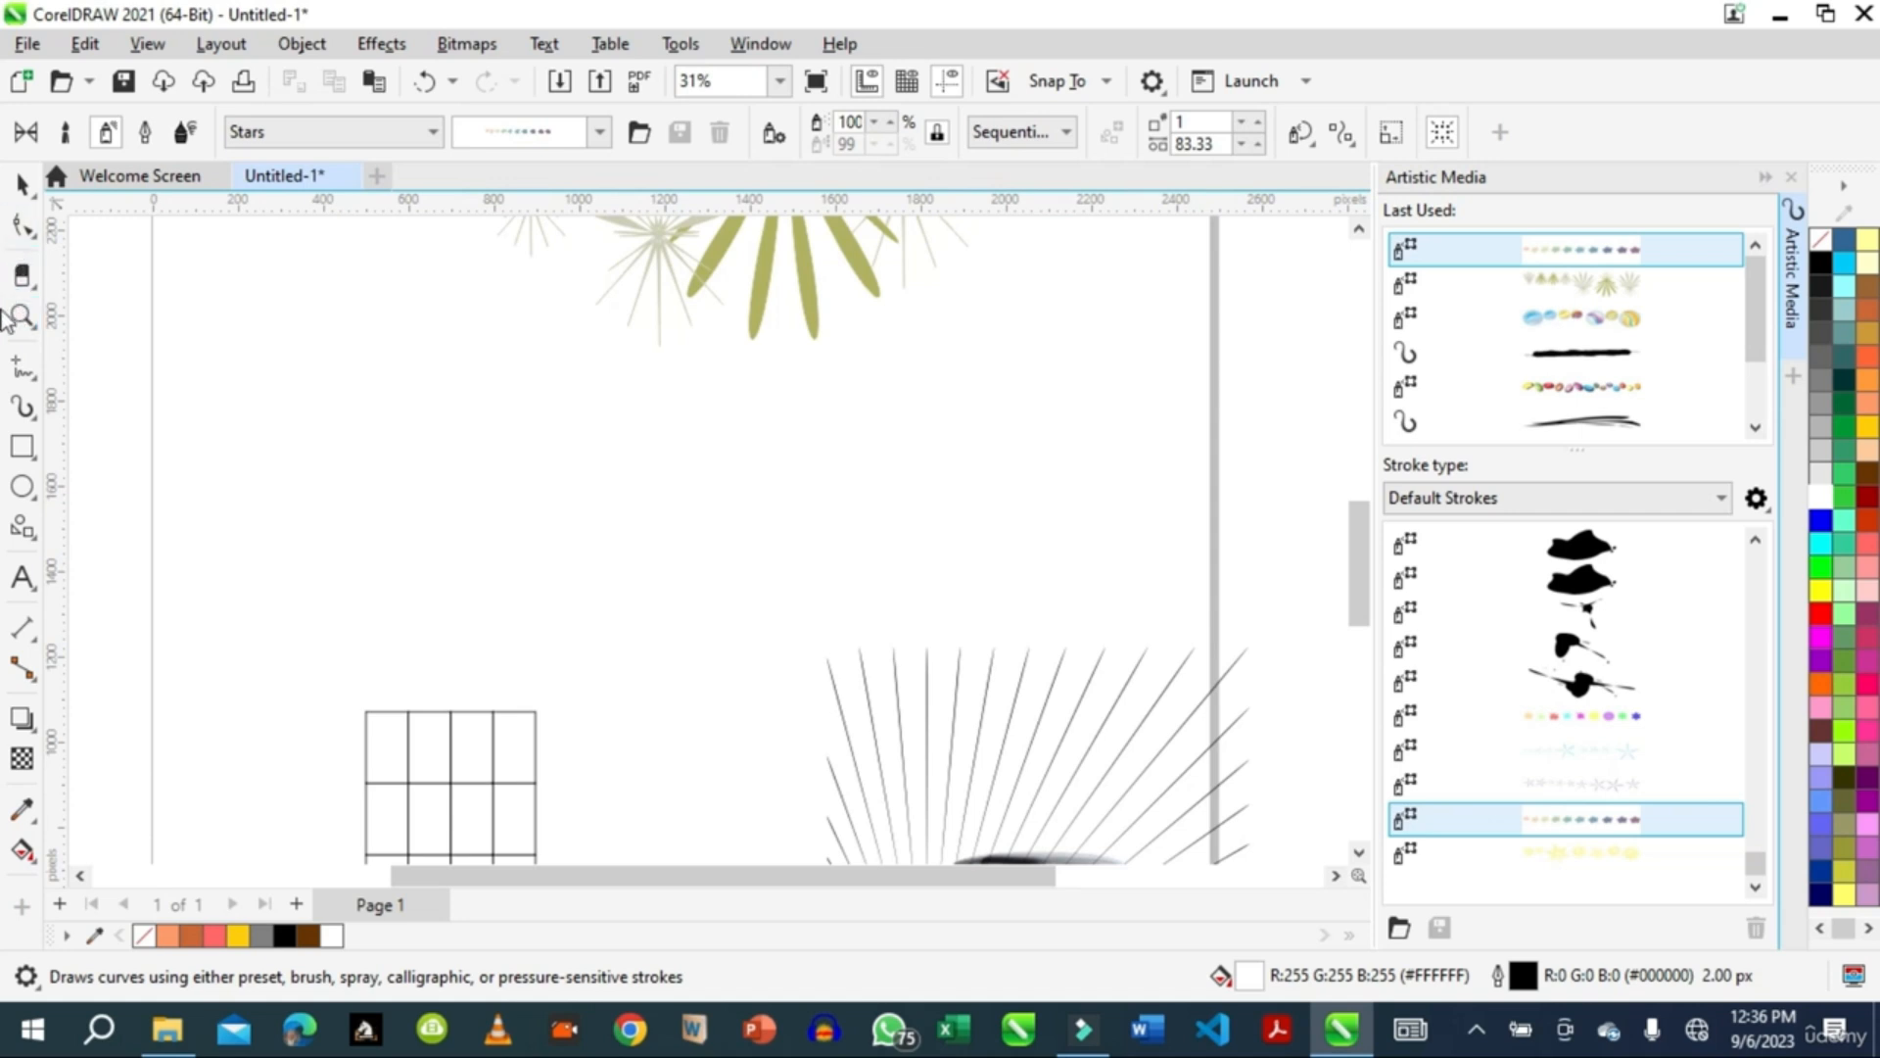
left_click(22, 369)
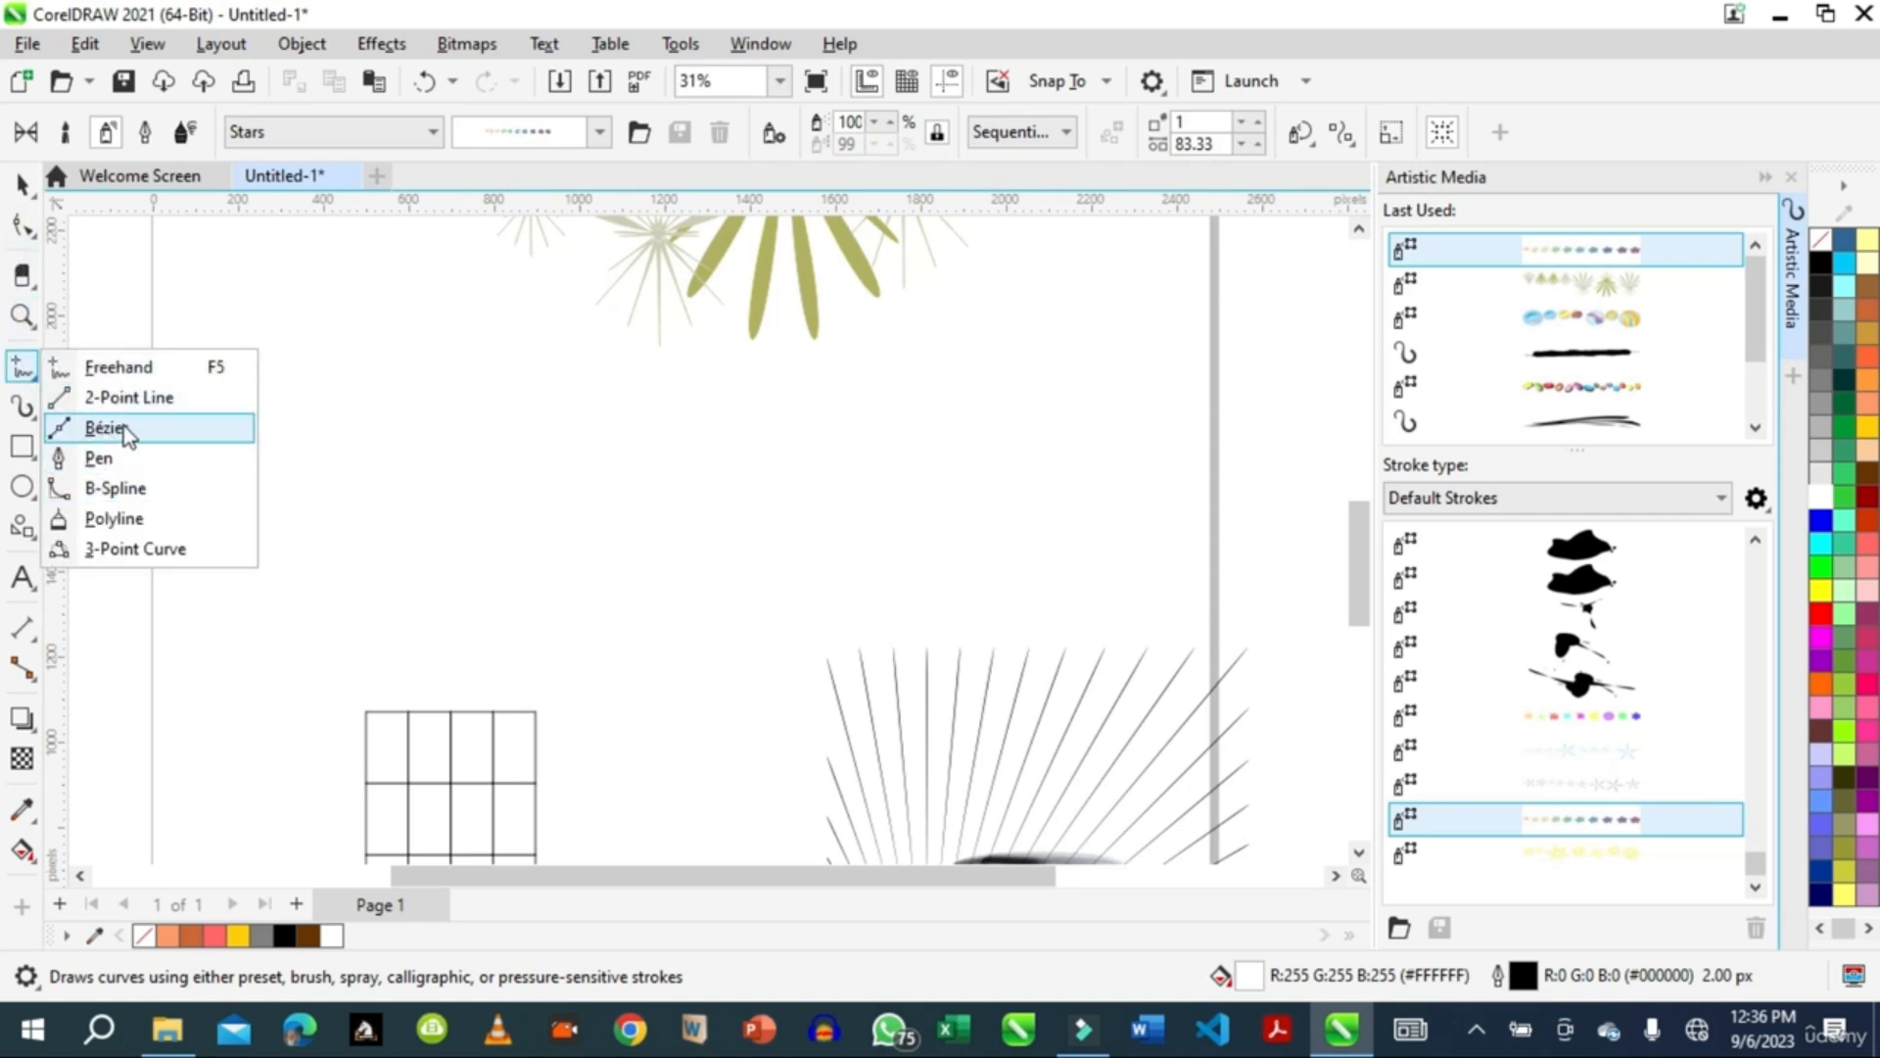
left_click(103, 369)
mouse_move(462, 418)
left_mouse_down()
mouse_move(485, 407)
mouse_move(490, 453)
mouse_move(470, 468)
mouse_move(483, 454)
mouse_move(459, 420)
left_mouse_up()
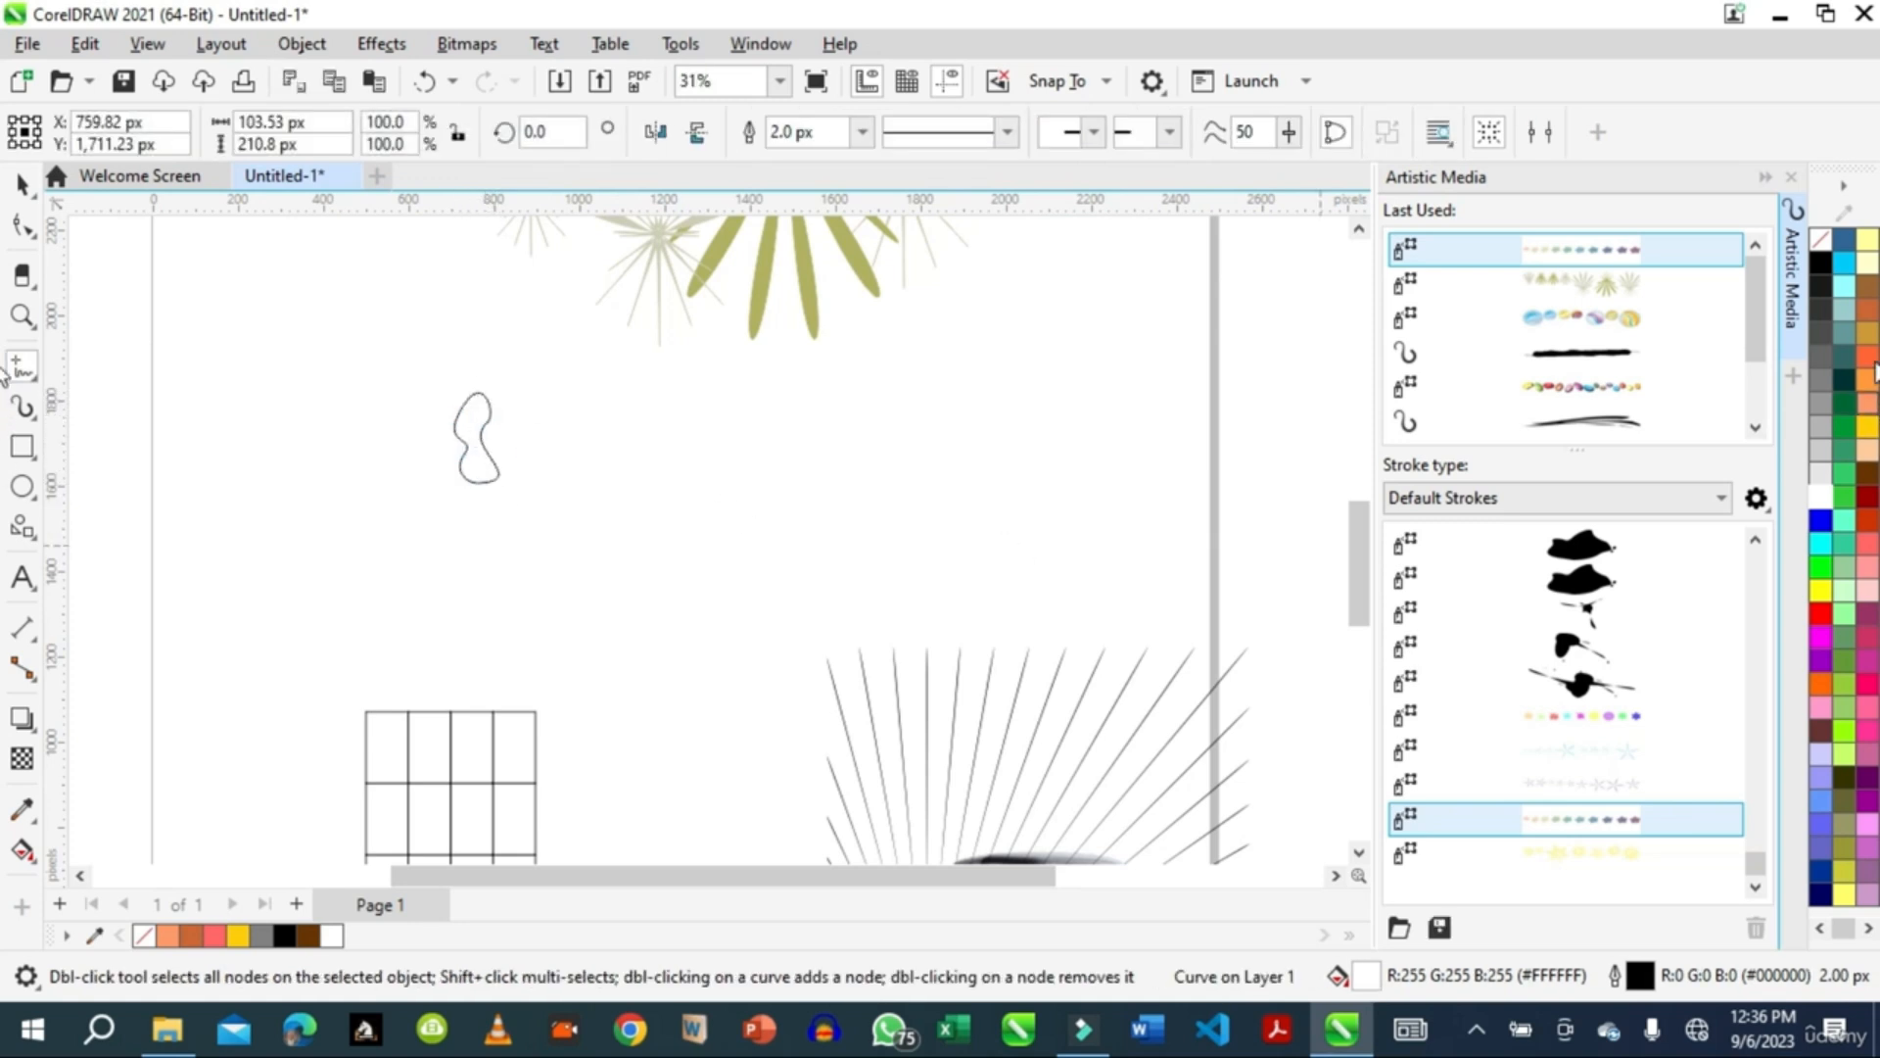
left_click(1868, 438)
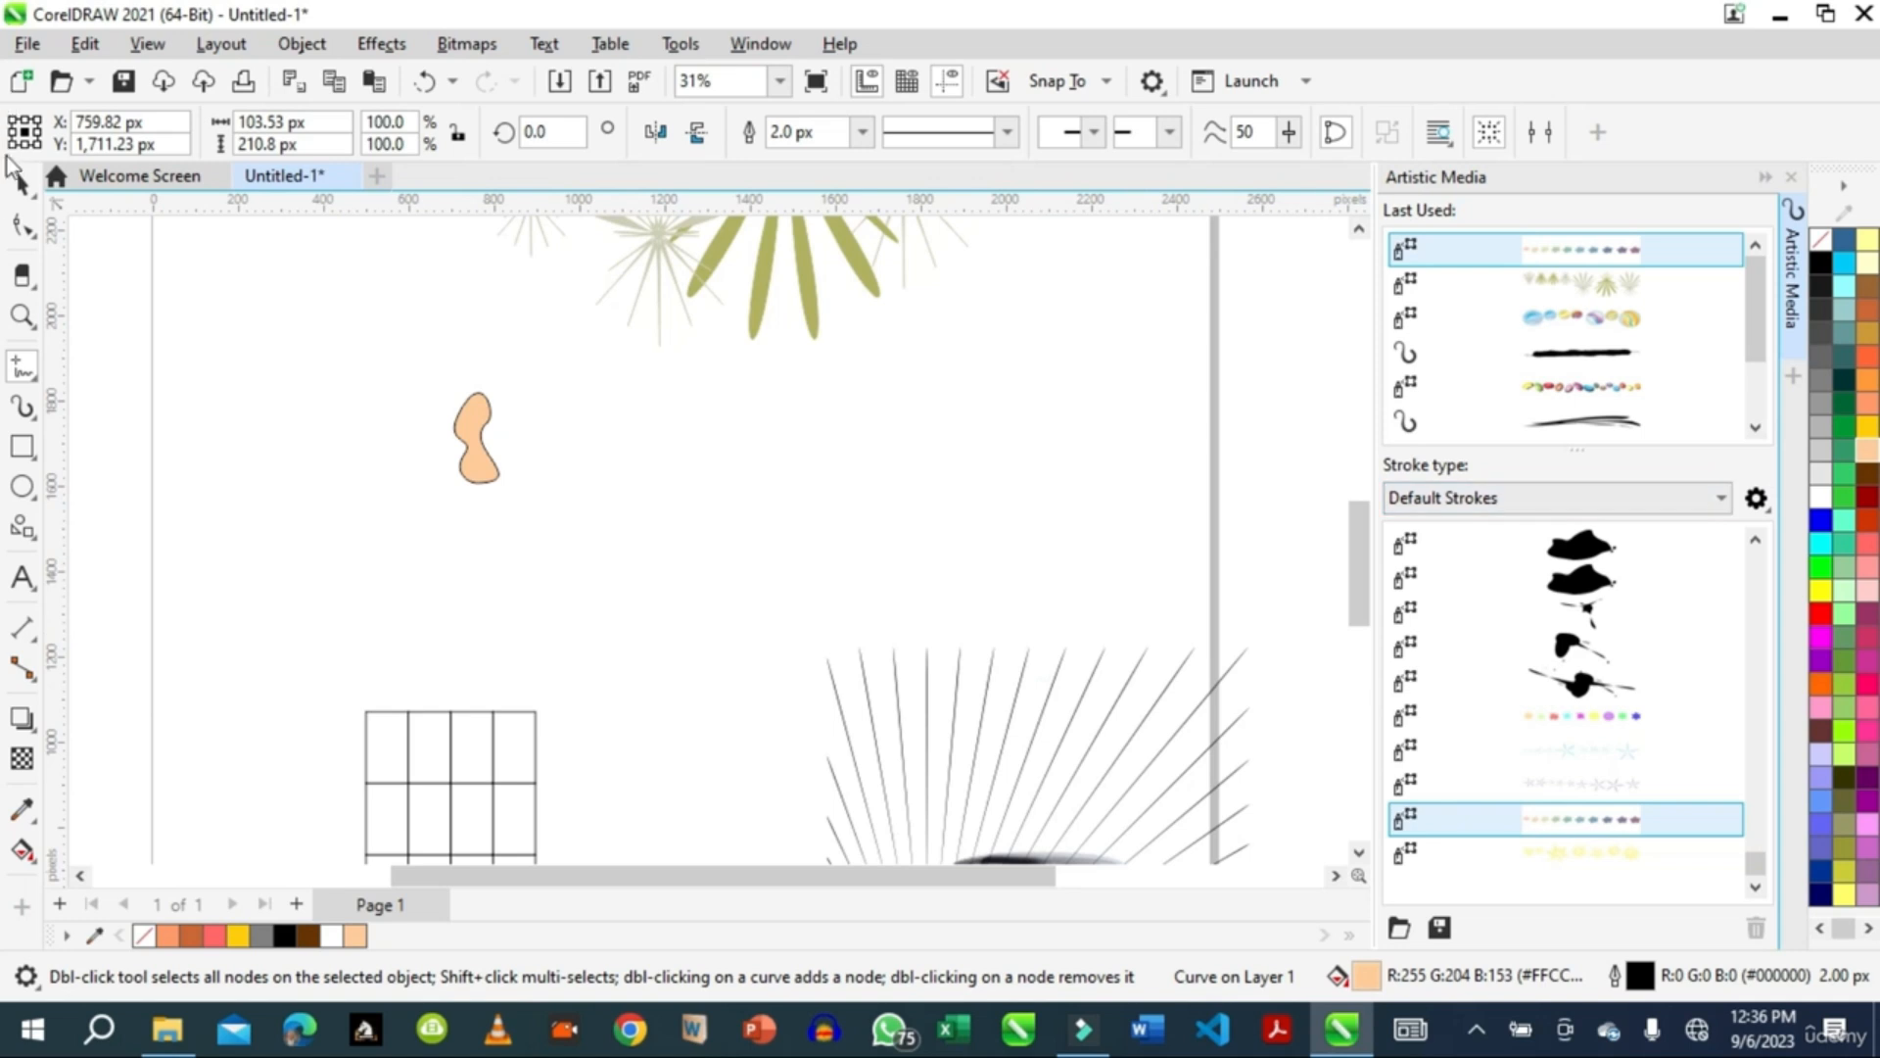
Step: Save the peach shape as a new Brushes stroke in the Artistic Media folder, with a file name starting with "my"
key("space")
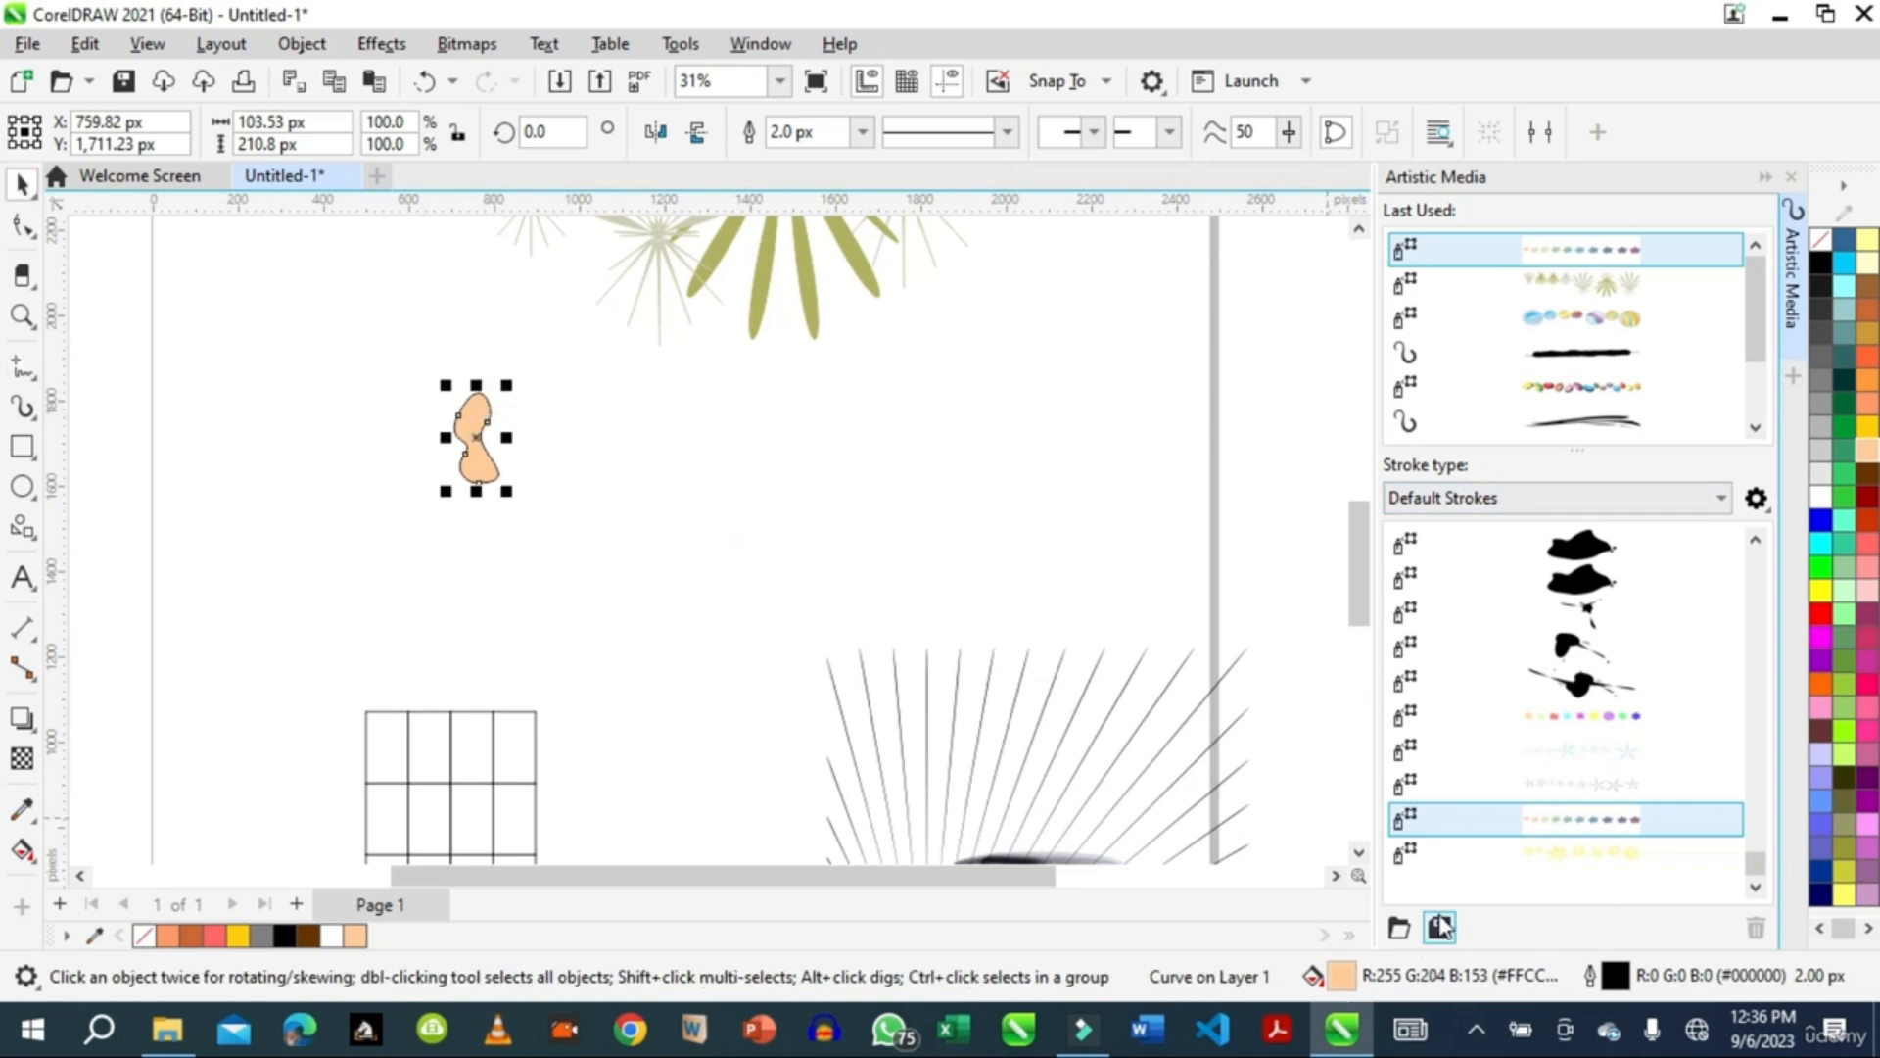
left_click(1440, 928)
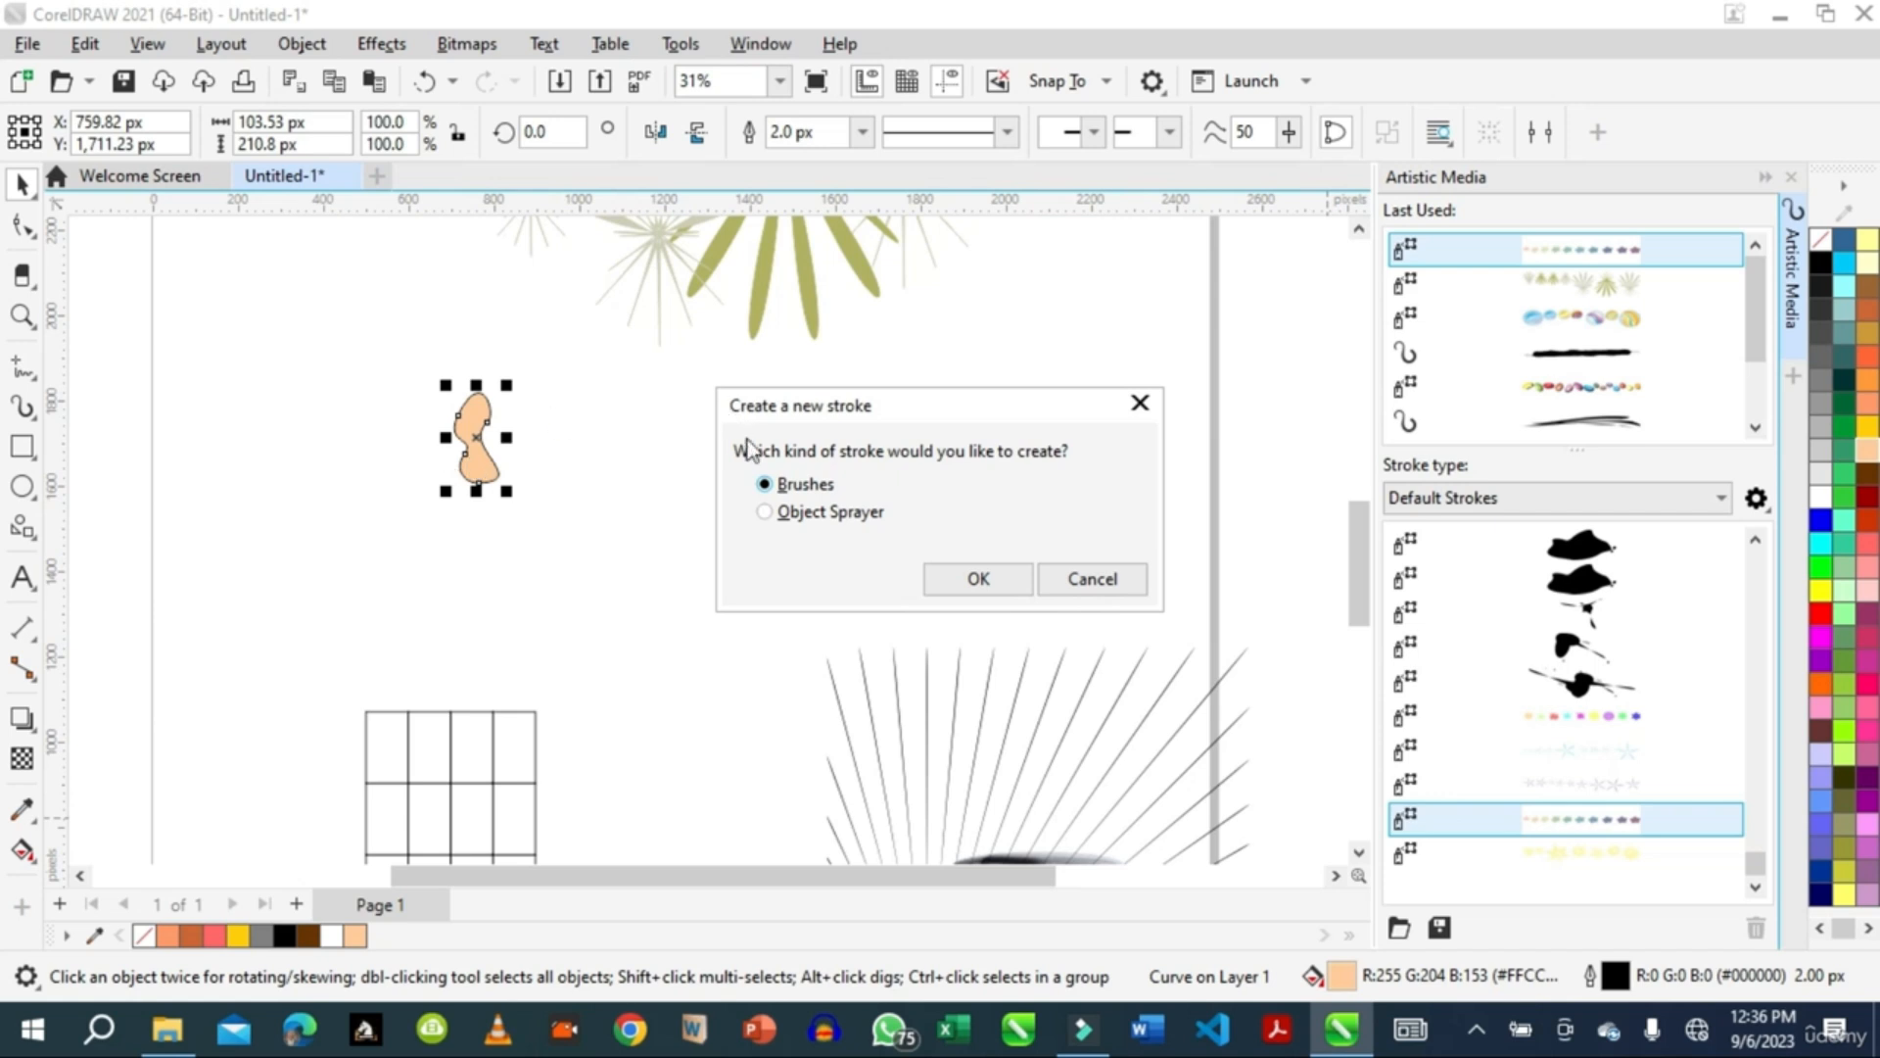
left_click(973, 581)
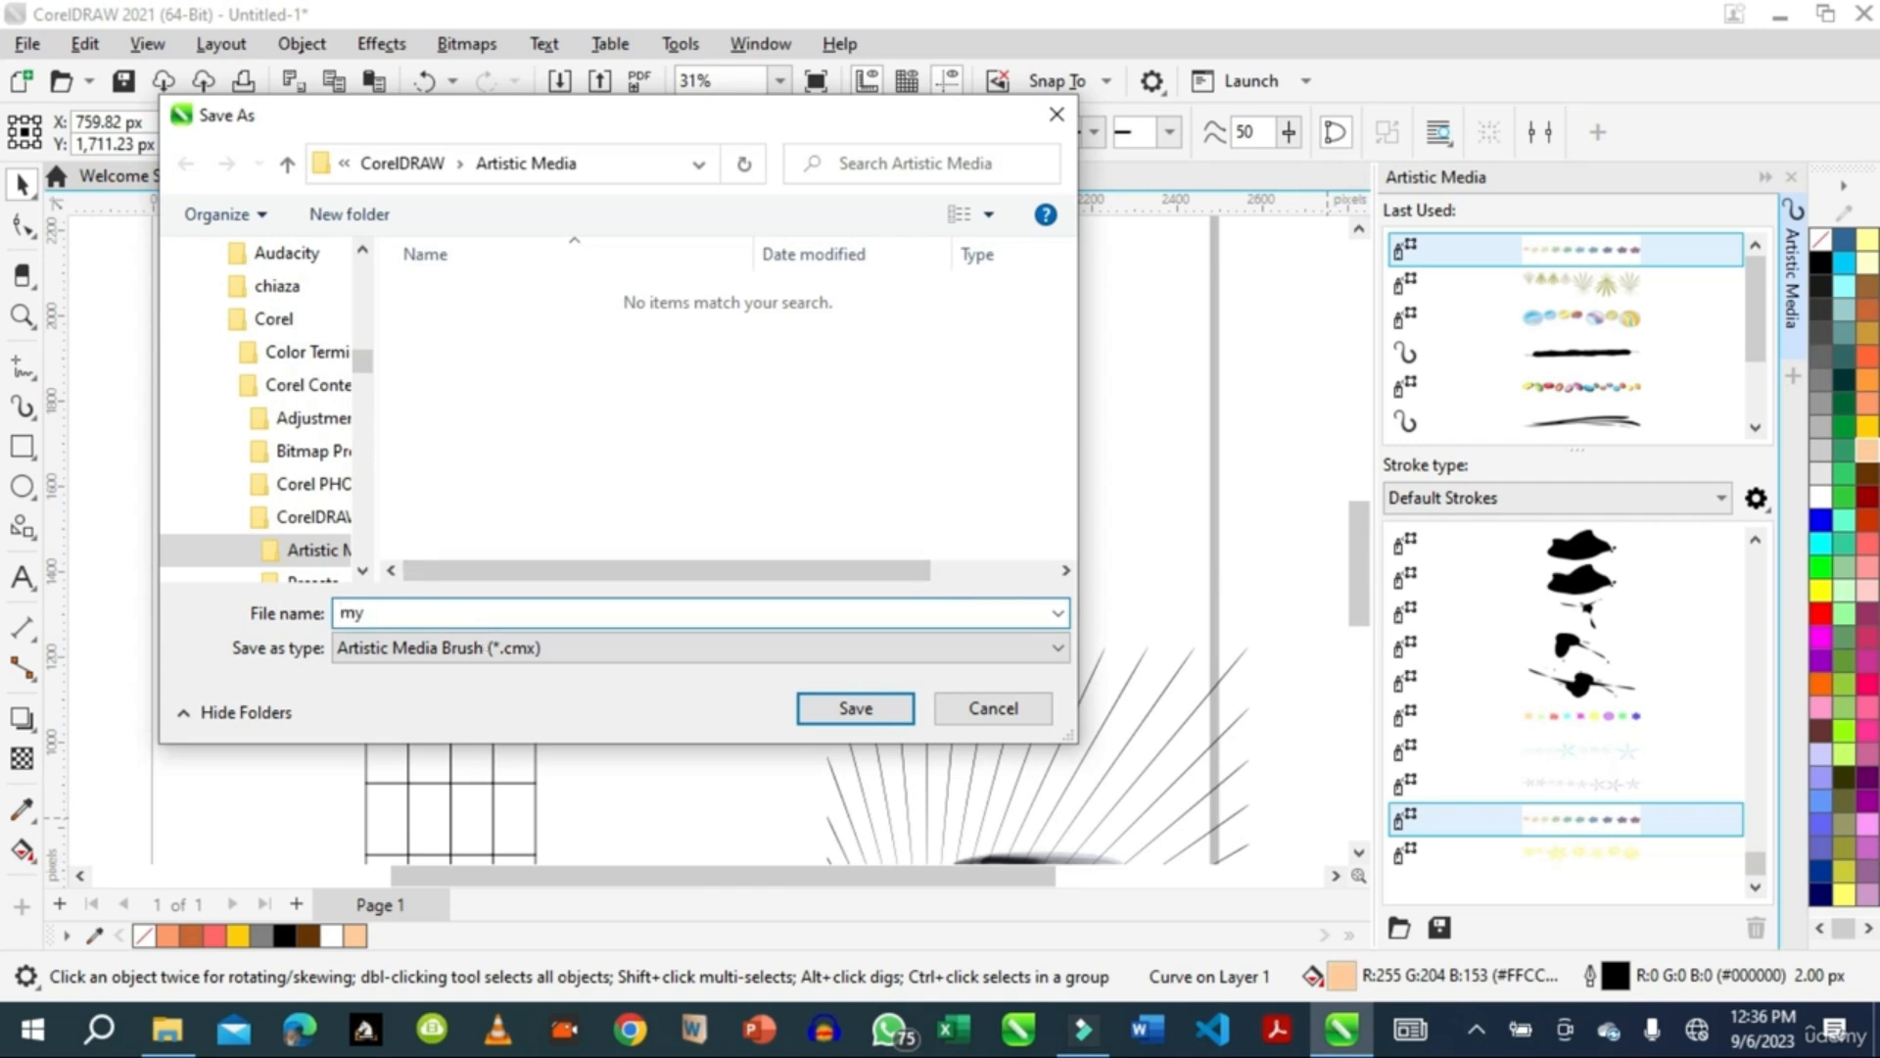
left_click(872, 713)
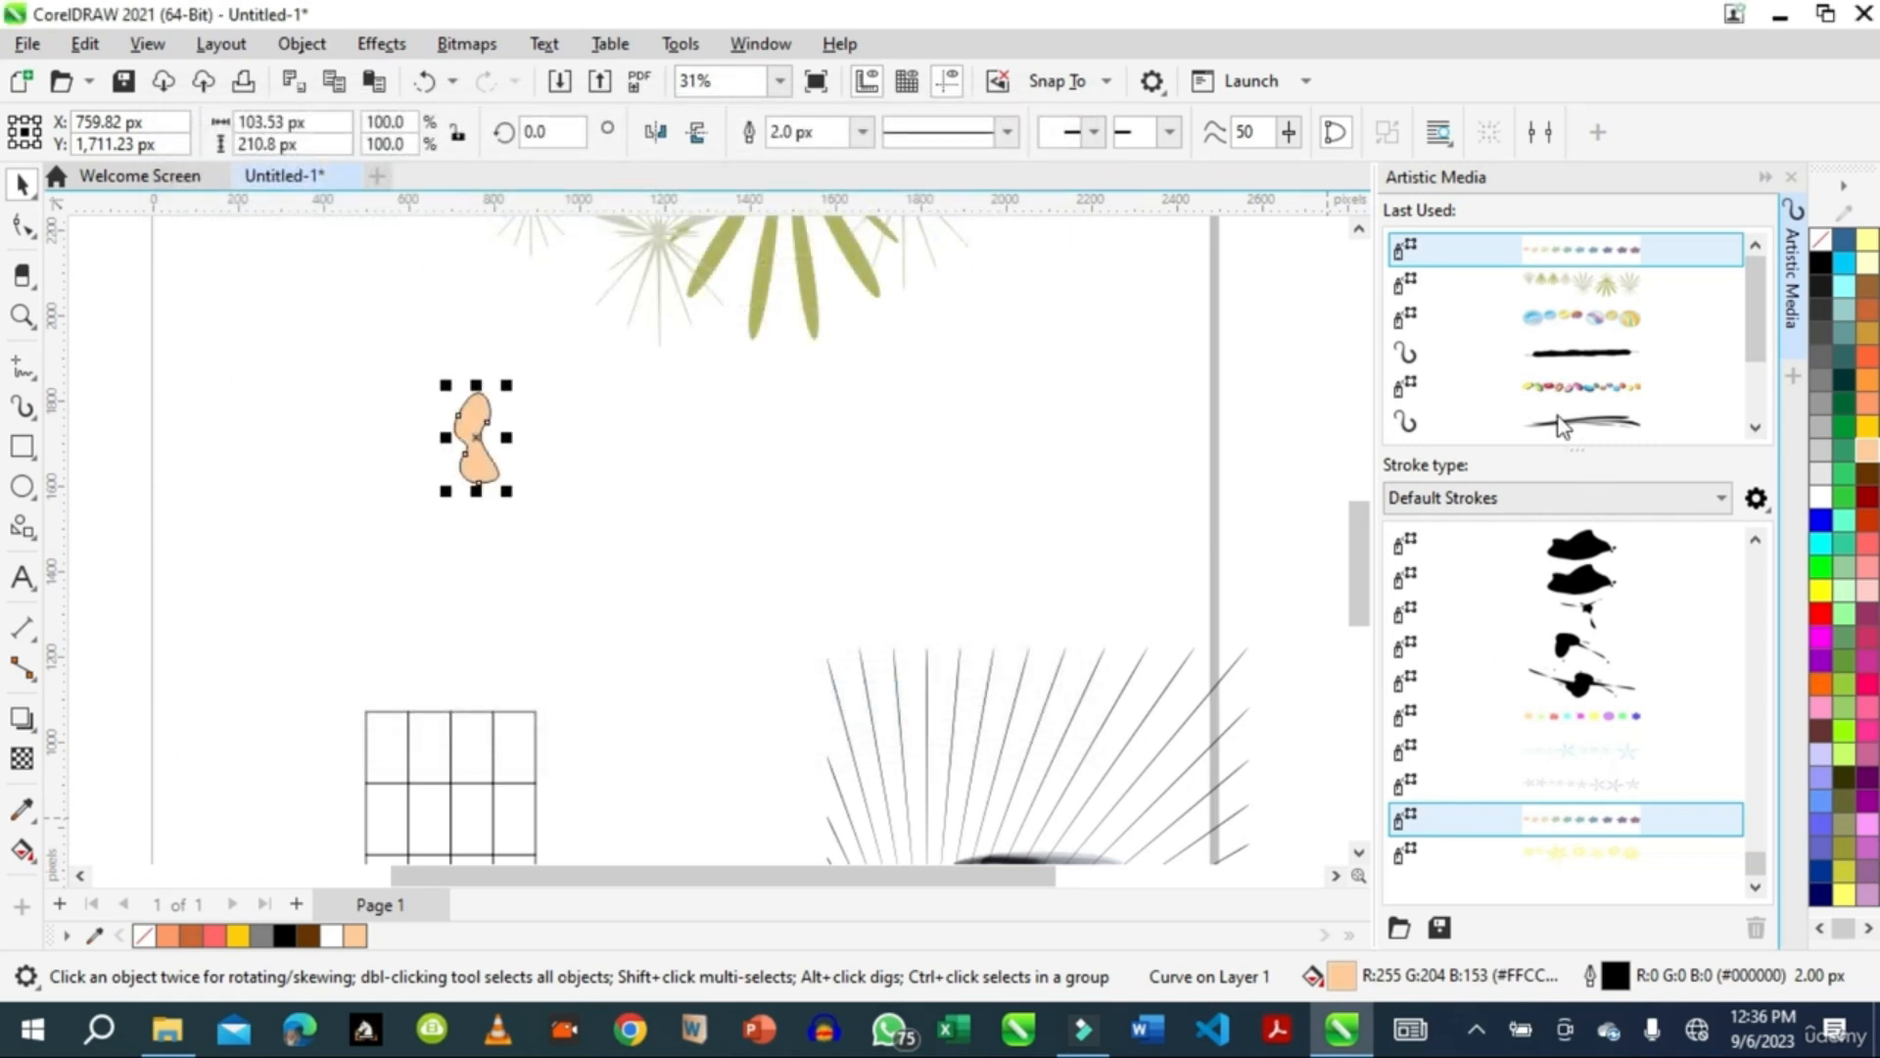
Step: Apply the yellow star spray at the end of the default strokes to the peach freehand shape
mouse_move(1759, 877)
left_mouse_down()
mouse_move(1745, 775)
mouse_move(1754, 897)
left_mouse_up()
left_click(1587, 860)
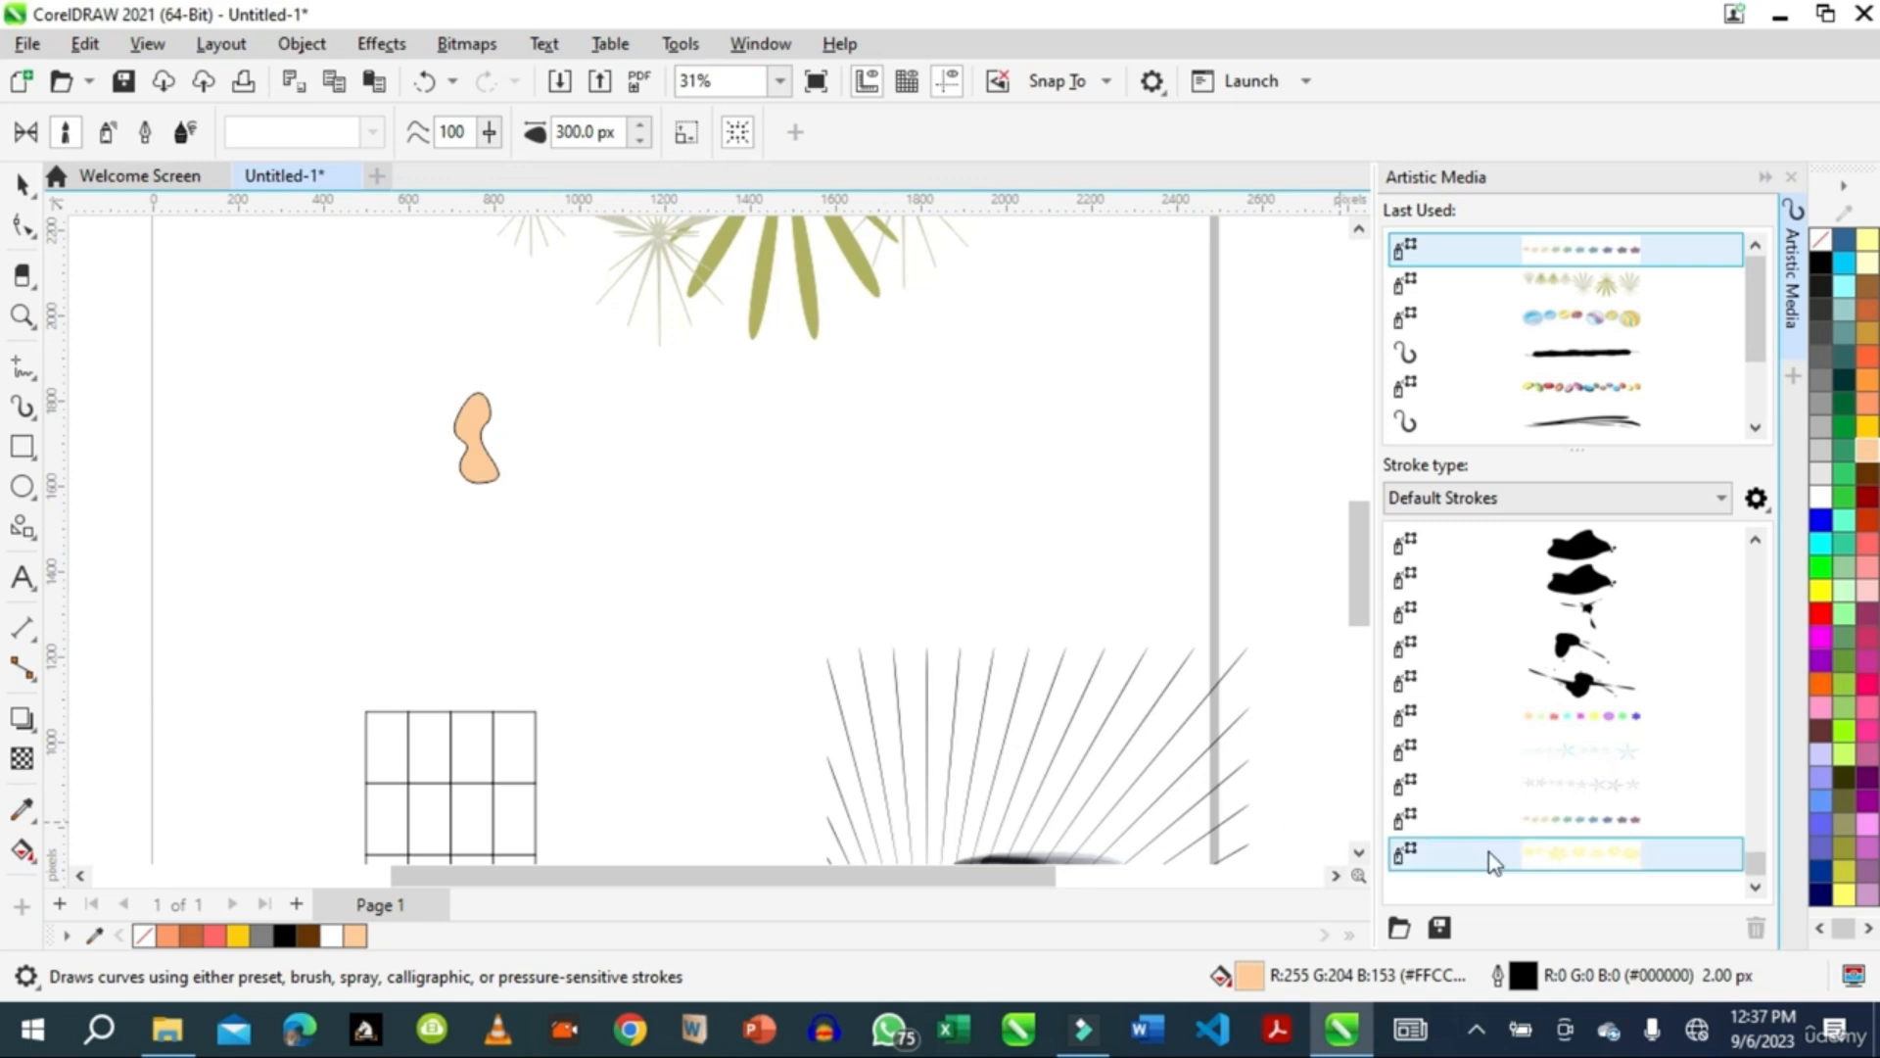
left_click(1572, 854)
Step: Paint a custom peach brush stroke above the impact lines, set the width to 100 px, and paint another curved one beside it
mouse_move(860, 474)
left_mouse_down()
mouse_move(953, 474)
mouse_move(1033, 585)
left_mouse_up()
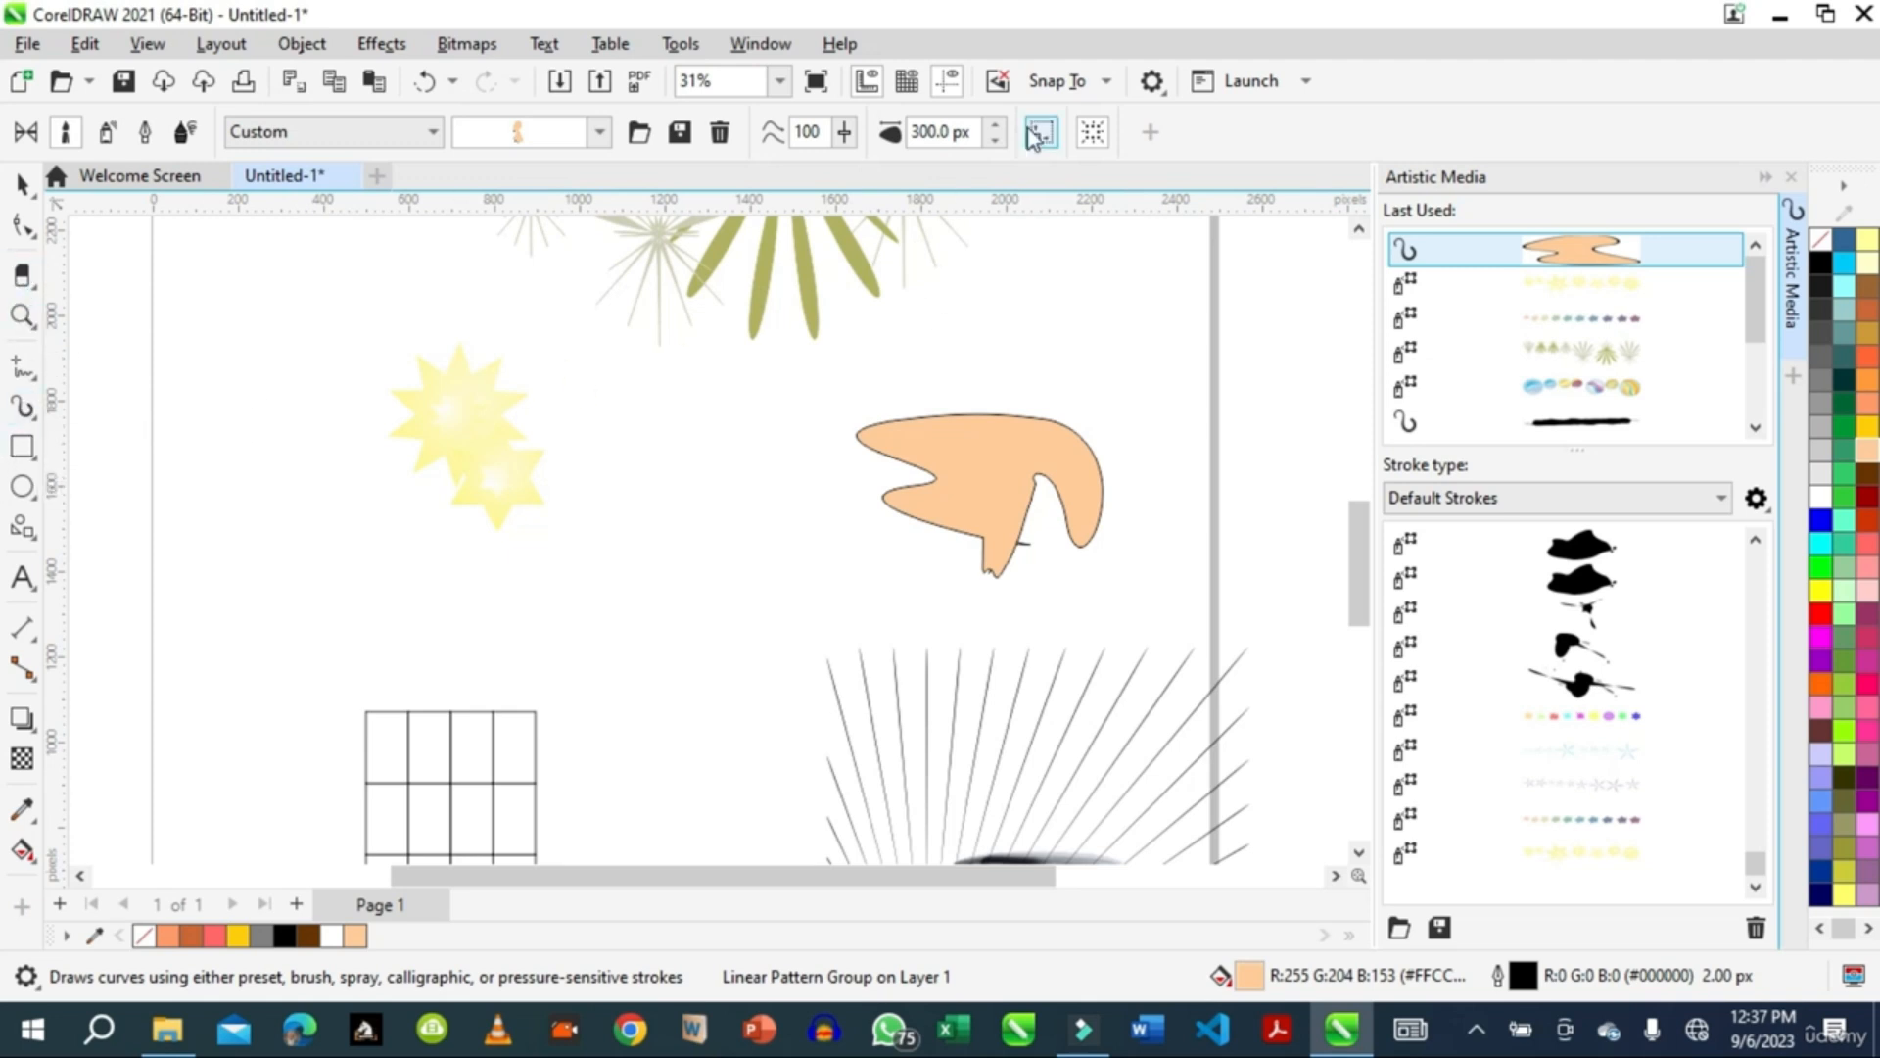
double_click(944, 131)
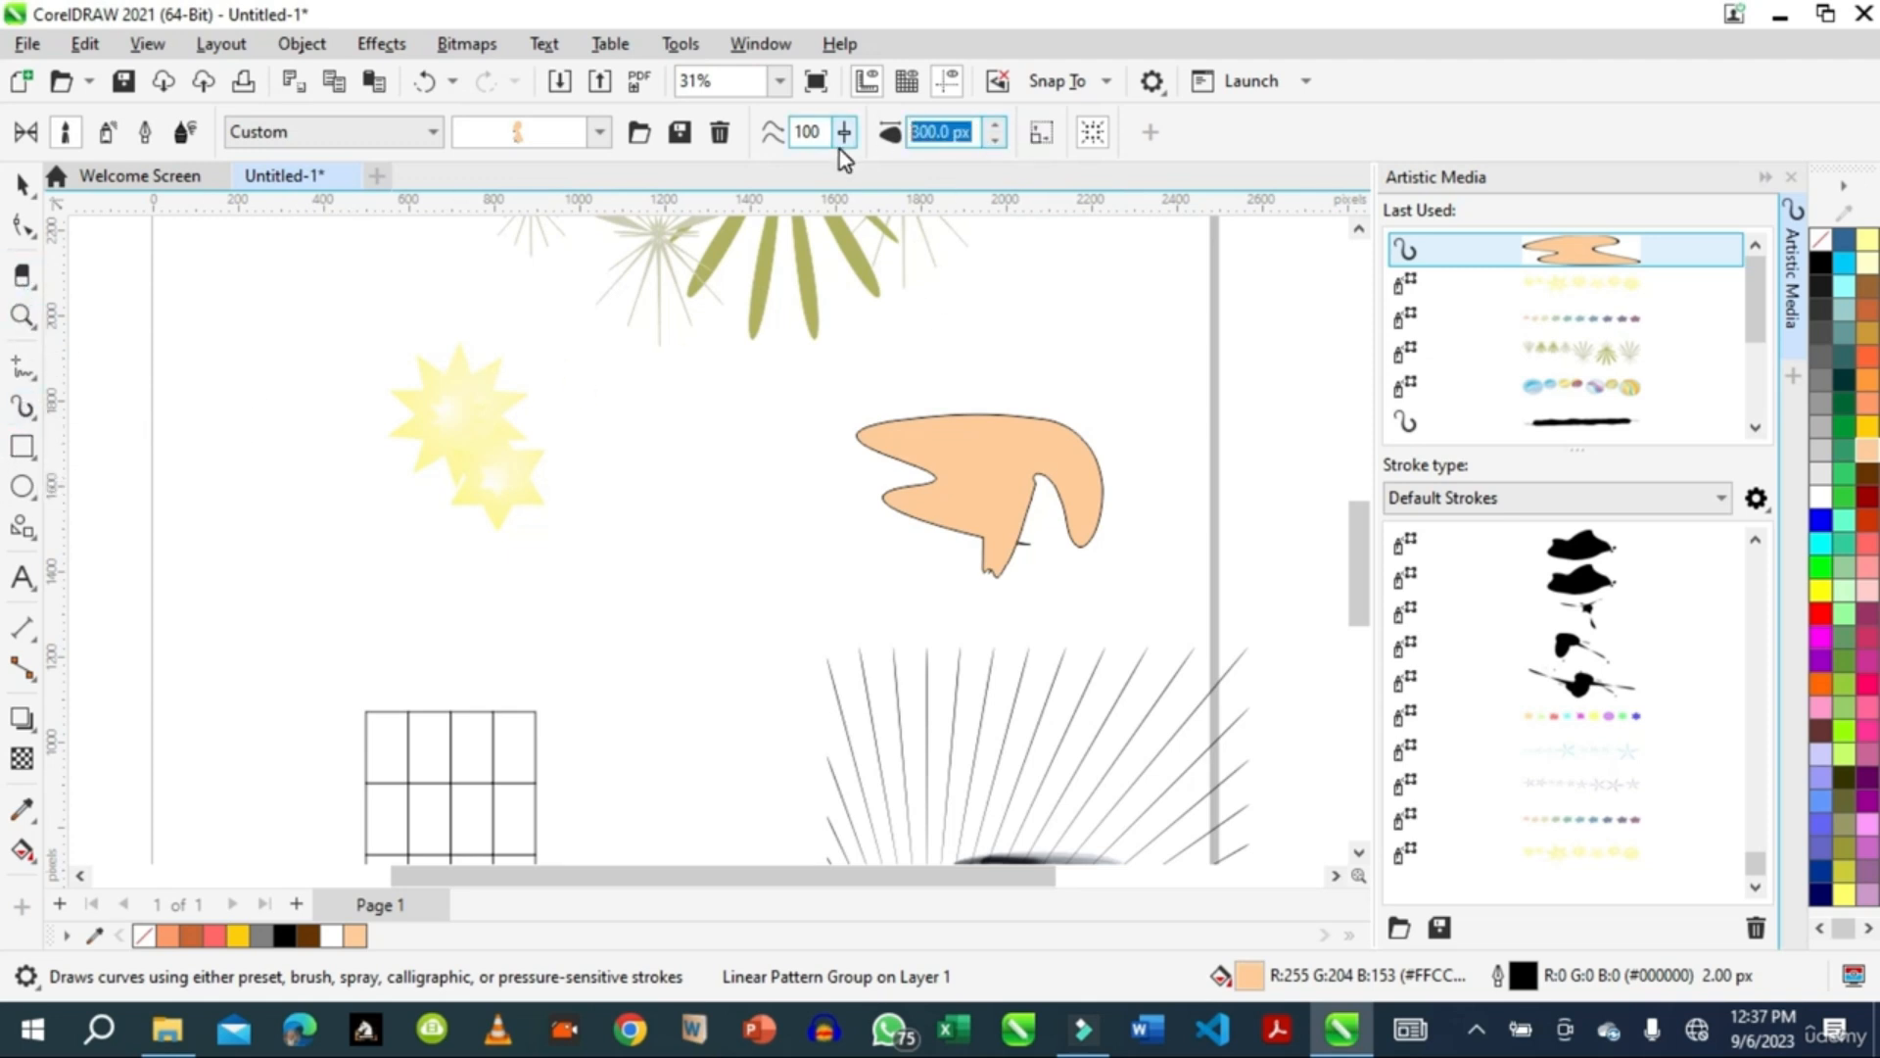
type("100")
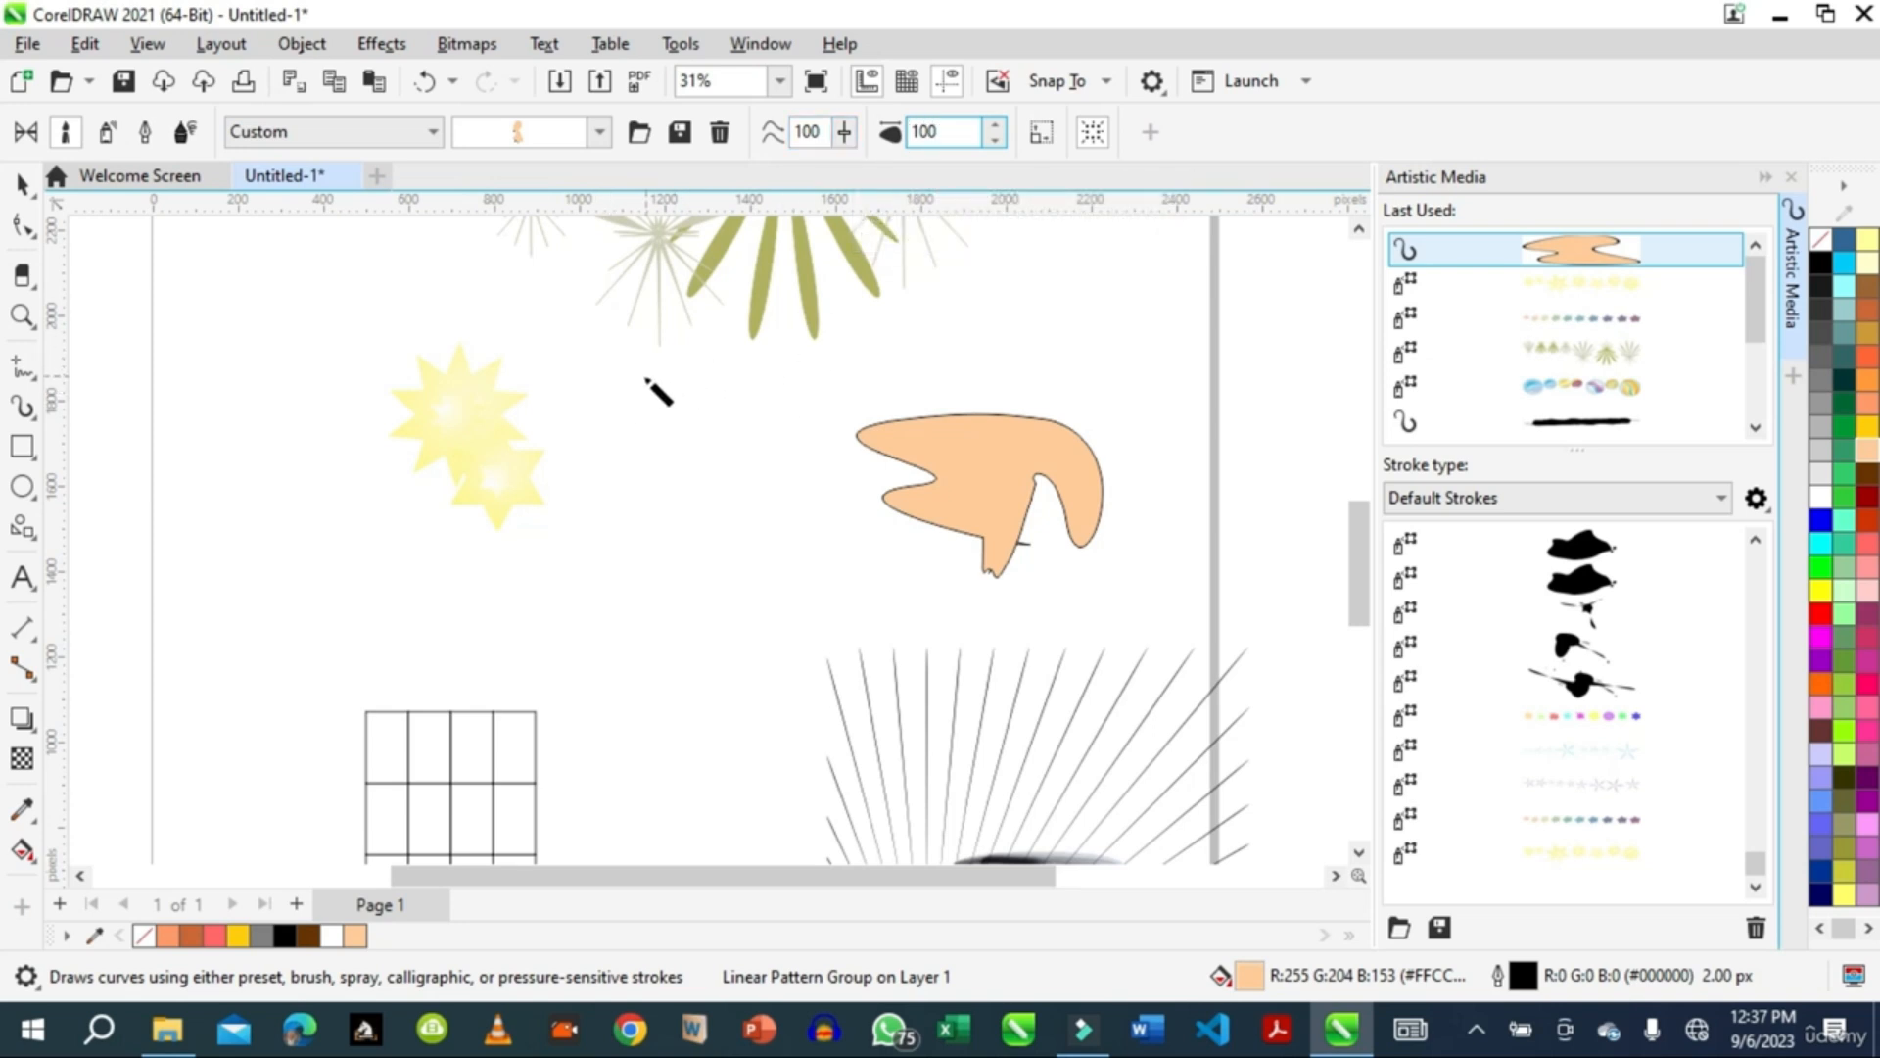
key("Return")
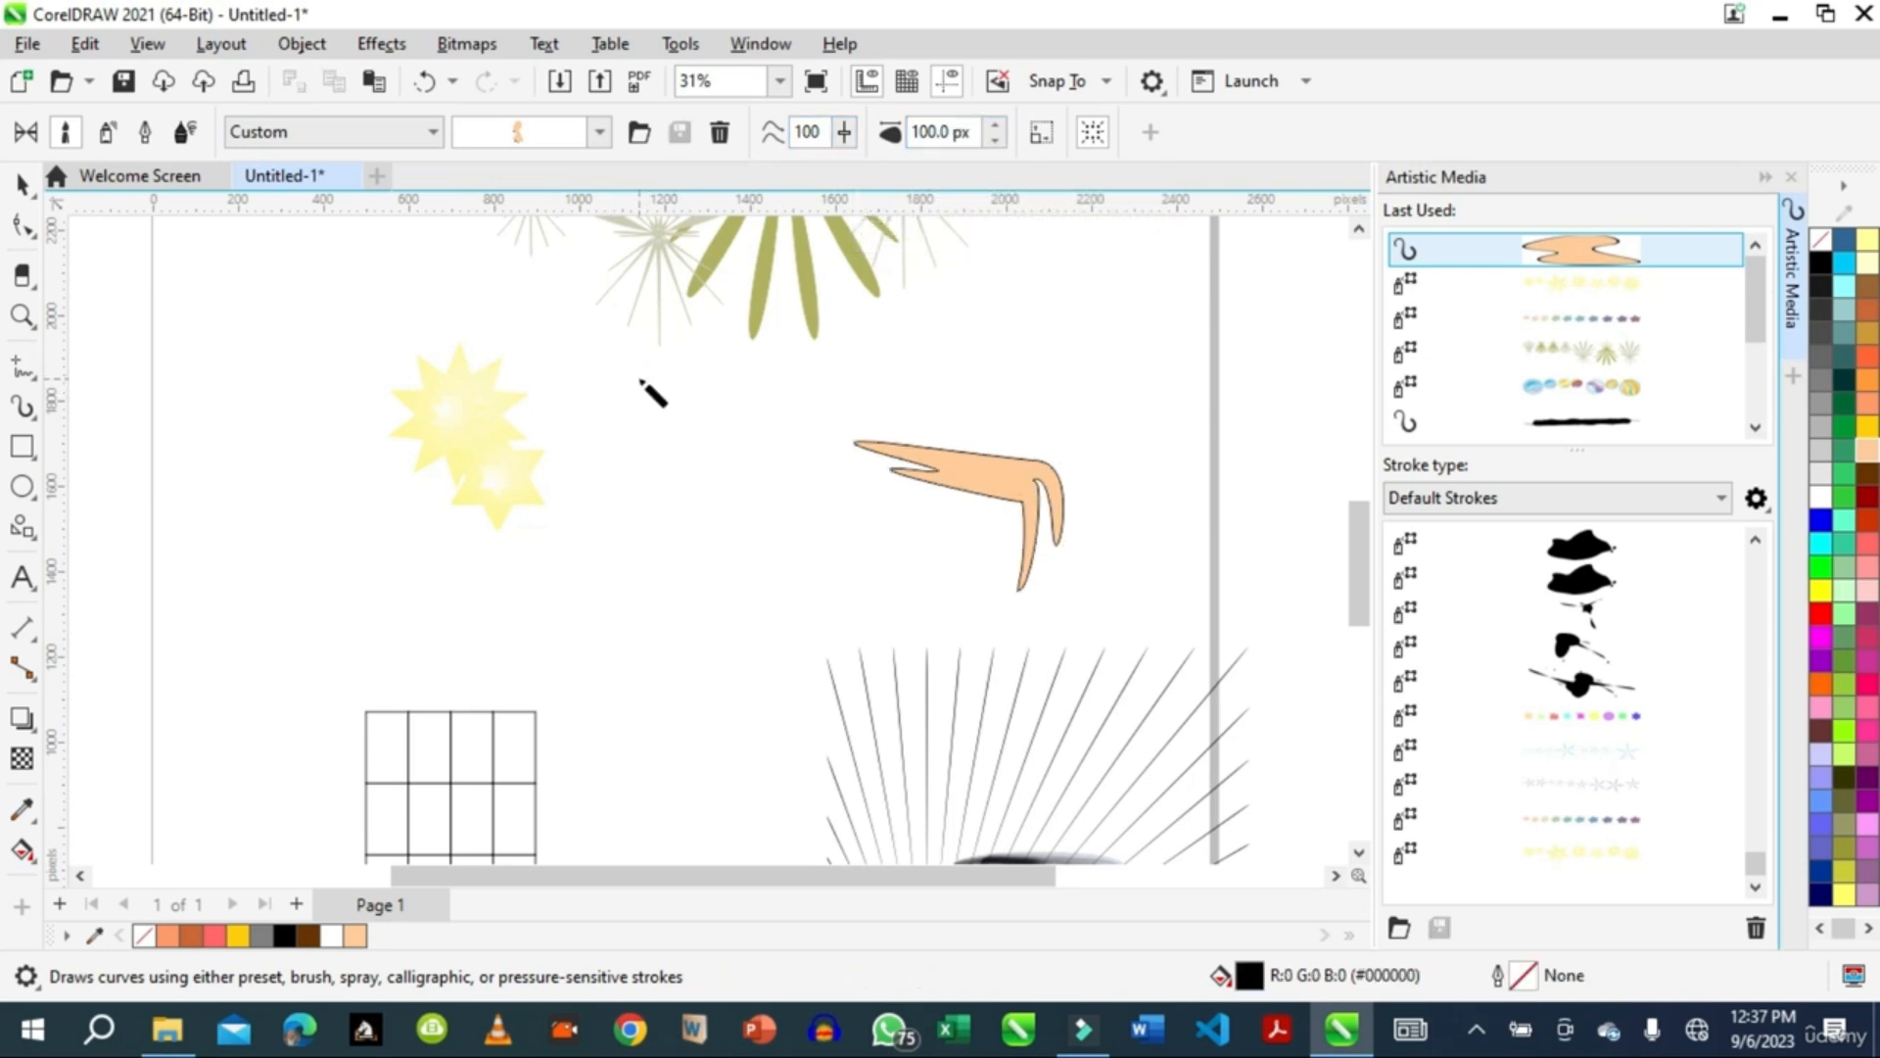
mouse_move(641, 380)
left_mouse_down()
mouse_move(732, 511)
mouse_move(840, 546)
mouse_move(804, 622)
mouse_move(649, 654)
mouse_move(599, 676)
left_mouse_up()
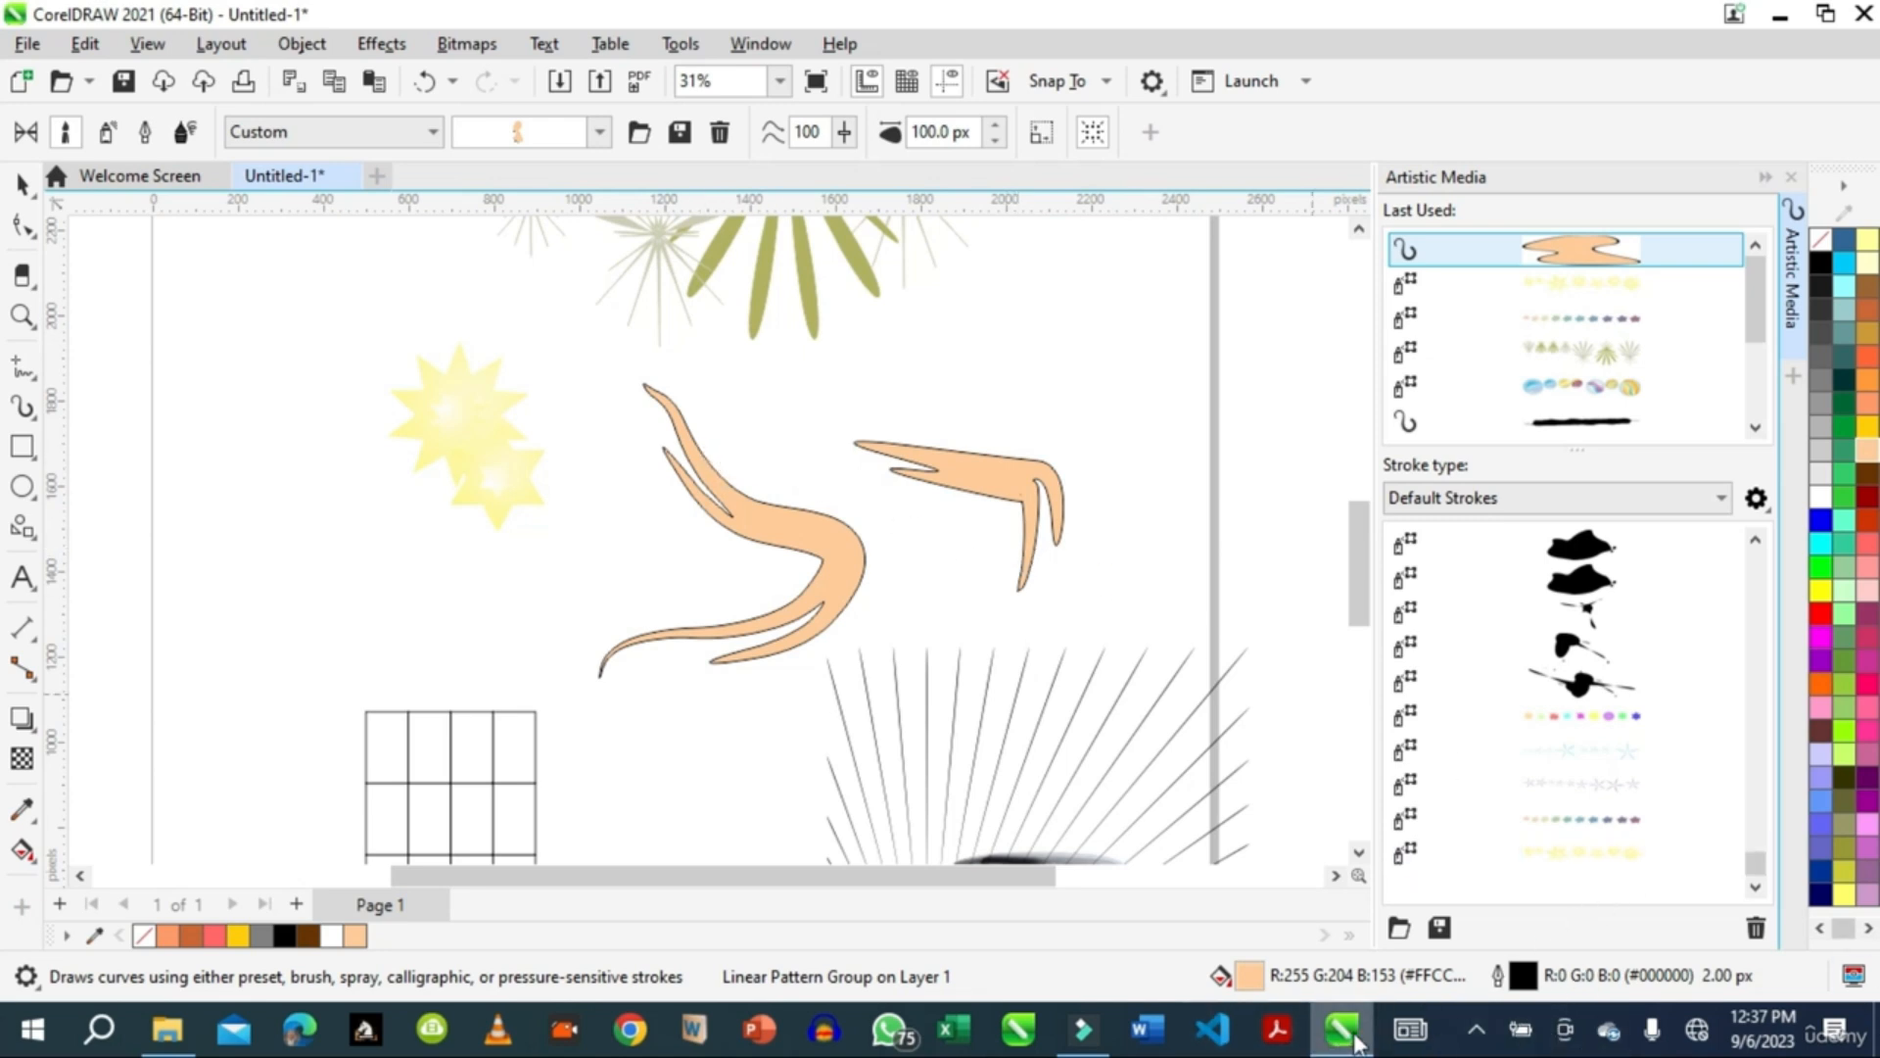
left_click(1477, 1028)
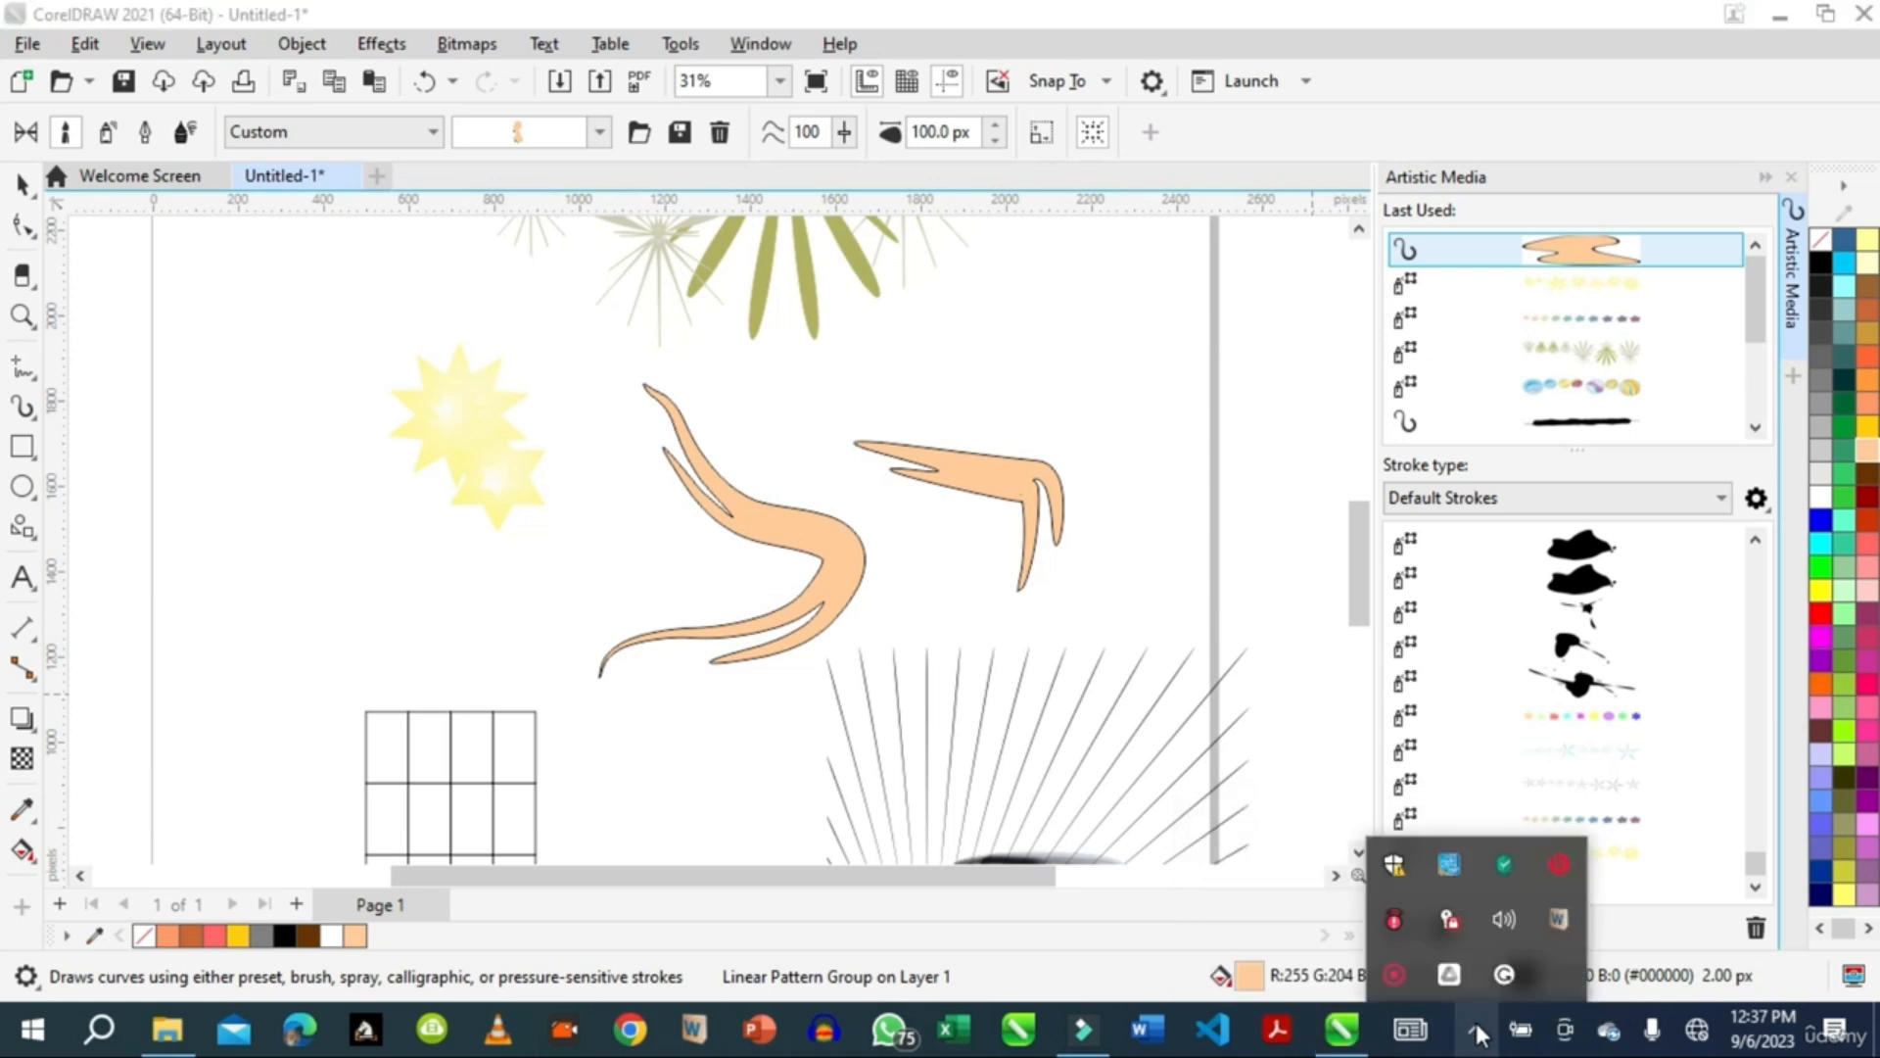
right_click(1389, 972)
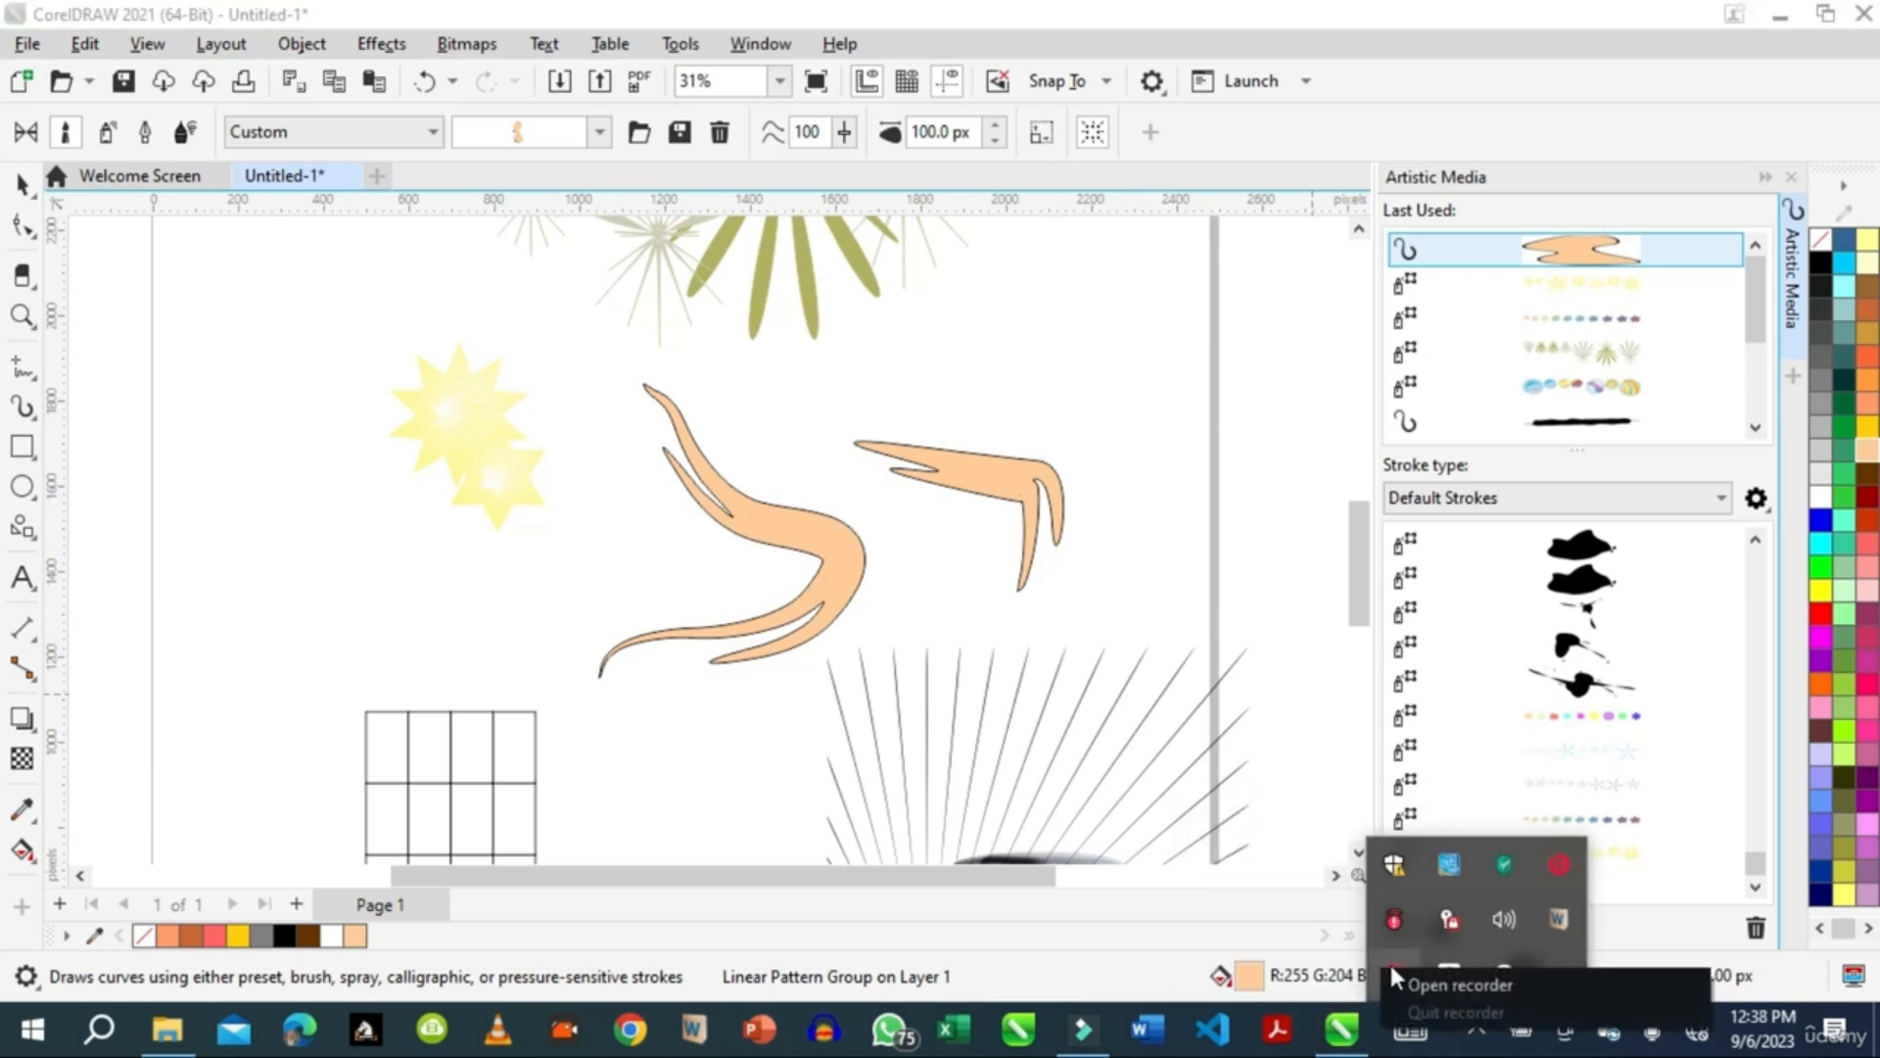
left_click(1472, 985)
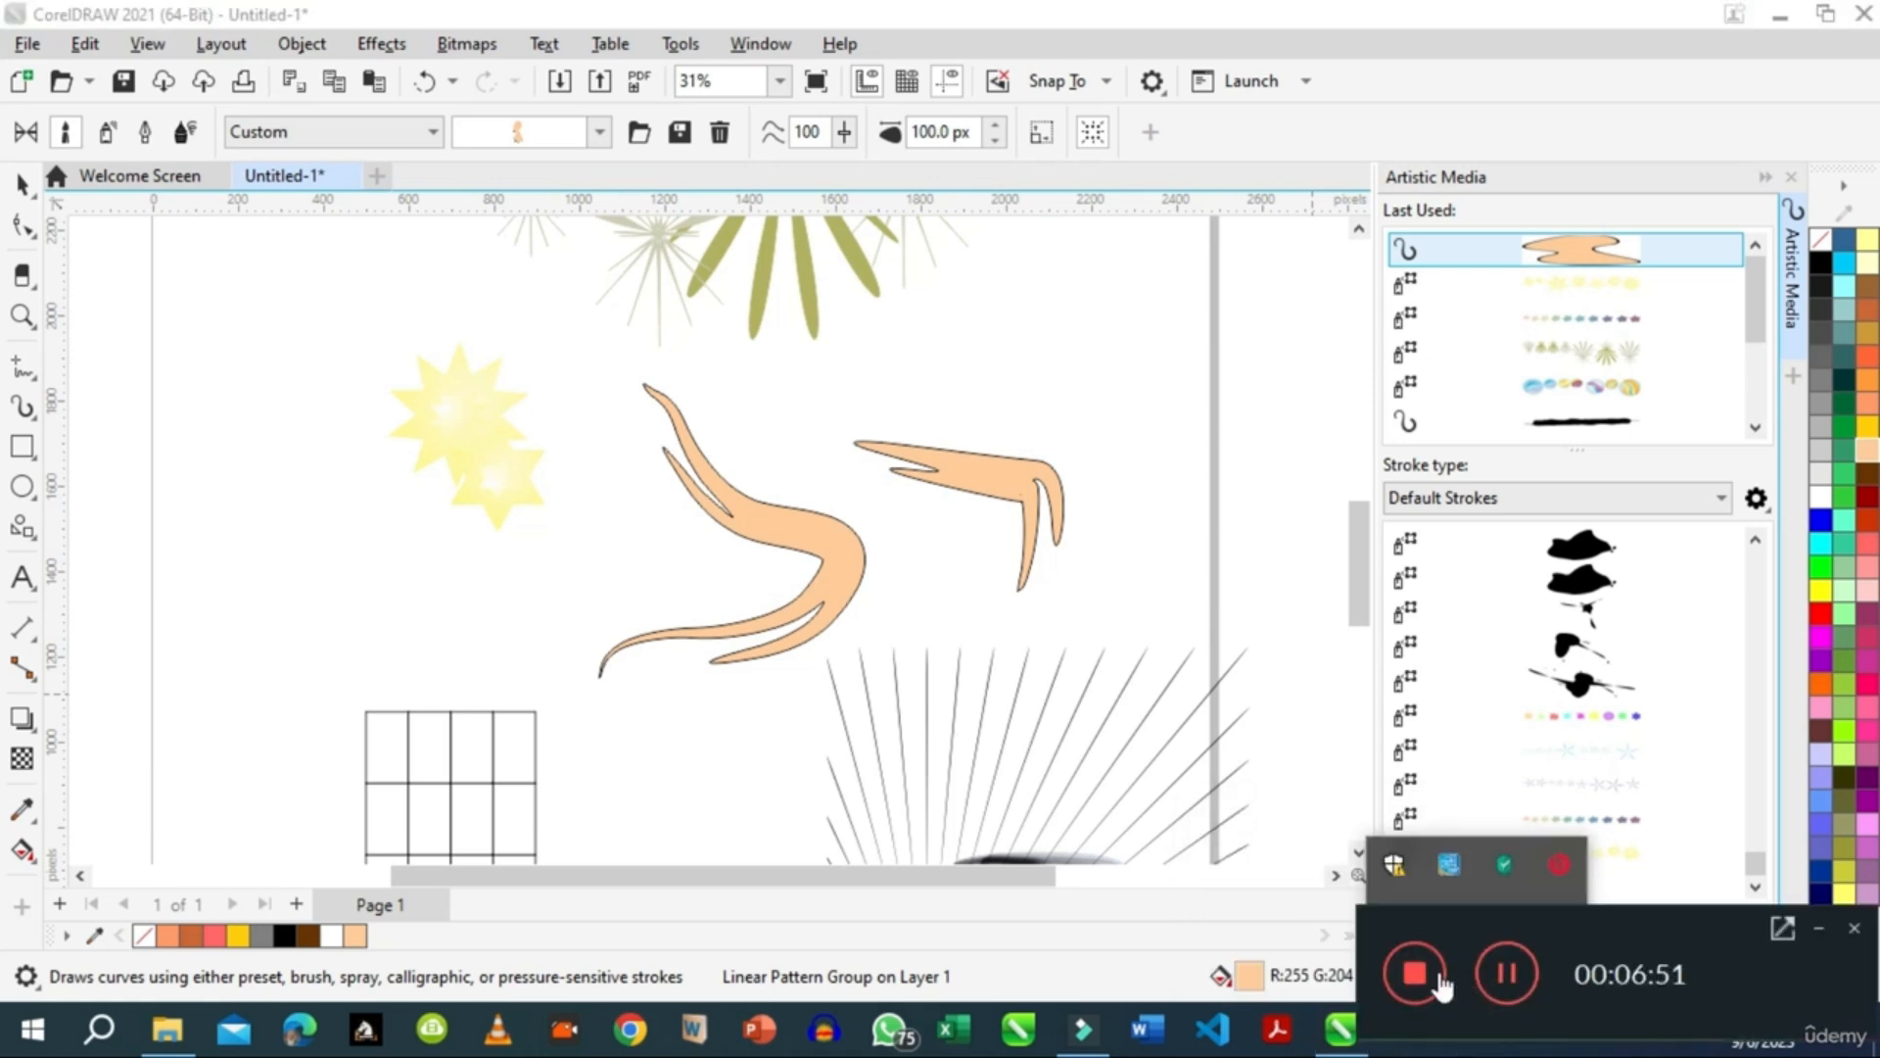